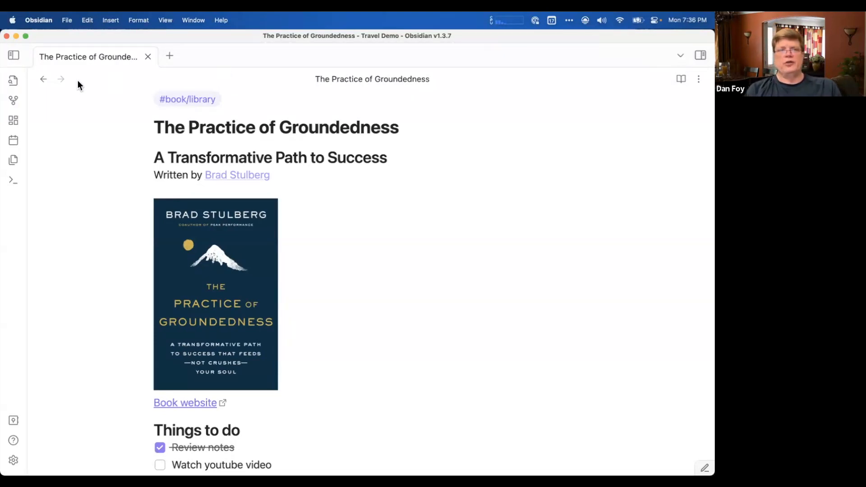
# Show the note's links, its outline and the vault's tags beside the note, ending on the links.
pyautogui.click(700, 55)
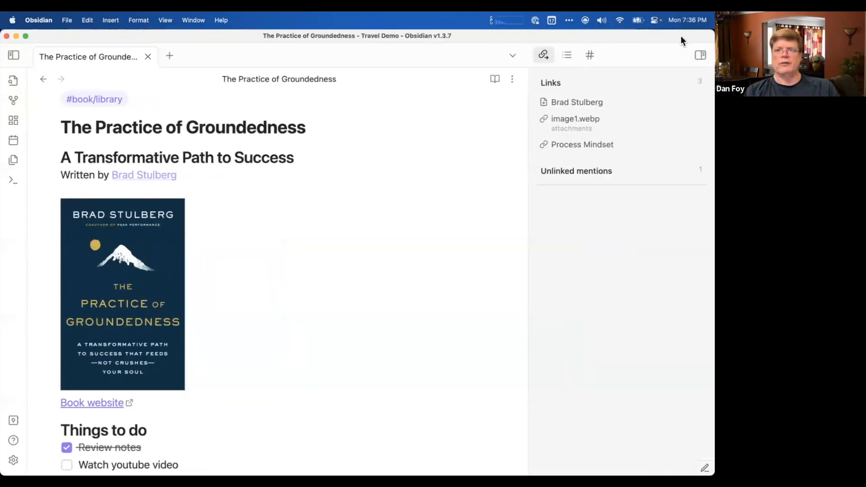
pyautogui.click(568, 55)
pyautogui.click(588, 56)
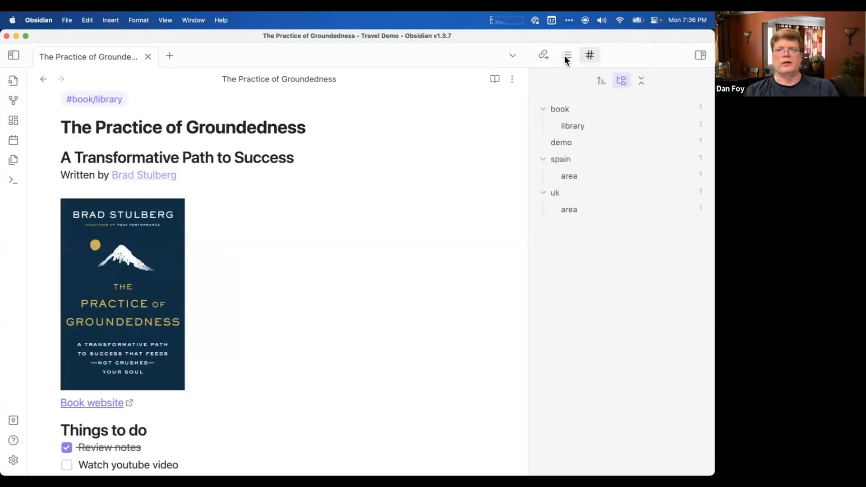
pyautogui.click(543, 55)
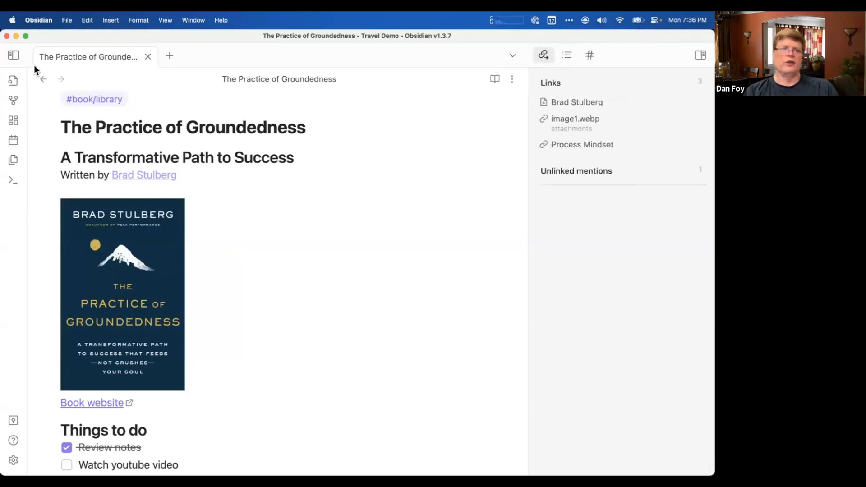
# Look through the Travel Demo vault's list of notes, leaving both sidebars hidden.
pyautogui.click(13, 56)
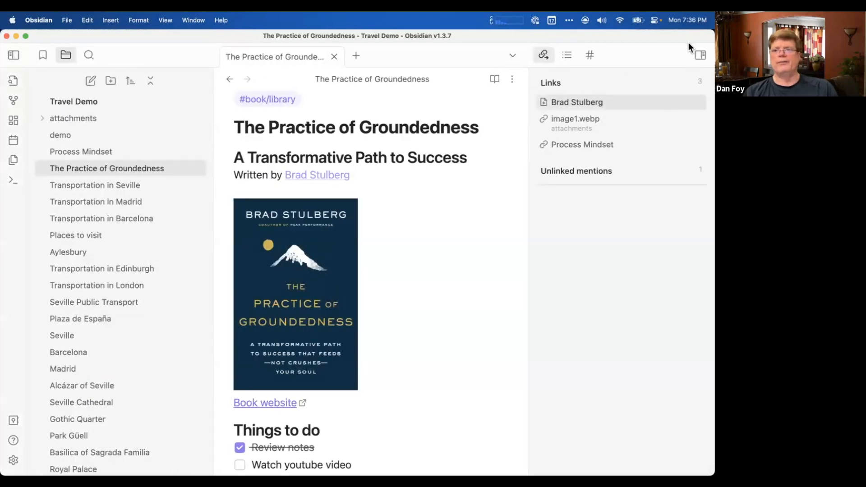
pyautogui.click(701, 54)
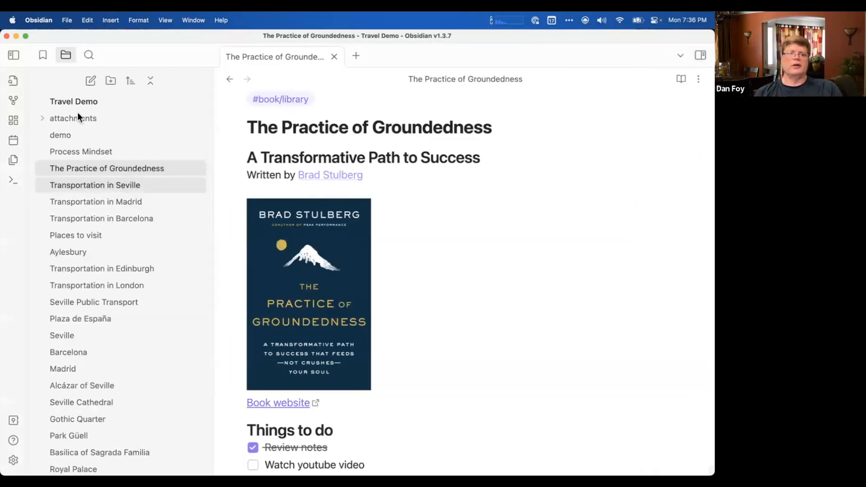
pyautogui.scroll(-10, 97, 290)
pyautogui.scroll(3, 98, 290)
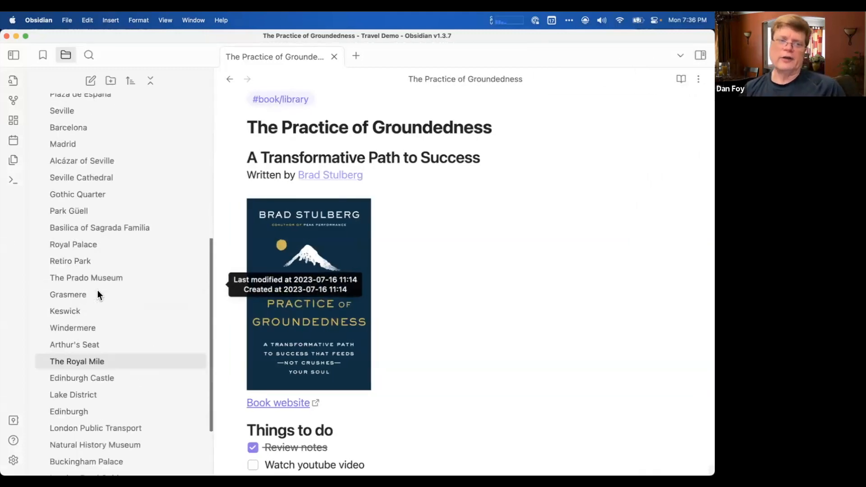
pyautogui.scroll(5, 97, 291)
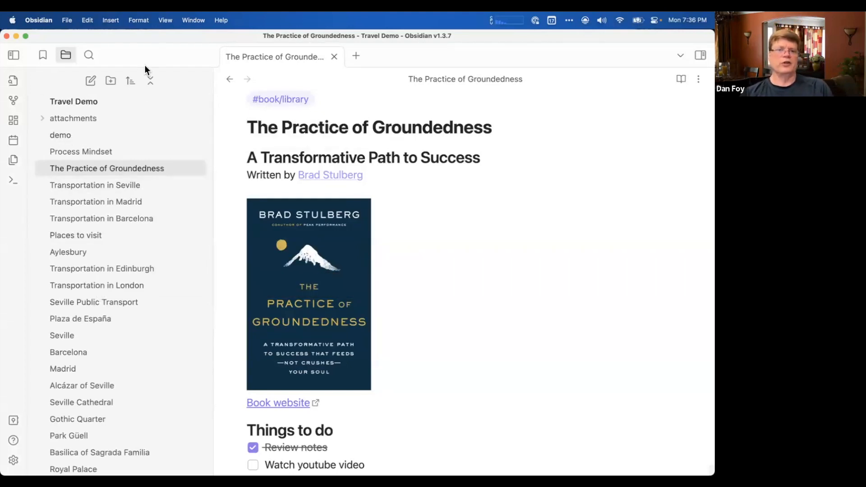
pyautogui.click(19, 56)
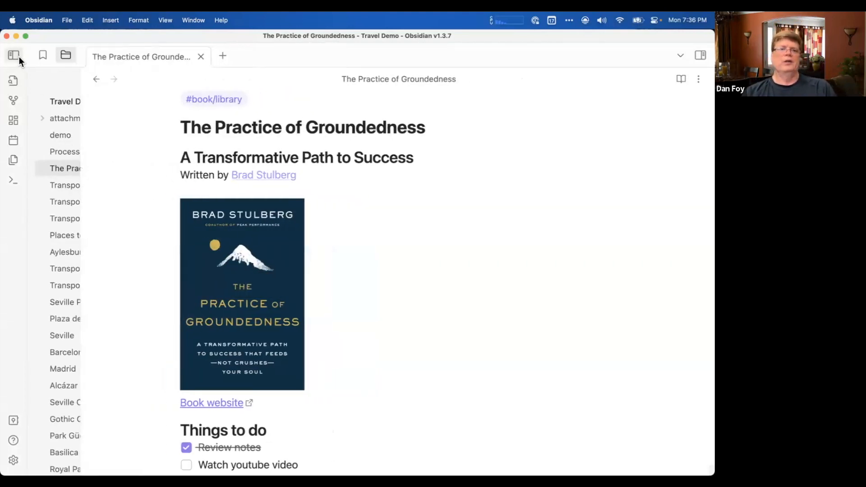
# Open the note's "Book website" link in the Brave browser and return to the note in Obsidian.
pyautogui.scroll(-1, 331, 334)
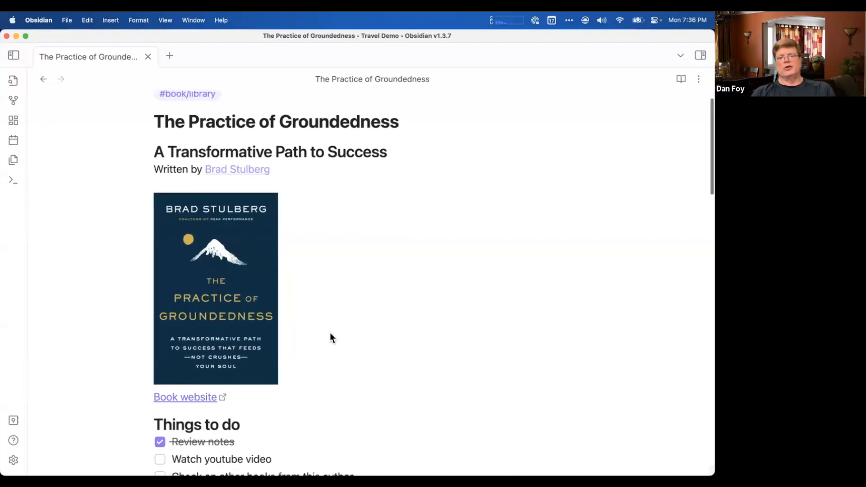
pyautogui.scroll(2, 330, 338)
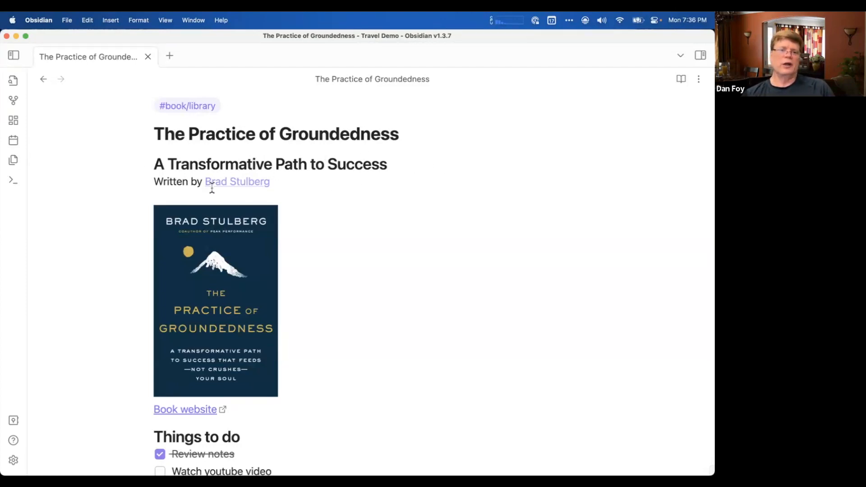
pyautogui.scroll(-5, 239, 294)
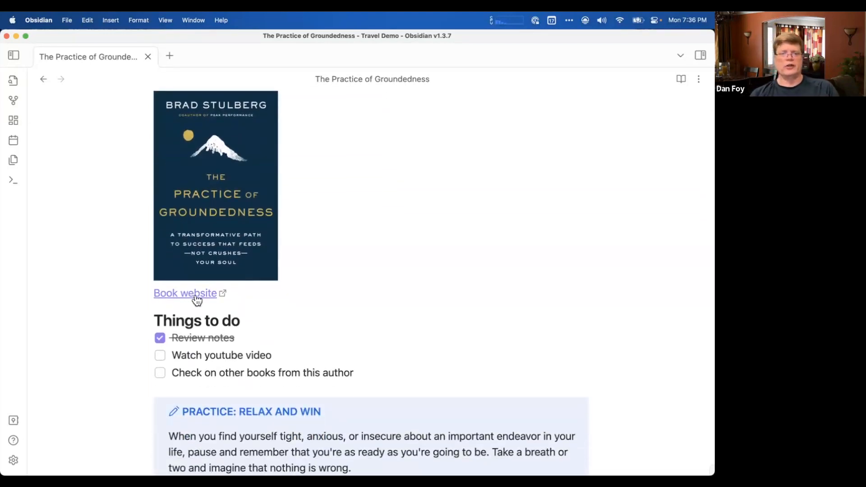
pyautogui.click(198, 294)
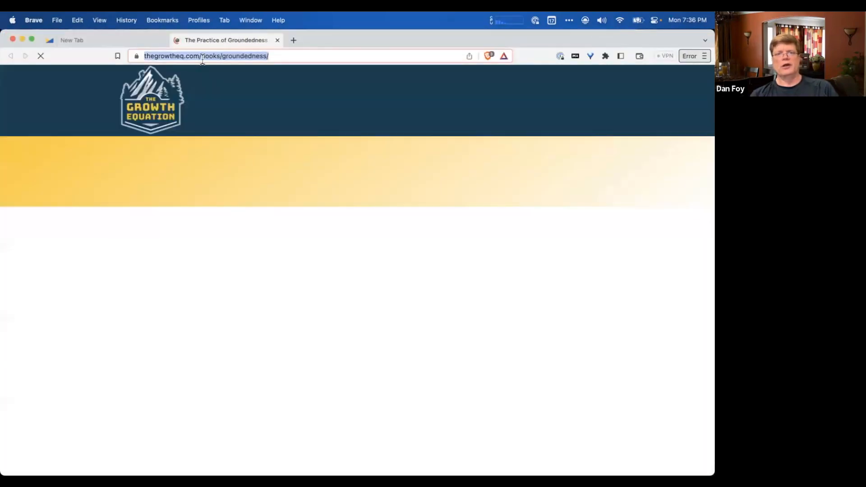
pyautogui.press('super+Tab')
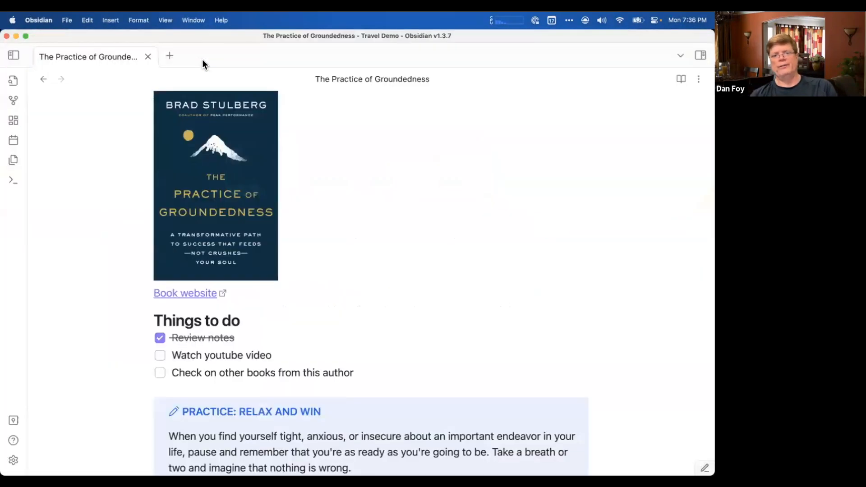
# Mark the "Watch youtube video" task as done and clear its mark again.
pyautogui.scroll(-3, 263, 271)
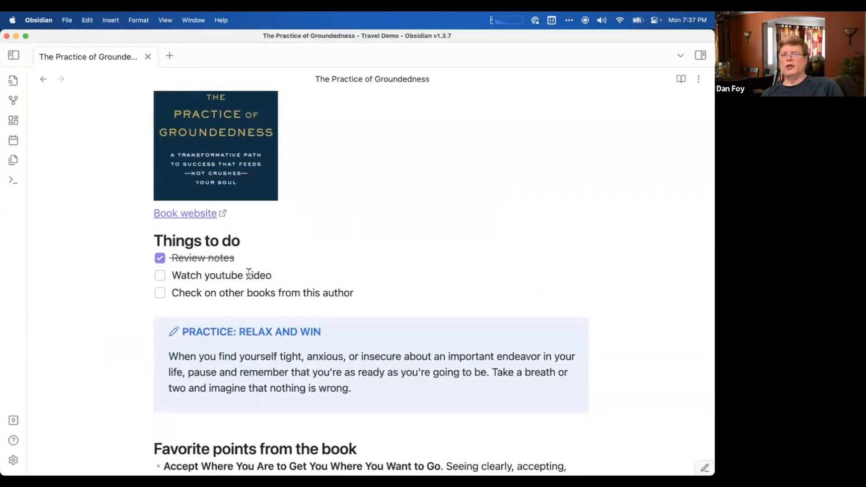
pyautogui.click(160, 275)
pyautogui.click(160, 273)
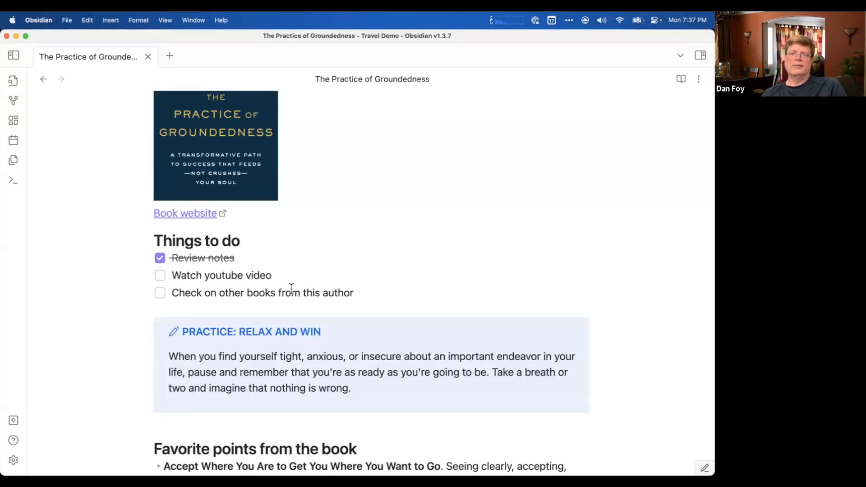
# Add the task "Wrap up the note" at the end of the "Things to do" checklist.
pyautogui.click(373, 289)
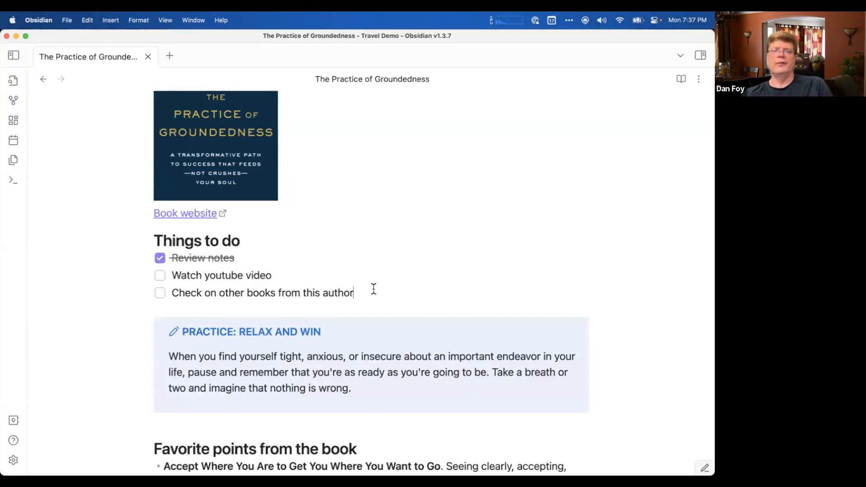
pyautogui.press('Return')
pyautogui.write('Wrap up ')
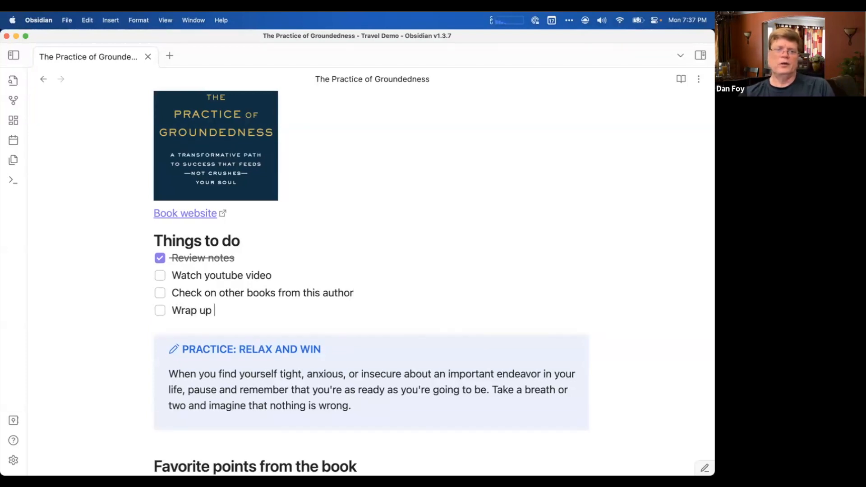
pyautogui.write('the note')
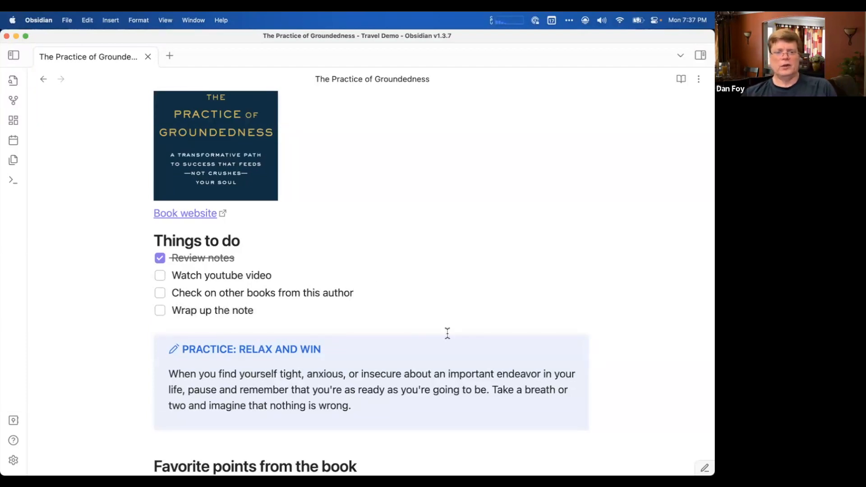
# Examine the "Practice: Relax and Win" callout and the formatted bullets under "Favorite points from the book".
pyautogui.scroll(-5, 447, 333)
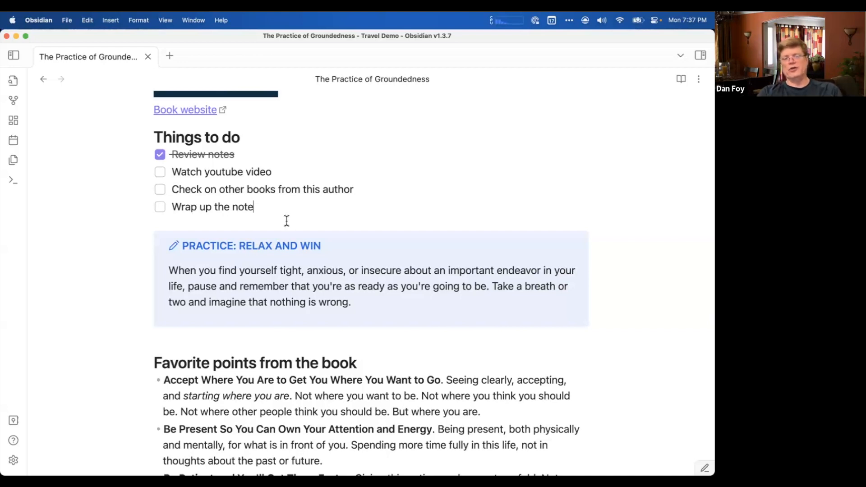
pyautogui.click(163, 222)
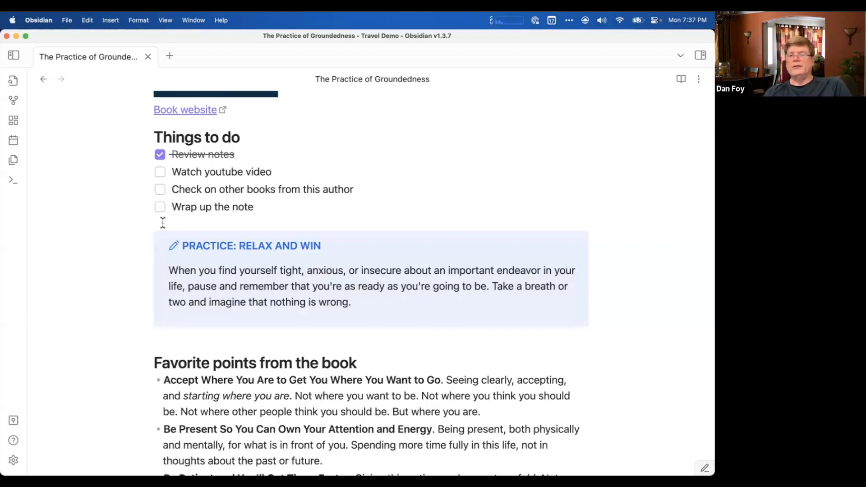
pyautogui.scroll(-3, 162, 221)
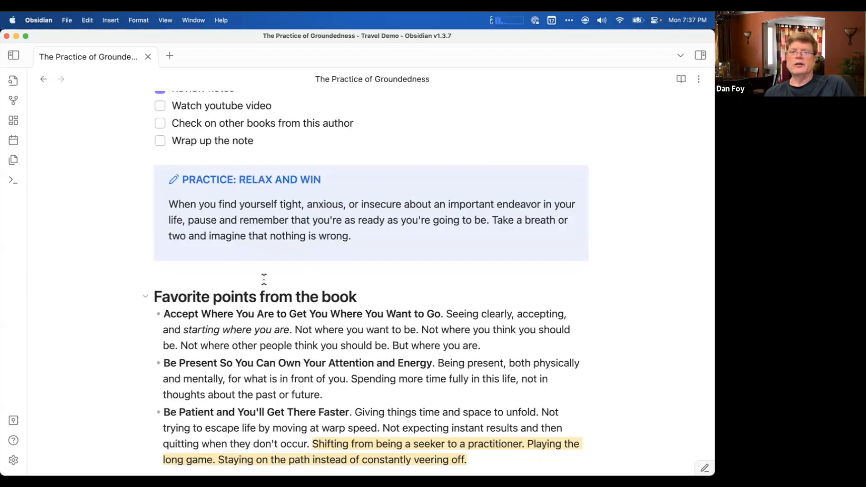
pyautogui.scroll(-1, 264, 280)
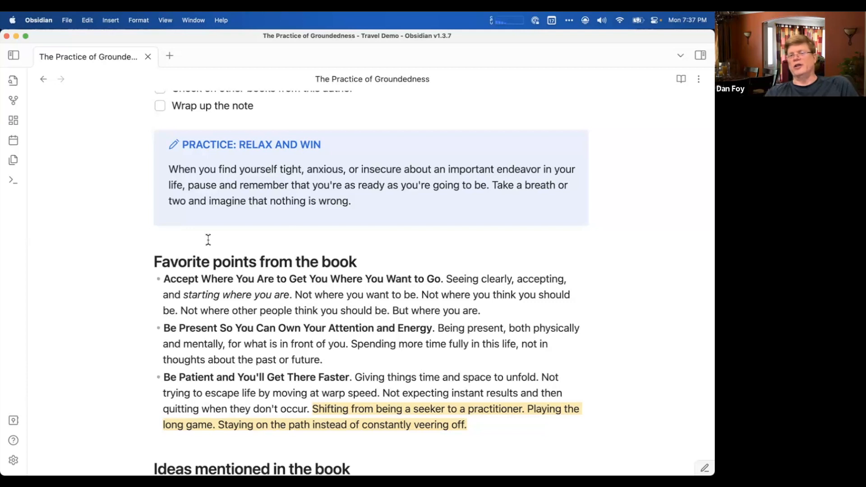
pyautogui.scroll(-3, 208, 239)
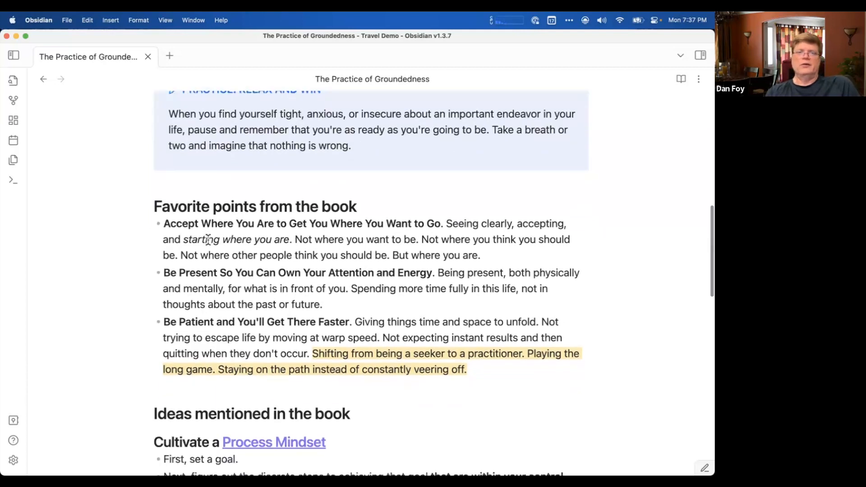
pyautogui.scroll(-3, 208, 240)
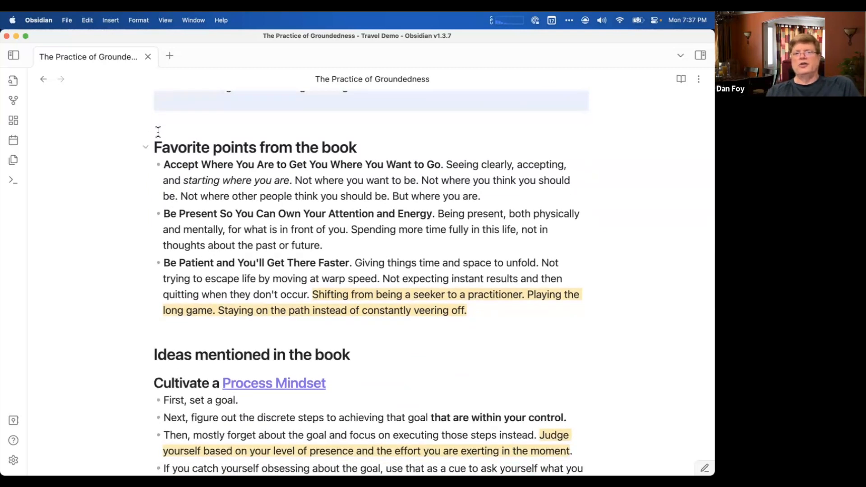
pyautogui.click(164, 164)
pyautogui.click(164, 180)
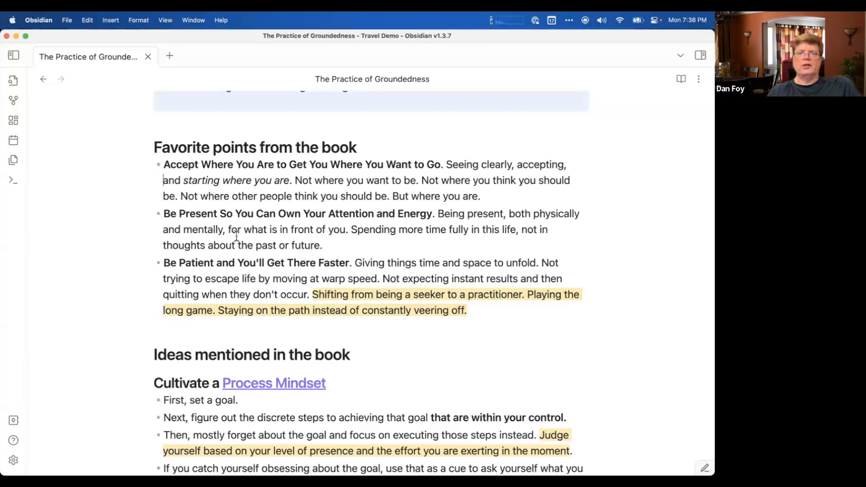
# Review the sections under "Ideas mentioned in the book" and the embedded YouTube interview with the author.
pyautogui.scroll(-2, 218, 249)
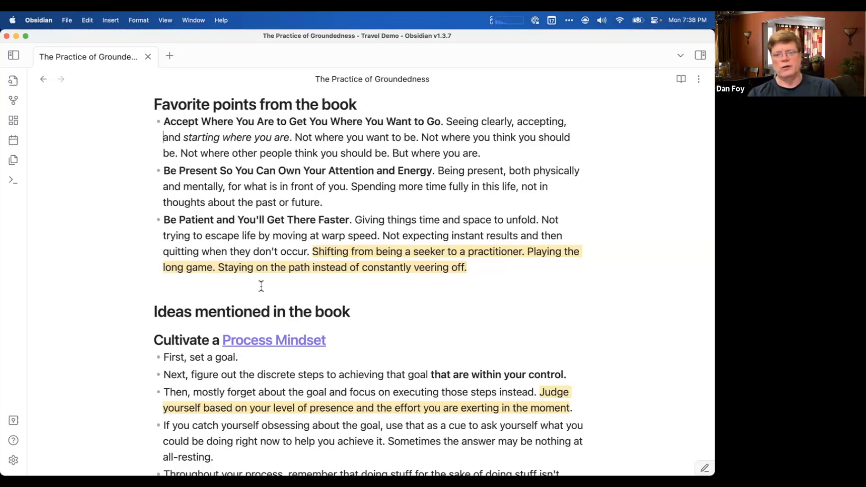
pyautogui.scroll(-4, 261, 287)
pyautogui.scroll(-3, 260, 285)
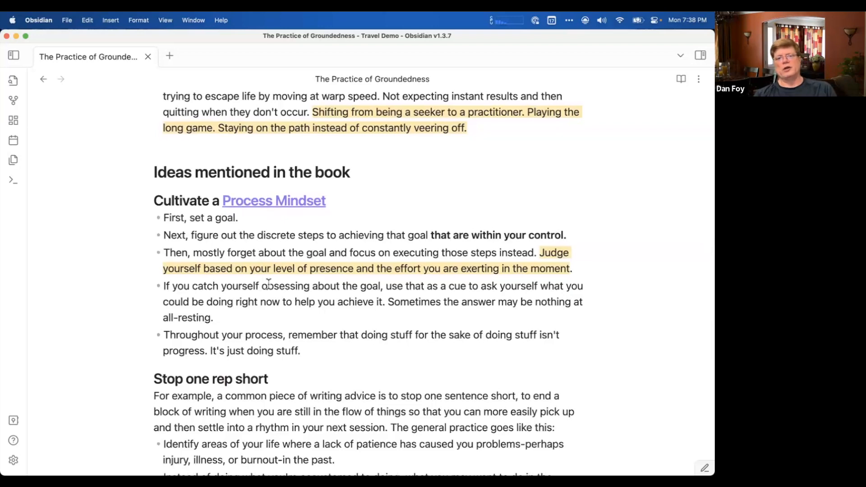
pyautogui.scroll(-12, 268, 284)
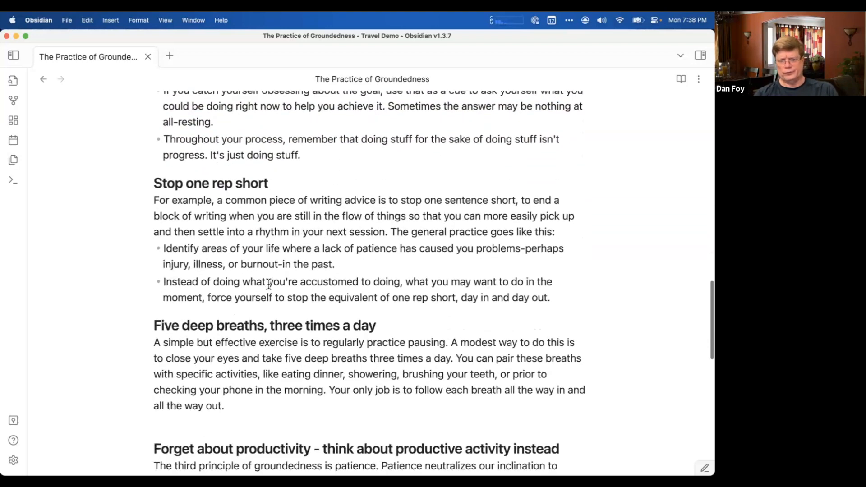
pyautogui.scroll(-14, 268, 284)
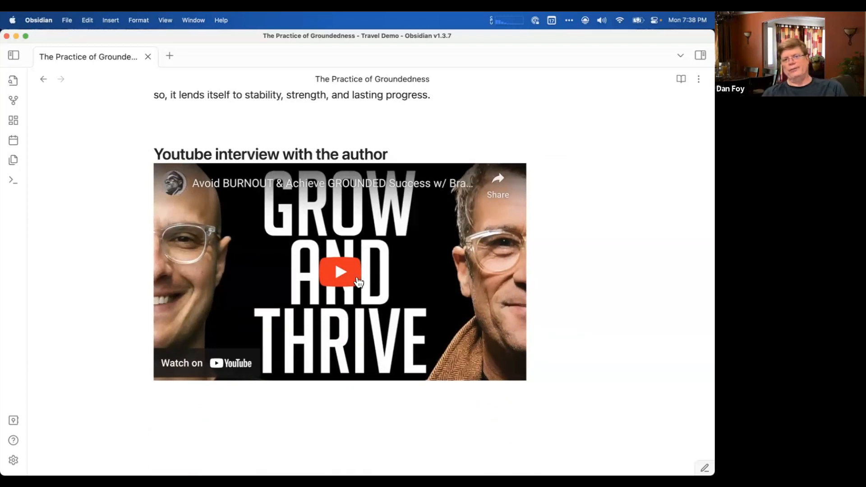
pyautogui.scroll(15, 359, 282)
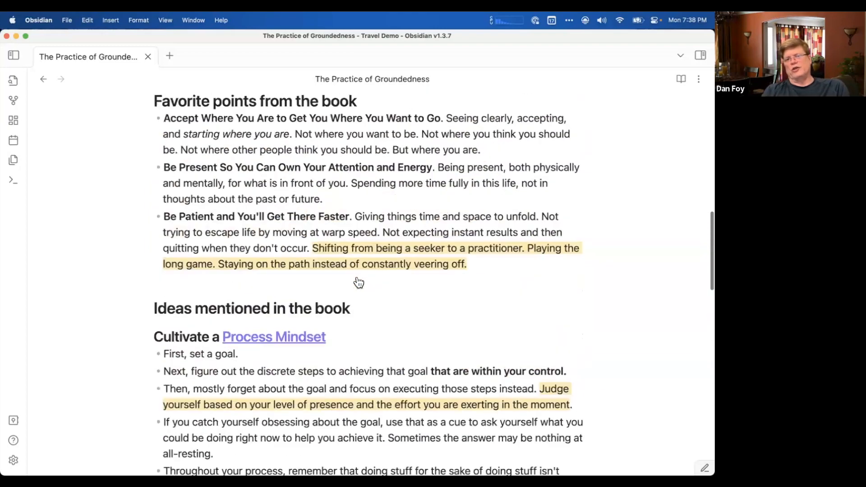
pyautogui.scroll(10, 358, 277)
pyautogui.scroll(-8, 358, 277)
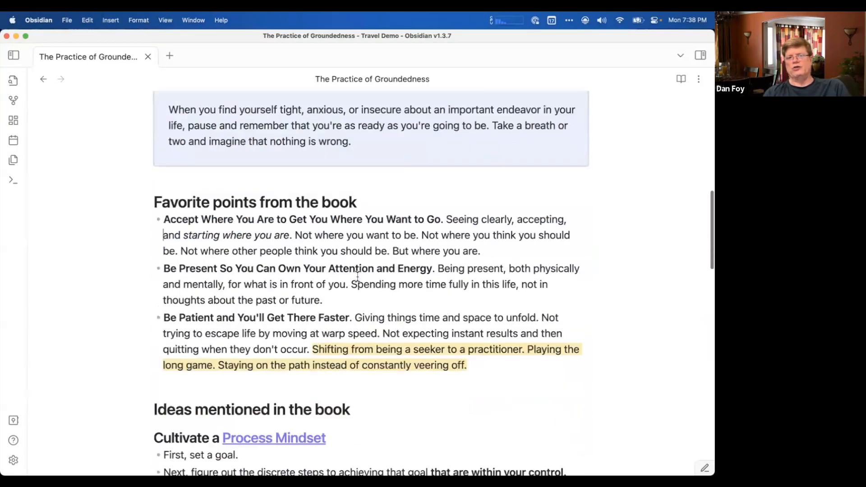
pyautogui.scroll(-8, 358, 276)
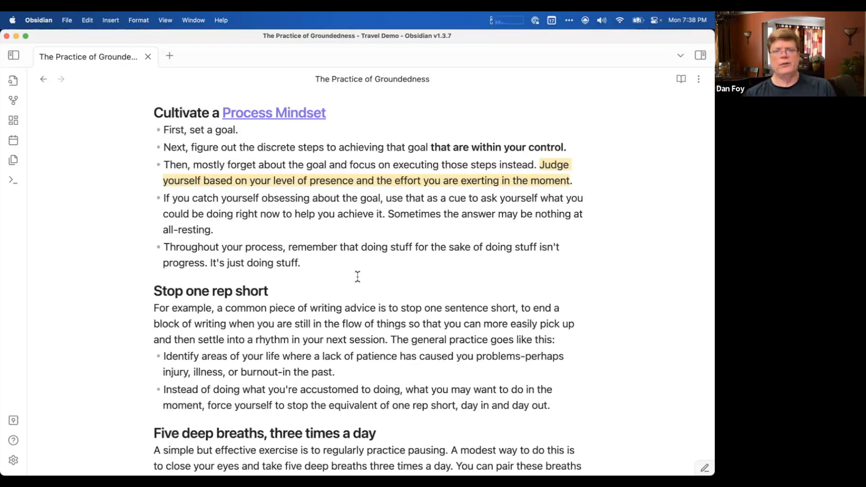
pyautogui.scroll(-5, 358, 276)
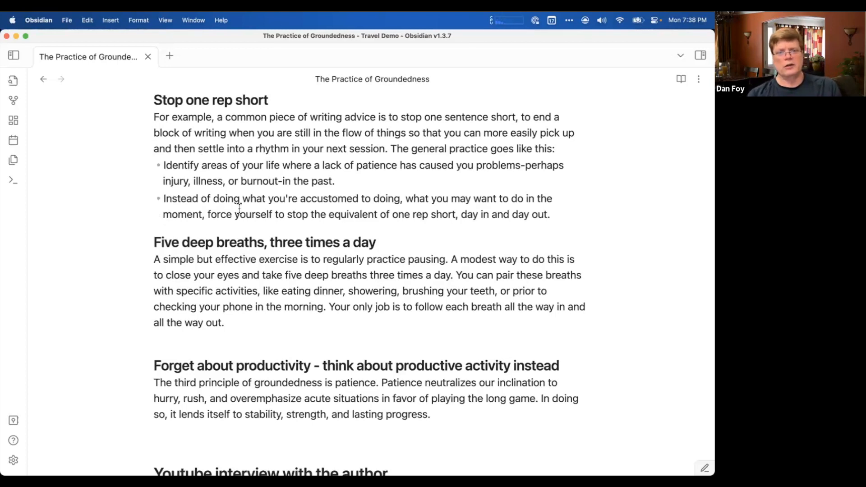
pyautogui.scroll(-6, 296, 298)
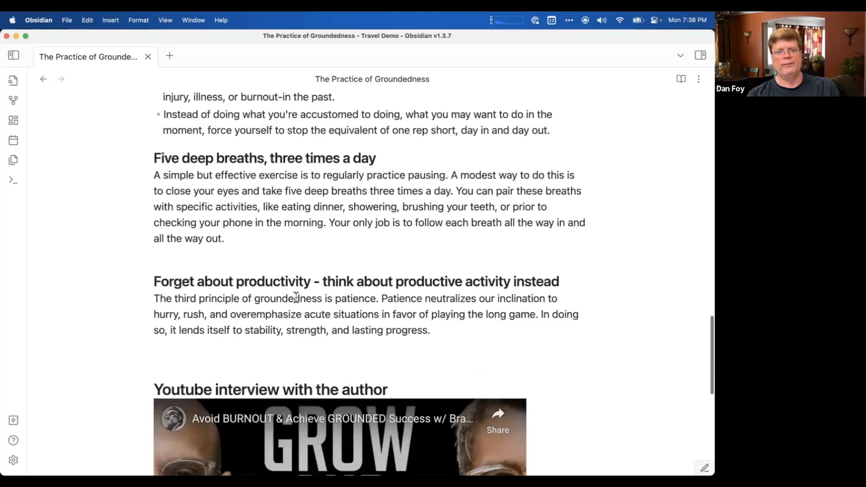
pyautogui.scroll(5, 296, 297)
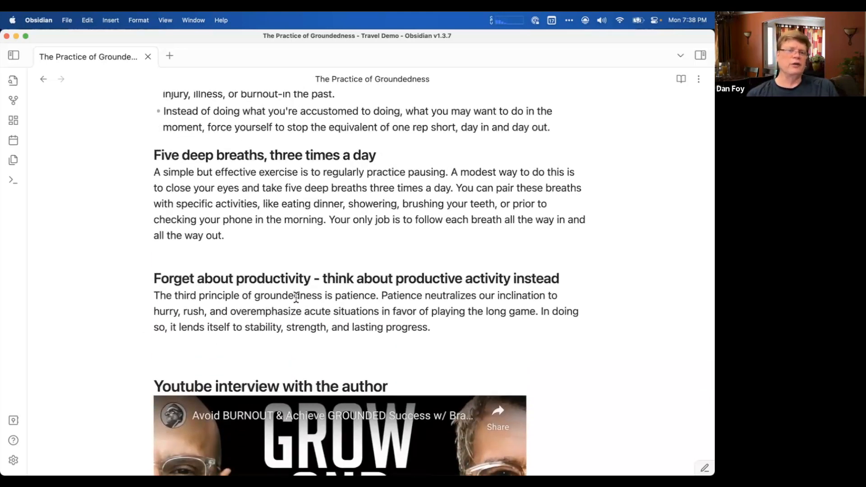
# Follow the "Process Mindset" link, read through the linked note's numbered characteristics, and return to the beginning of the book note.
pyautogui.scroll(6, 296, 298)
pyautogui.scroll(4, 296, 298)
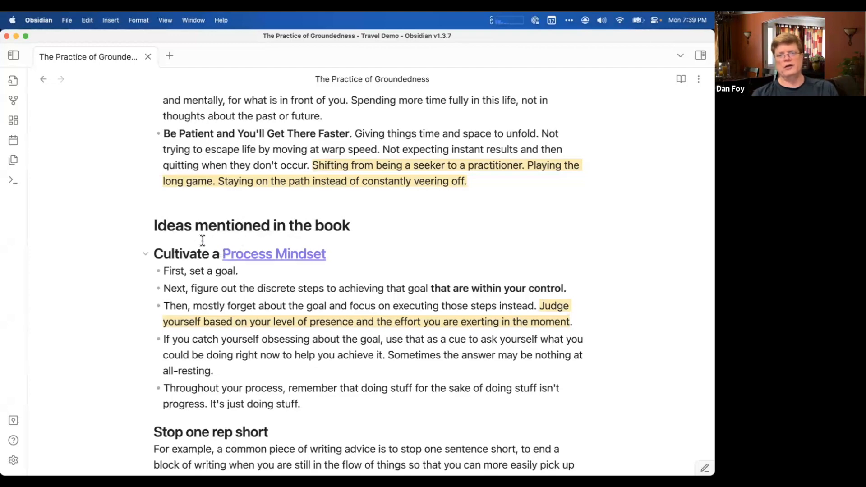
pyautogui.click(265, 254)
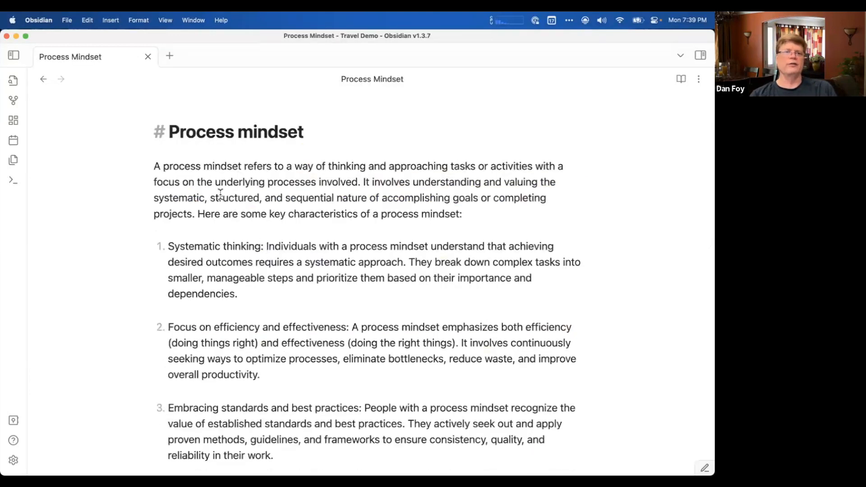
pyautogui.scroll(-5, 369, 270)
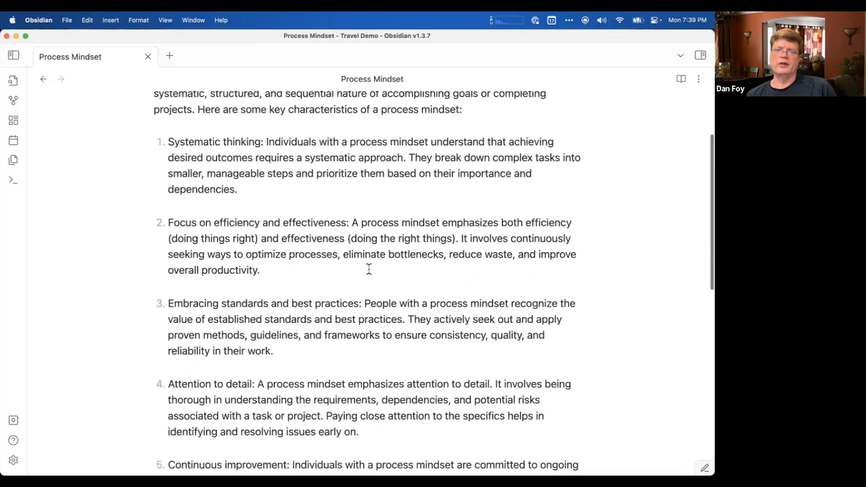
pyautogui.rightClick(370, 270)
pyautogui.click(347, 257)
pyautogui.scroll(-12, 347, 257)
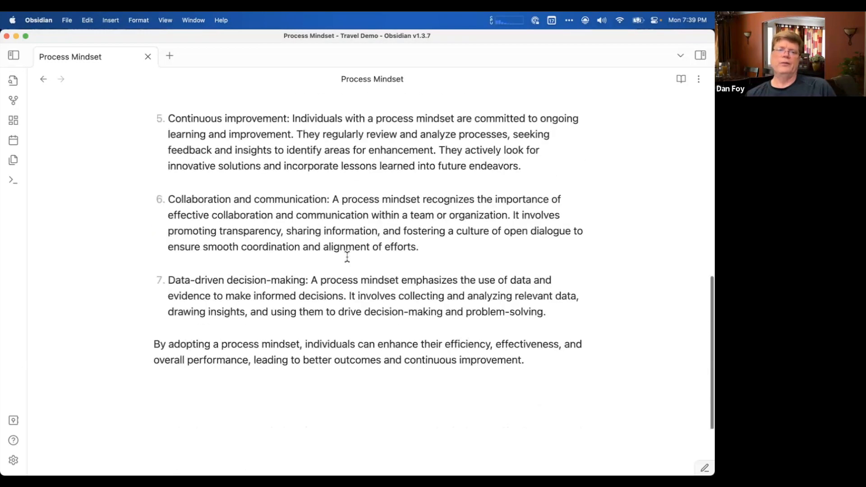
pyautogui.scroll(18, 348, 255)
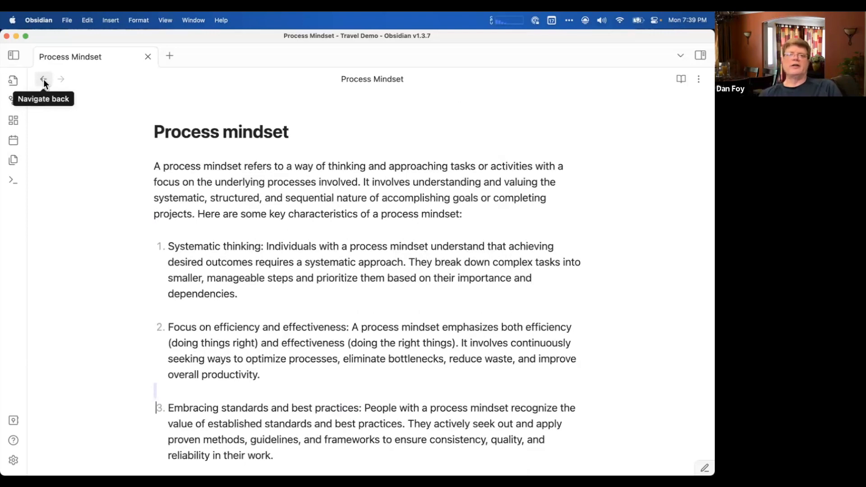
pyautogui.click(43, 80)
pyautogui.scroll(15, 195, 167)
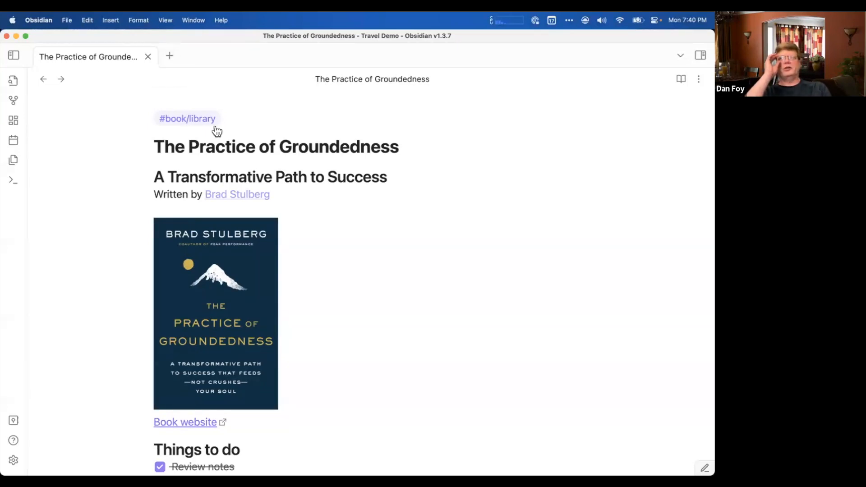
# Create a new note in its own tab and title it "test note".
pyautogui.click(169, 56)
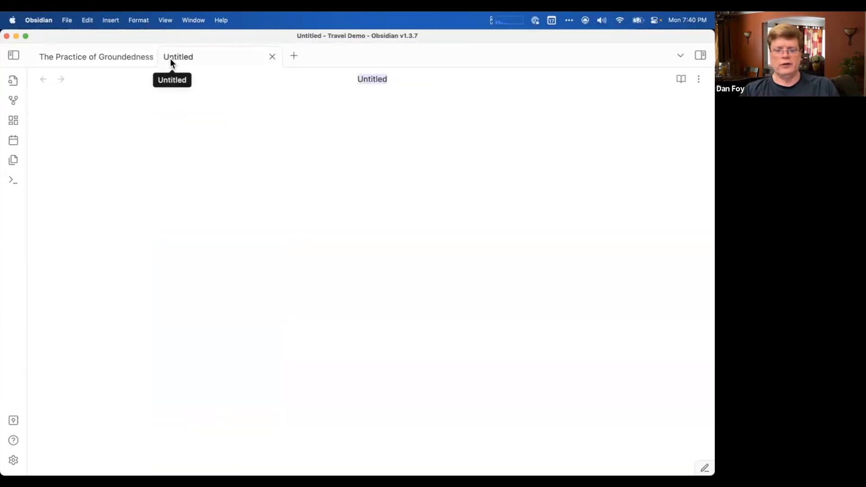
pyautogui.write('test note')
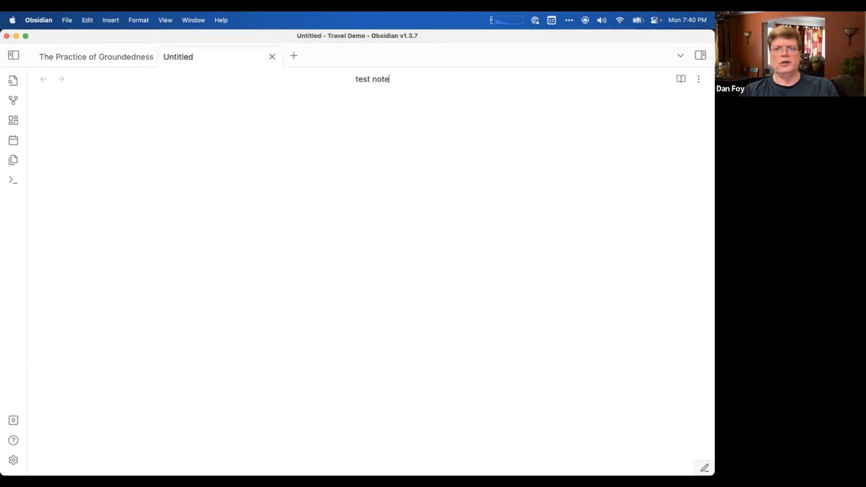
pyautogui.press('Return')
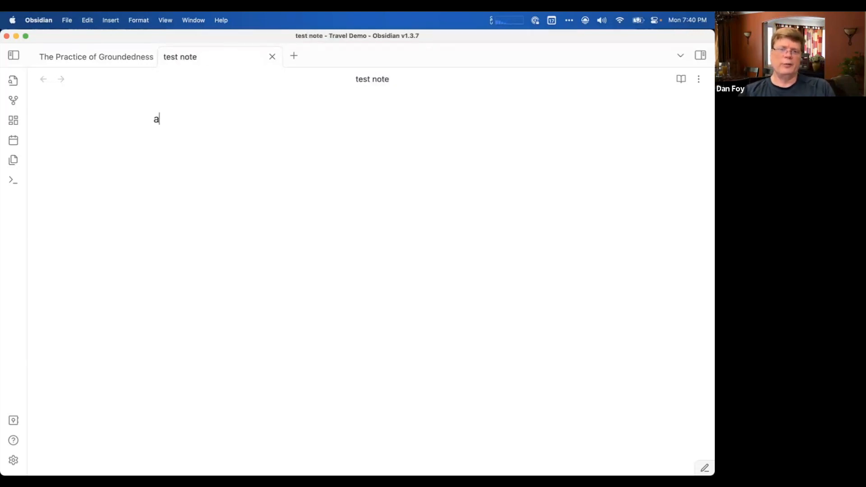
# Write "this is a test of the emergency broadcasting system" as the first line of the test note, followed by a blank line.
pyautogui.write('this is a test ')
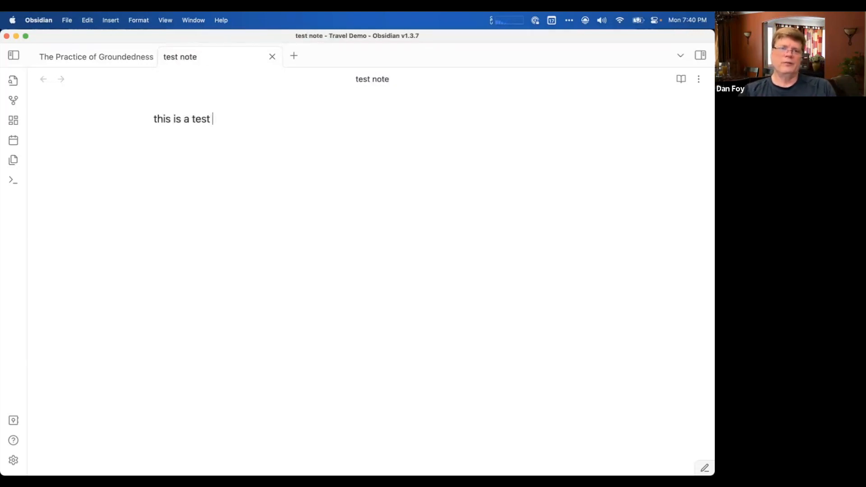
pyautogui.write('of the emergency b')
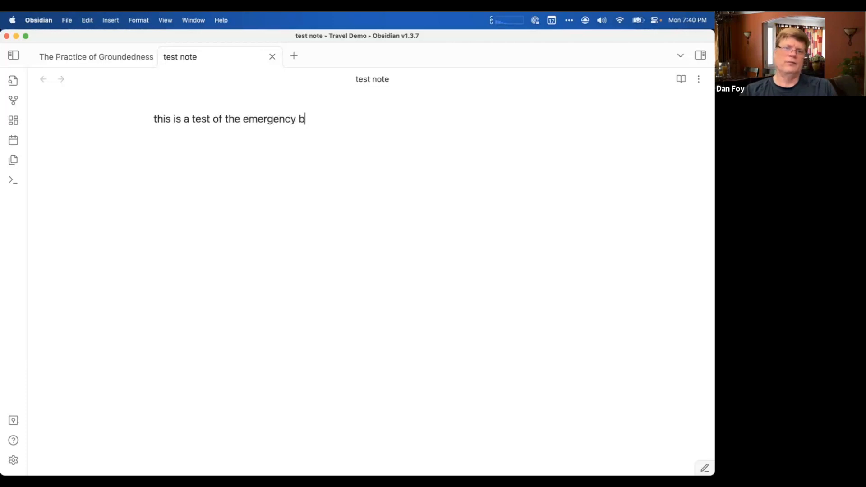
pyautogui.write('roadcas')
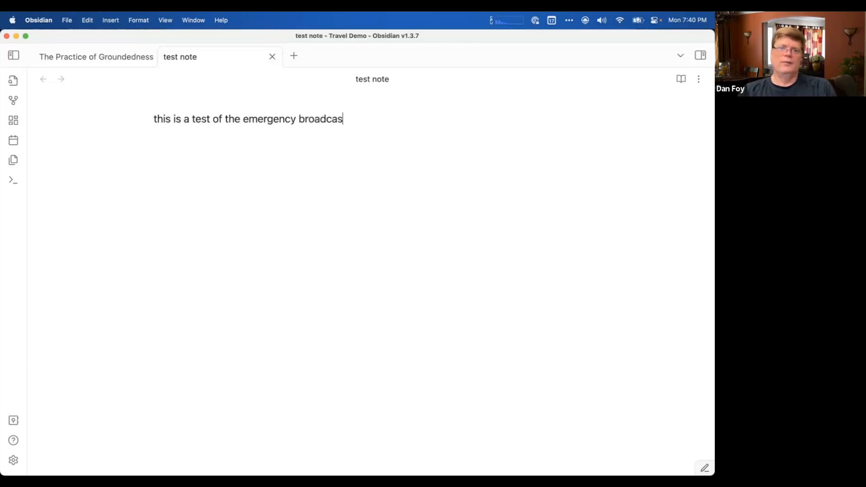
pyautogui.write('ting system')
pyautogui.press('Return')
pyautogui.press('Return')
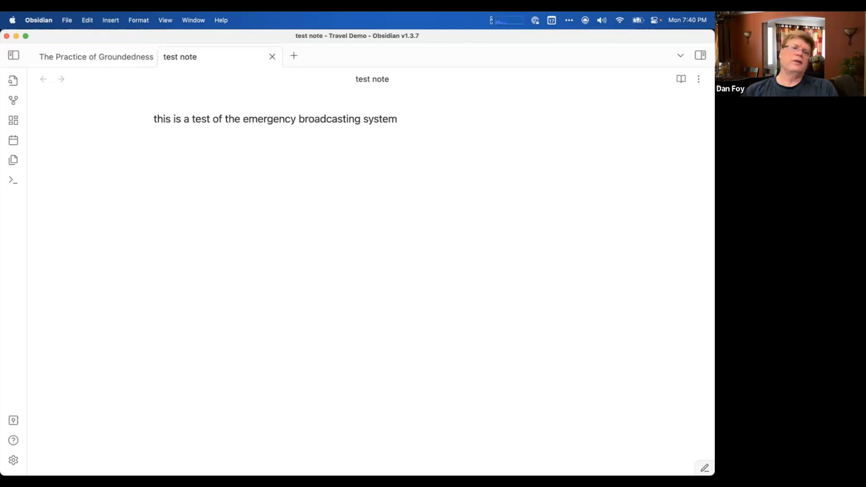
# Add the filler lines "asfjksdajkl;dfasdjk;saf" and "sdalkdfsl;k" below the first sentence, with blank lines between and after them.
pyautogui.press('Up')
pyautogui.press('Up')
pyautogui.press('Down')
pyautogui.press('Down')
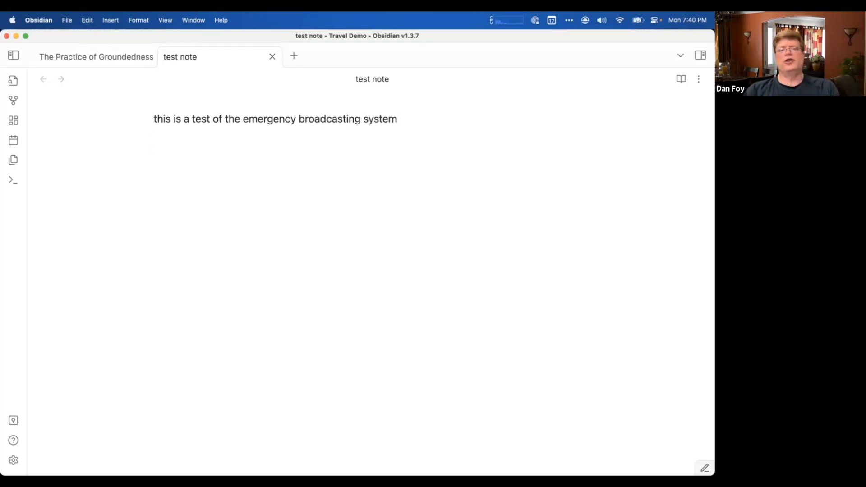
pyautogui.write('asfjksdajkl;dfasdjk;saf')
pyautogui.press('Return')
pyautogui.press('Return')
pyautogui.press('Return')
pyautogui.write('sdalkdfsl;k')
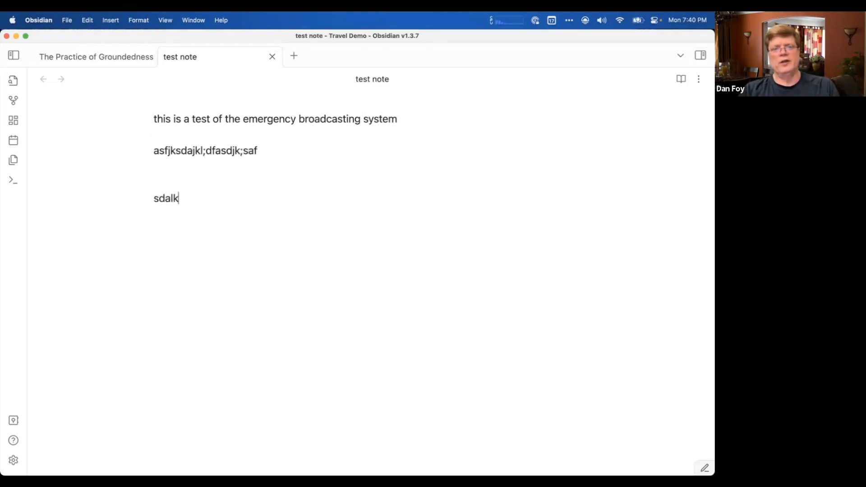
pyautogui.press('Return')
pyautogui.press('Return')
pyautogui.press('Return')
# Select the filler line "asfjksdajkl;dfasdjk;saf" in the test note.
pyautogui.press('Up')
pyautogui.press('Up')
pyautogui.press('Up')
pyautogui.press('Up')
pyautogui.press('Up')
pyautogui.press('Up')
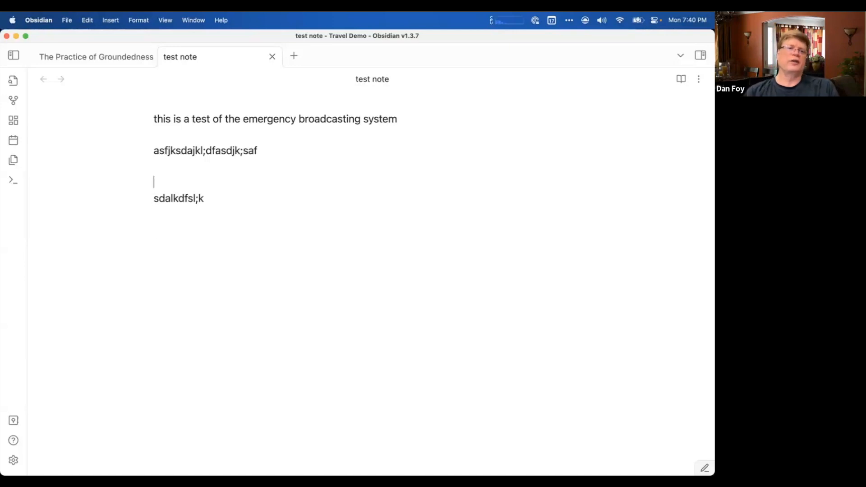
pyautogui.press('Down')
pyautogui.press('Down')
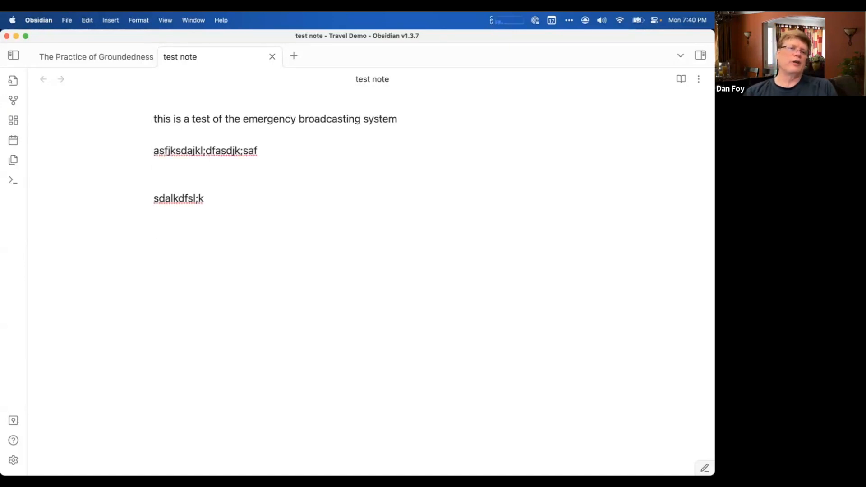
pyautogui.press('Down')
pyautogui.press('Down')
pyautogui.press('Up')
pyautogui.press('Up')
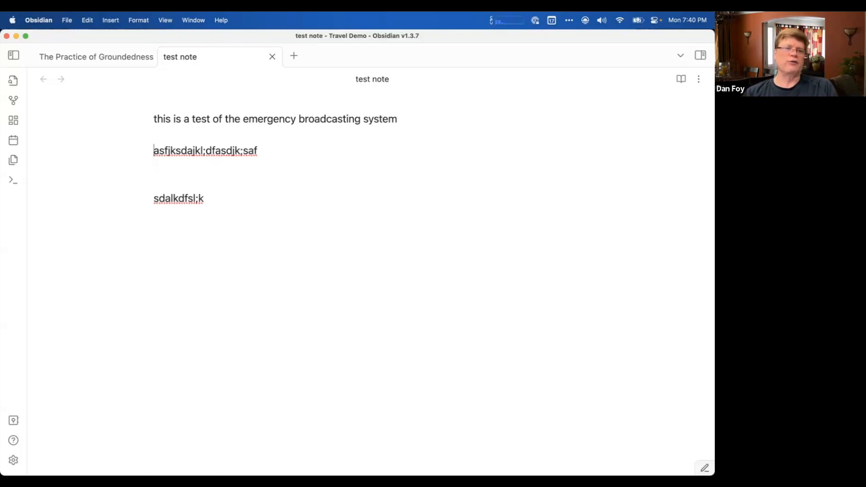
pyautogui.hotkey('shift', 'End')
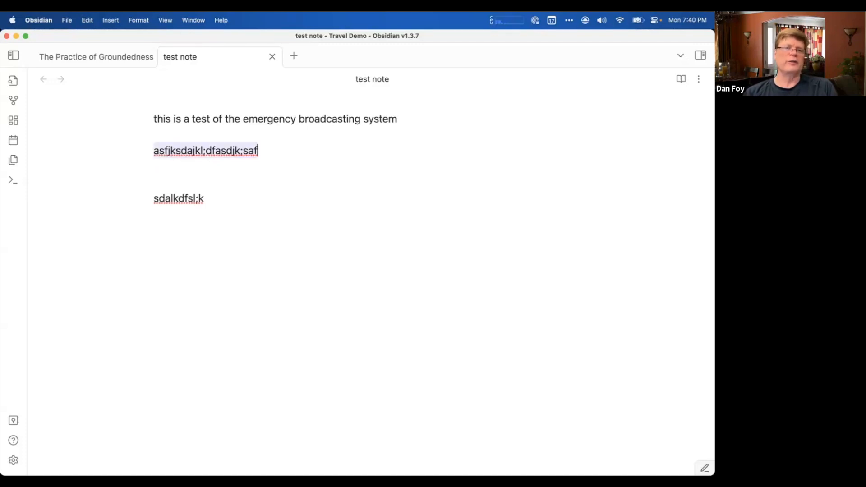
# Copy the text from "and mentally" to "past or future." in the book note into the test note, above the first filler line.
pyautogui.click(109, 54)
pyautogui.scroll(-6, 225, 183)
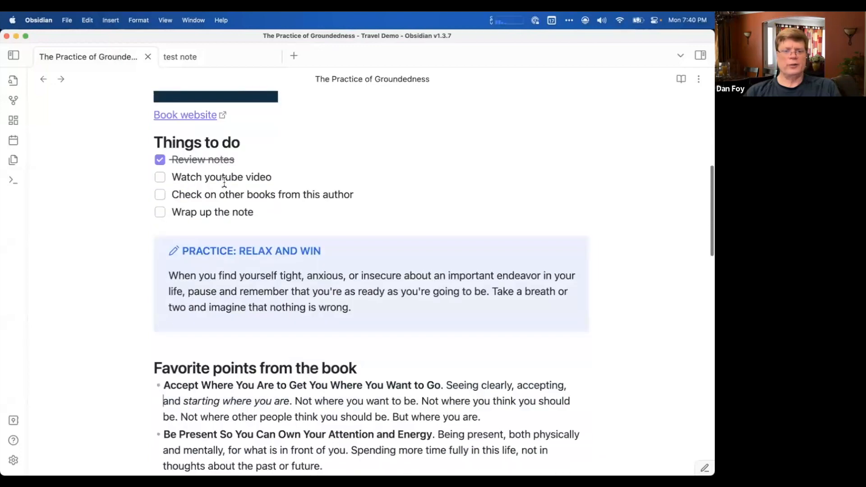
pyautogui.scroll(-6, 224, 183)
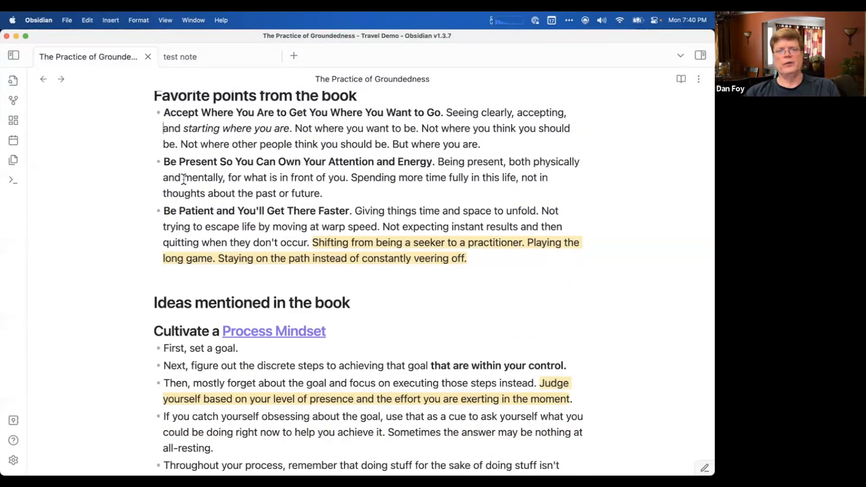
pyautogui.moveTo(163, 176); pyautogui.dragTo(362, 197)
pyautogui.press('super+c')
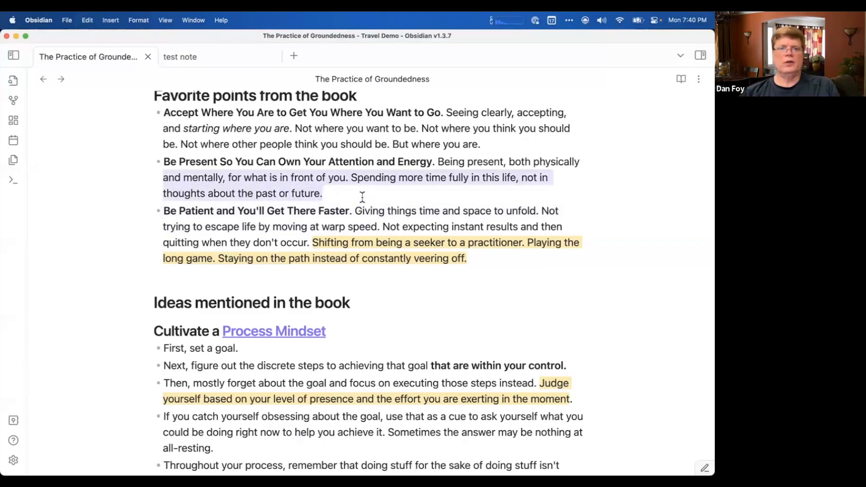
pyautogui.click(207, 57)
pyautogui.click(231, 177)
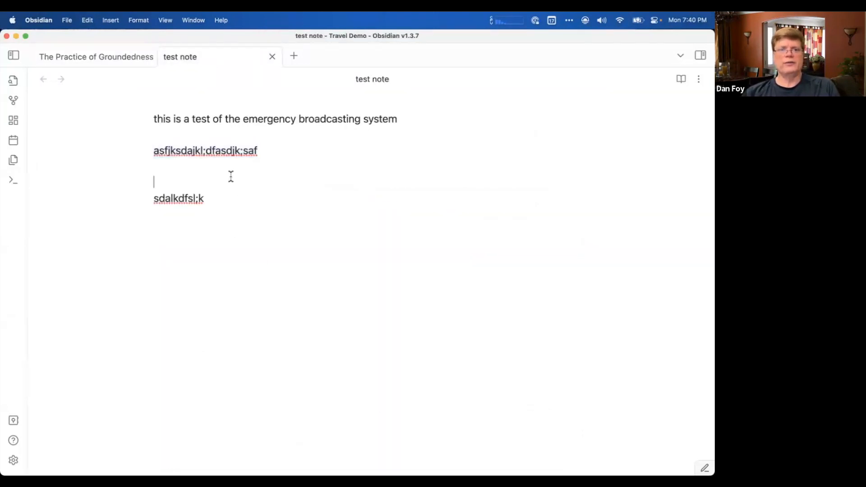
pyautogui.click(187, 137)
pyautogui.press('Return')
pyautogui.press('super+v')
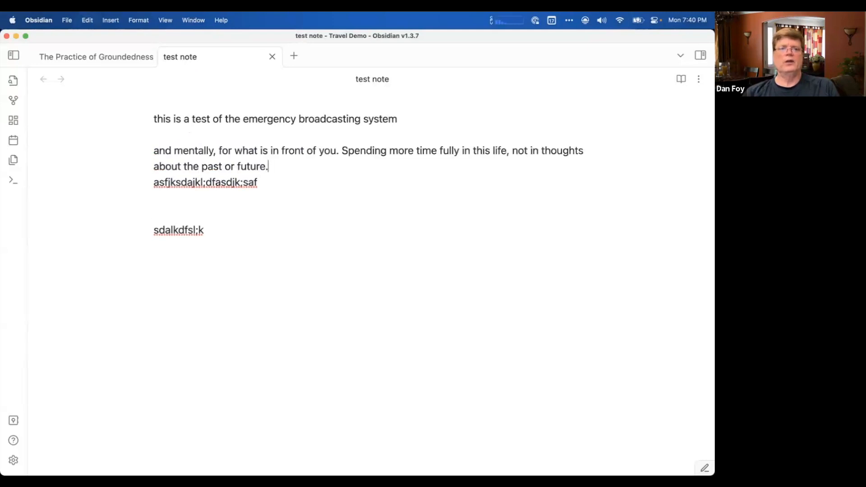
pyautogui.press('Return')
pyautogui.press('Return')
# Add the level-one heading "This is the header of the note" above the first sentence of the test note.
pyautogui.click(154, 117)
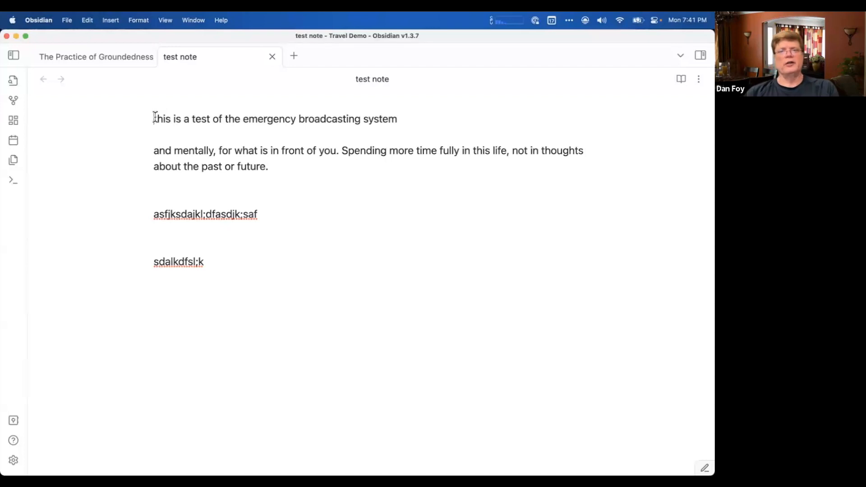
pyautogui.press('Return')
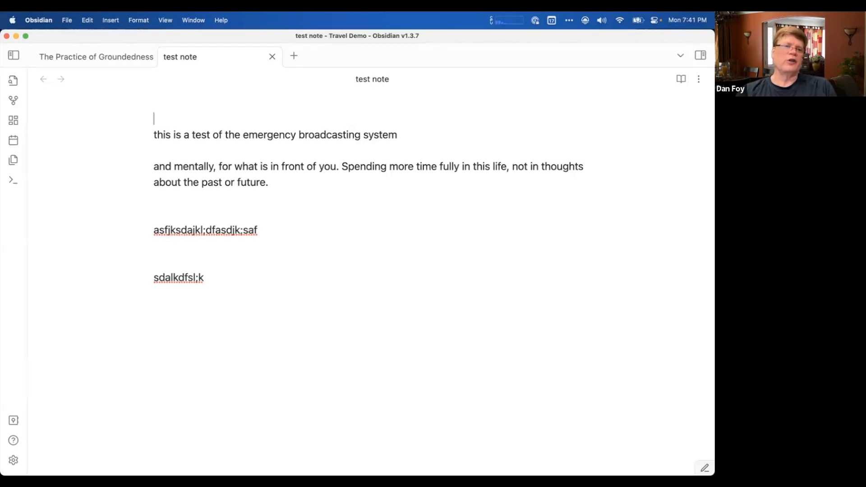
pyautogui.write('#')
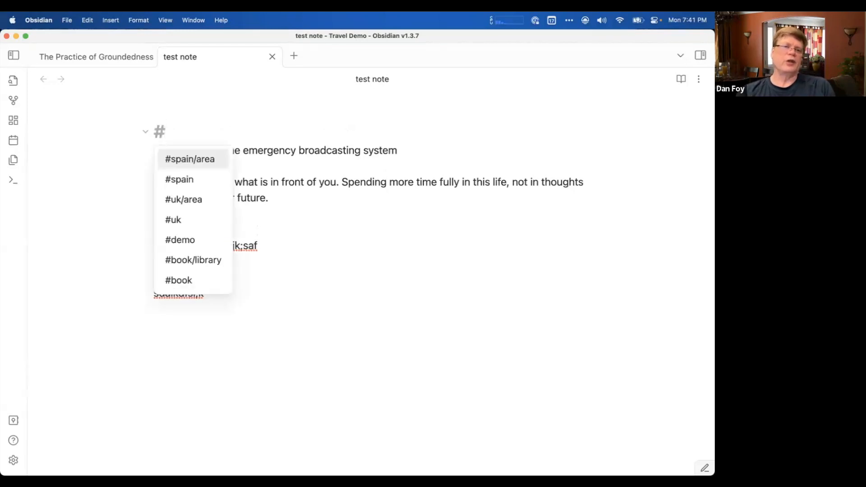
pyautogui.press('Escape')
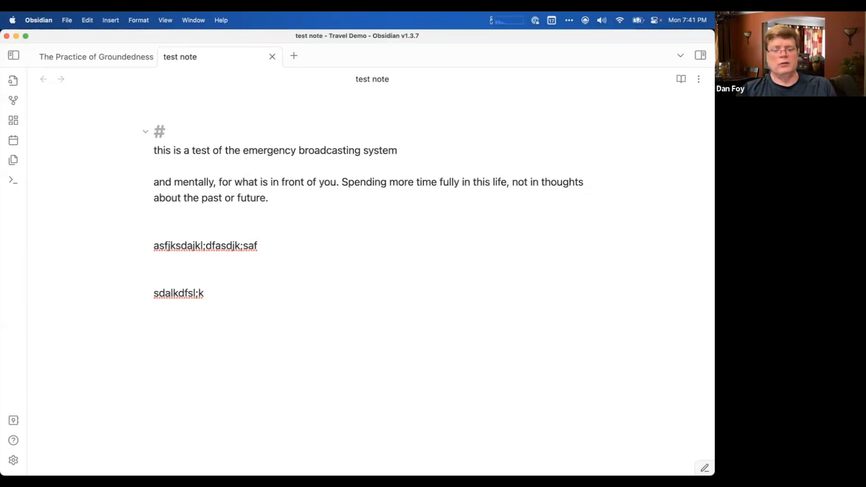
pyautogui.write('This is the ')
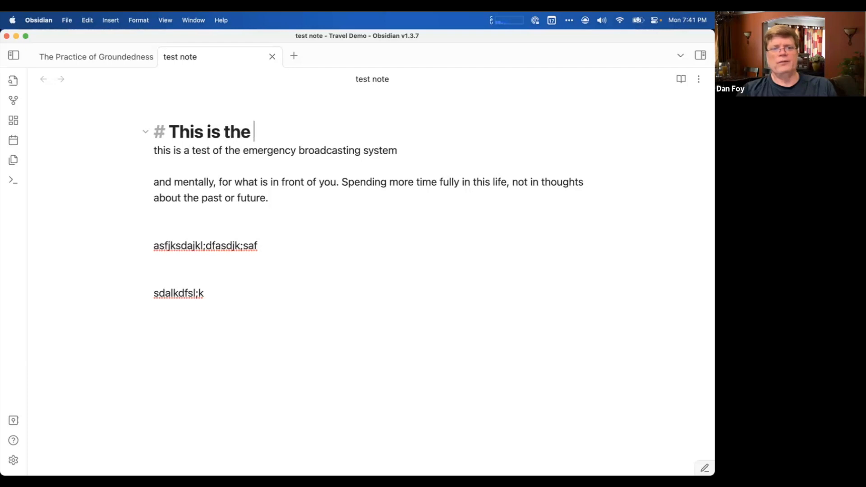
pyautogui.write('header')
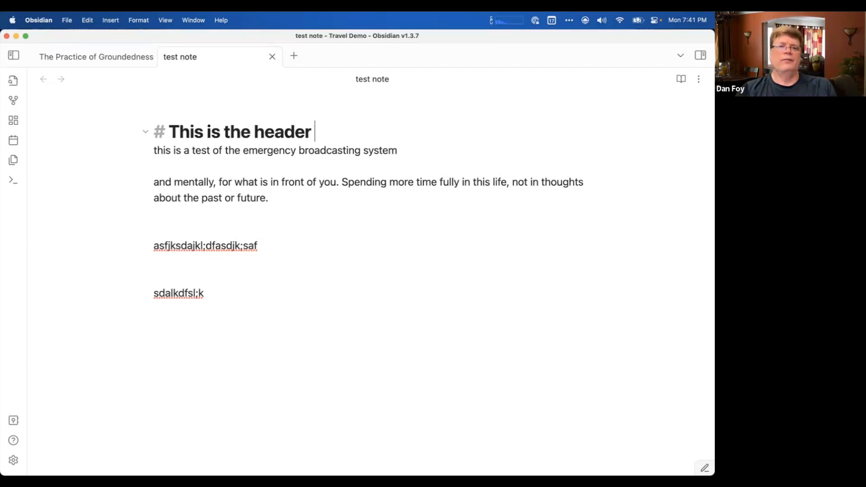
pyautogui.press('BackSpace')
pyautogui.press('BackSpace')
pyautogui.press('BackSpace')
pyautogui.press('BackSpace')
pyautogui.press('BackSpace')
pyautogui.press('BackSpace')
pyautogui.press('BackSpace')
pyautogui.write('heade')
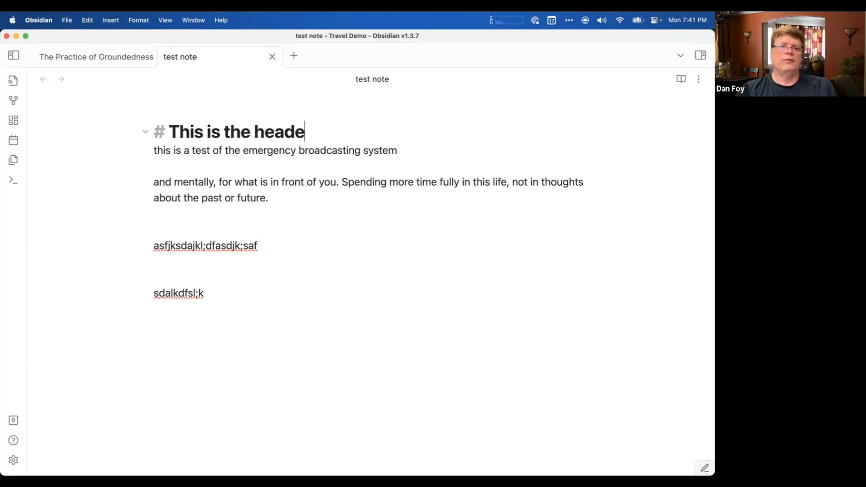
pyautogui.write('r of the note')
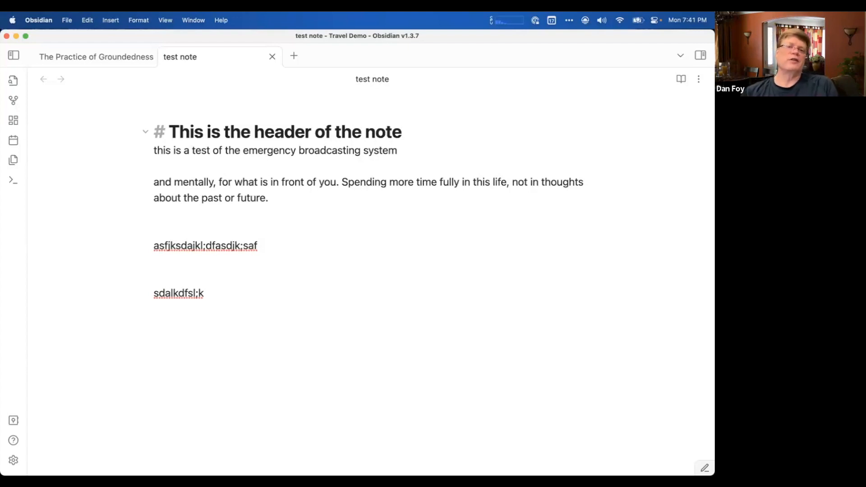
pyautogui.press('Down')
pyautogui.press('Down')
pyautogui.press('Down')
pyautogui.press('Down')
pyautogui.press('Down')
pyautogui.press('Down')
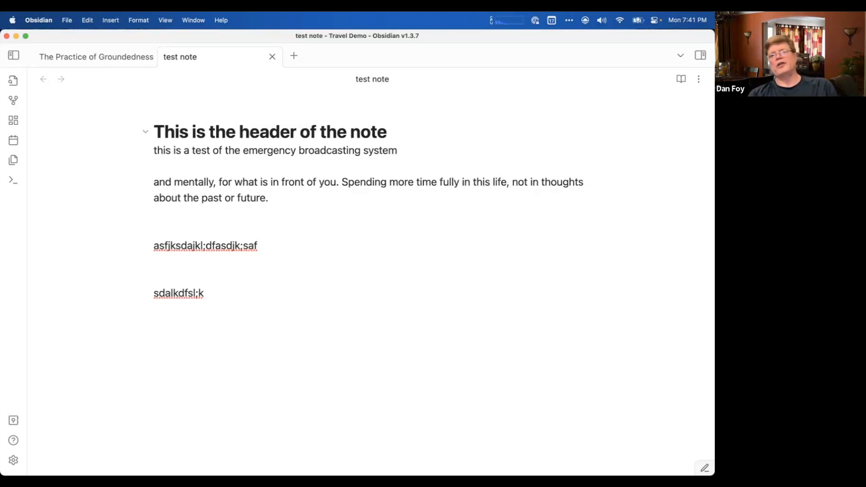
# Add the level-two heading "This is a 2nd level header" directly above the pasted paragraph in the test note.
pyautogui.press('Up')
pyautogui.press('Up')
pyautogui.press('Up')
pyautogui.press('Up')
pyautogui.press('Return')
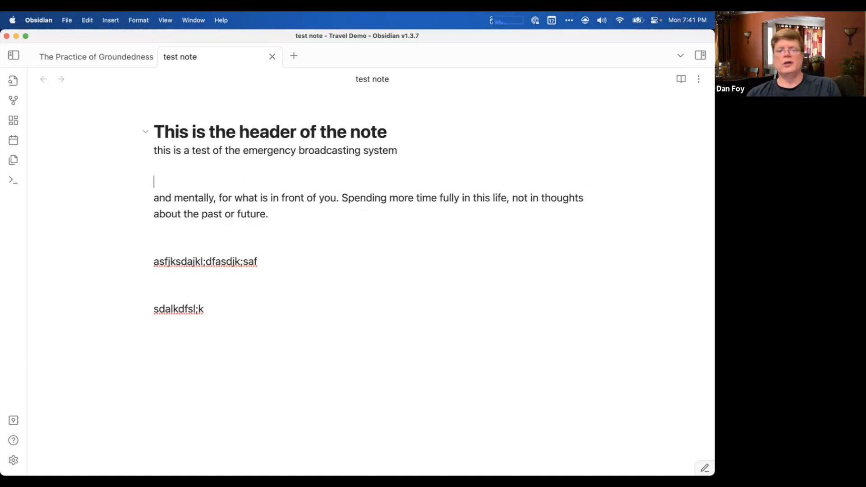
pyautogui.write('#')
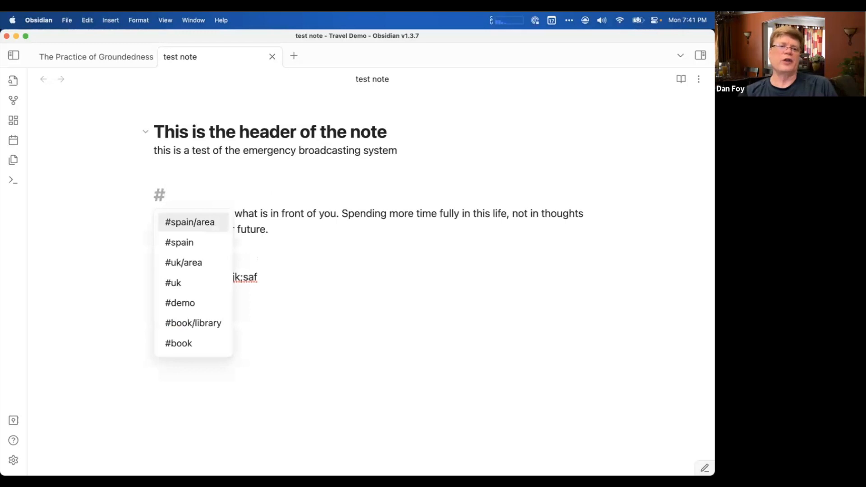
pyautogui.write('# This is')
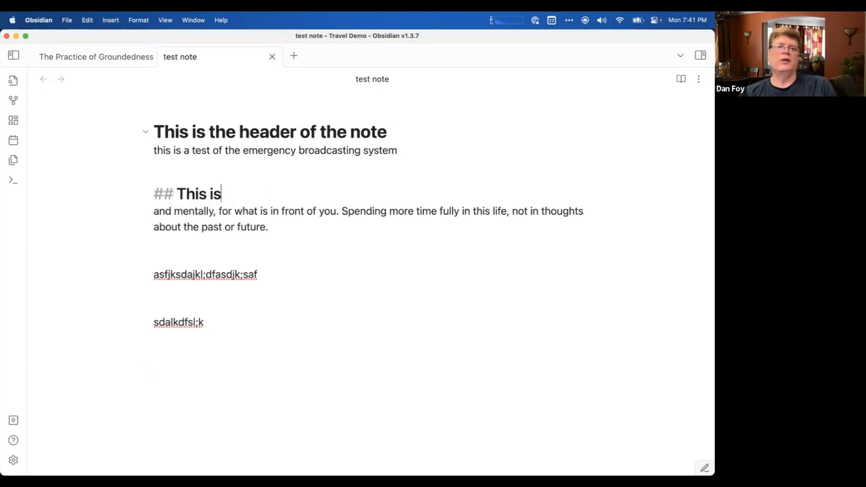
pyautogui.write(' a 2nd level header')
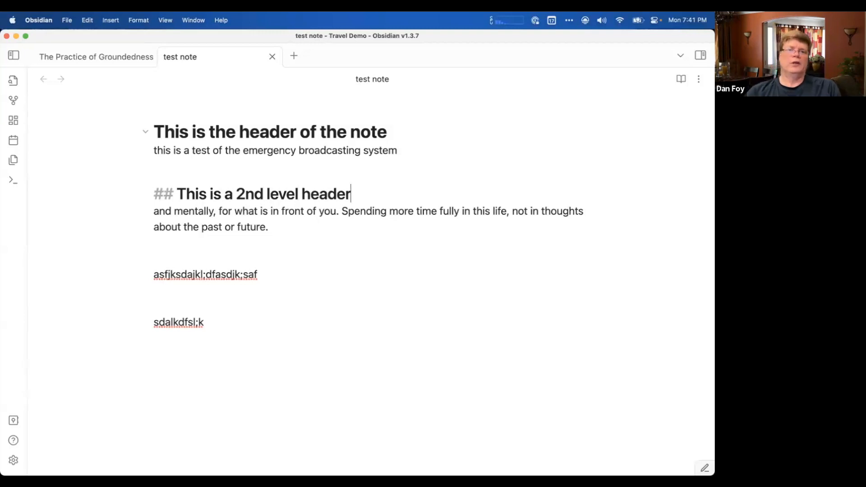
# Add the level-two heading "This is another 2nd level header" between the pasted paragraph and the first filler line.
pyautogui.press('Down')
pyautogui.press('Down')
pyautogui.press('Down')
pyautogui.press('Return')
pyautogui.write('## ')
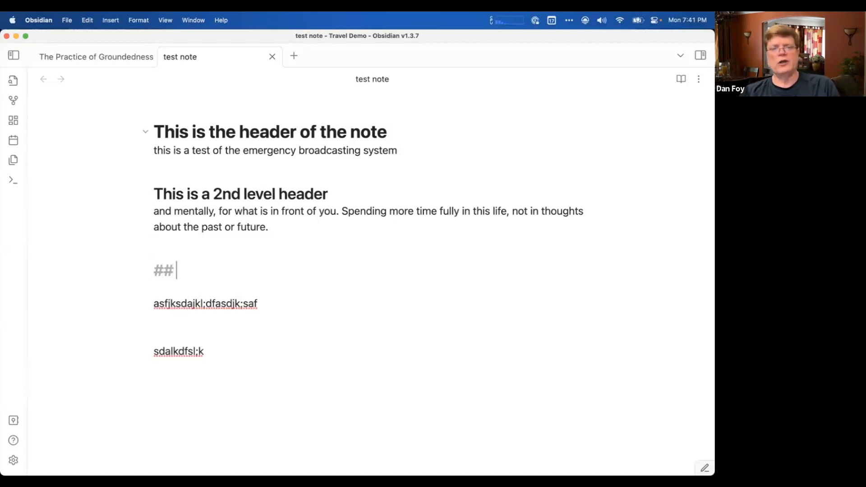
pyautogui.write('This is a')
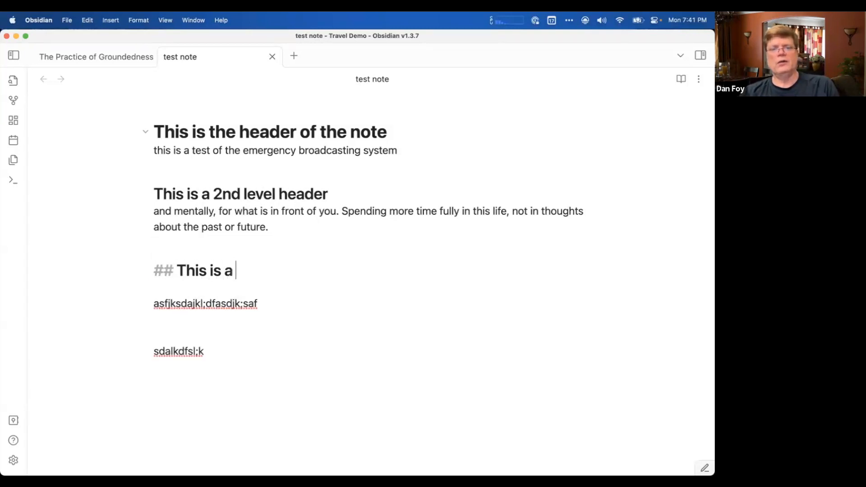
pyautogui.write('nother 2nd l')
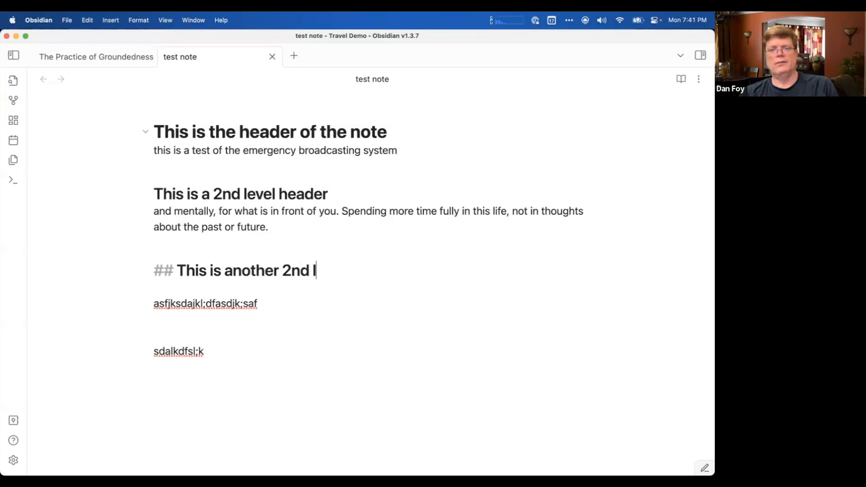
pyautogui.write('evel header')
pyautogui.press('Return')
pyautogui.press('Return')
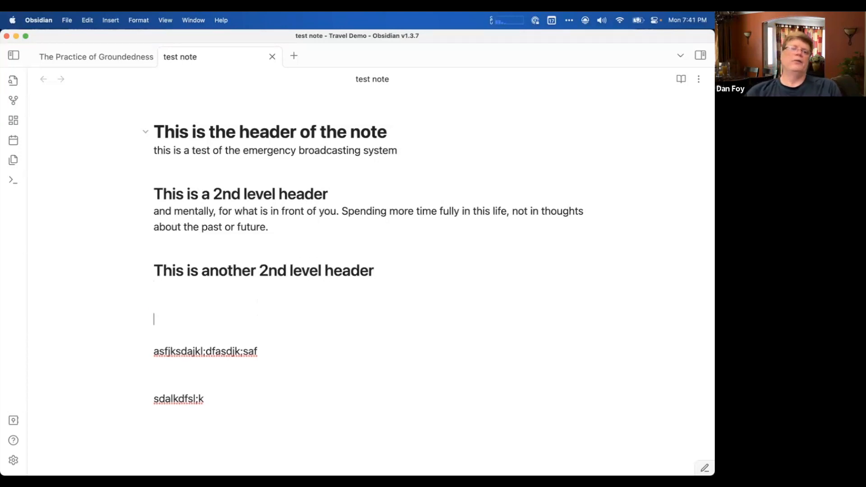
# Remove the blank lines between the second level-two heading and the first filler line.
pyautogui.press('Up')
pyautogui.press('Down')
# Remove the blank lines between the two filler lines so they sit directly under one another.
pyautogui.press('Down')
pyautogui.press('Down')
pyautogui.press('Up')
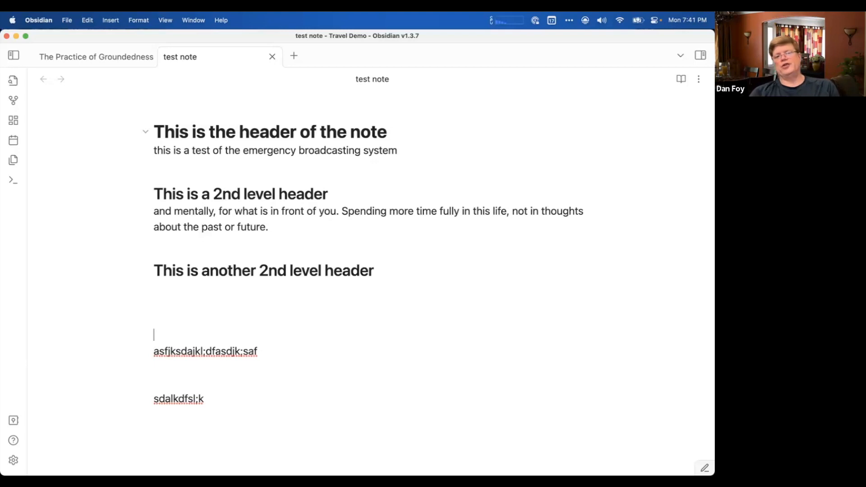
pyautogui.press('BackSpace')
pyautogui.press('BackSpace')
pyautogui.press('BackSpace')
pyautogui.press('BackSpace')
pyautogui.press('Down')
pyautogui.press('Down')
pyautogui.press('Down')
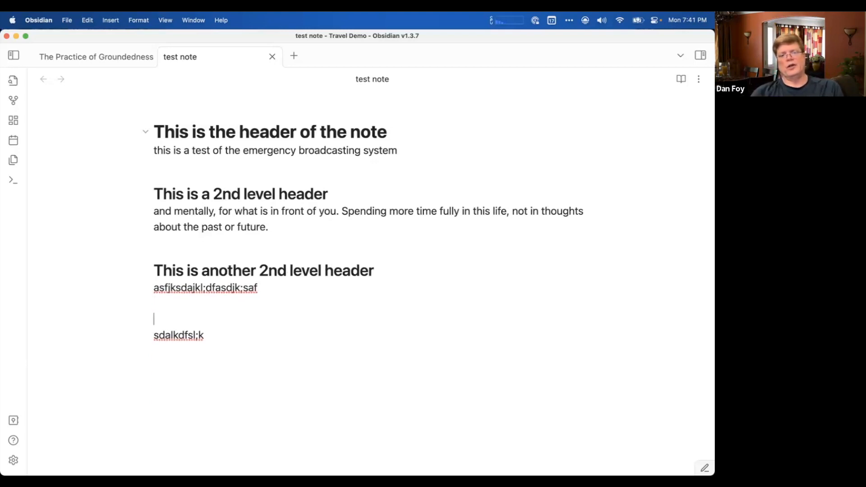
pyautogui.press('BackSpace')
pyautogui.press('BackSpace')
pyautogui.press('Down')
pyautogui.press('Down')
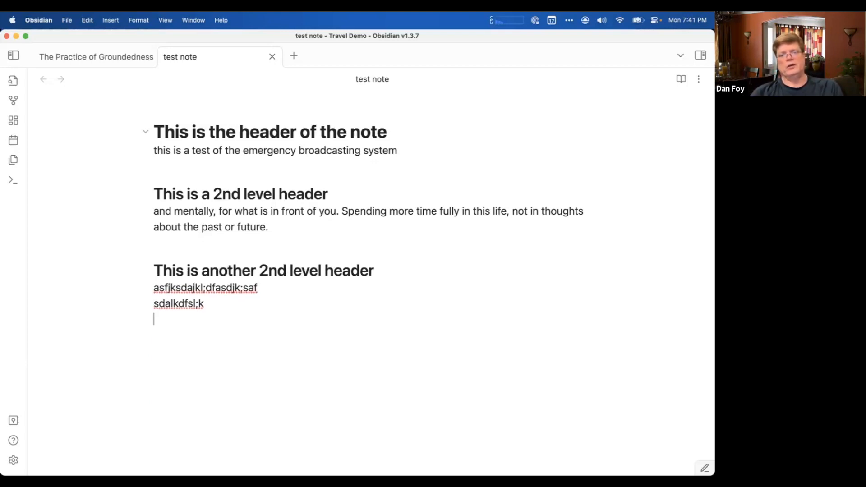
pyautogui.press('Up')
pyautogui.press('Up')
pyautogui.press('Up')
pyautogui.press('Up')
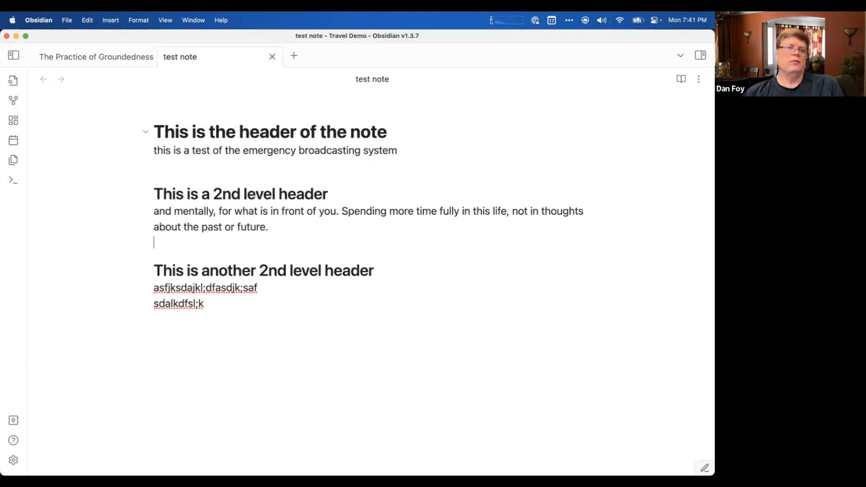
pyautogui.click(256, 194)
pyautogui.press('Up')
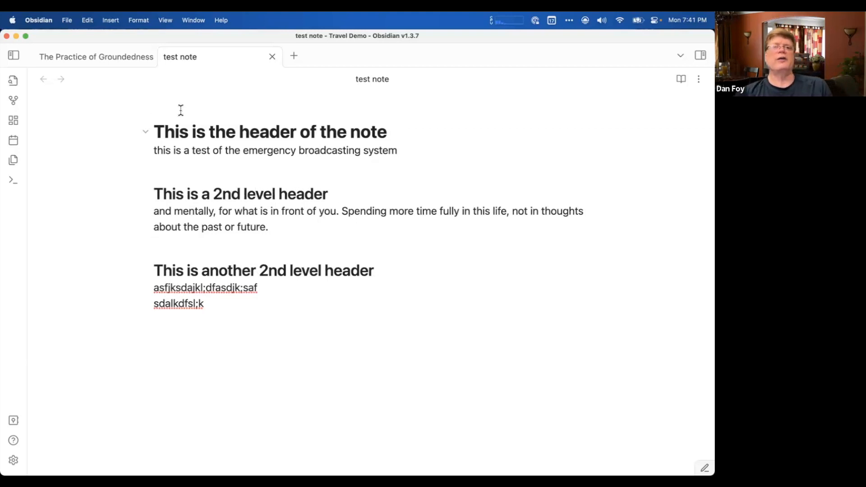
# Make the word "emergency" bold in the sentence under the main heading.
pyautogui.tripleClick(251, 152)
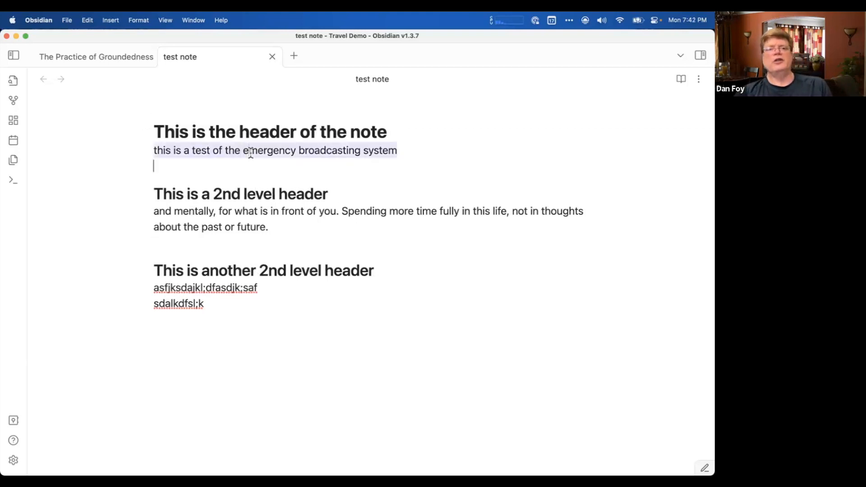
pyautogui.doubleClick(249, 152)
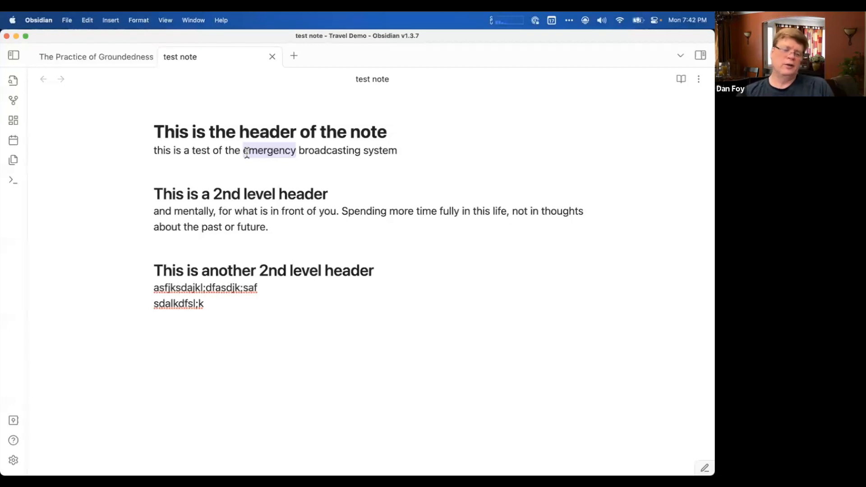
pyautogui.press('super+b')
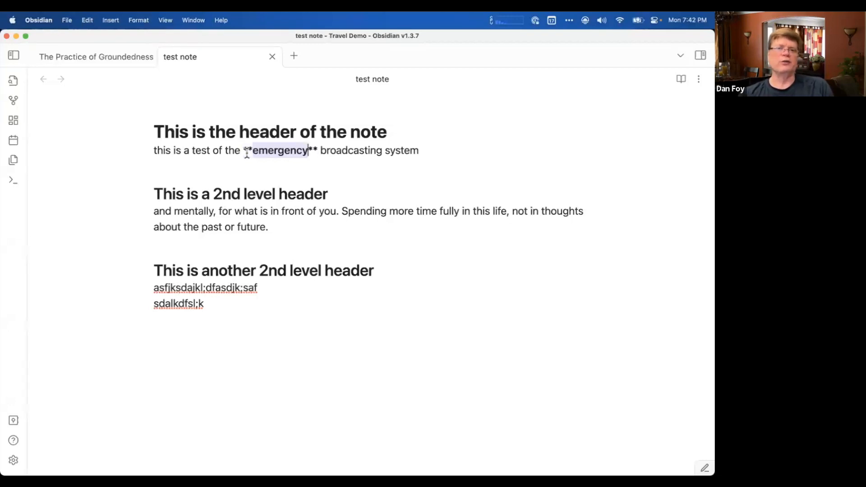
# Examine how the Markdown markers around the bold word "emergency" display with the cursor inside and outside the word.
pyautogui.press('Right')
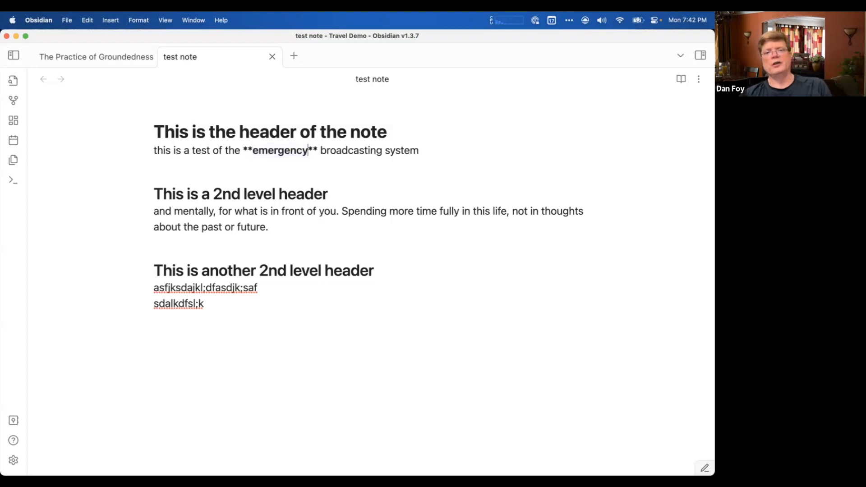
pyautogui.press('Right')
pyautogui.press('Right')
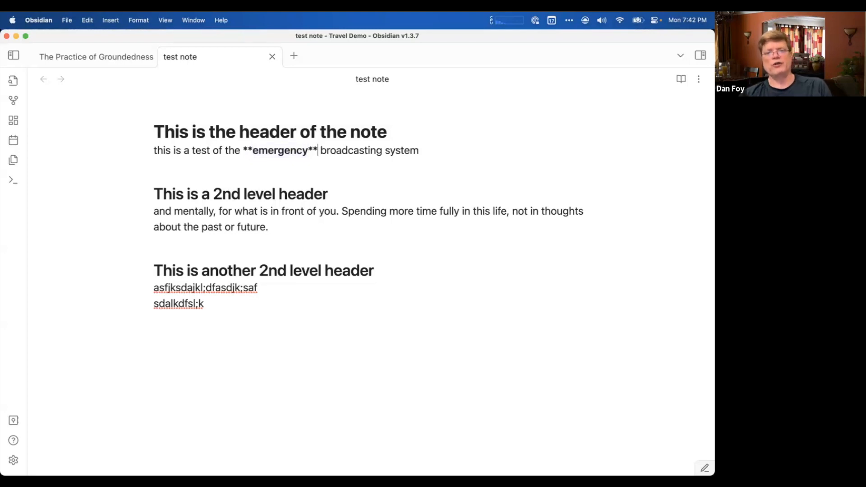
pyautogui.click(242, 151)
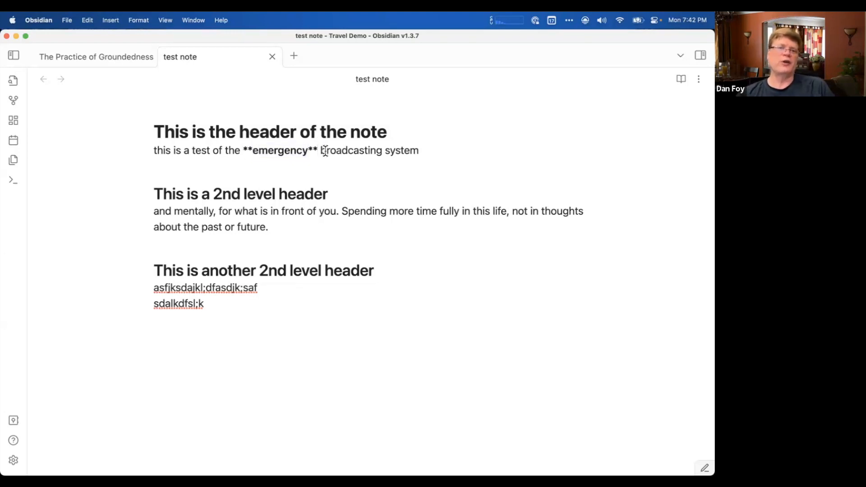
pyautogui.press('Right')
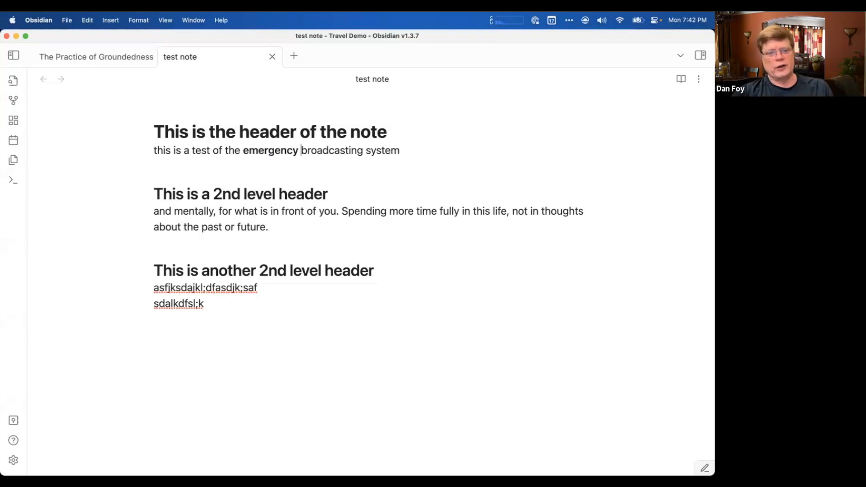
pyautogui.press('Right')
pyautogui.press('Right')
pyautogui.press('Right')
pyautogui.press('Right')
pyautogui.press('Right')
pyautogui.press('Right')
pyautogui.press('Right')
pyautogui.press('Right')
pyautogui.press('Right')
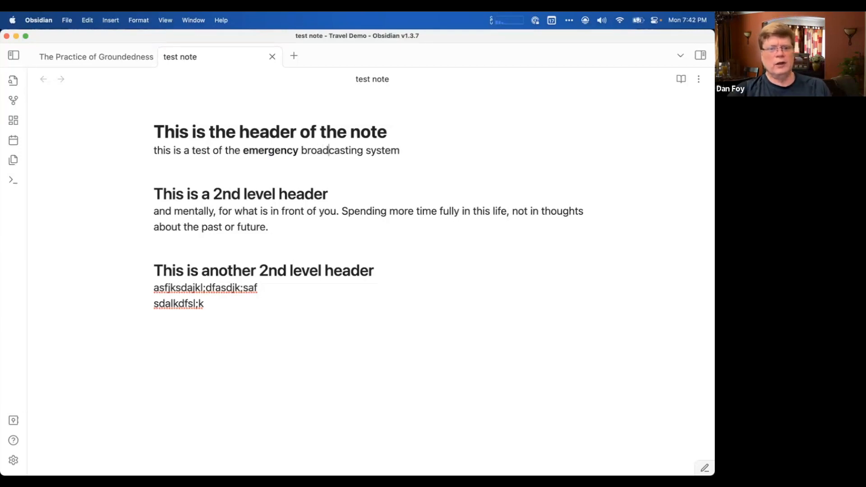
pyautogui.press('Left')
pyautogui.press('Left')
pyautogui.press('Left')
pyautogui.press('Left')
pyautogui.press('Left')
pyautogui.press('Left')
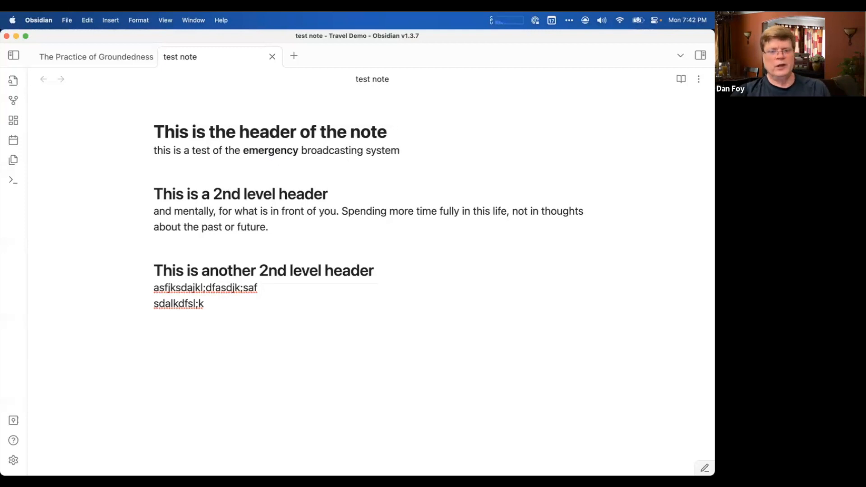
pyautogui.press('Left')
pyautogui.press('Left')
pyautogui.press('Left')
pyautogui.press('Left')
pyautogui.press('Left')
pyautogui.press('Left')
pyautogui.press('Left')
pyautogui.press('Left')
pyautogui.press('Left')
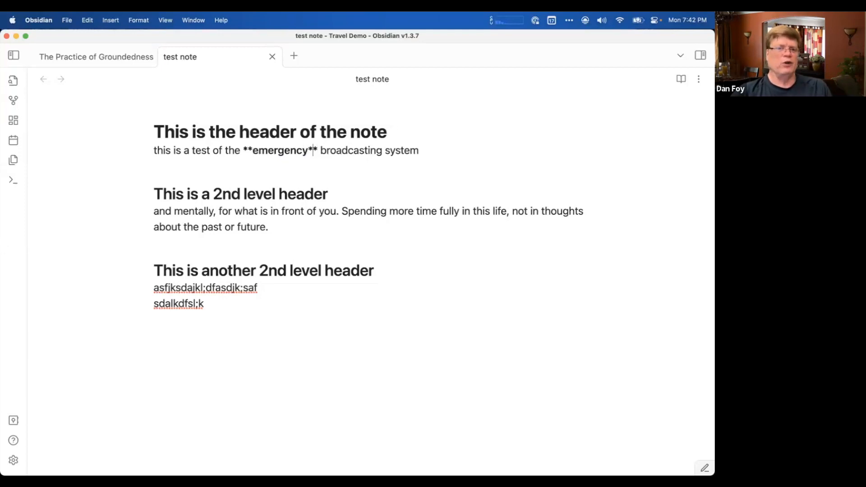
pyautogui.press('Left')
pyautogui.press('Left')
pyautogui.press('Left')
pyautogui.press('Left')
pyautogui.press('Left')
pyautogui.press('Left')
pyautogui.press('Left')
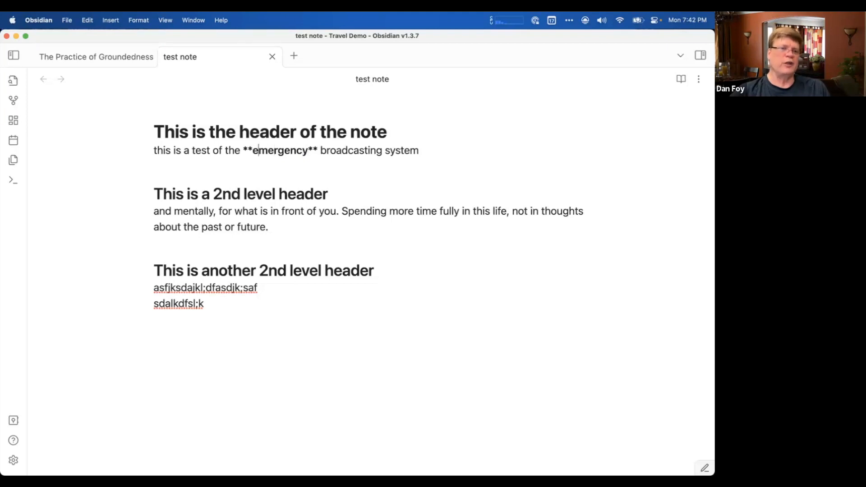
# Delete the double asterisks on both sides of "emergency" to remove its bold formatting.
pyautogui.press('Right')
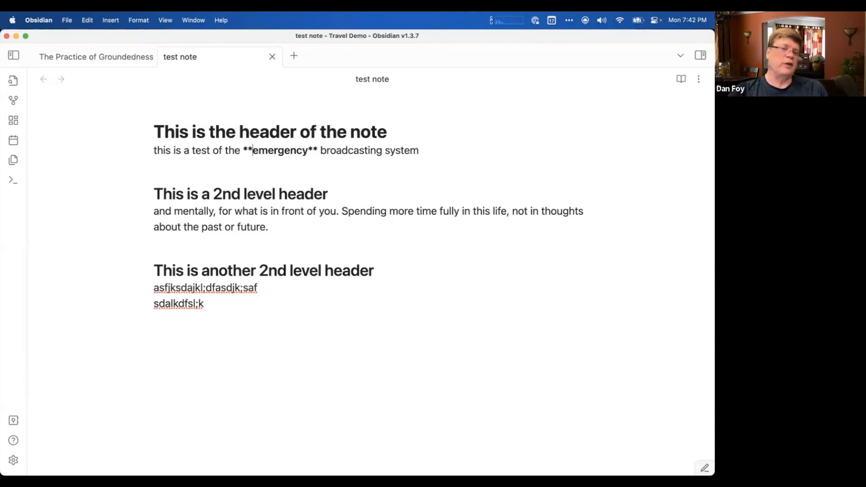
pyautogui.press('BackSpace')
pyautogui.press('BackSpace')
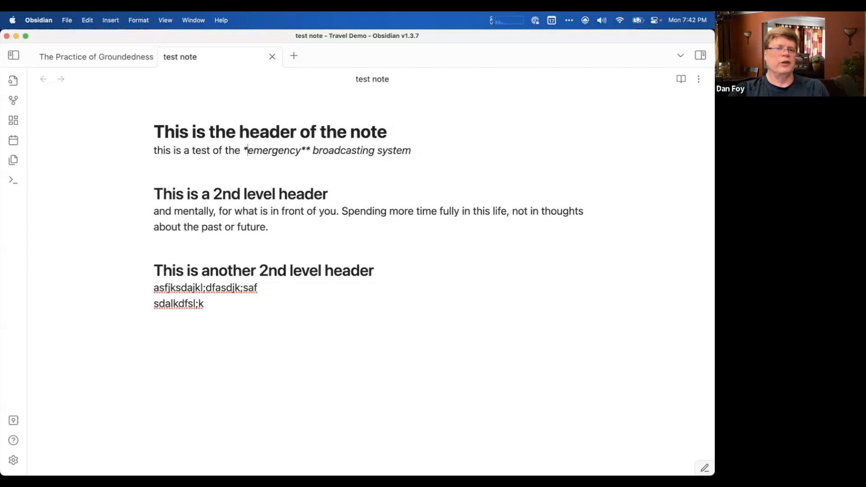
pyautogui.click(305, 151)
pyautogui.press('BackSpace')
pyautogui.press('BackSpace')
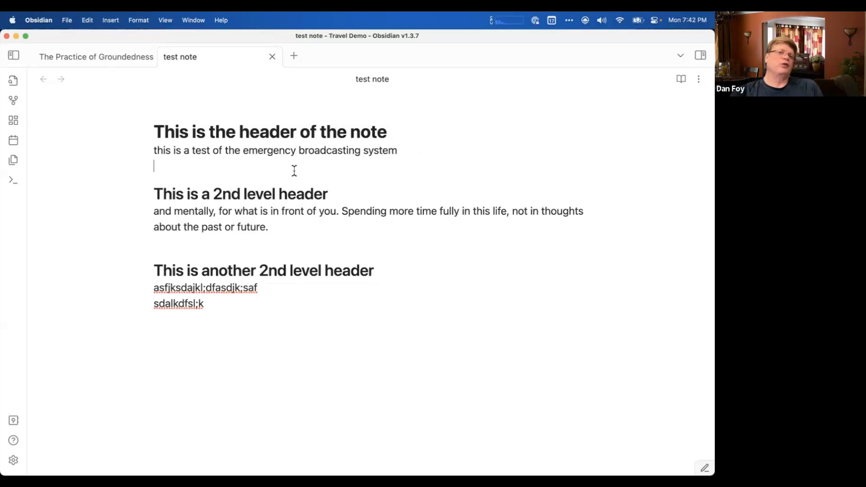
# Reapply bold to the word "emergency" and check its Markdown markers with the cursor placed inside the word.
pyautogui.doubleClick(282, 151)
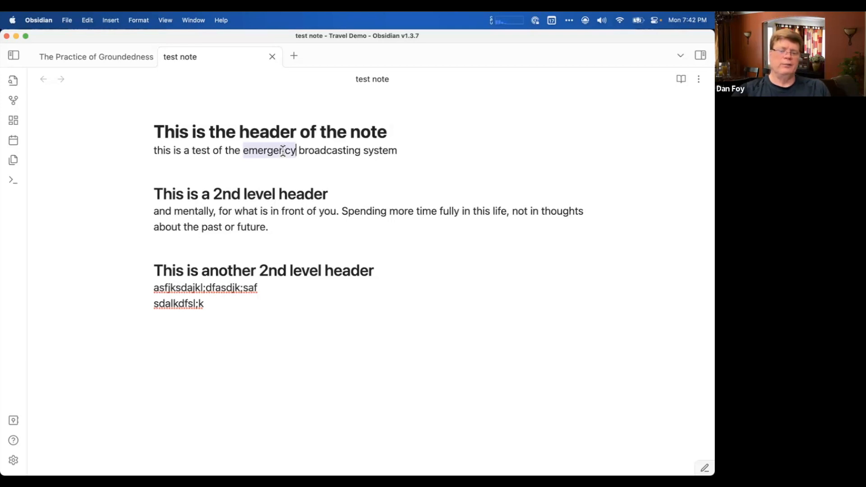
pyautogui.press('super+b')
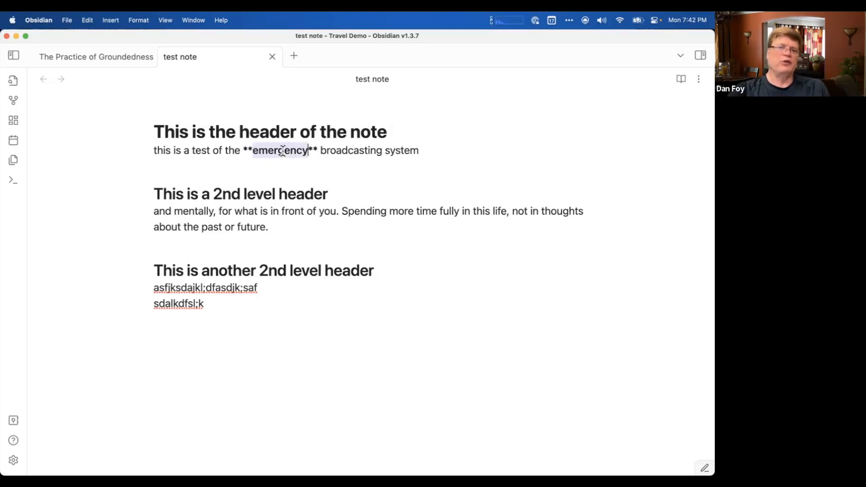
pyautogui.click(338, 150)
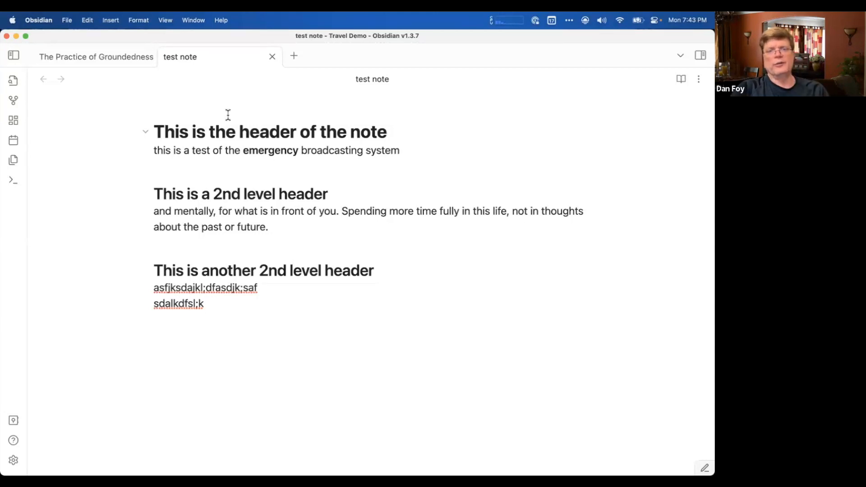
pyautogui.click(260, 166)
pyautogui.click(262, 151)
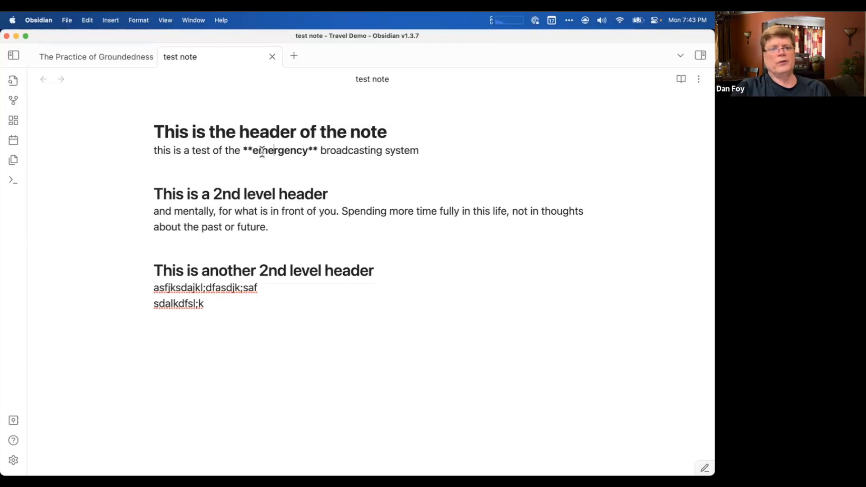
# Italicize the word "test" in the sentence under the main heading.
pyautogui.doubleClick(197, 150)
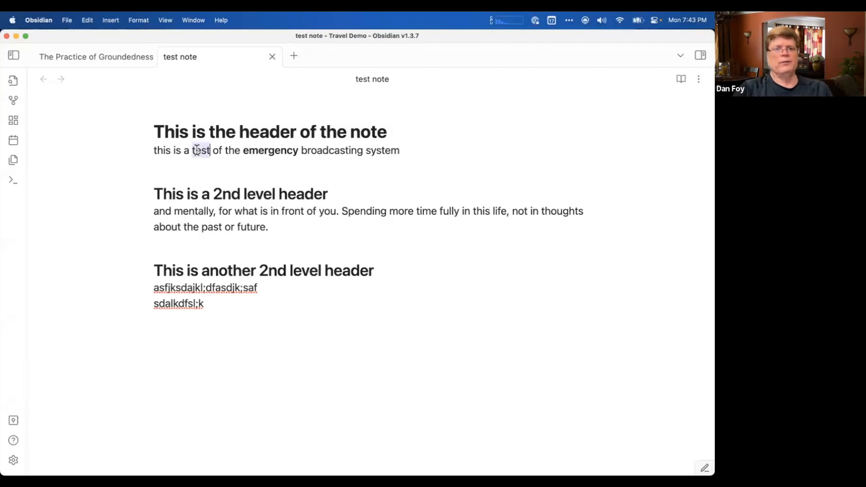
pyautogui.press('super+i')
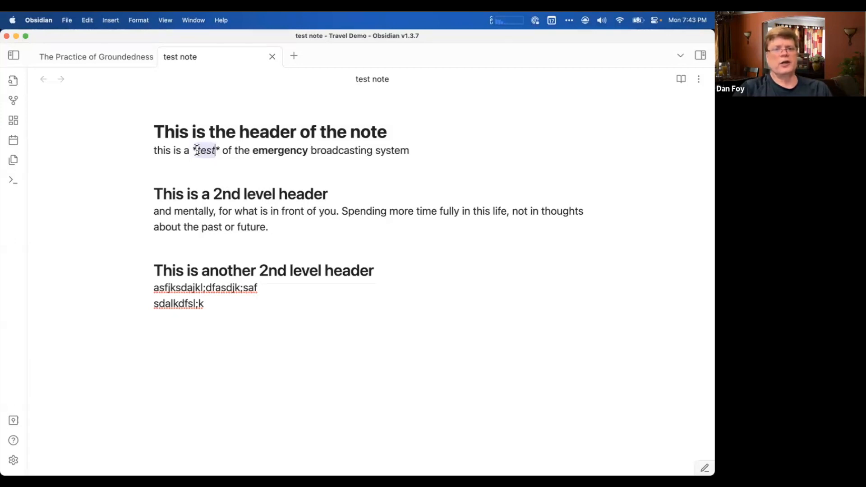
pyautogui.click(230, 159)
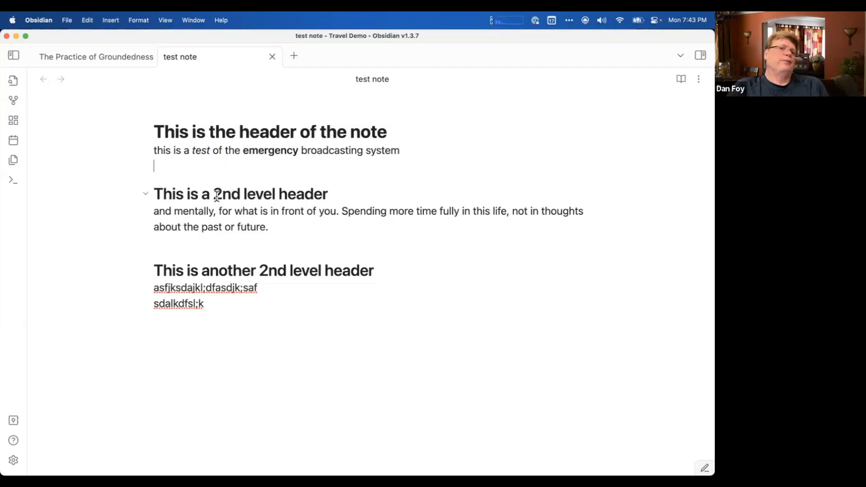
pyautogui.click(183, 242)
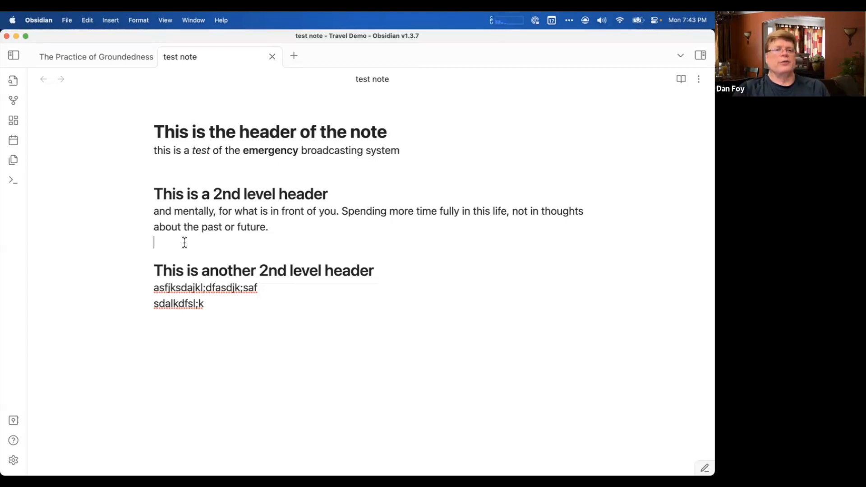
# Start an internal link on a new line below the first 2nd-level section's paragraph and try "demo" as its target.
pyautogui.press('Return')
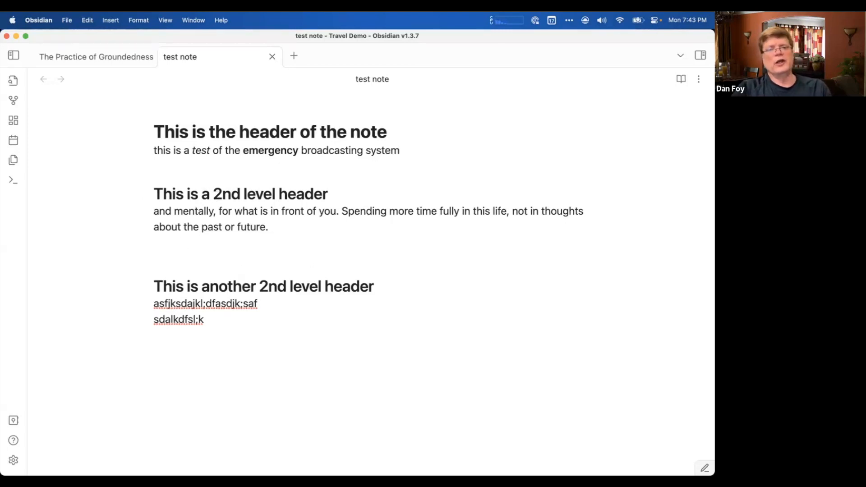
pyautogui.write('[[')
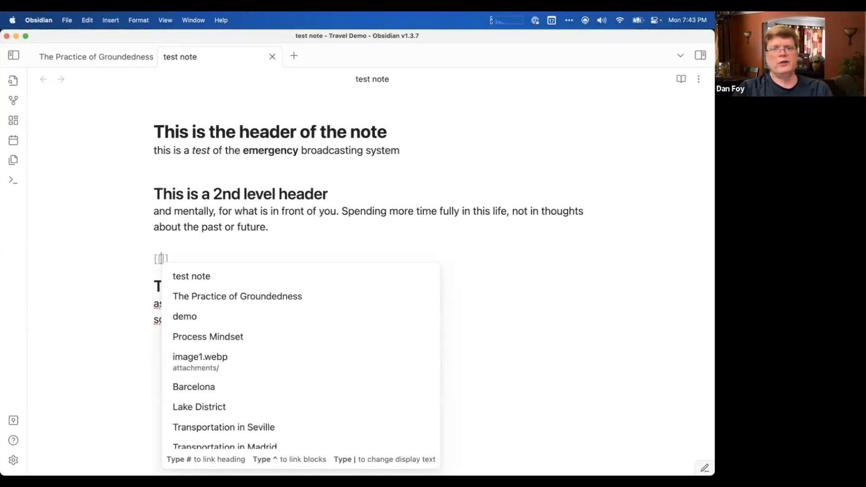
pyautogui.write('demo')
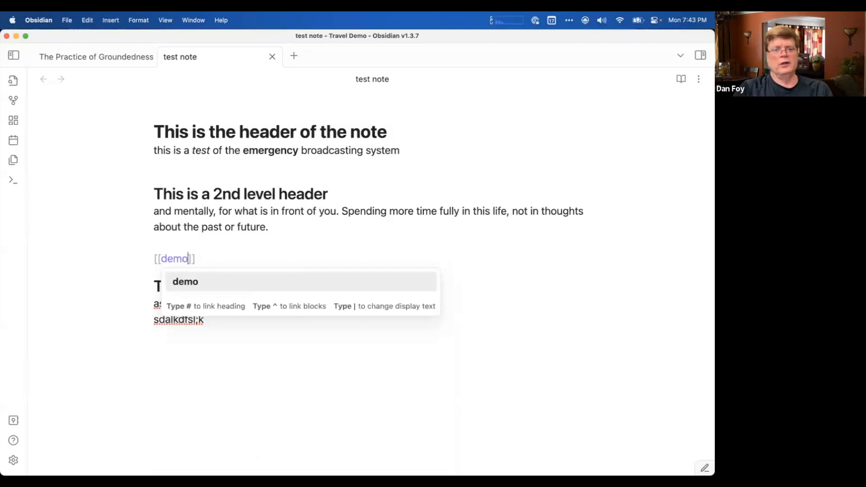
pyautogui.press('BackSpace')
pyautogui.press('BackSpace')
pyautogui.press('BackSpace')
pyautogui.press('BackSpace')
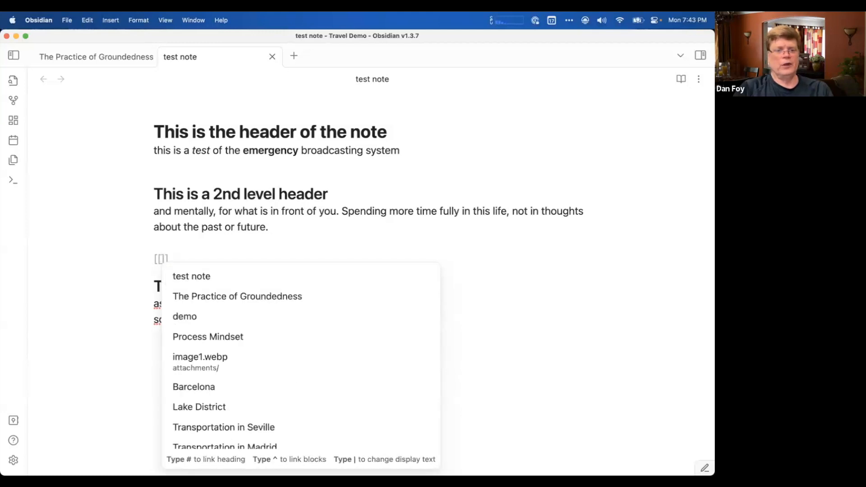
# Complete the internal link with the note "The Practice of Groundedness" and leave an empty line below it.
pyautogui.write('teh p')
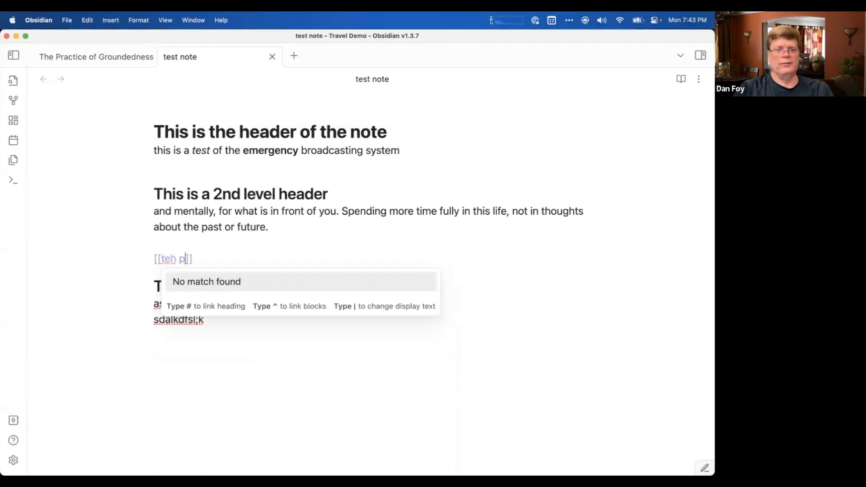
pyautogui.press('BackSpace')
pyautogui.press('BackSpace')
pyautogui.press('BackSpace')
pyautogui.press('BackSpace')
pyautogui.write('he pra')
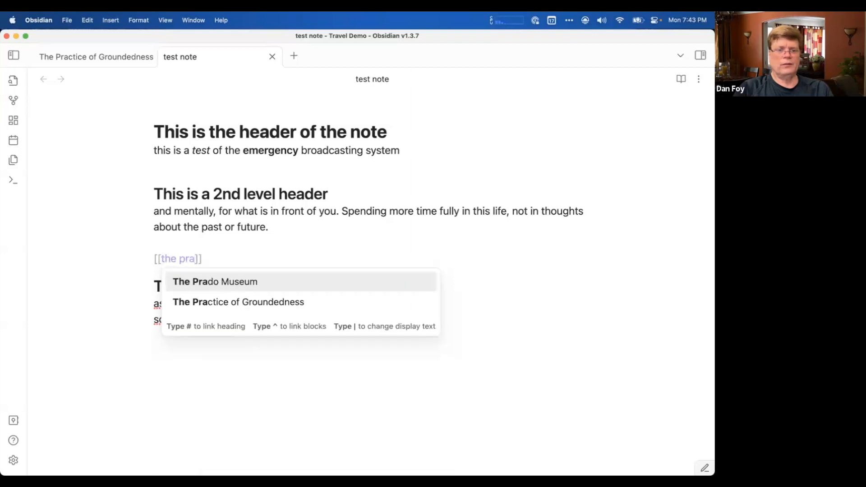
pyautogui.write('t')
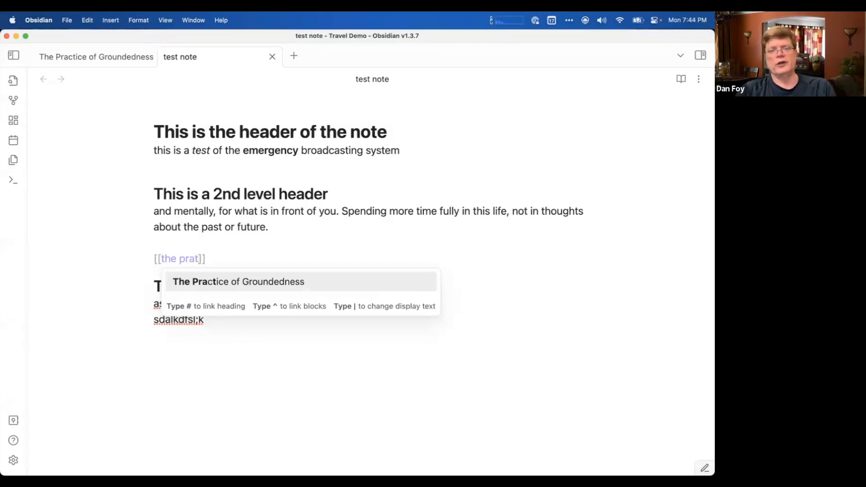
pyautogui.press('Return')
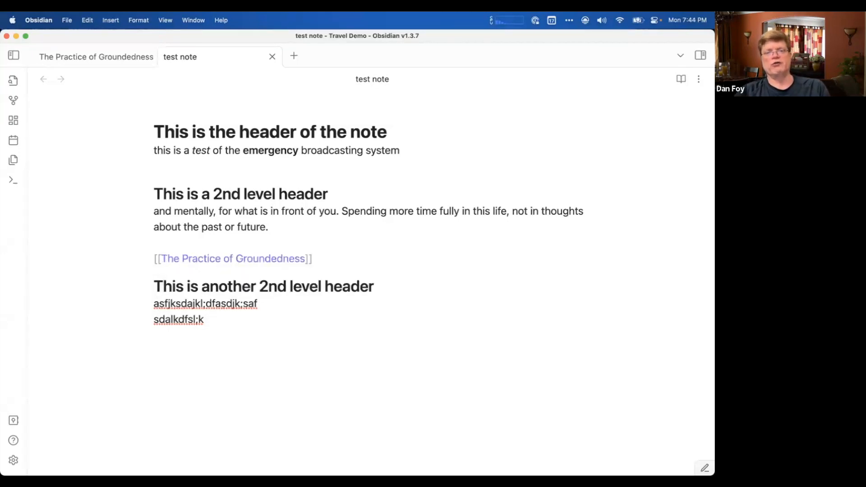
pyautogui.press('Return')
pyautogui.press('Return')
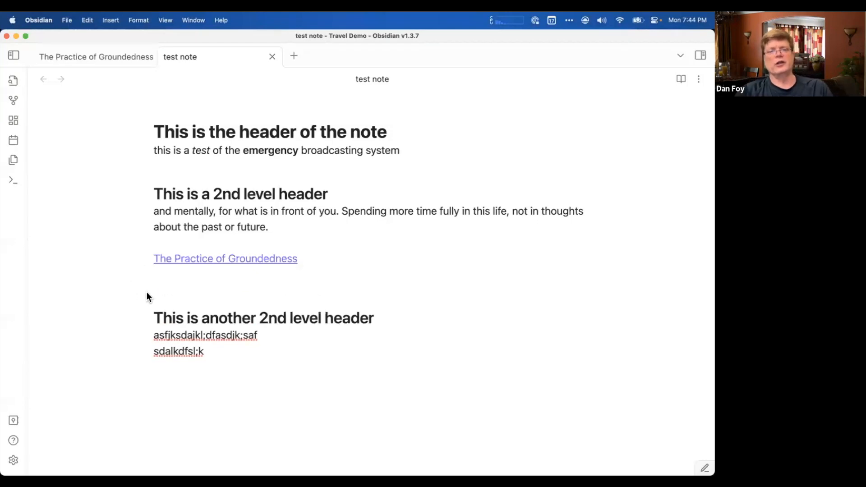
pyautogui.press('BackSpace')
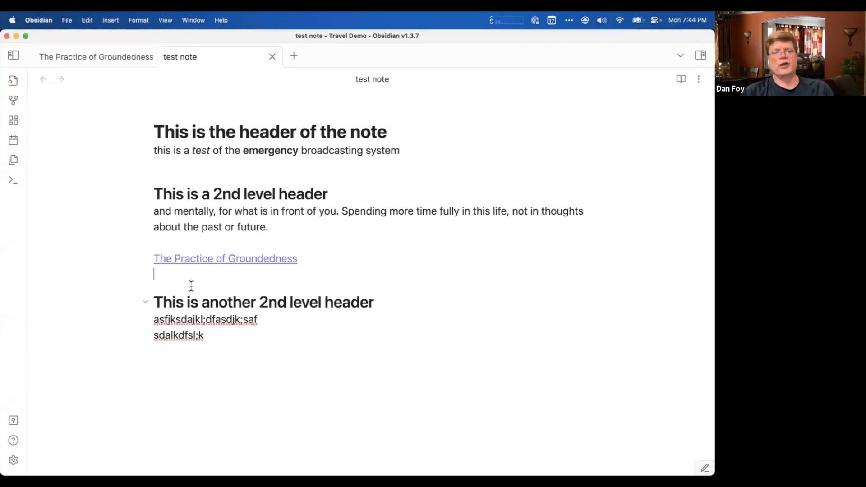
pyautogui.press('Down')
# Add "The book I was reading last week was" below the section's paragraph, ending with an internal link to The Practice of Groundedness.
pyautogui.click(284, 229)
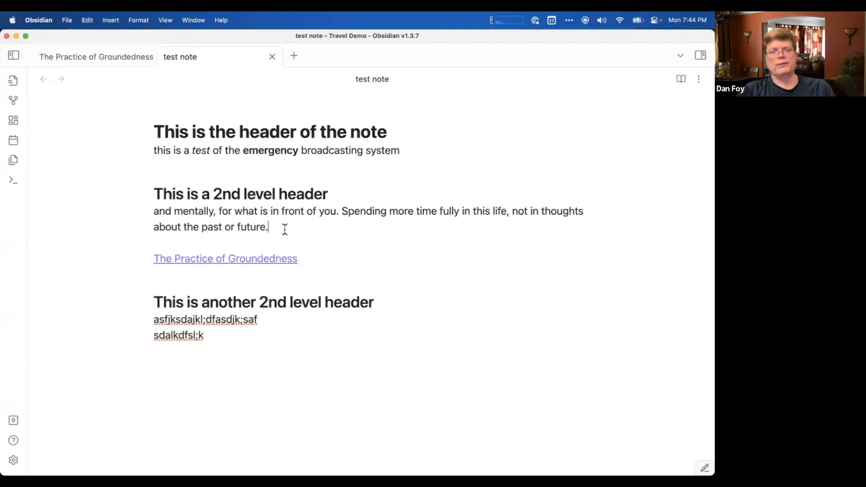
pyautogui.press('Return')
pyautogui.press('Return')
pyautogui.write('Thi')
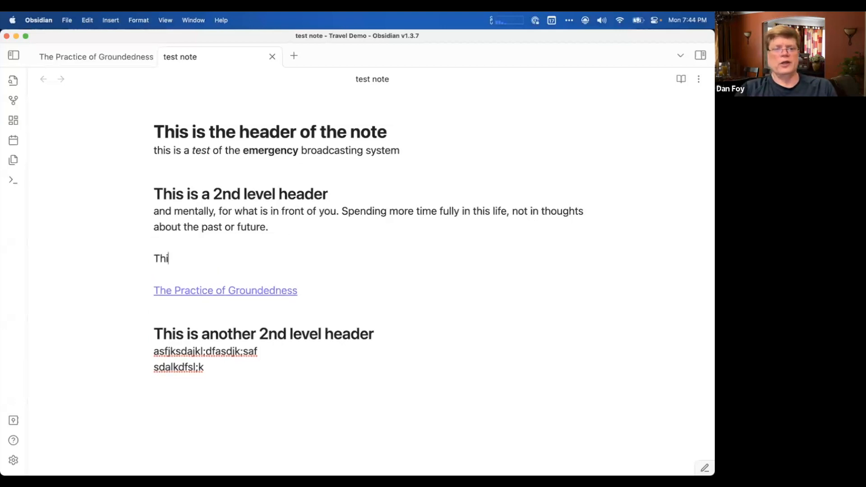
pyautogui.write('e book I was readi')
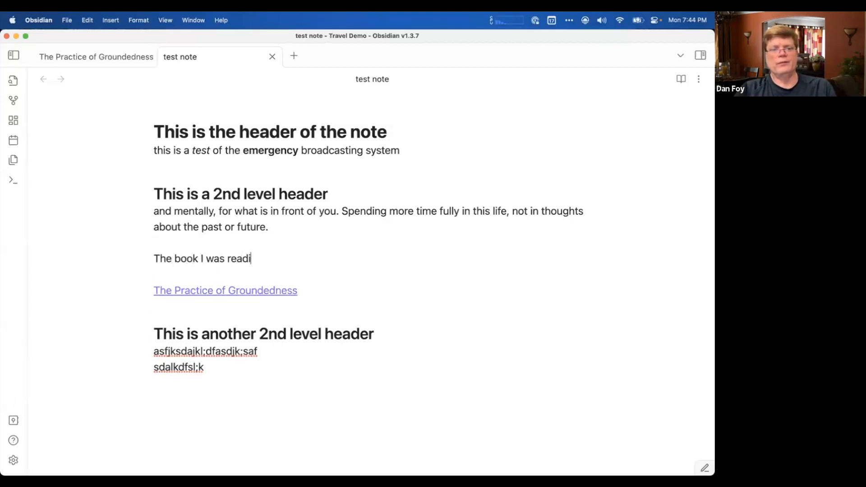
pyautogui.write('ng last week was ')
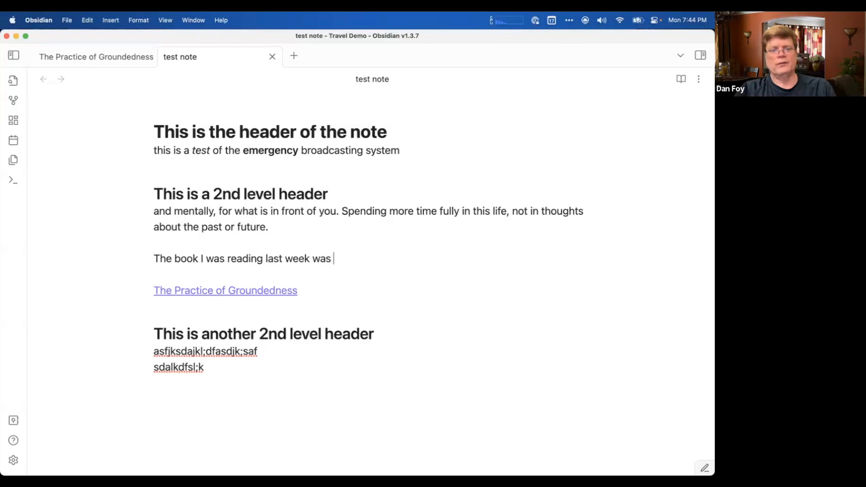
pyautogui.write('[[the prac')
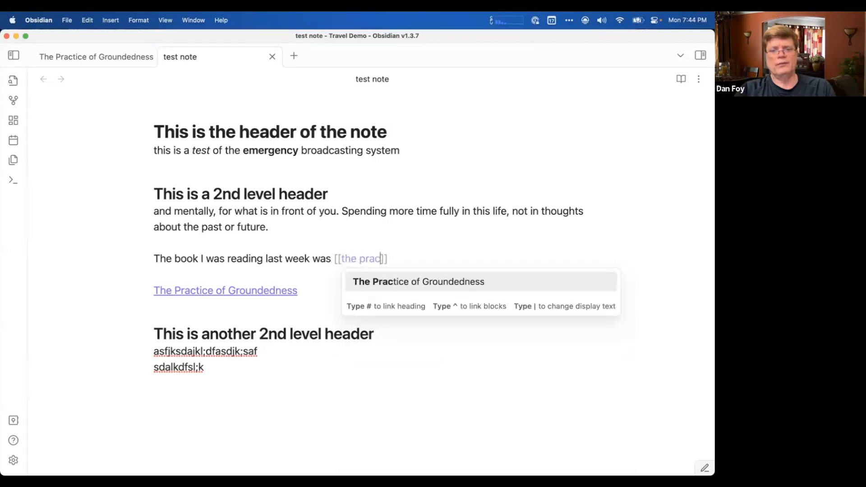
pyautogui.press('Return')
pyautogui.press('Return')
pyautogui.press('Return')
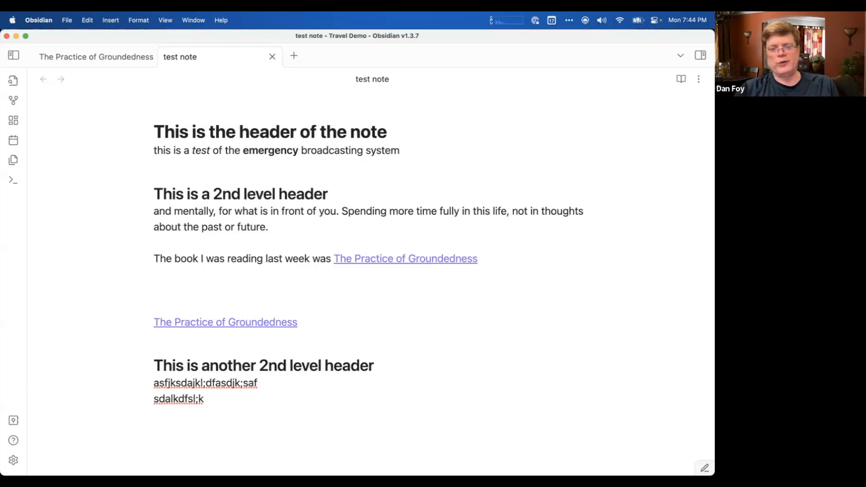
# Start another internal link two lines below the book sentence and filter the suggested notes with "mad".
pyautogui.write('[[')
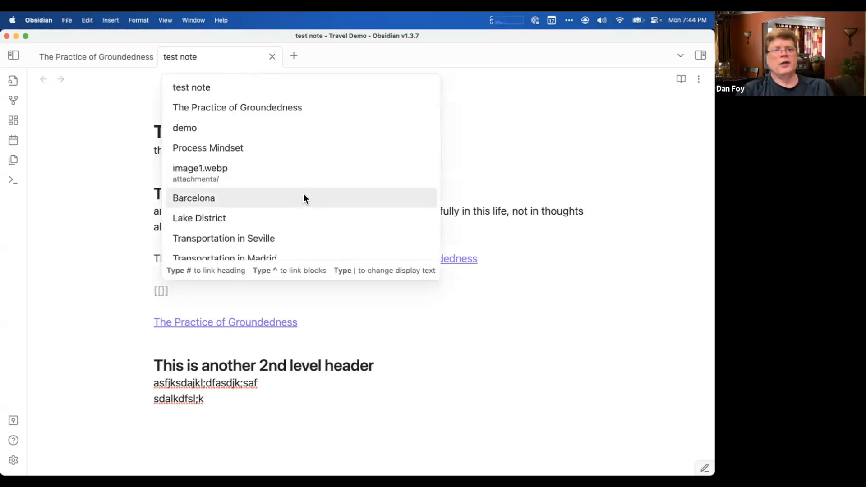
pyautogui.scroll(-15, 303, 196)
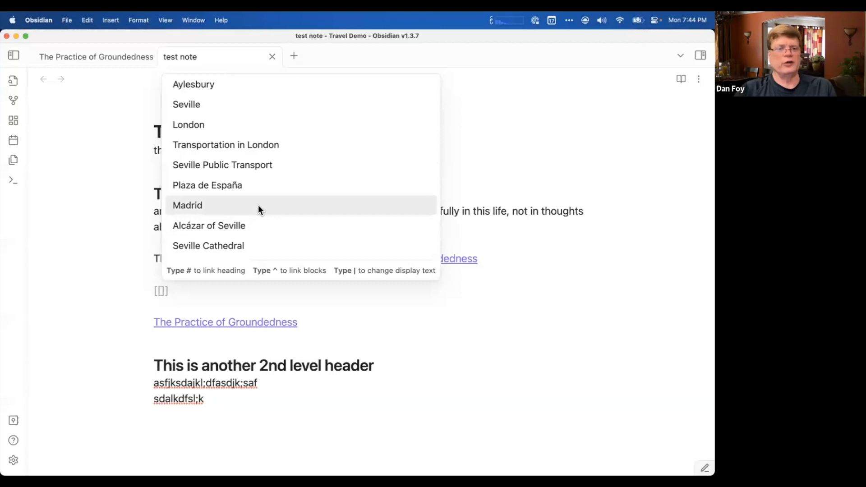
pyautogui.write('m')
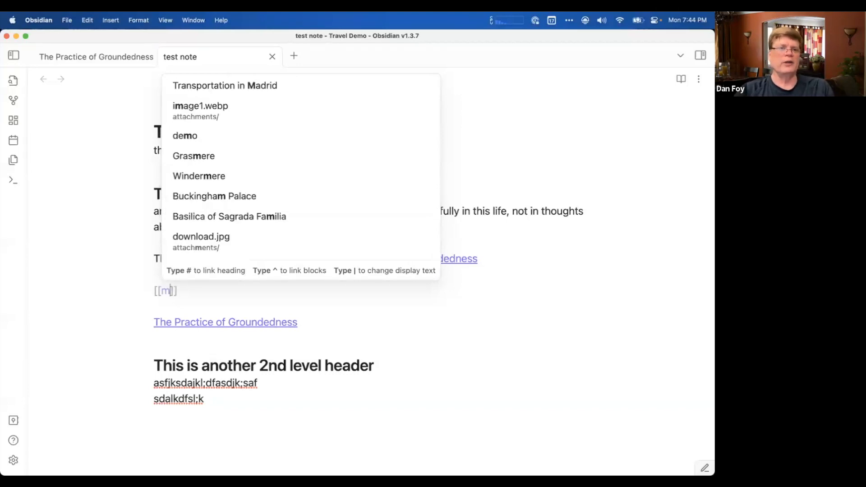
pyautogui.write('ad')
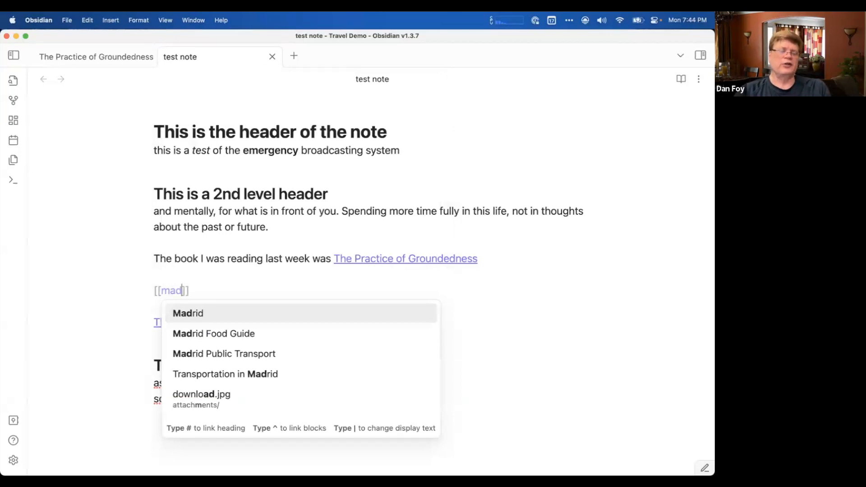
# Go through the suggested notes, insert the link to Madrid and add two new lines below it.
pyautogui.press('Down')
pyautogui.press('Down')
pyautogui.press('Down')
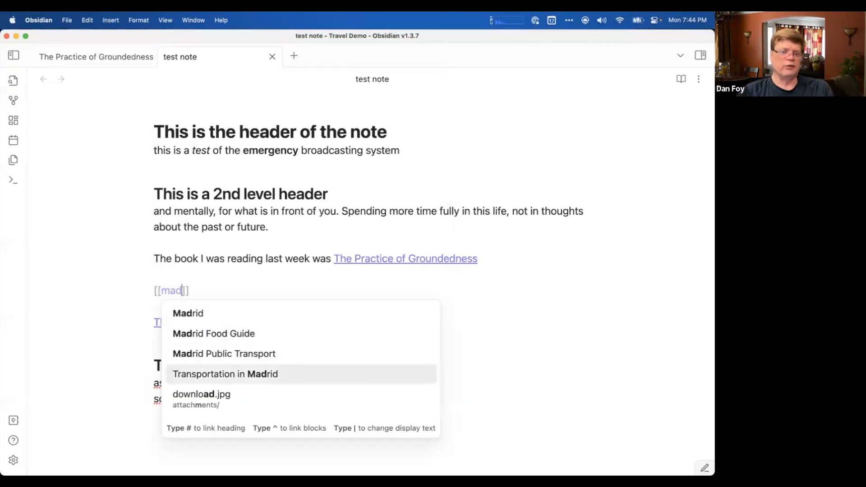
pyautogui.press('Up')
pyautogui.press('Up')
pyautogui.press('Down')
pyautogui.press('Up')
pyautogui.press('Up')
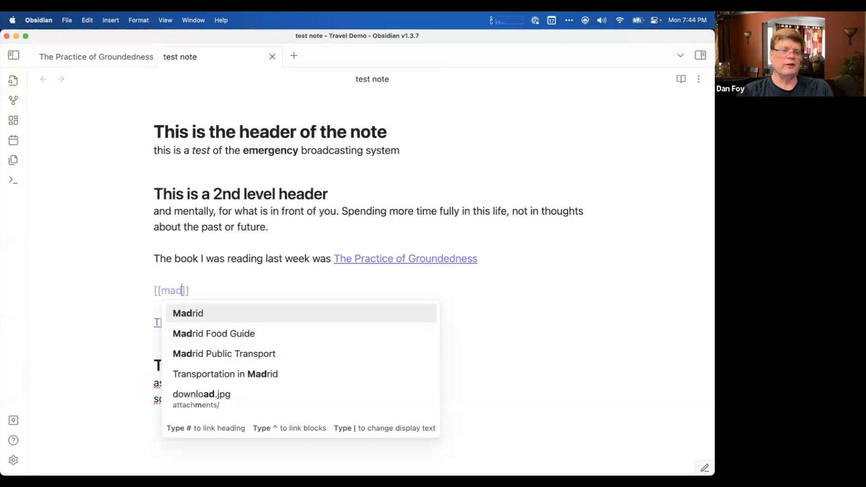
pyautogui.press('Return')
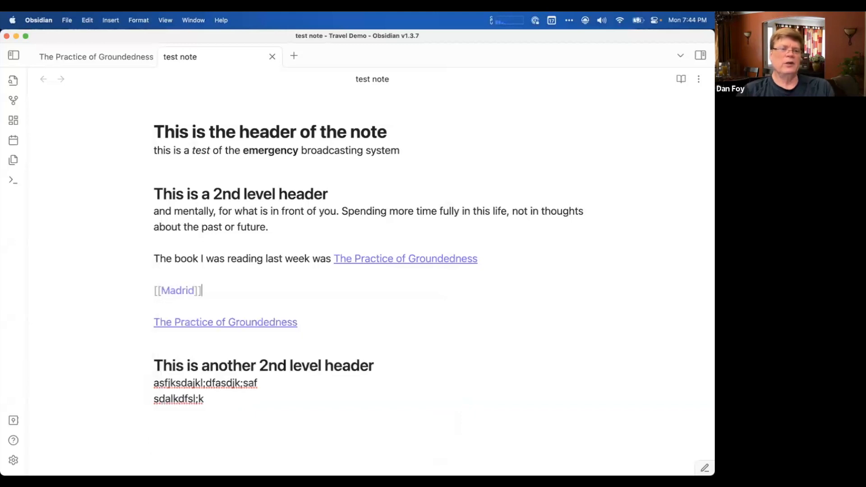
pyautogui.press('Return')
pyautogui.press('Return')
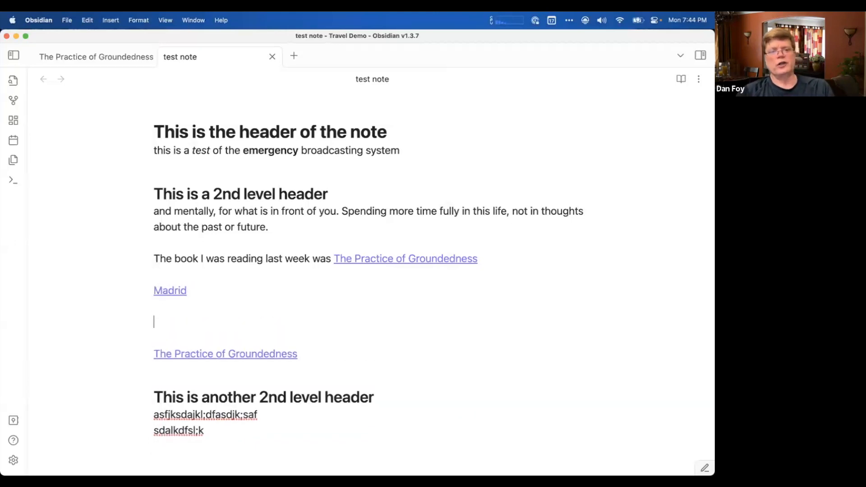
# Follow the Madrid link, return to the test note and add two new lines below the link.
pyautogui.click(170, 293)
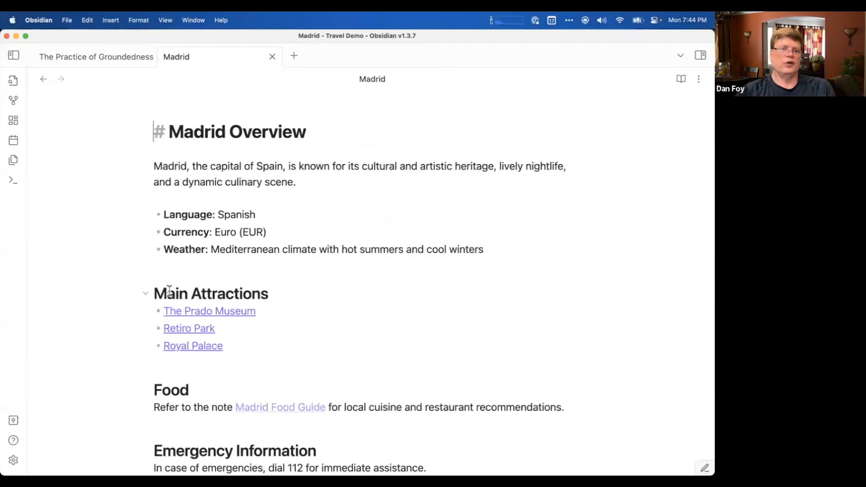
pyautogui.click(43, 79)
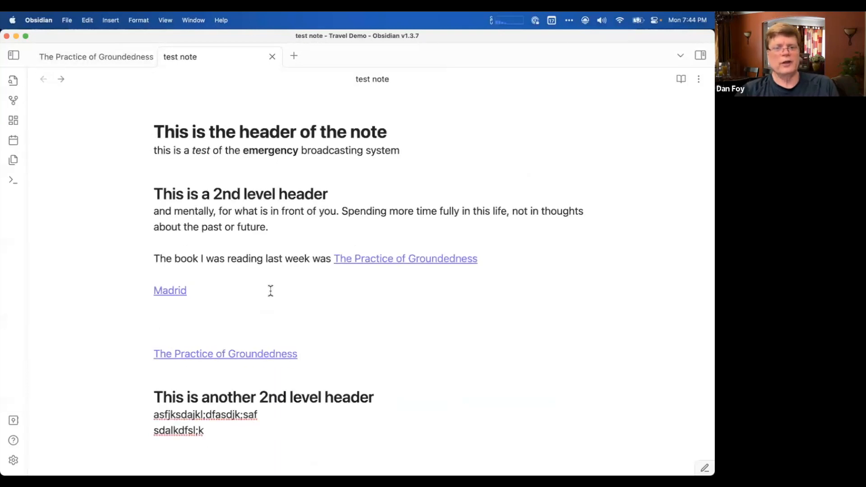
pyautogui.click(238, 294)
pyautogui.press('Return')
pyautogui.press('Return')
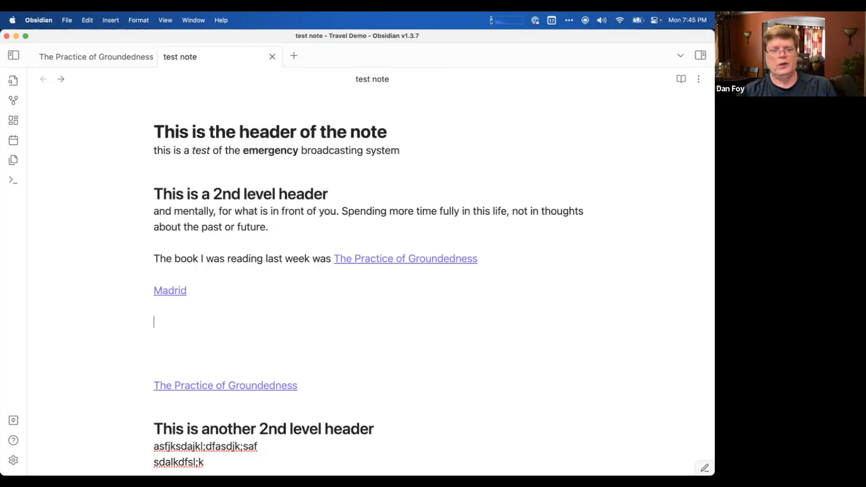
pyautogui.hotkey('shift', 'Down')
pyautogui.hotkey('shift', 'Down')
pyautogui.hotkey('shift', 'Down')
pyautogui.hotkey('shift', 'Down')
pyautogui.hotkey('shift', 'Down')
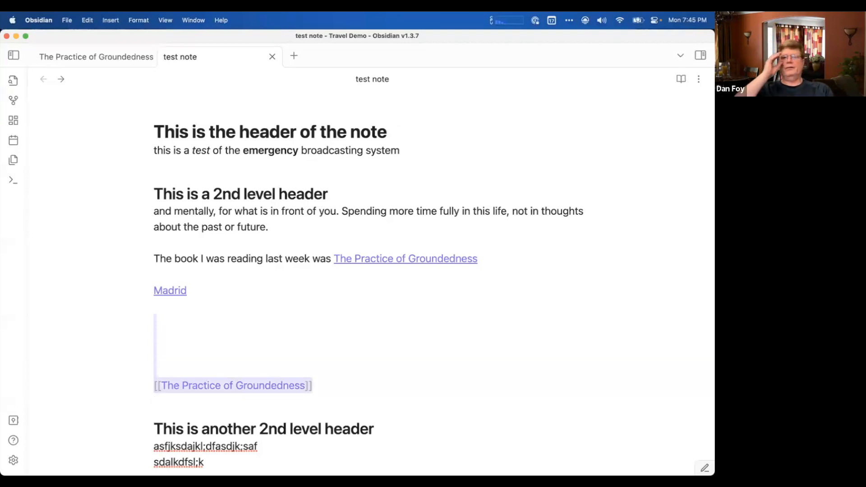
pyautogui.click(167, 324)
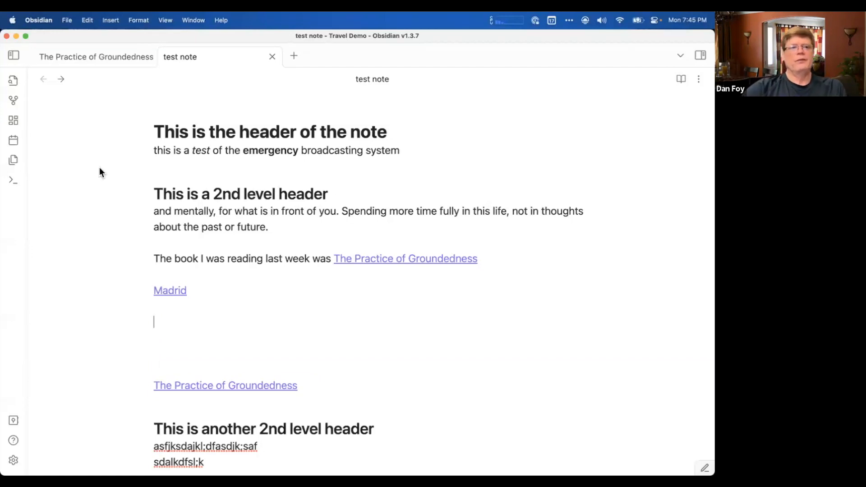
# Show the vault's file list and look through the Travel Demo notes.
pyautogui.moveTo(3, 109)
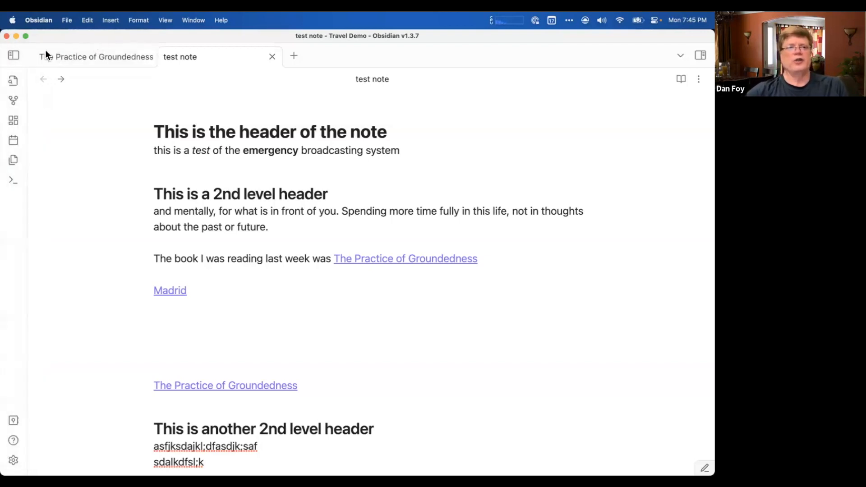
pyautogui.click(12, 55)
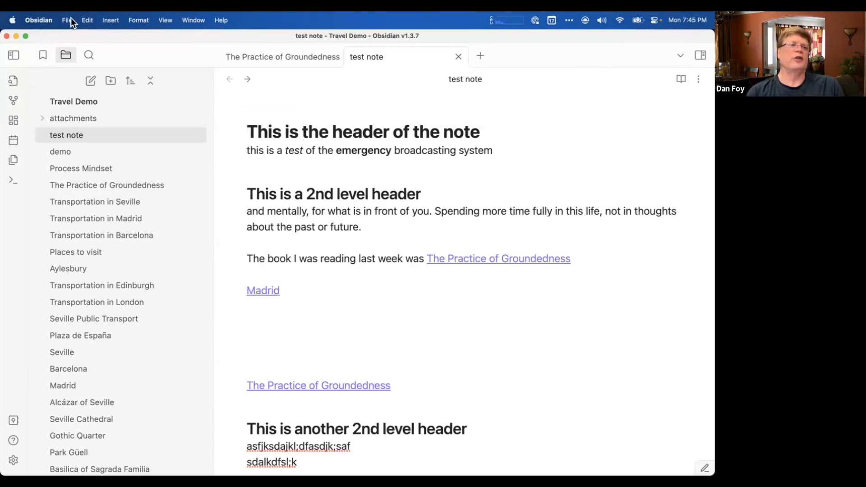
pyautogui.click(48, 19)
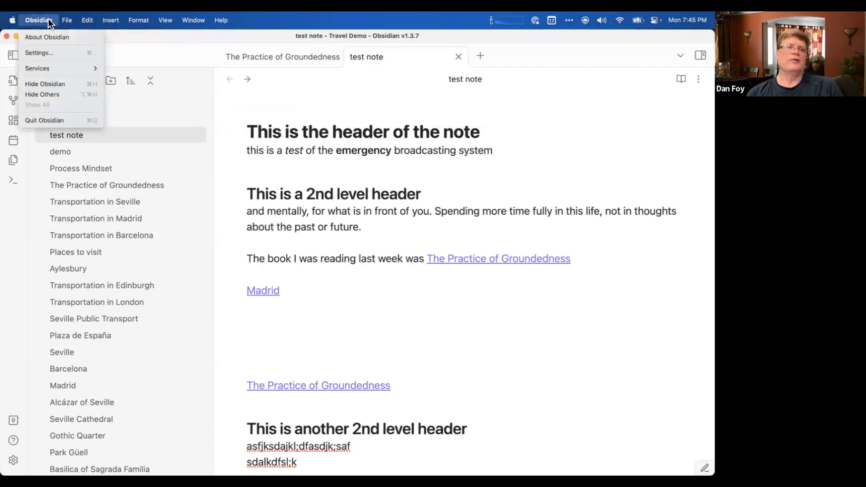
pyautogui.click(50, 20)
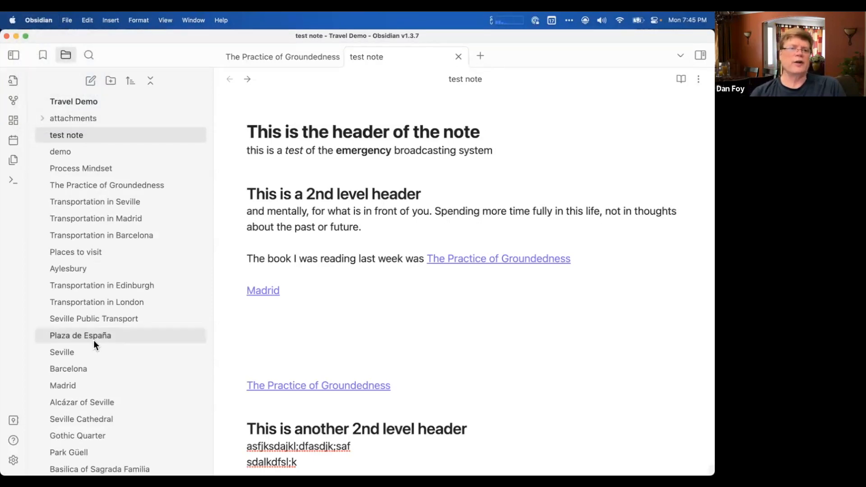
pyautogui.scroll(-10, 94, 343)
pyautogui.scroll(10, 93, 343)
pyautogui.scroll(1, 93, 340)
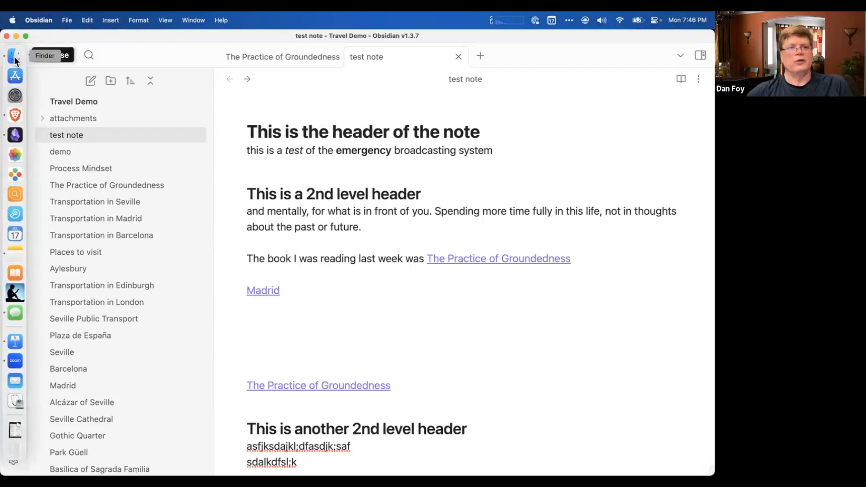
# Reveal the test note's file in Finder, look over the Travel Demo folder and move the Finder window higher on the screen.
pyautogui.rightClick(70, 134)
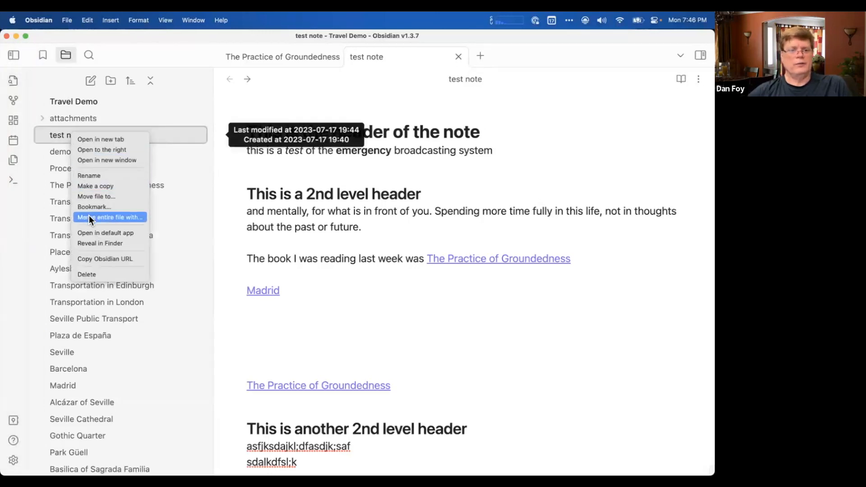
pyautogui.click(131, 243)
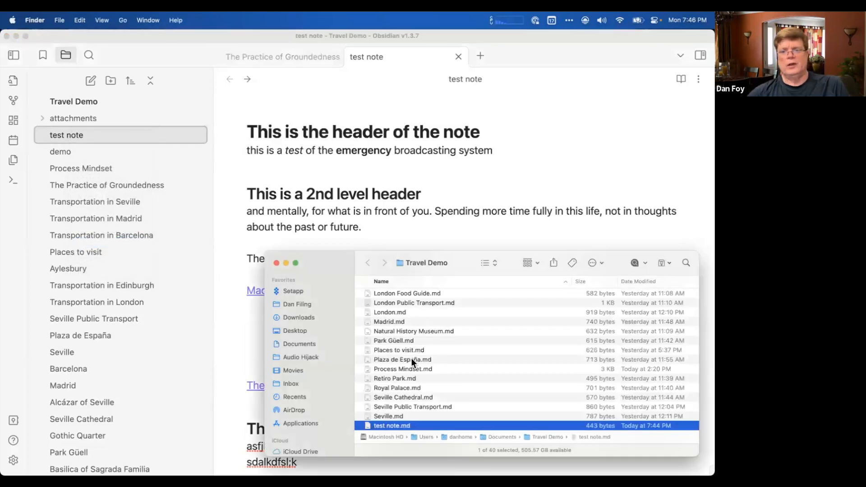
pyautogui.scroll(10, 412, 358)
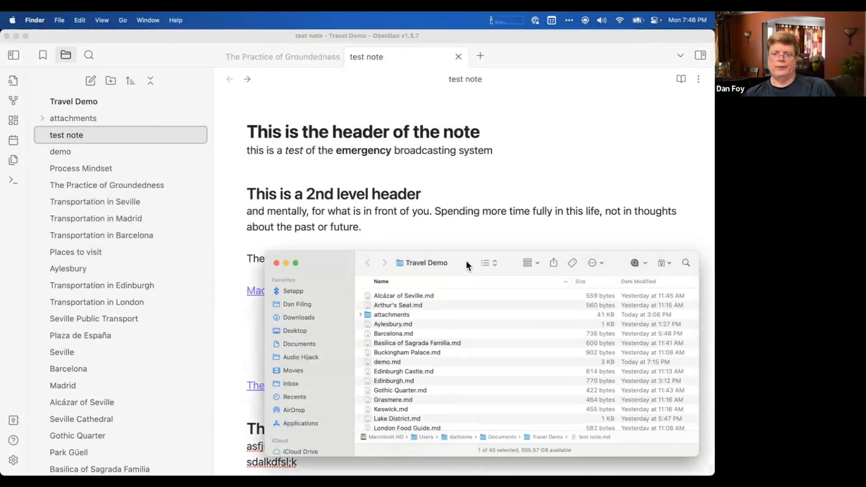
pyautogui.moveTo(466, 261); pyautogui.dragTo(426, 188)
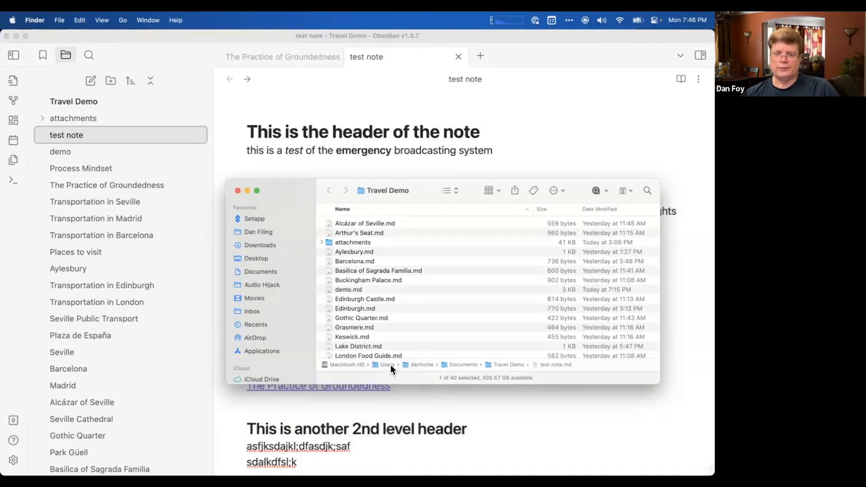
# Show the parent Documents folder, return to the Travel Demo folder and look through its Markdown files.
pyautogui.doubleClick(458, 364)
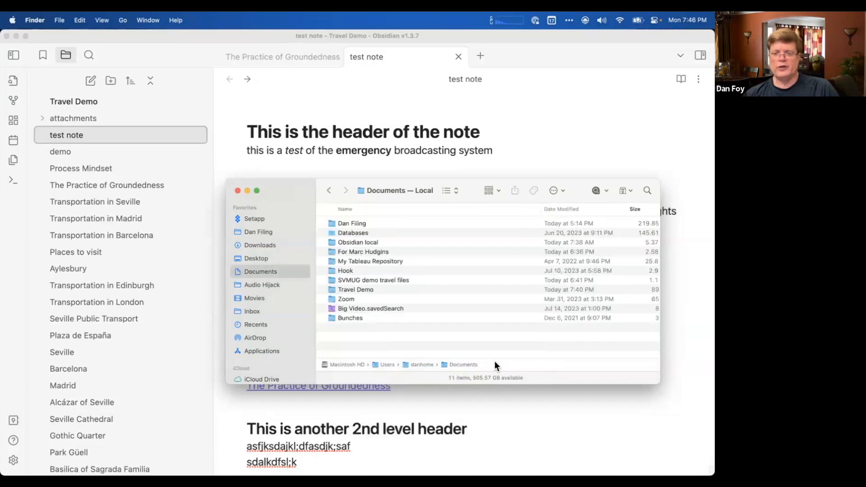
pyautogui.click(342, 208)
pyautogui.click(332, 195)
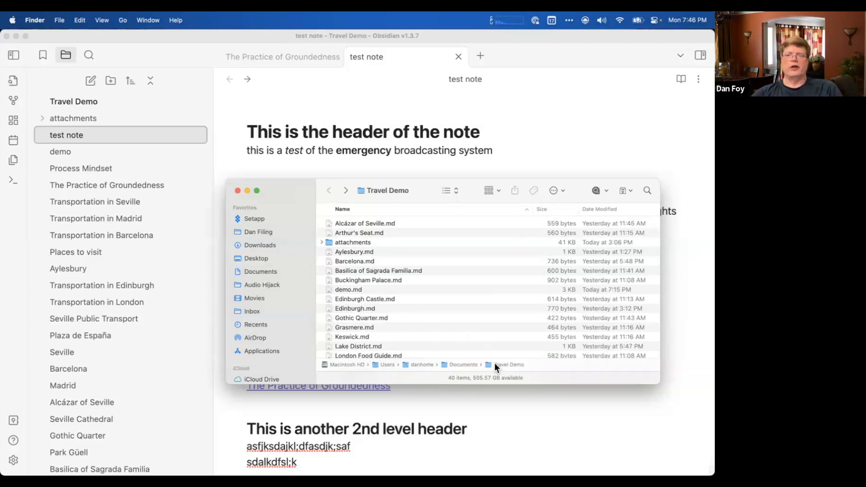
pyautogui.scroll(-10, 396, 297)
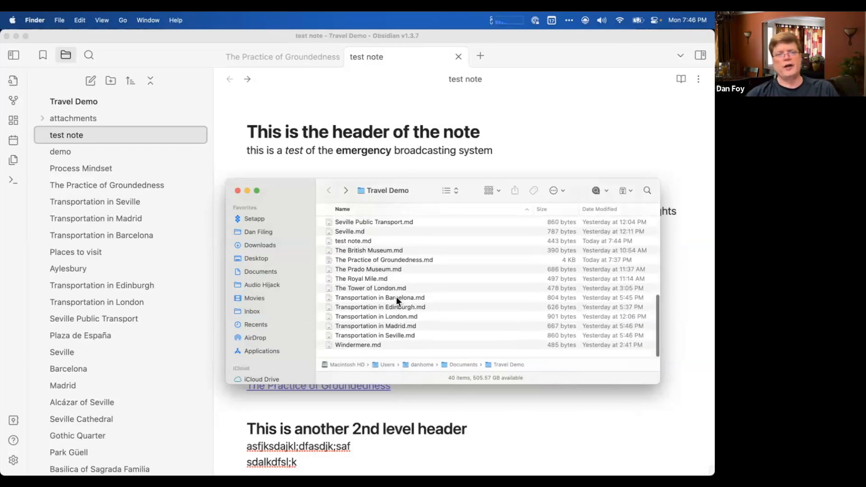
pyautogui.scroll(8, 471, 319)
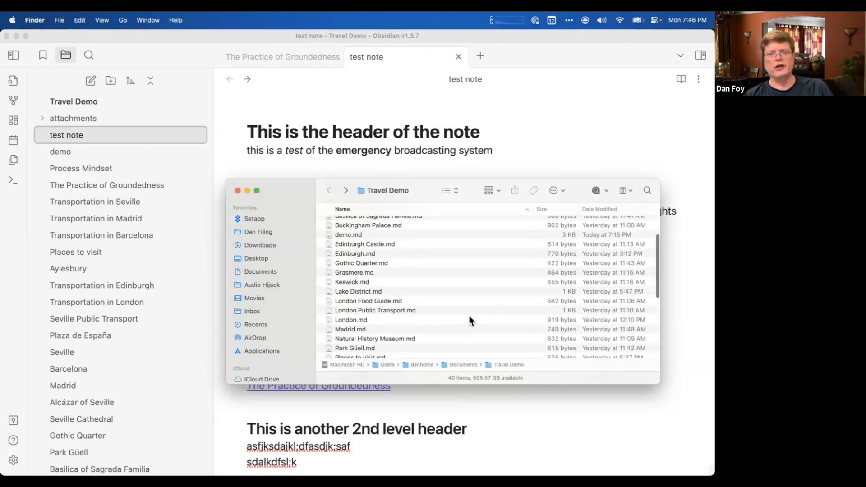
pyautogui.scroll(3, 469, 317)
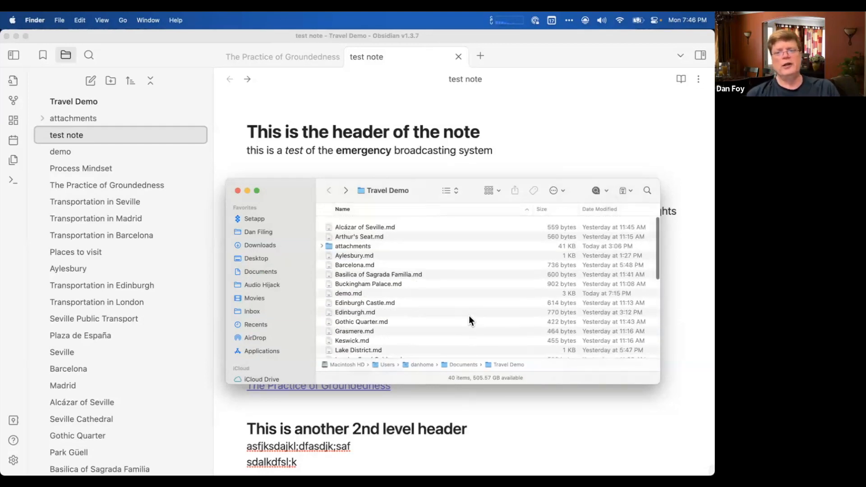
# Preview the plain Markdown text of Barcelona.md with Quick Look and close the preview.
pyautogui.click(361, 267)
pyautogui.click(369, 262)
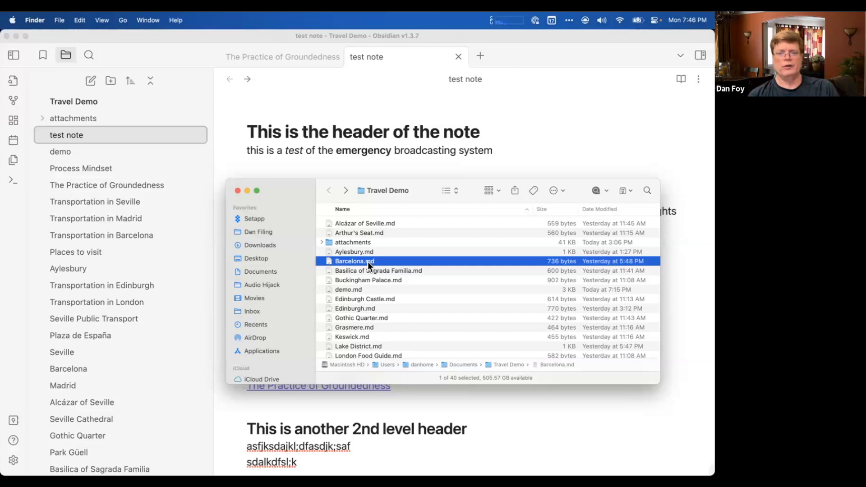
pyautogui.press('space')
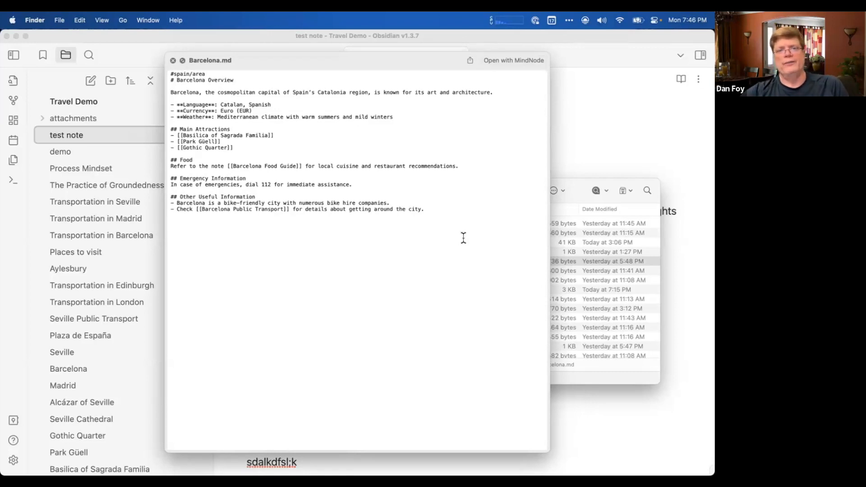
pyautogui.press('space')
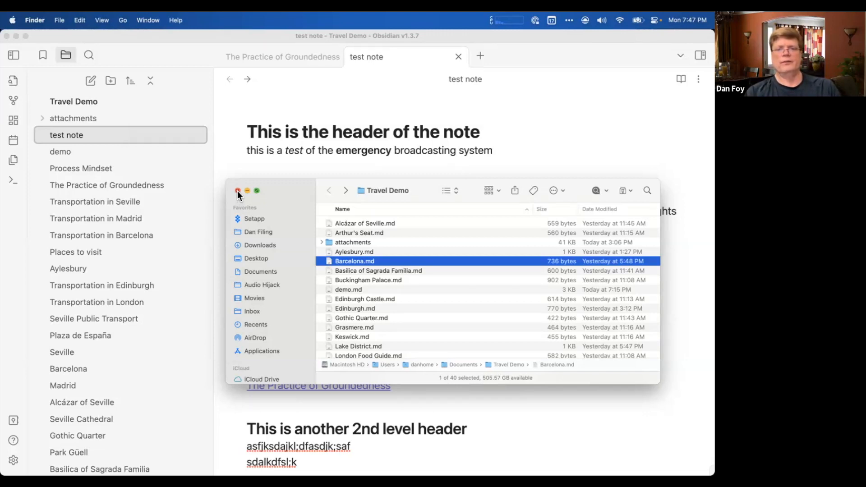
# Look over the Travel Demo files and open Aylesbury.md in TextEdit.
pyautogui.scroll(-3, 402, 250)
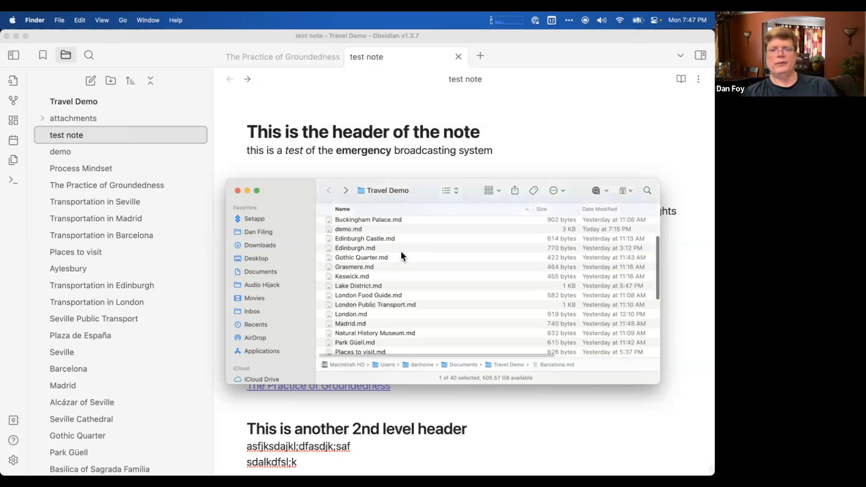
pyautogui.scroll(3, 402, 251)
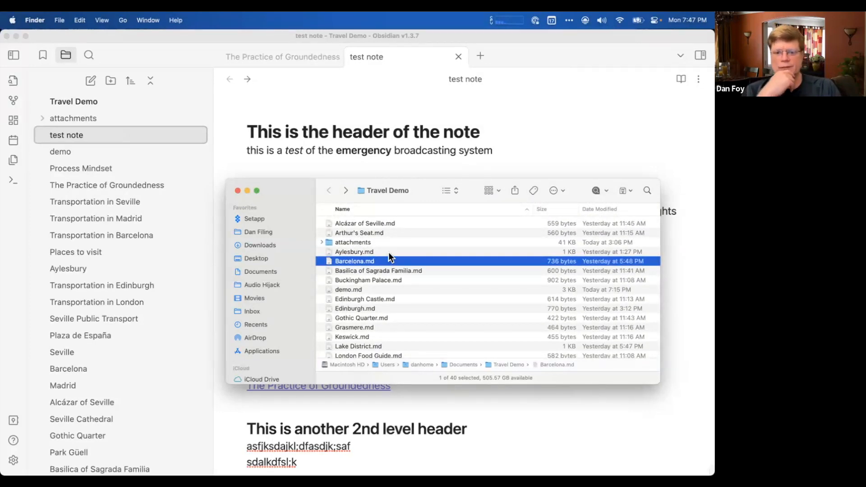
pyautogui.click(364, 253)
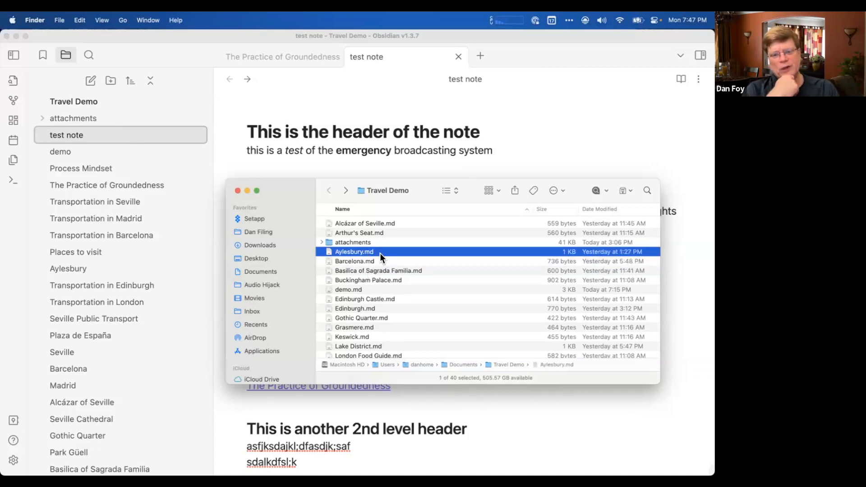
pyautogui.rightClick(347, 253)
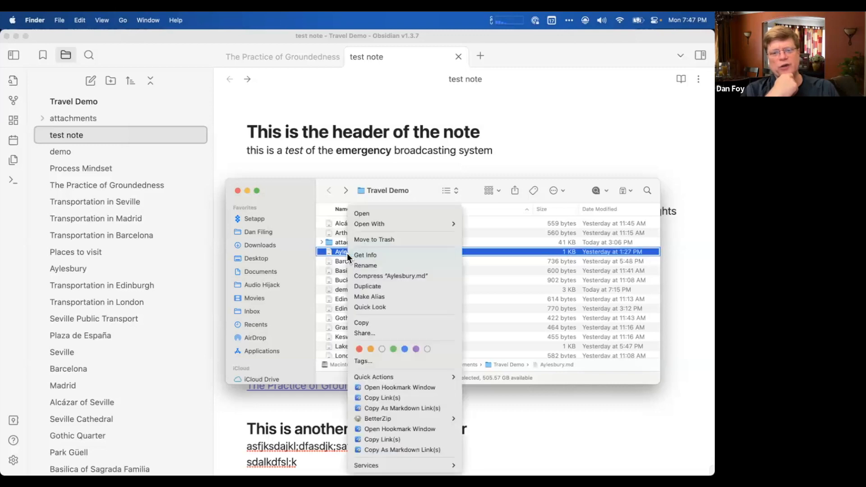
pyautogui.moveTo(360, 225)
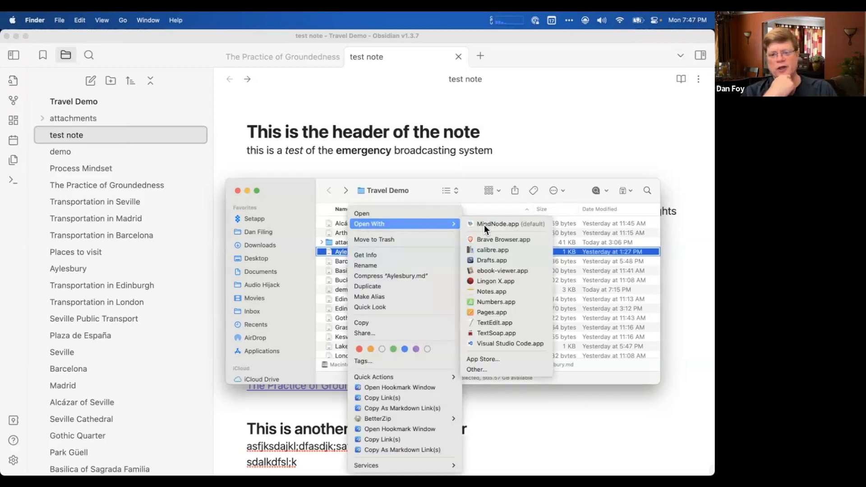
pyautogui.click(502, 323)
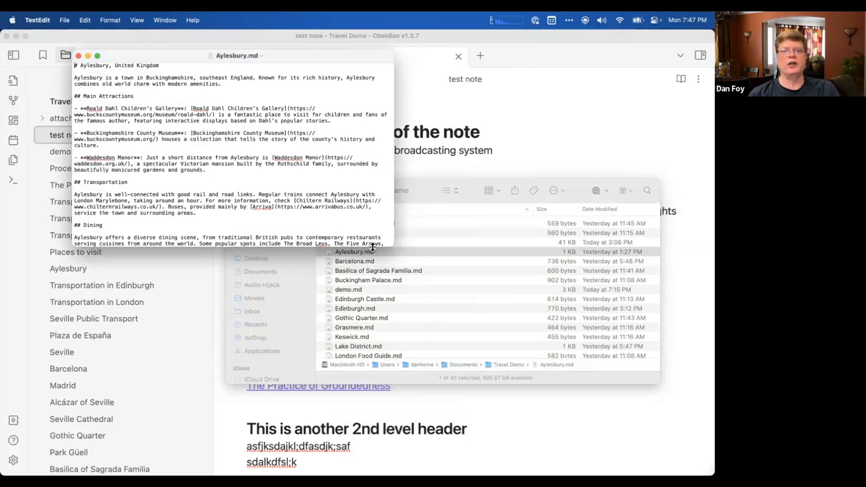
# Move and enlarge the Aylesbury.md window to examine the note's whole Markdown text, and close it.
pyautogui.moveTo(388, 275); pyautogui.dragTo(431, 353)
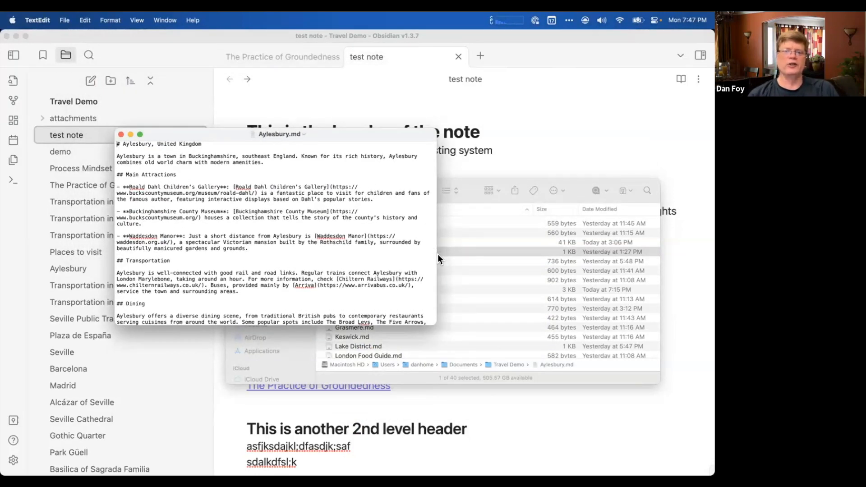
pyautogui.moveTo(437, 253); pyautogui.dragTo(453, 270)
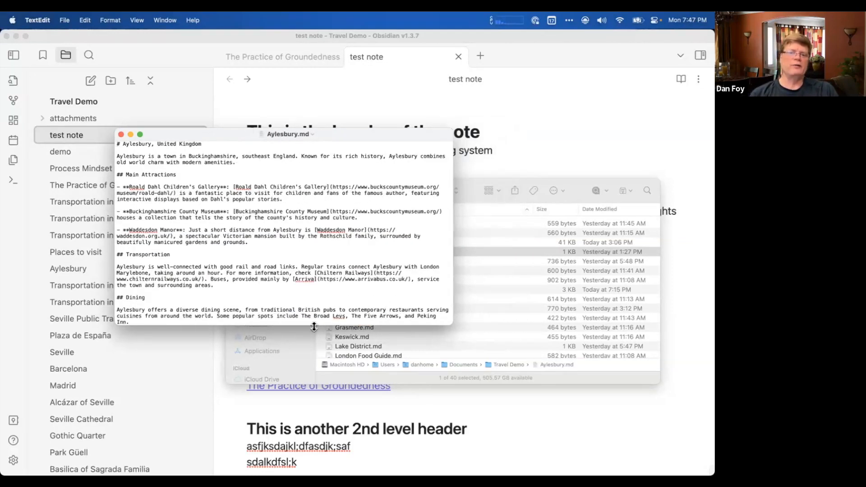
pyautogui.moveTo(300, 326); pyautogui.dragTo(303, 420)
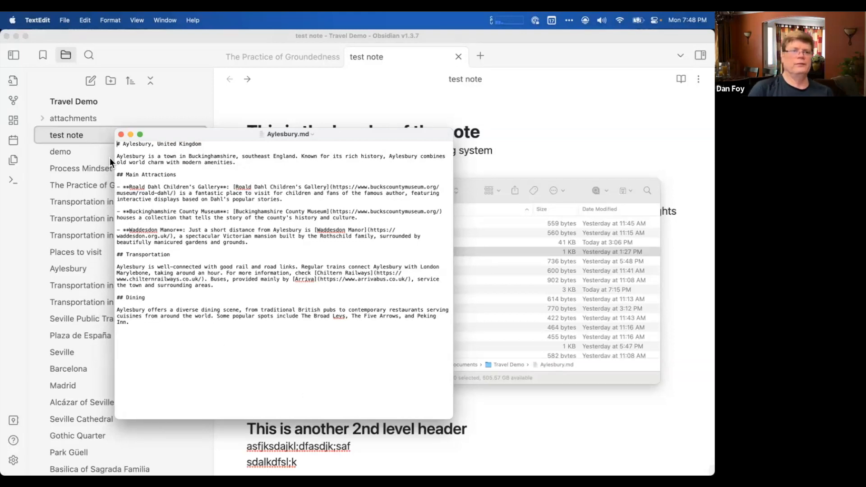
pyautogui.click(121, 135)
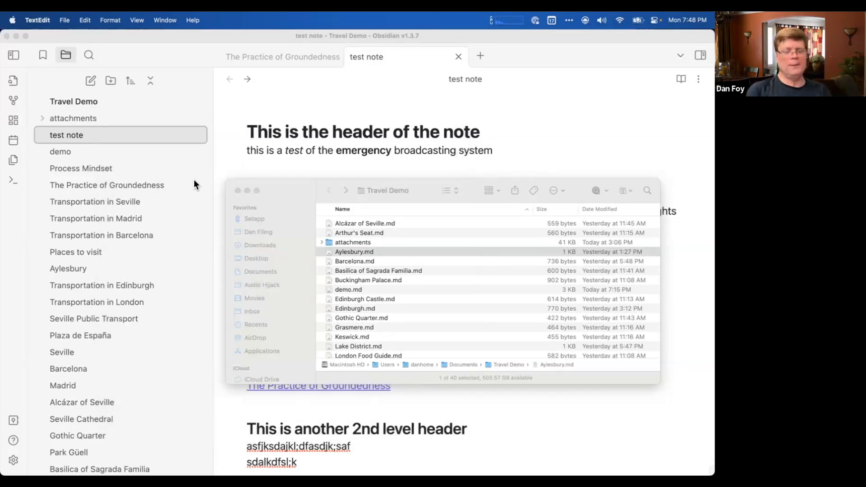
# Switch back to Obsidian, open the vault chooser to examine its options for creating or opening a vault, and close it.
pyautogui.click(412, 201)
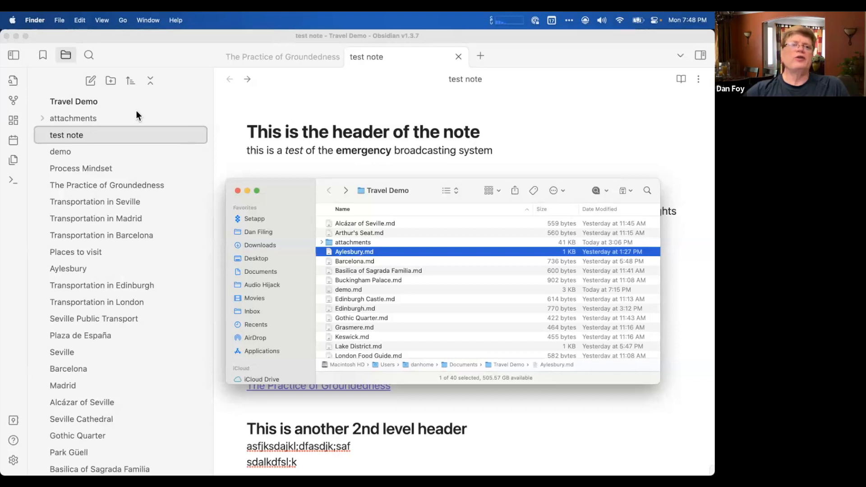
pyautogui.click(37, 25)
pyautogui.moveTo(58, 20)
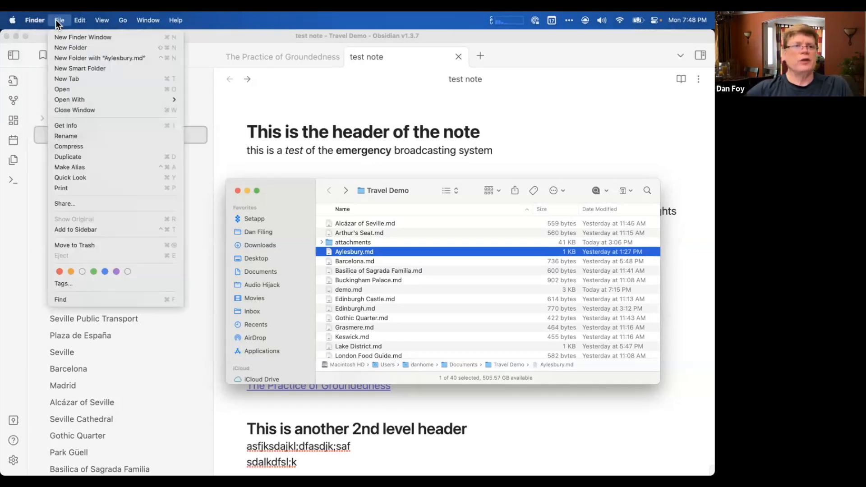
pyautogui.click(157, 50)
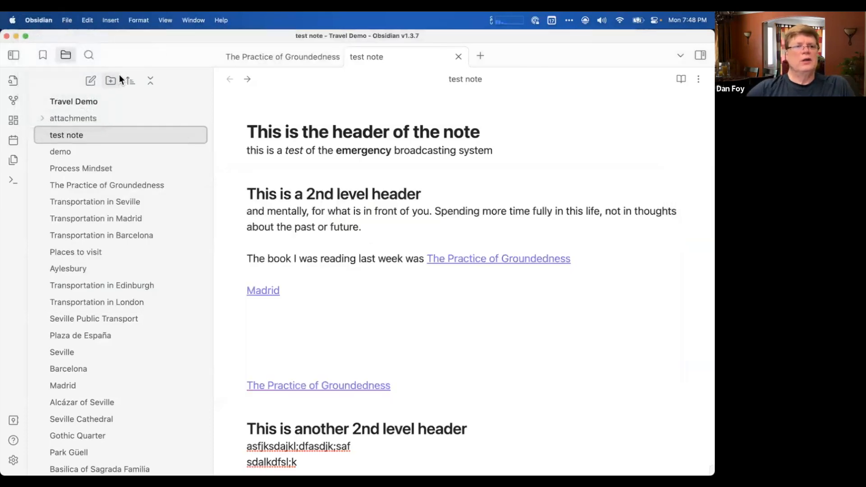
pyautogui.click(40, 20)
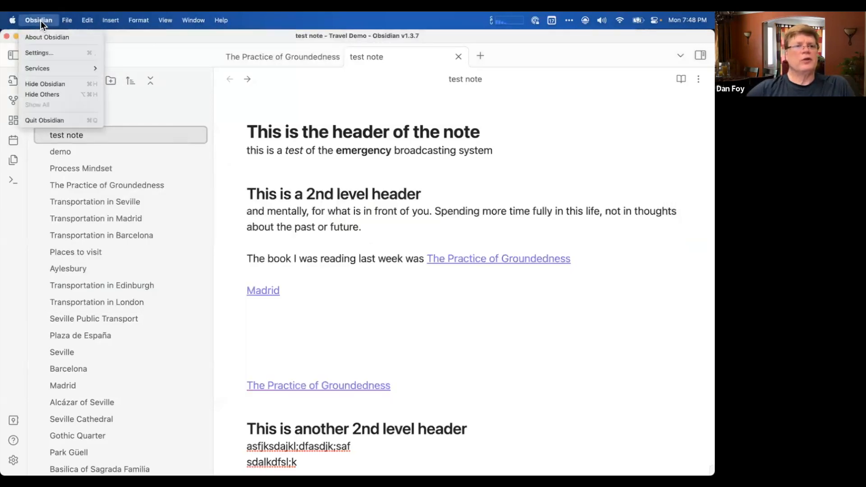
pyautogui.moveTo(67, 21)
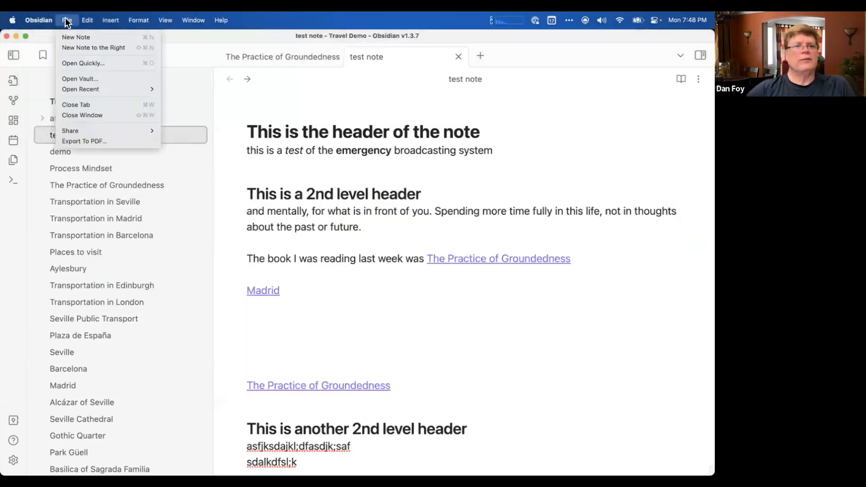
pyautogui.click(85, 80)
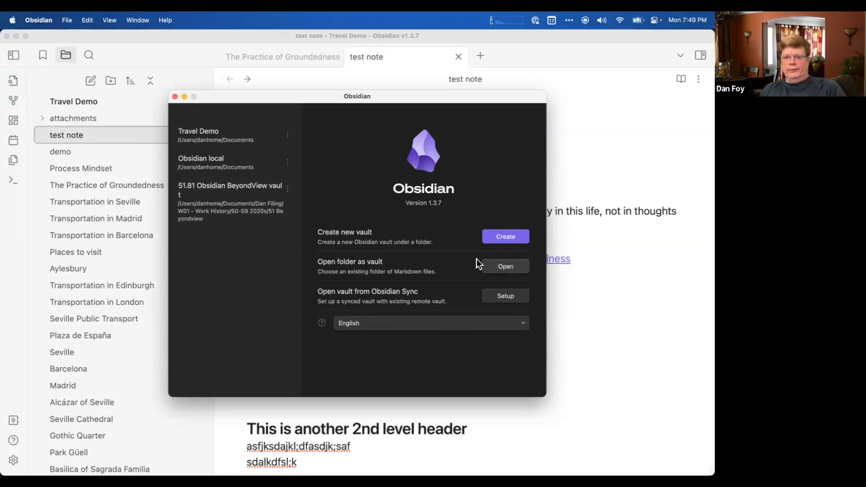
pyautogui.click(175, 97)
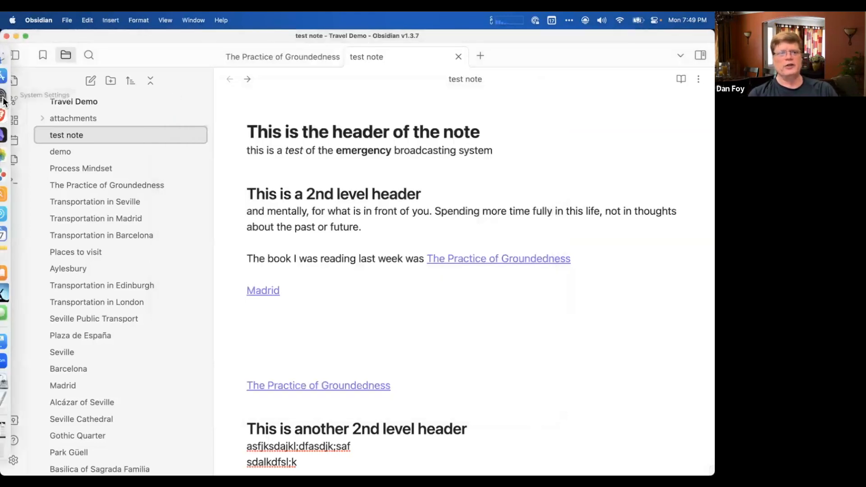
# Switch to Finder, select Barcelona.md in the Travel Demo folder and look through the folder's full list of Markdown files.
pyautogui.click(13, 57)
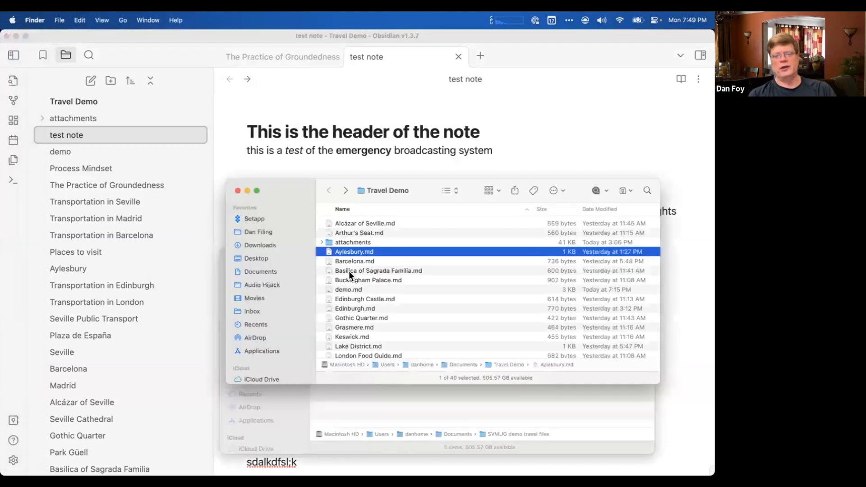
pyautogui.scroll(-10, 348, 272)
pyautogui.scroll(10, 348, 272)
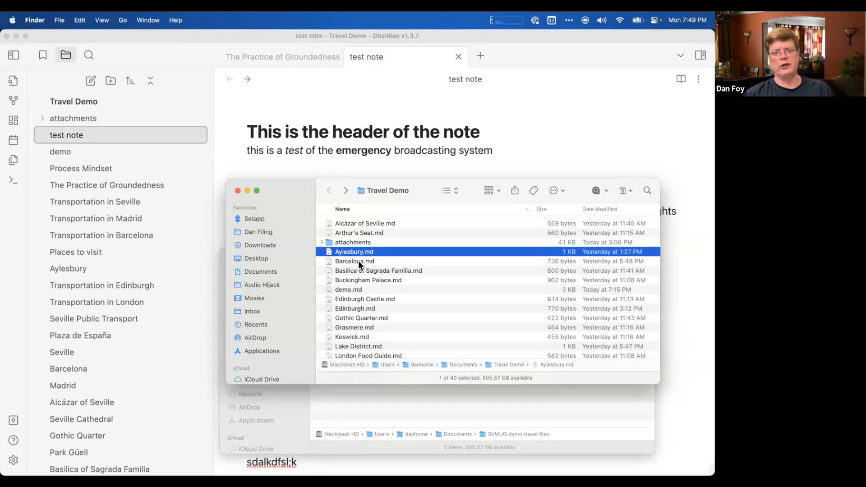
pyautogui.click(358, 261)
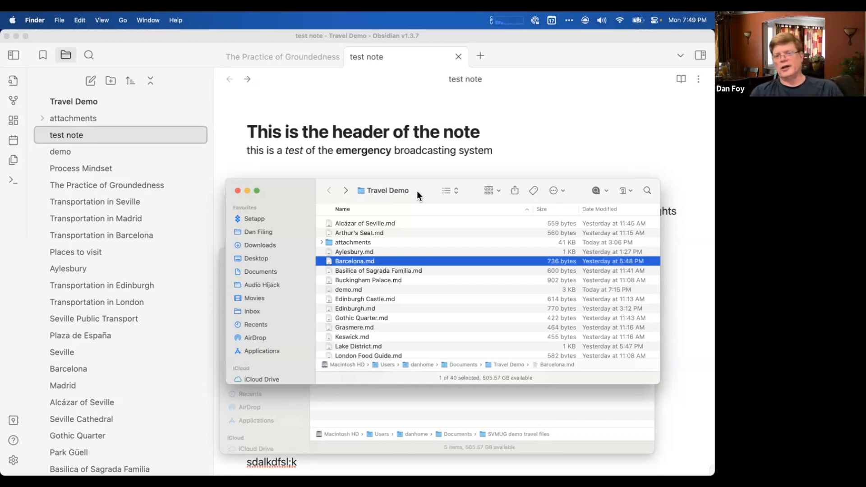
pyautogui.scroll(-10, 409, 348)
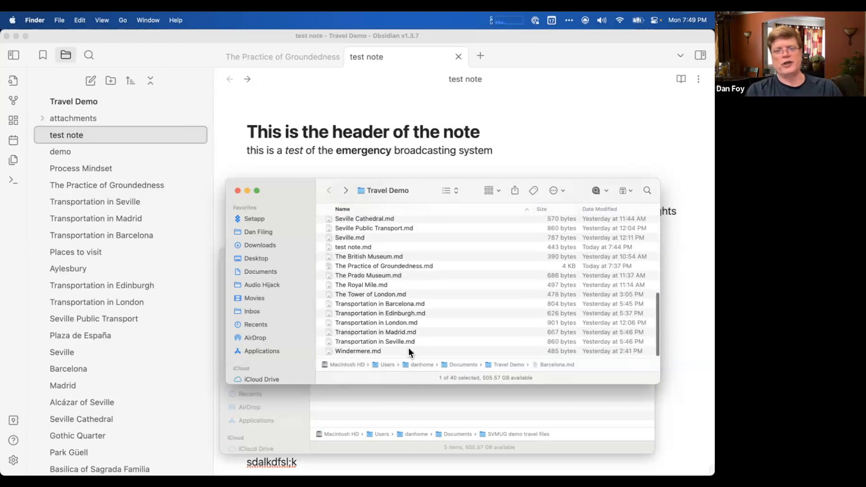
pyautogui.scroll(10, 409, 349)
pyautogui.scroll(-3, 408, 348)
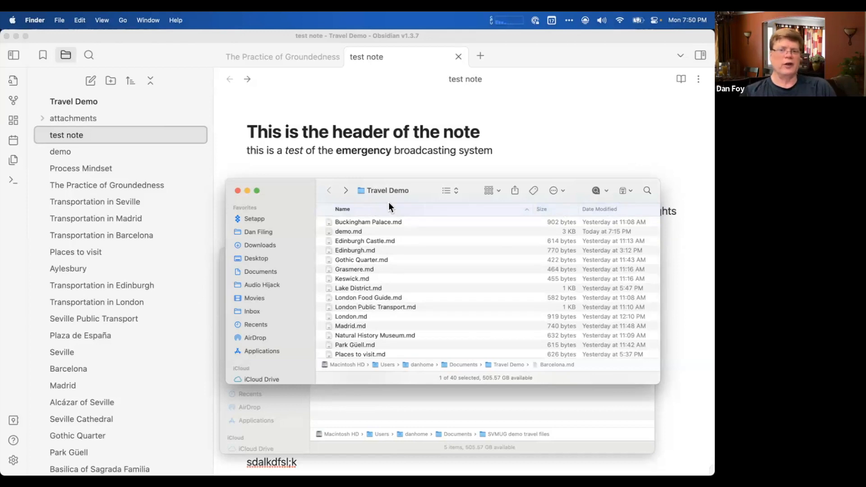
pyautogui.scroll(-5, 373, 296)
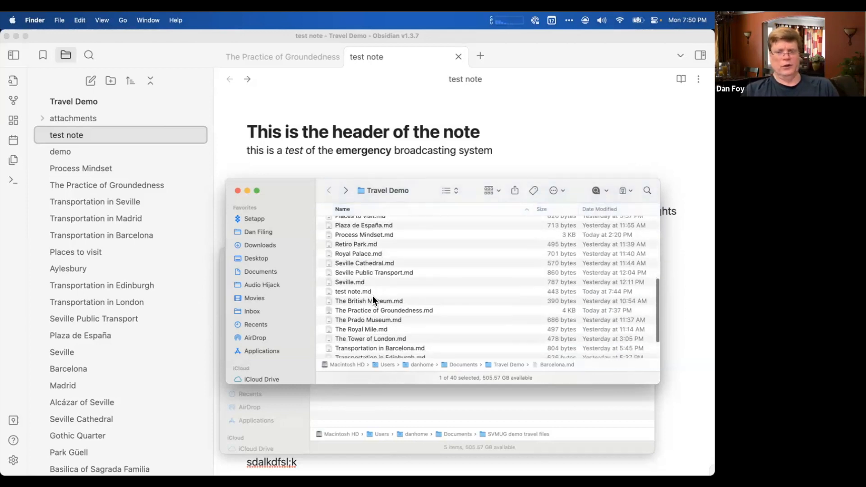
# Select the attachments folder inside Travel Demo, and switch back to Obsidian with the cursor on a blank line below the Madrid link.
pyautogui.scroll(10, 373, 296)
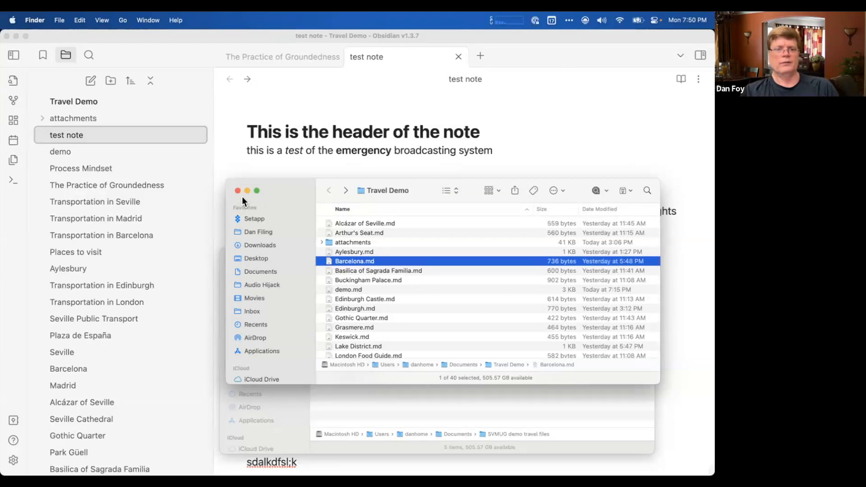
pyautogui.moveTo(290, 191); pyautogui.dragTo(274, 189)
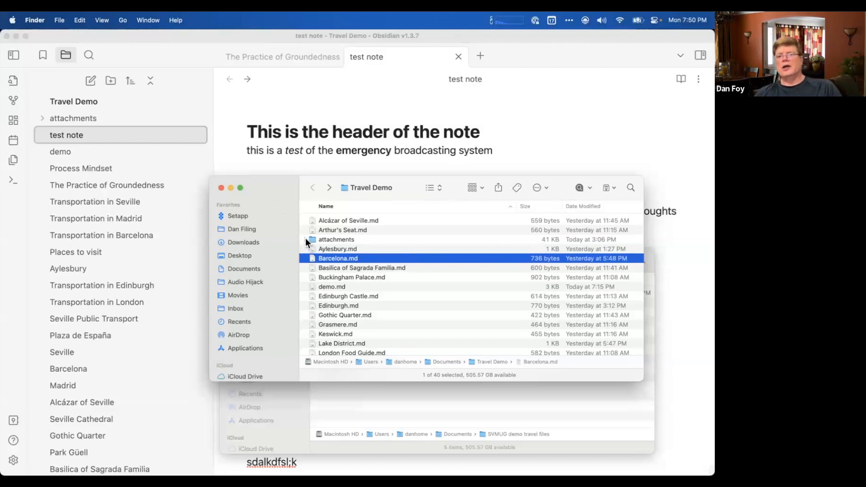
pyautogui.click(335, 239)
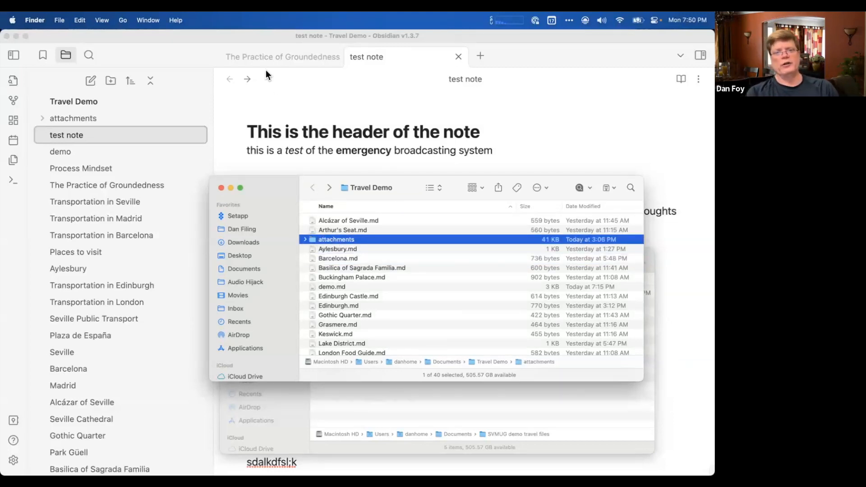
pyautogui.click(286, 102)
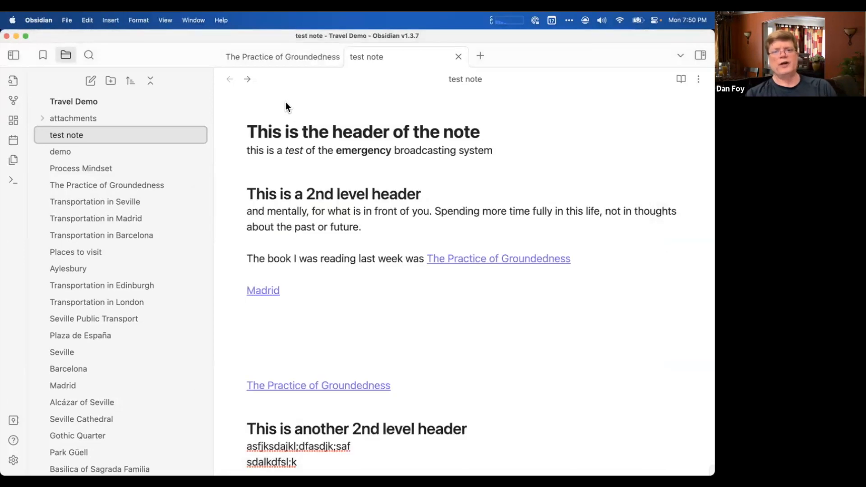
pyautogui.click(317, 321)
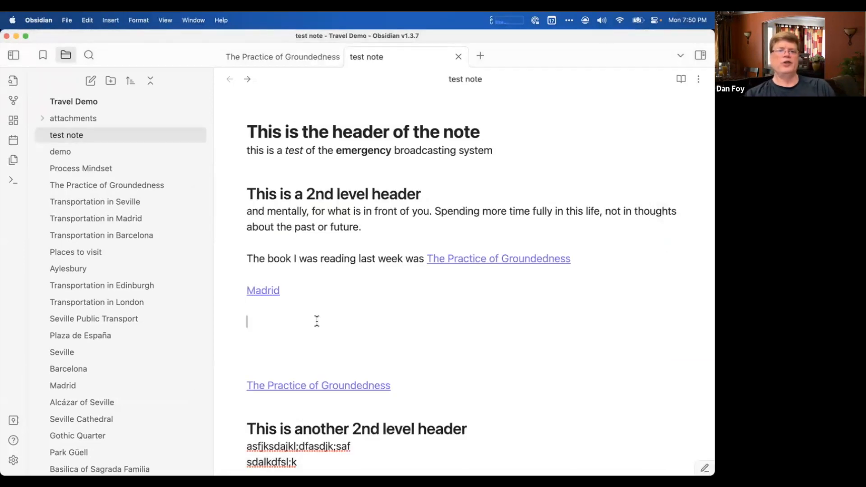
# Switch to Finder and arrange the Travel Demo and SVMUG demo travel files windows apart, leaving part of the test note uncovered.
pyautogui.moveTo(3, 182)
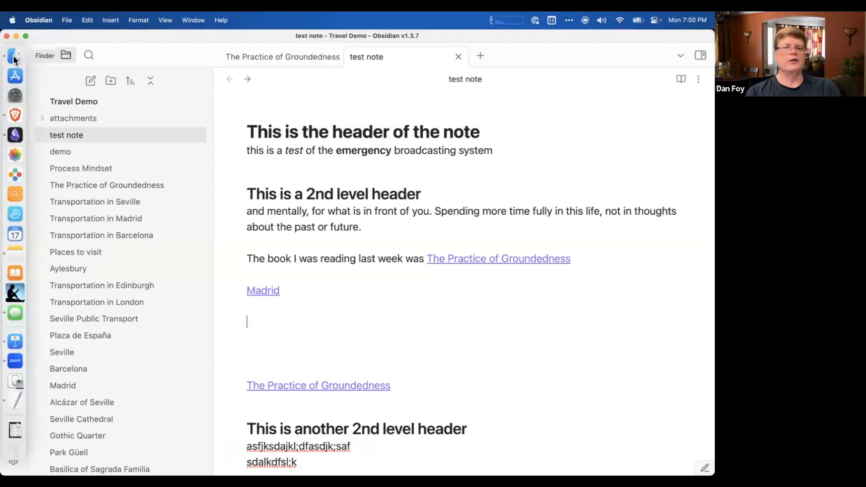
pyautogui.click(14, 57)
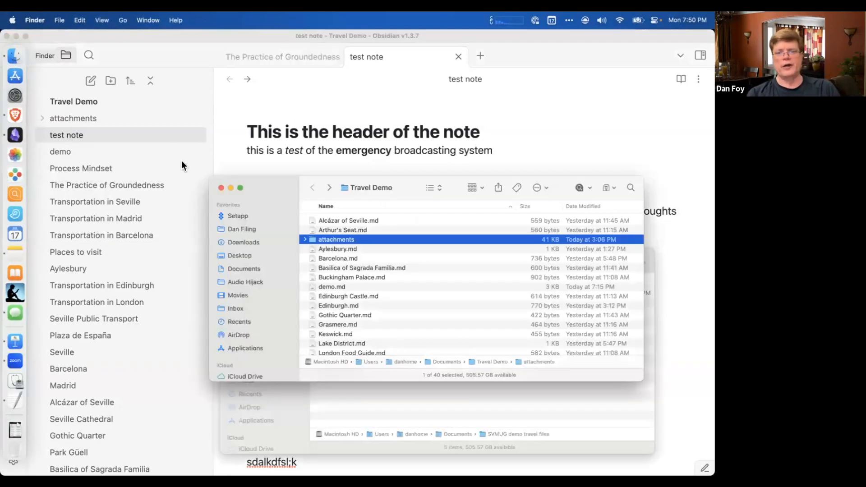
pyautogui.click(350, 403)
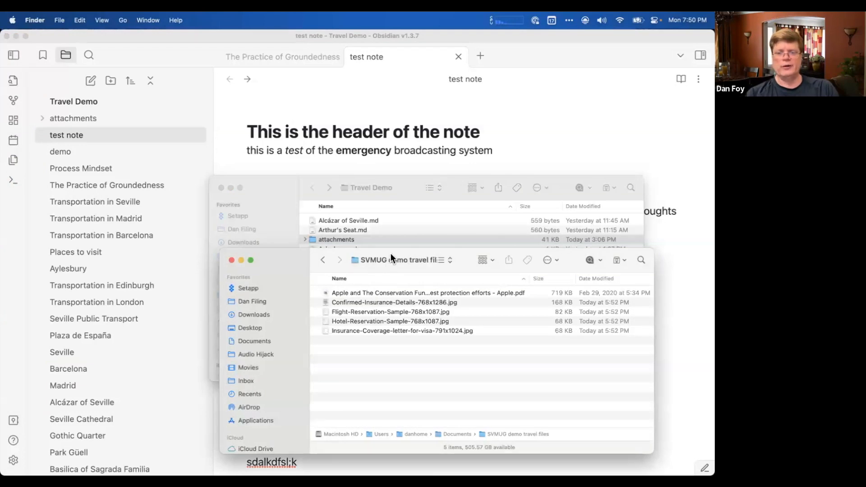
pyautogui.click(404, 196)
pyautogui.moveTo(287, 269); pyautogui.dragTo(211, 350)
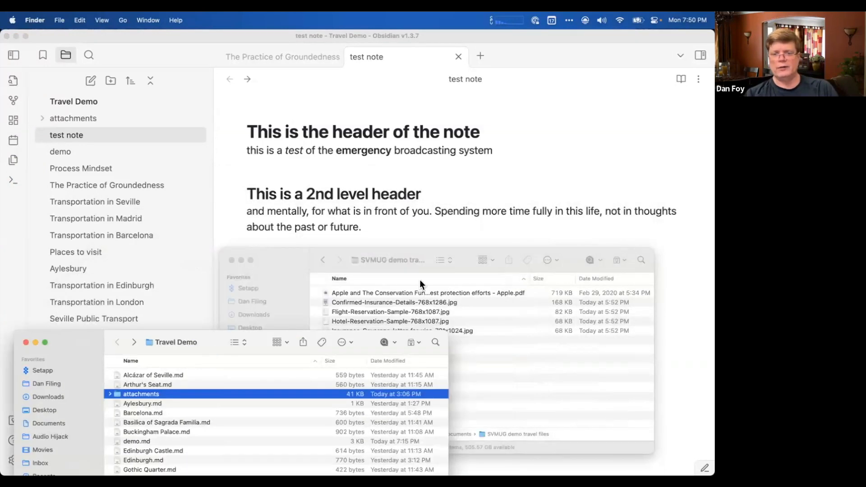
pyautogui.click(434, 270)
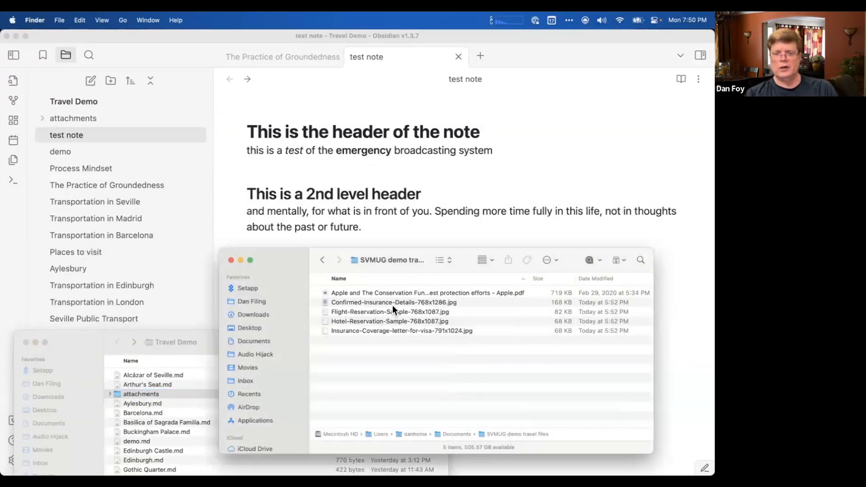
pyautogui.moveTo(417, 267); pyautogui.dragTo(567, 267)
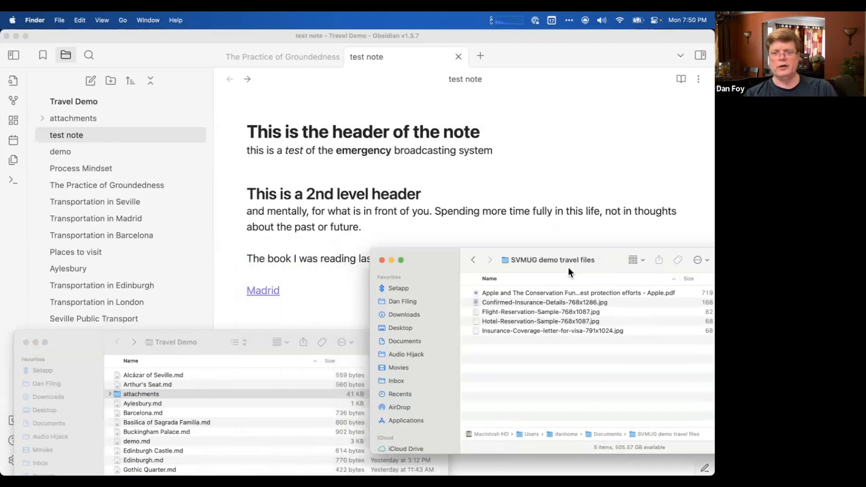
# Embed the Apple and The Conservation Fund PDF from SVMUG demo travel files into the test note, below the line about last week's book.
pyautogui.moveTo(541, 293); pyautogui.dragTo(299, 273)
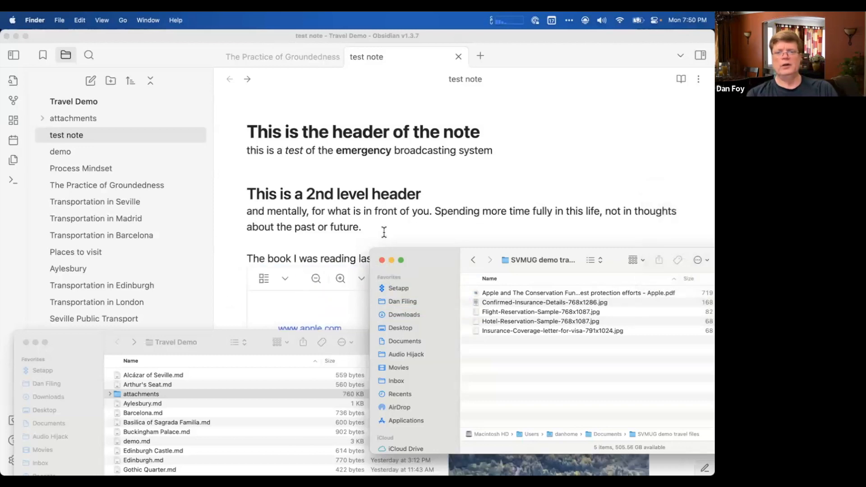
pyautogui.scroll(-5, 384, 233)
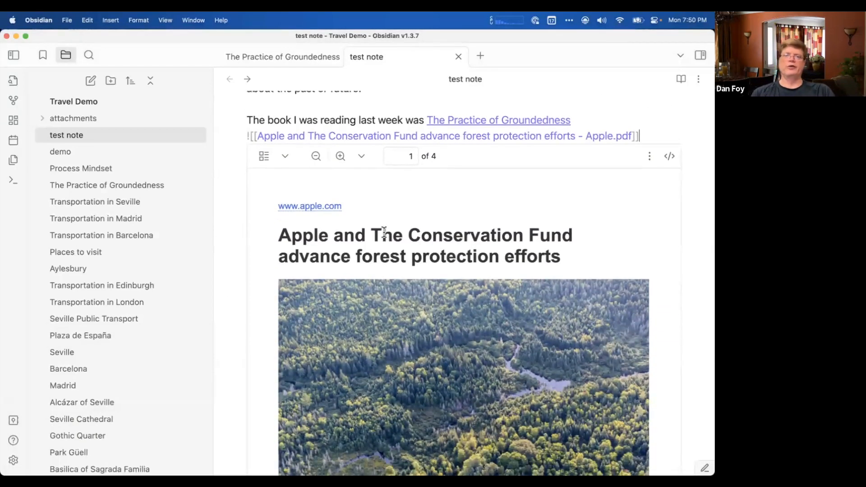
pyautogui.click(521, 91)
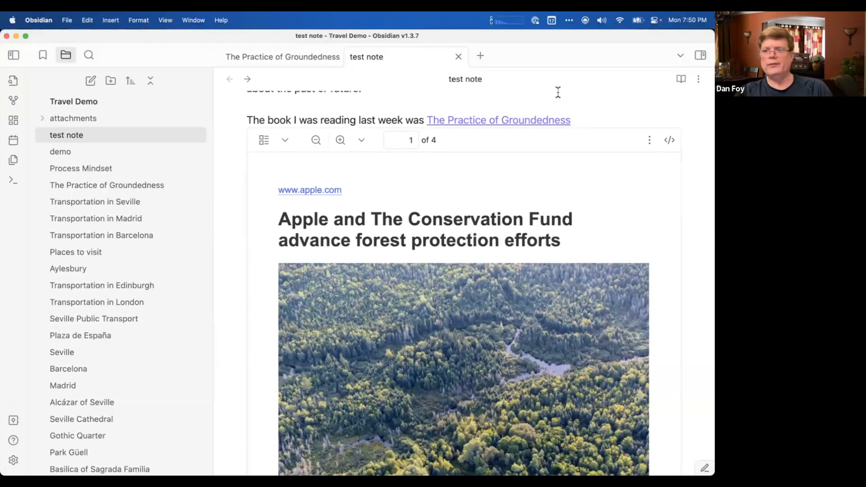
# Look through all pages of the embedded PDF in the test note and return to the note's beginning.
pyautogui.scroll(-10, 526, 255)
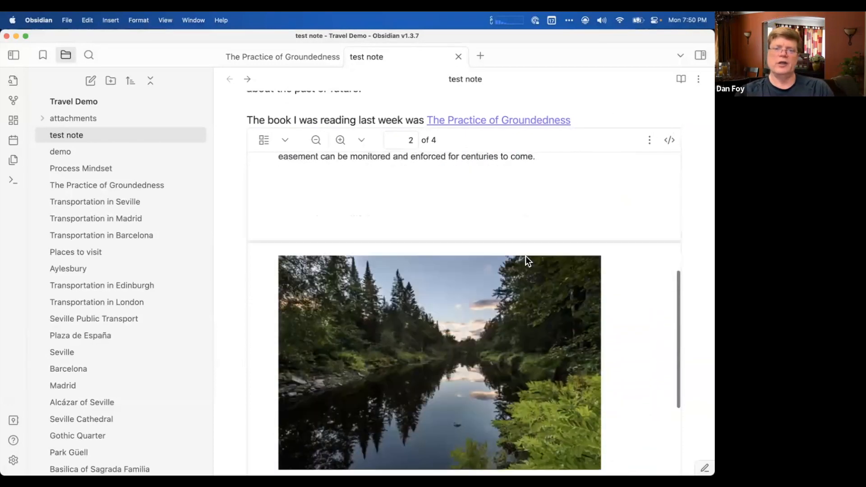
pyautogui.scroll(-15, 526, 256)
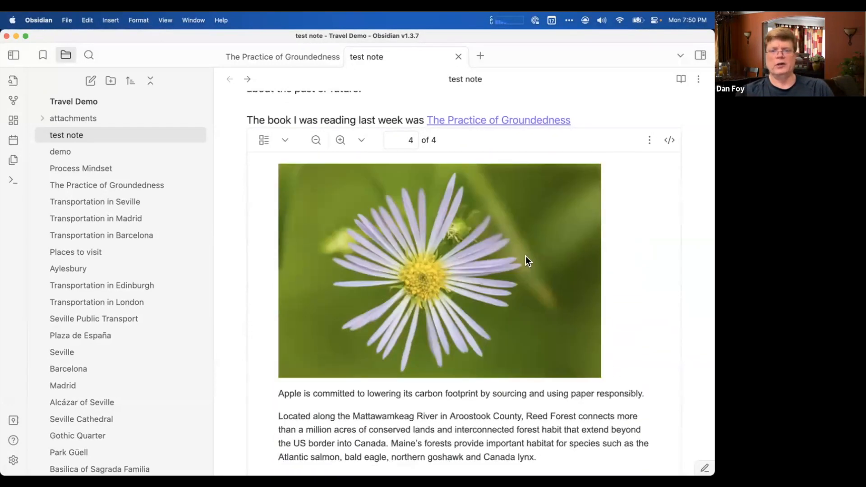
pyautogui.scroll(20, 526, 256)
pyautogui.scroll(3, 526, 256)
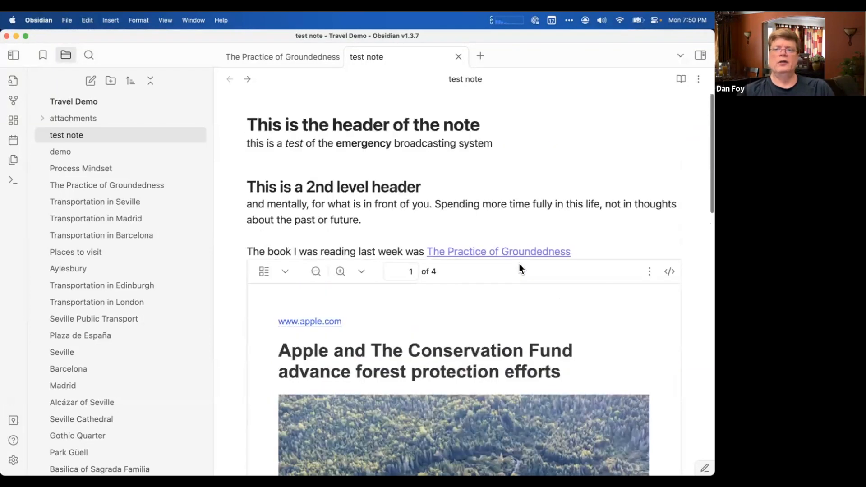
pyautogui.click(552, 233)
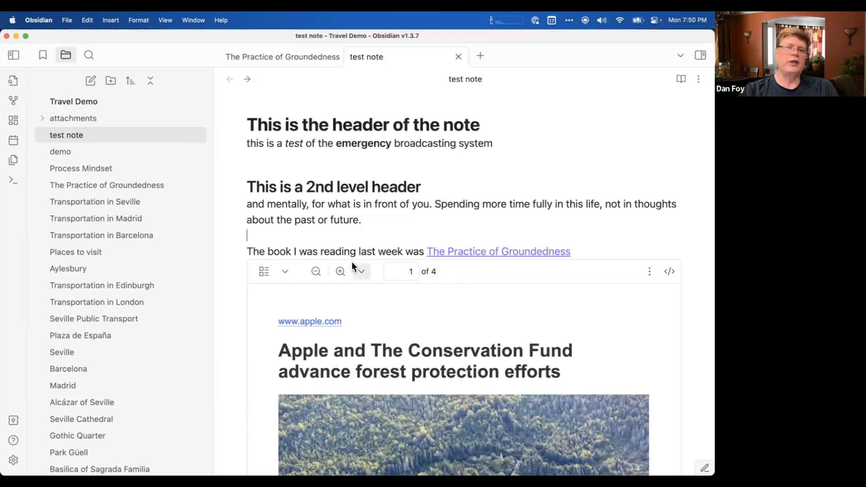
# Switch to Finder to point out the original PDF, and open its copy from the vault's attachments folder in Obsidian.
pyautogui.moveTo(5, 140)
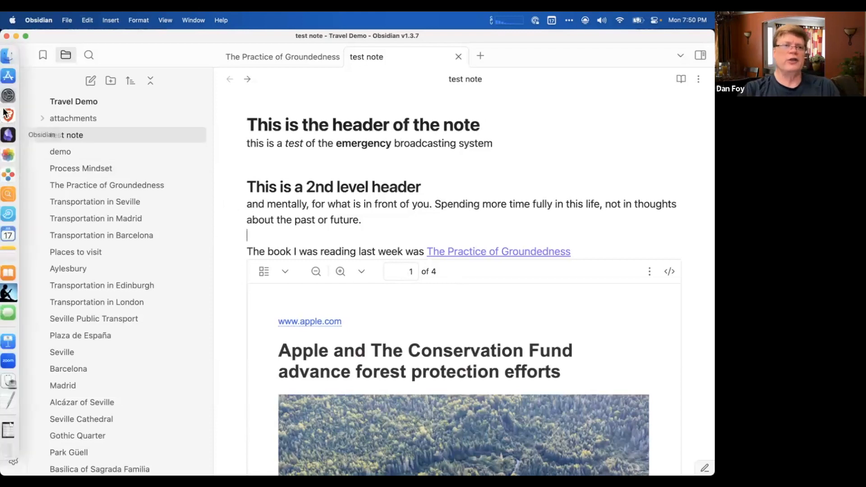
pyautogui.click(14, 63)
pyautogui.click(534, 293)
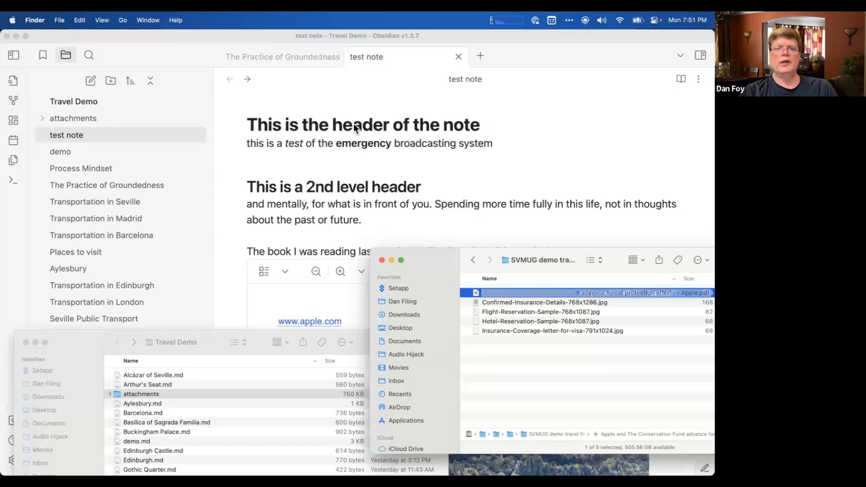
pyautogui.click(43, 117)
pyautogui.click(42, 118)
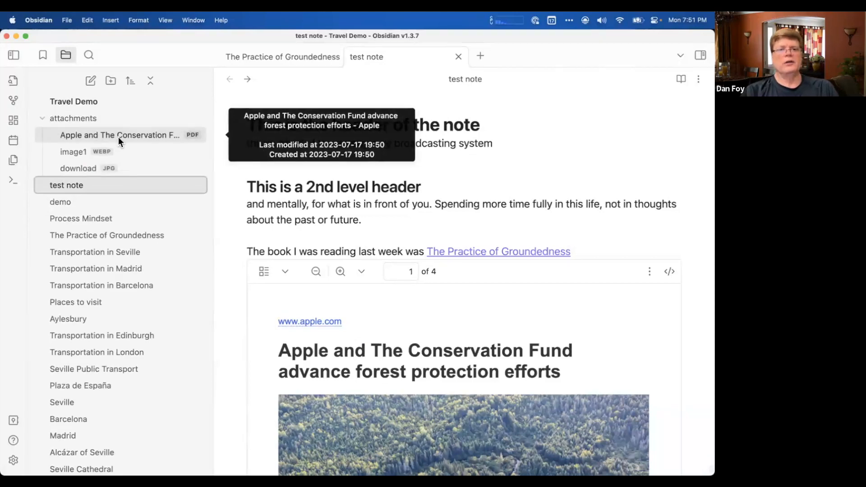
pyautogui.click(152, 134)
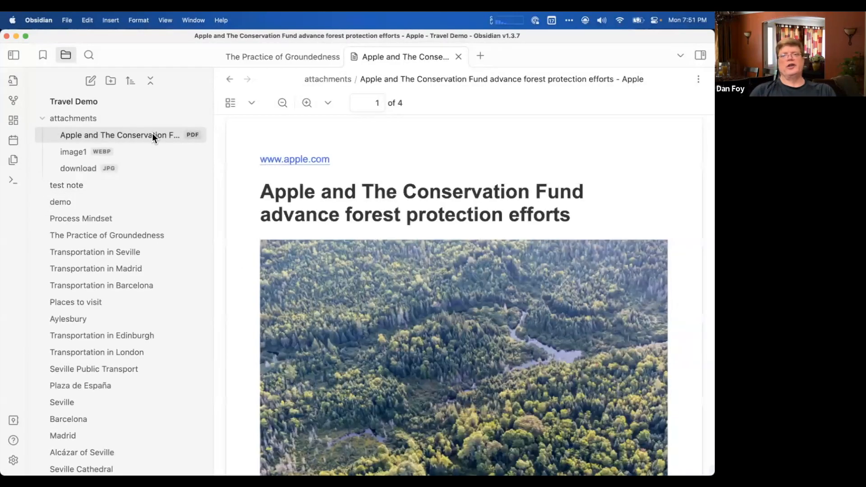
# Switch to Finder, open the vault's attachments folder and move the Apple and The Conservation Fund PDF to the Trash.
pyautogui.click(14, 57)
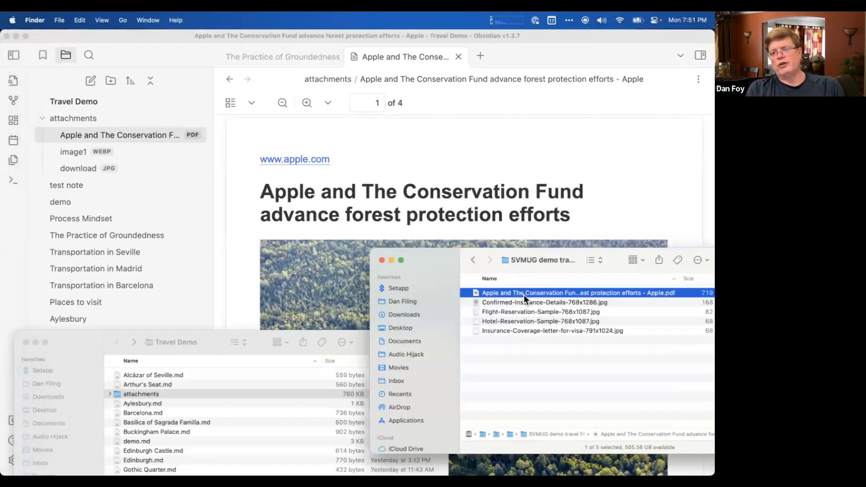
pyautogui.click(210, 350)
pyautogui.doubleClick(150, 395)
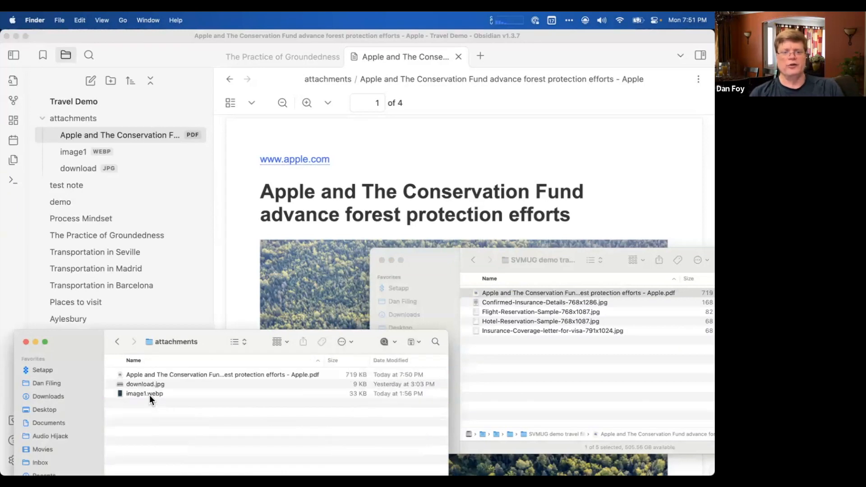
pyautogui.click(223, 375)
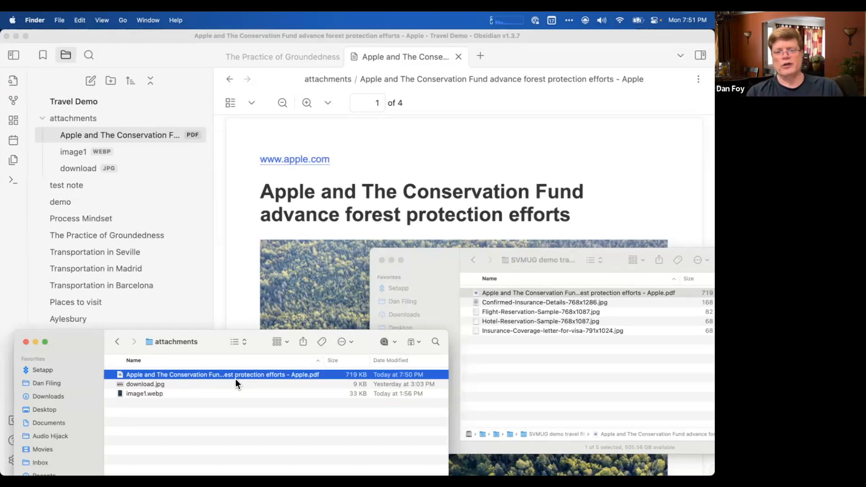
pyautogui.rightClick(237, 378)
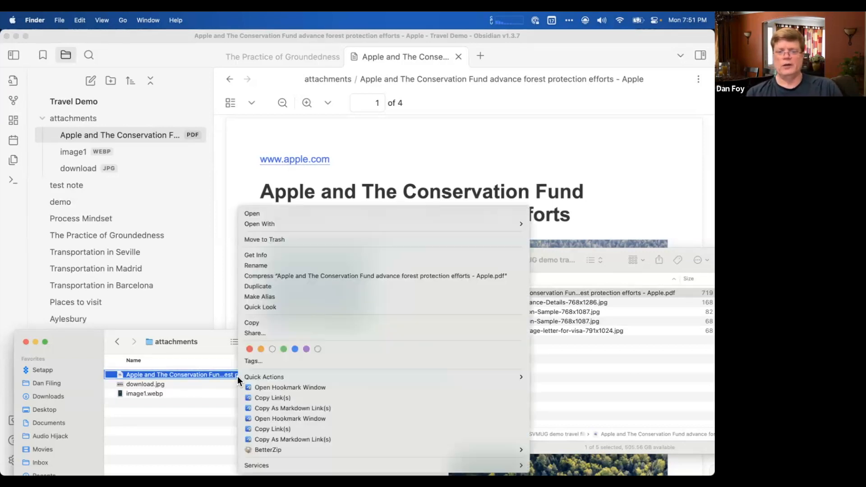
pyautogui.click(249, 241)
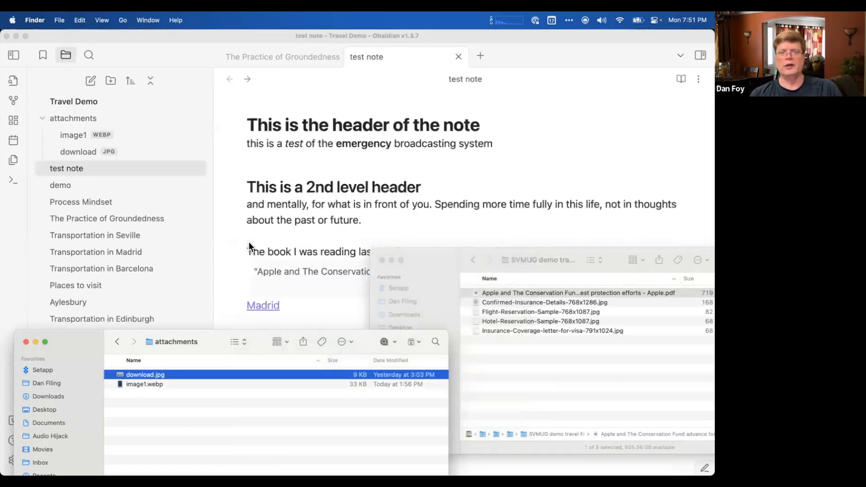
# Return to the test note in Obsidian and examine how it displays the embed of the deleted PDF.
pyautogui.scroll(-4, 288, 229)
pyautogui.click(320, 218)
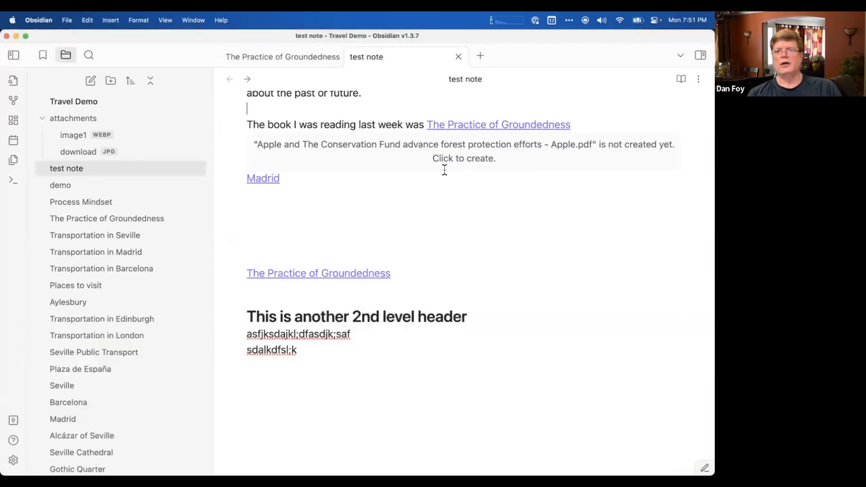
pyautogui.scroll(3, 444, 170)
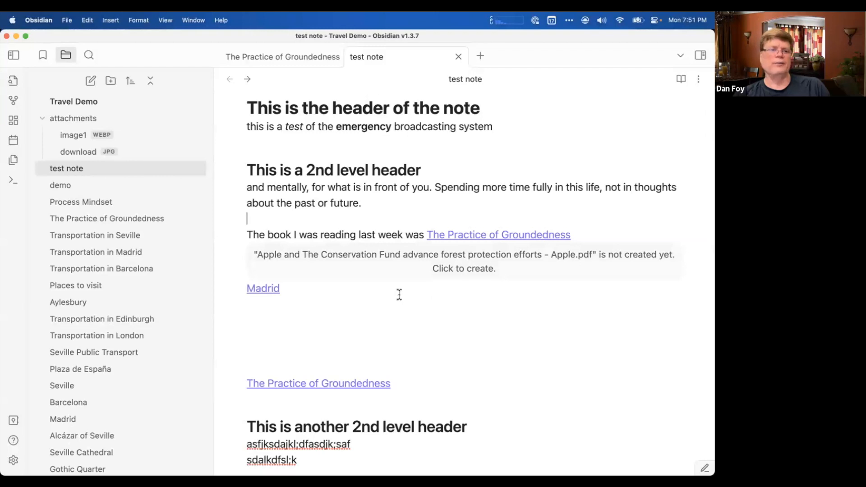
# Compare the attachments folder in Finder with its expanded listing in Obsidian, and switch back to Finder.
pyautogui.moveTo(9, 72)
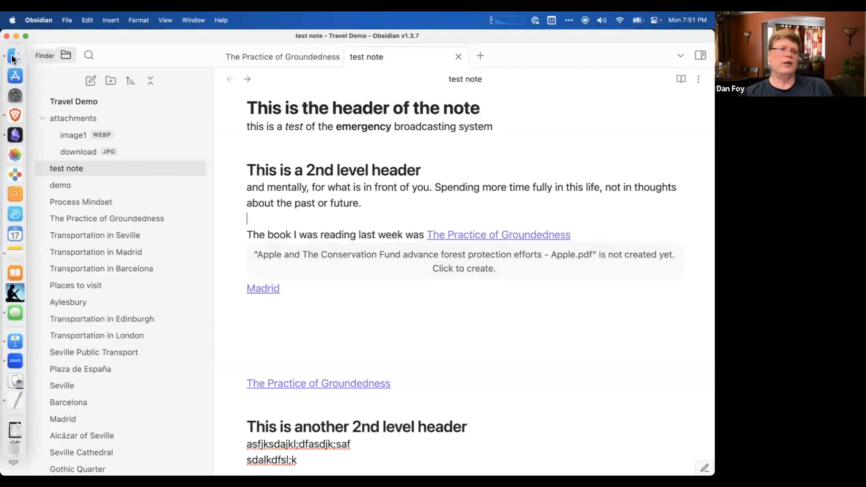
pyautogui.click(12, 57)
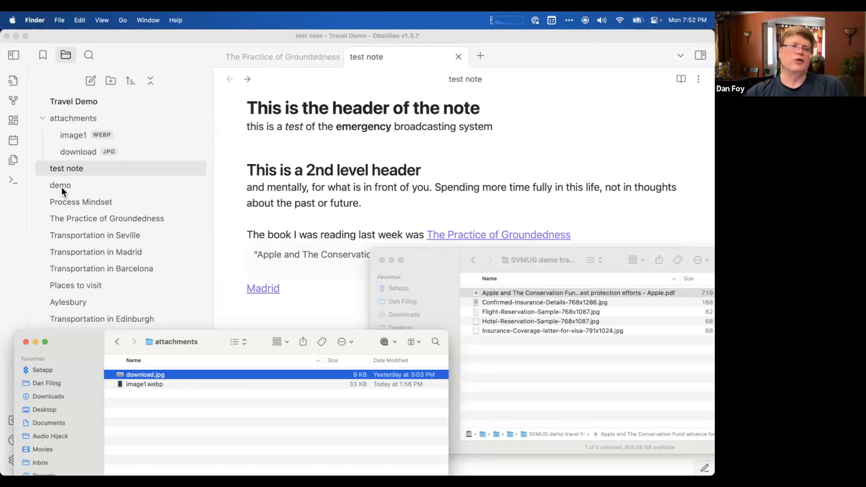
pyautogui.click(74, 134)
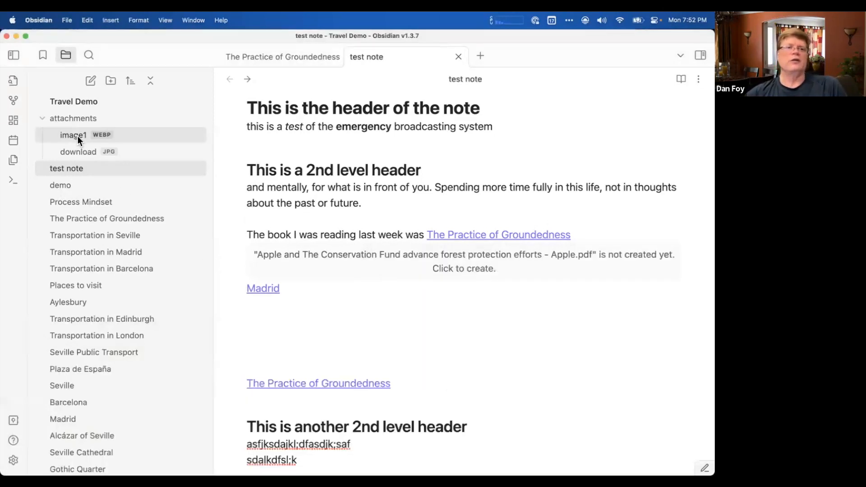
pyautogui.click(75, 117)
pyautogui.click(74, 118)
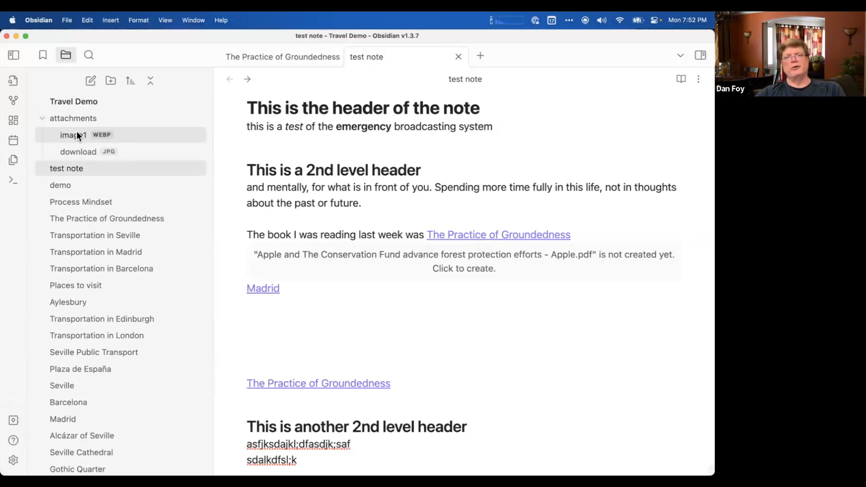
pyautogui.moveTo(77, 136)
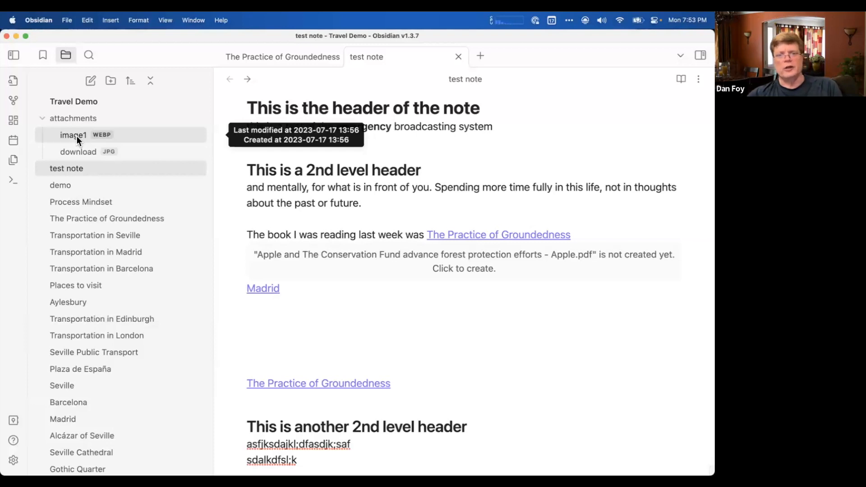
pyautogui.press('super+Tab')
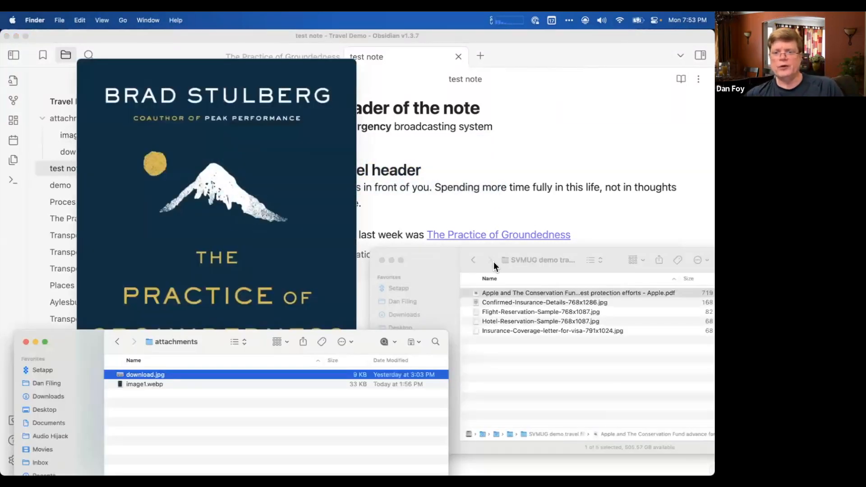
# Switch to Obsidian, create the missing file from the test note's broken PDF embed, and delete that newly created file.
pyautogui.press('super+Tab')
pyautogui.click(479, 264)
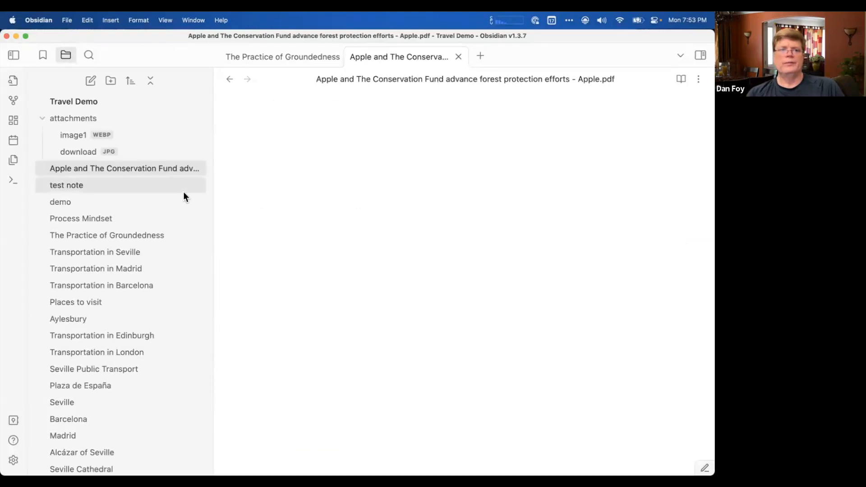
pyautogui.rightClick(169, 170)
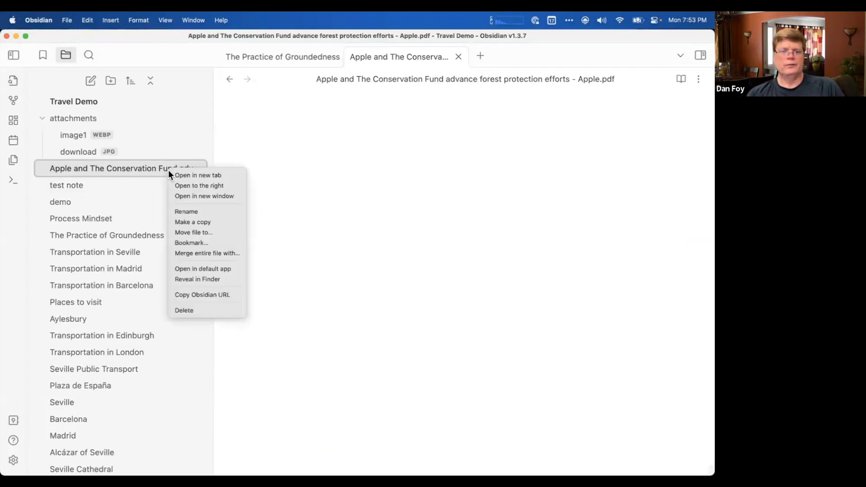
pyautogui.click(191, 312)
pyautogui.click(459, 330)
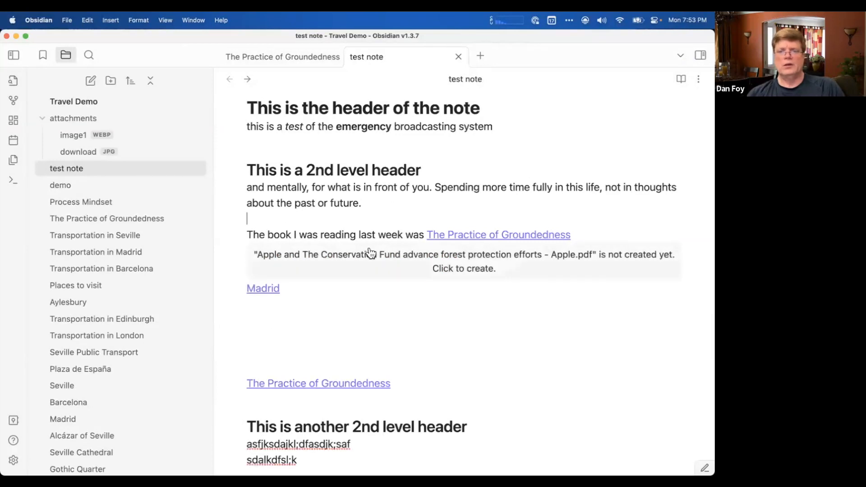
# Delete the broken Apple and The Conservation Fund PDF embed line below the first The Practice of Groundedness link in the test note.
pyautogui.click(588, 231)
pyautogui.hotkey('shift', 'Down')
pyautogui.hotkey('shift', 'Down')
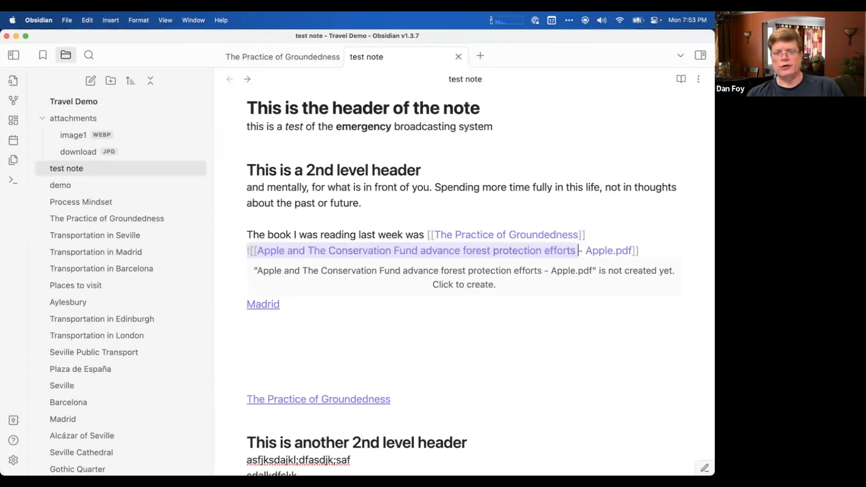
pyautogui.hotkey('shift', 'Up')
pyautogui.press('shift+super+Right')
pyautogui.press('BackSpace')
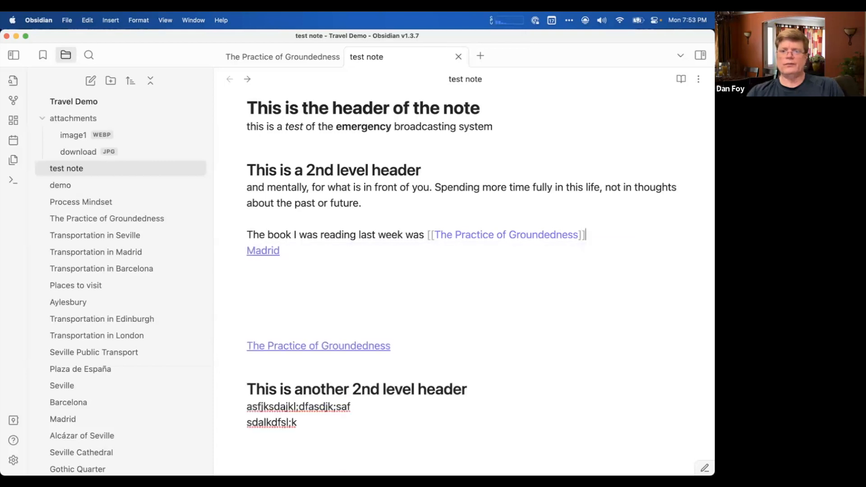
# Embed the Apple and The Conservation Fund PDF from the Finder window in the test note, below the Madrid link.
pyautogui.click(590, 318)
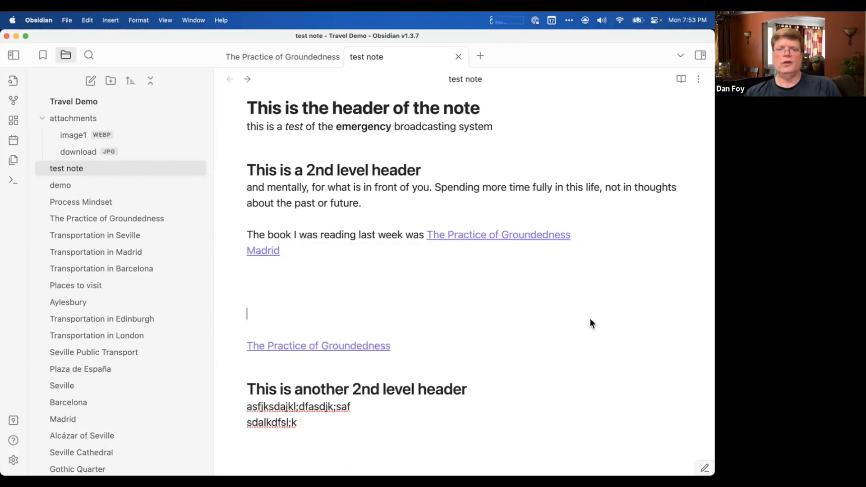
pyautogui.press('super+Tab')
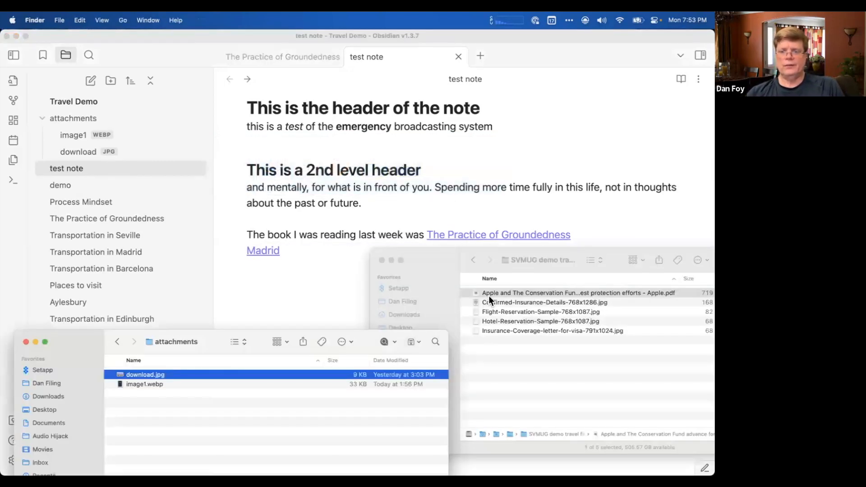
pyautogui.moveTo(488, 294); pyautogui.dragTo(289, 279)
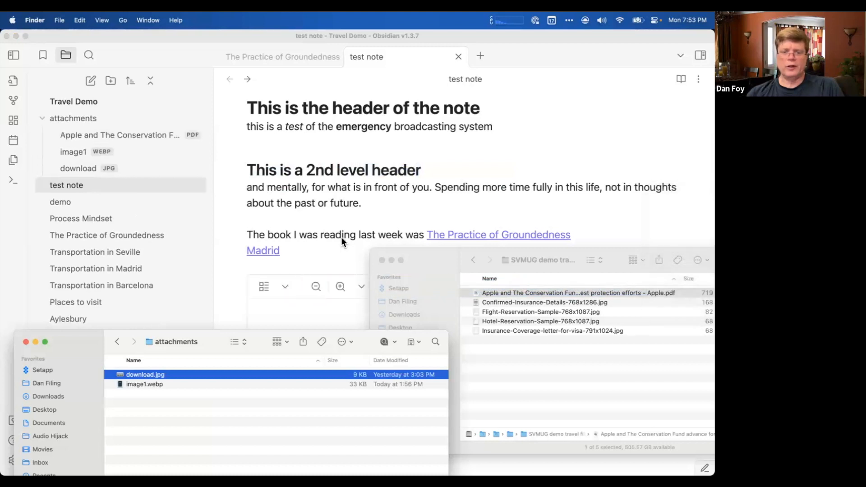
pyautogui.click(432, 197)
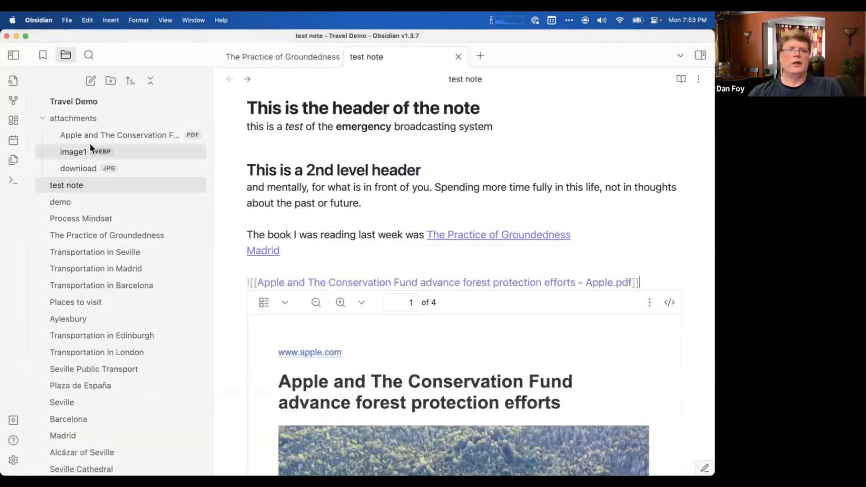
# Open the Apple and The Conservation Fund PDF from the vault's attachments folder and look through its pages.
pyautogui.click(118, 138)
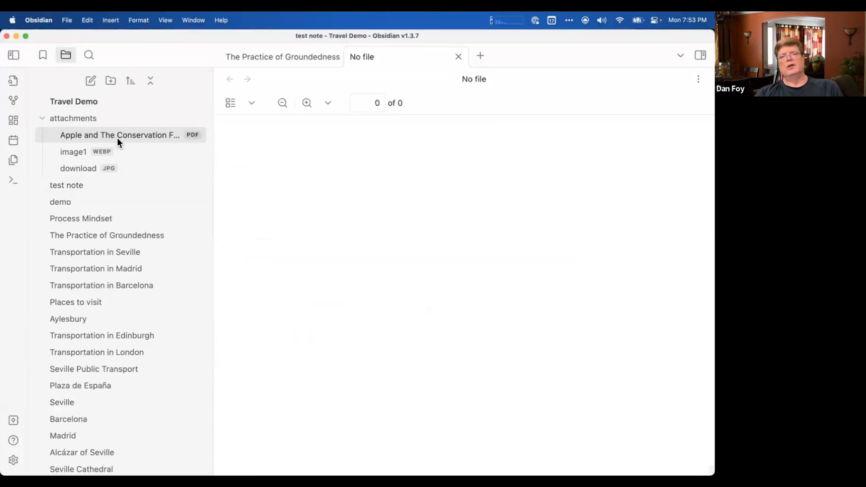
pyautogui.scroll(-20, 435, 339)
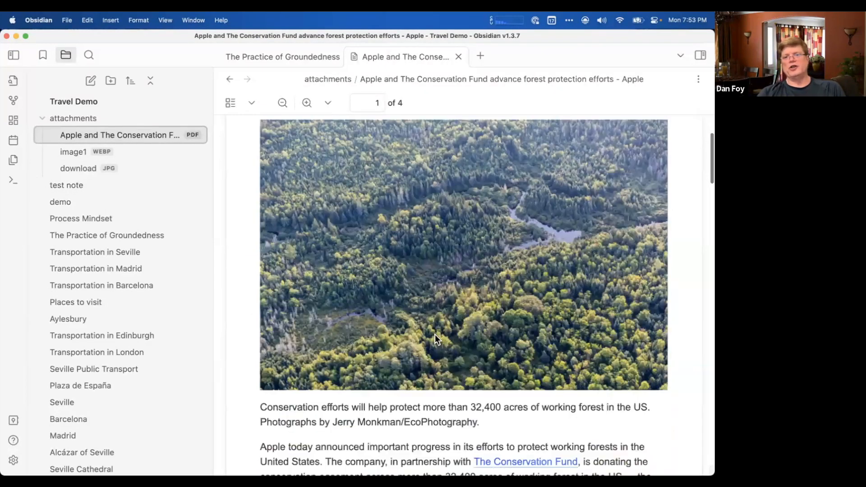
pyautogui.scroll(20, 436, 340)
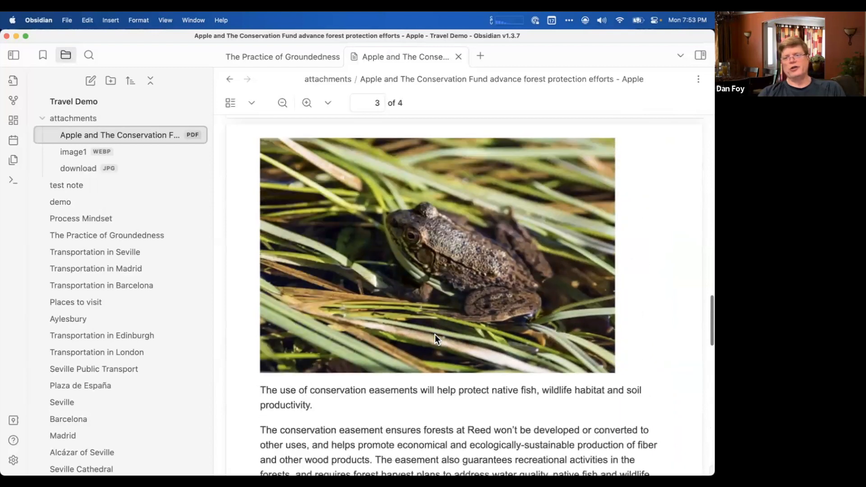
pyautogui.scroll(5, 435, 334)
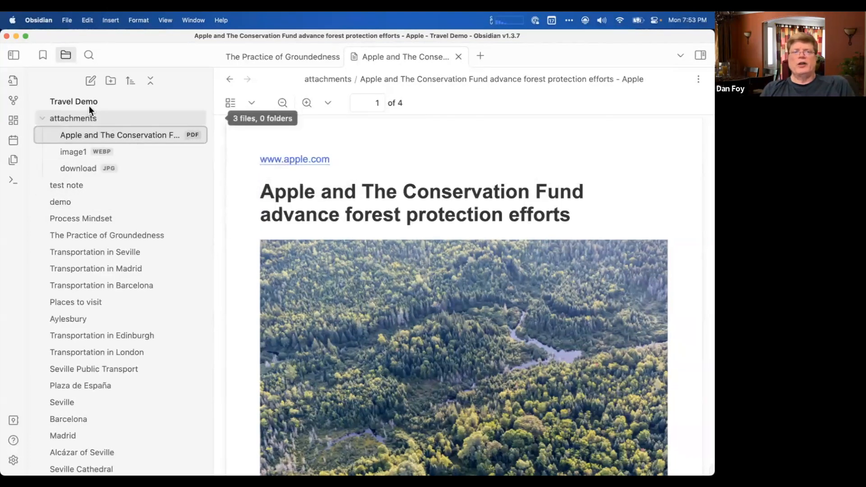
# Browse the vault's full list of notes, check the attachments folder's contents again, and leave that folder collapsed.
pyautogui.click(42, 119)
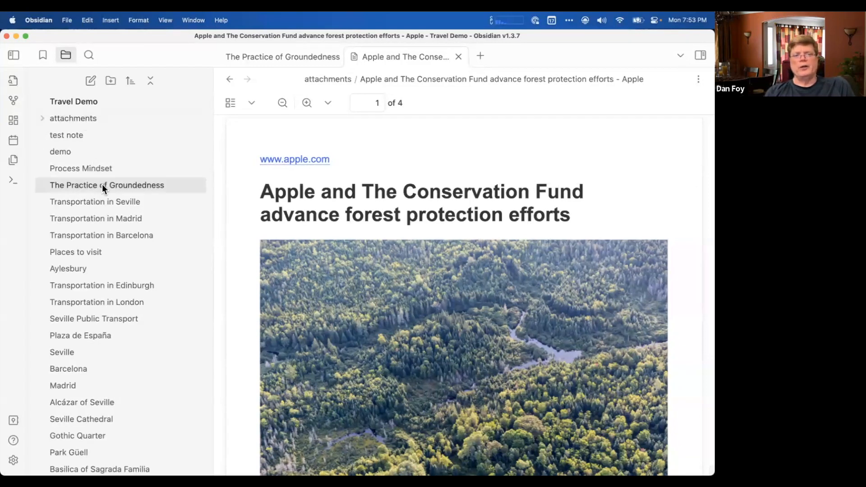
pyautogui.scroll(-7, 110, 272)
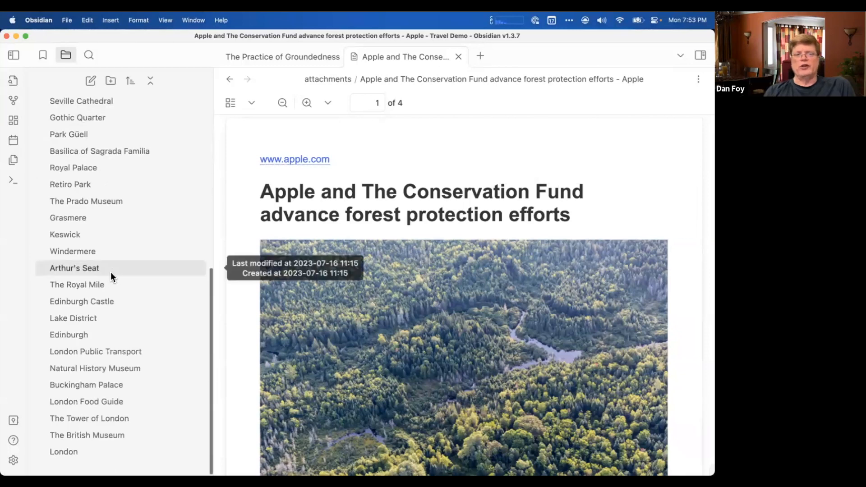
pyautogui.scroll(7, 110, 272)
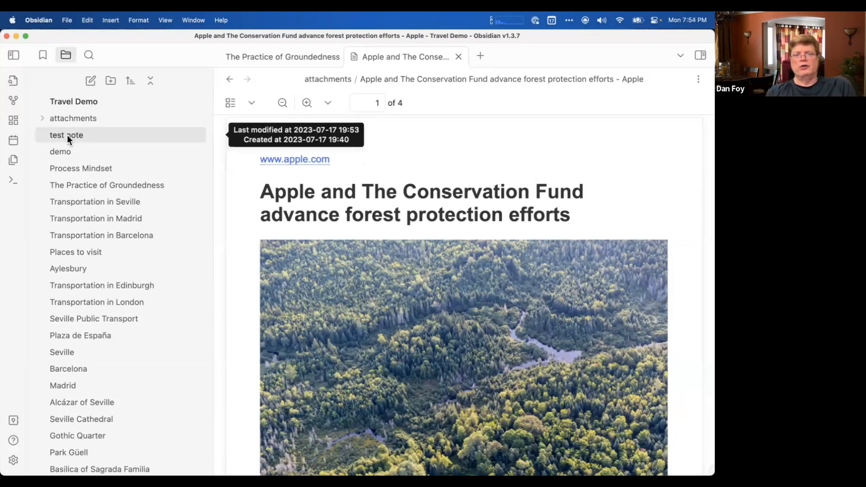
pyautogui.scroll(-10, 107, 373)
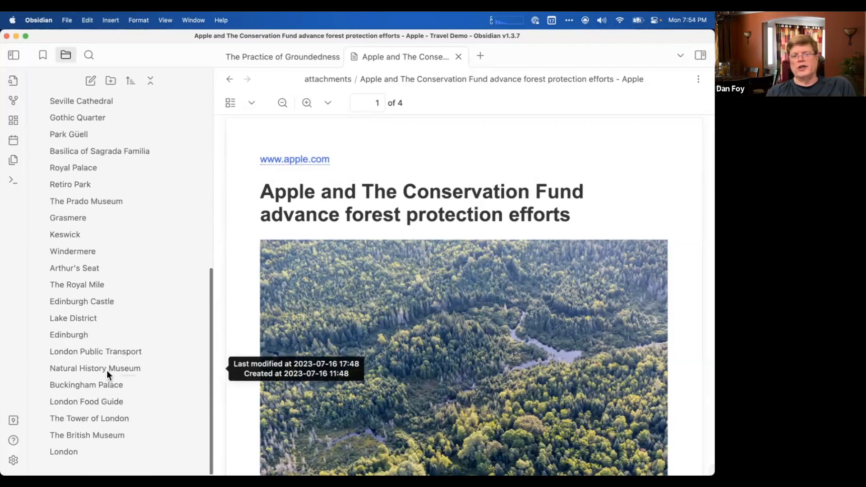
pyautogui.scroll(10, 107, 370)
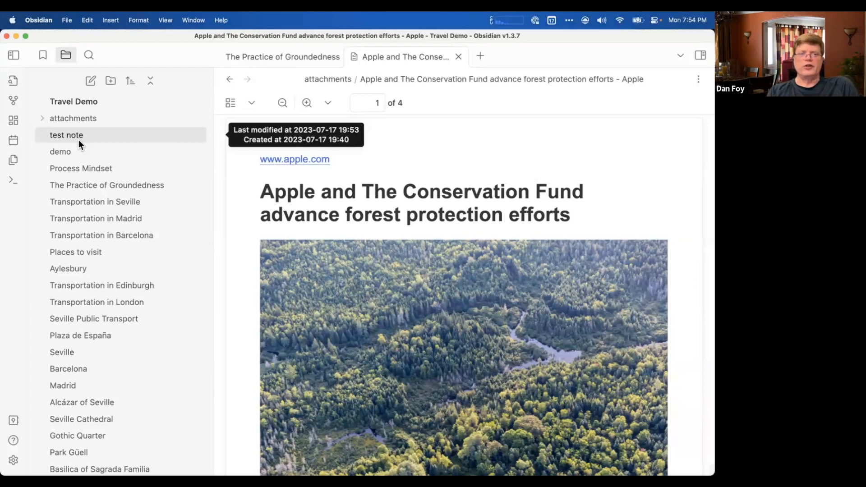
pyautogui.click(41, 118)
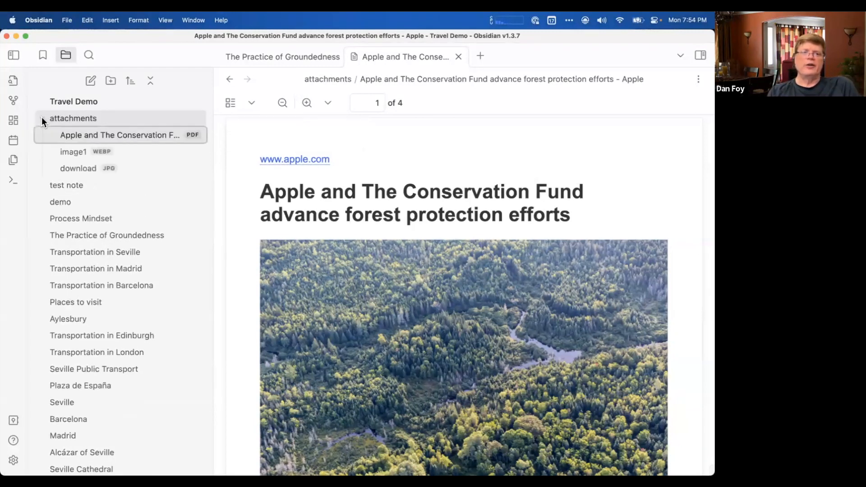
pyautogui.click(42, 117)
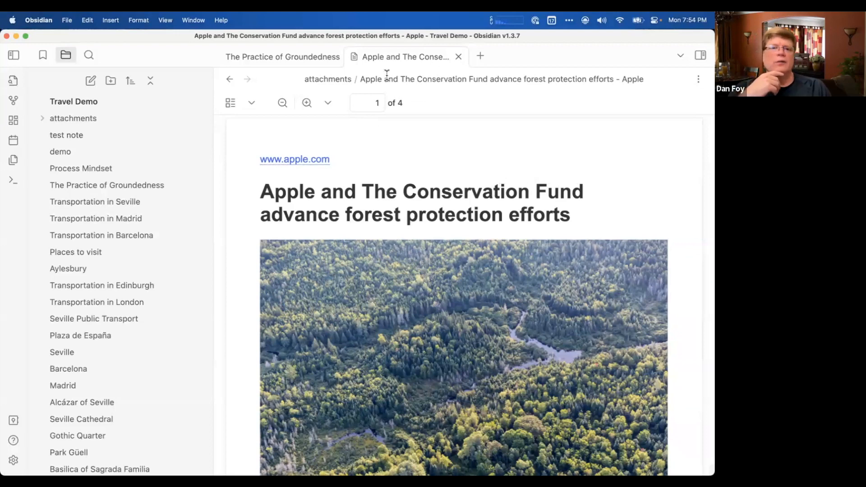
# Show The Practice of Groundedness note from its beginning with the file list hidden.
pyautogui.click(287, 60)
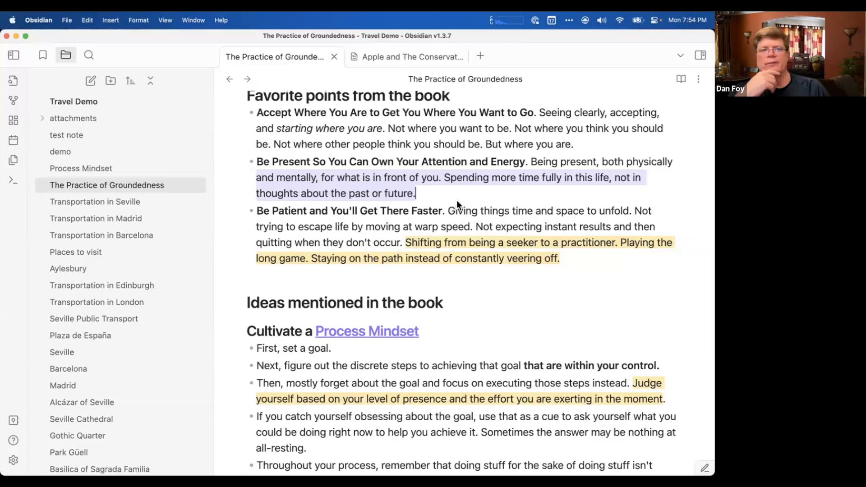
pyautogui.click(14, 55)
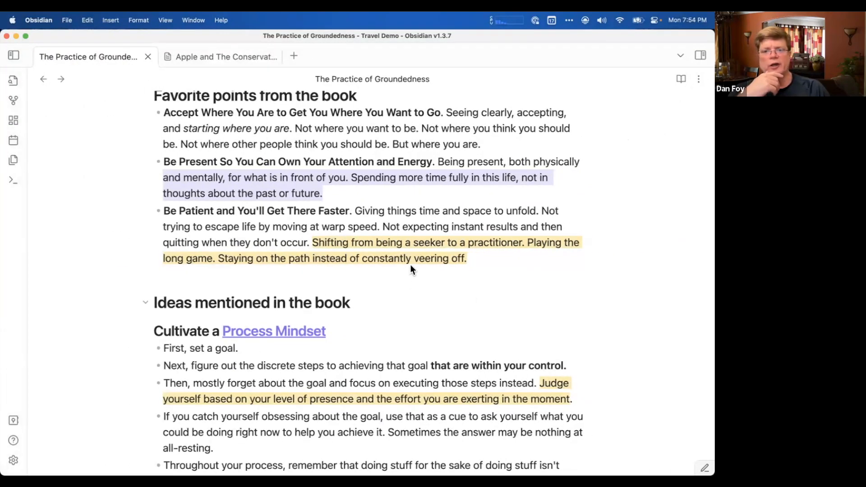
pyautogui.scroll(15, 280, 306)
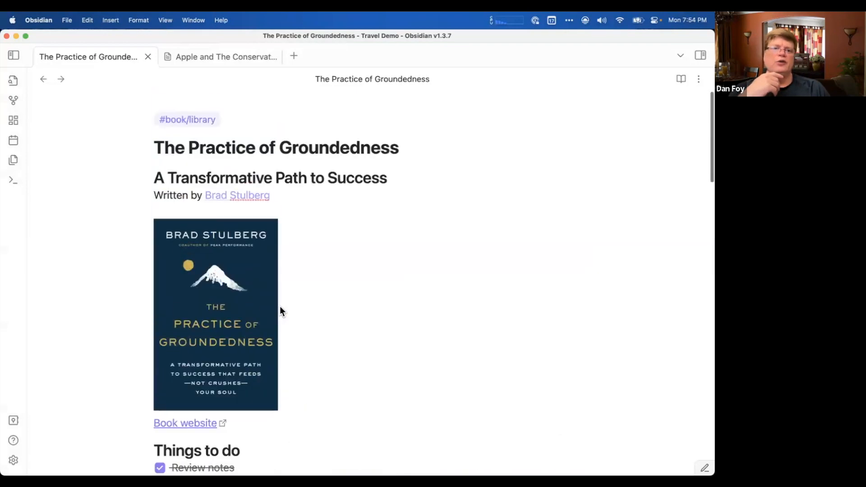
# Examine the Markdown heading marks of the note's title, A Transformative Path to Success, Favorite points from the book and Ideas mentioned in the book.
pyautogui.click(255, 144)
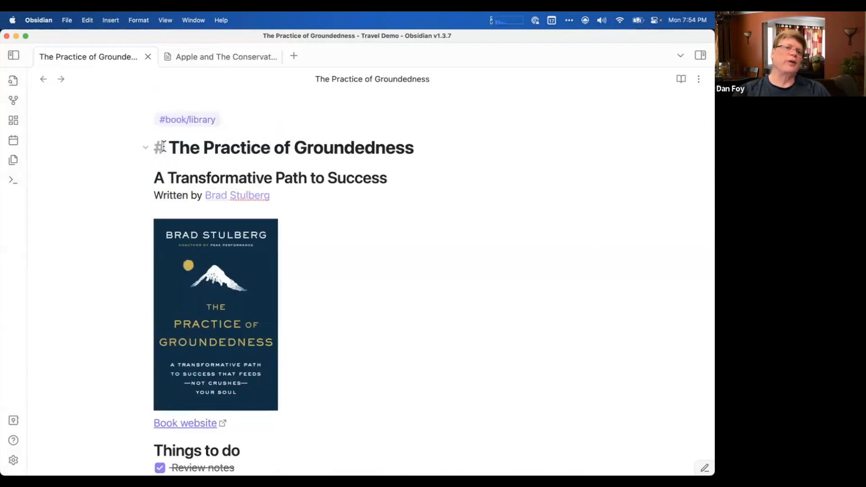
pyautogui.click(196, 178)
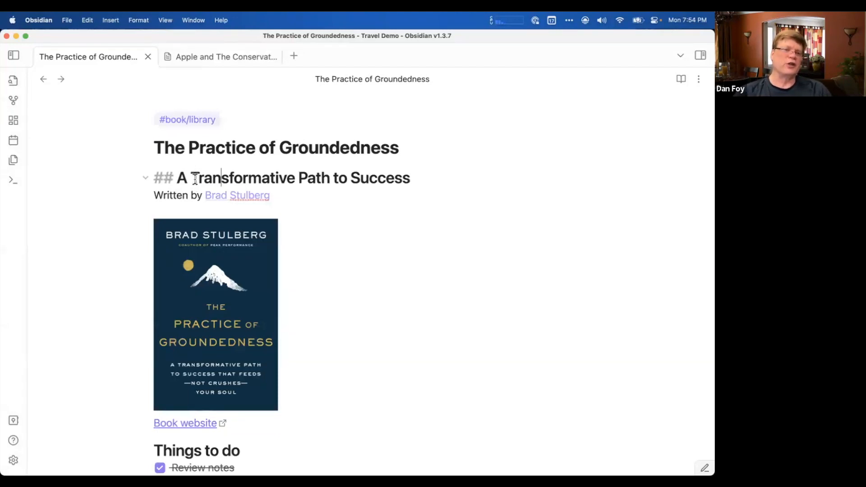
pyautogui.scroll(-10, 195, 178)
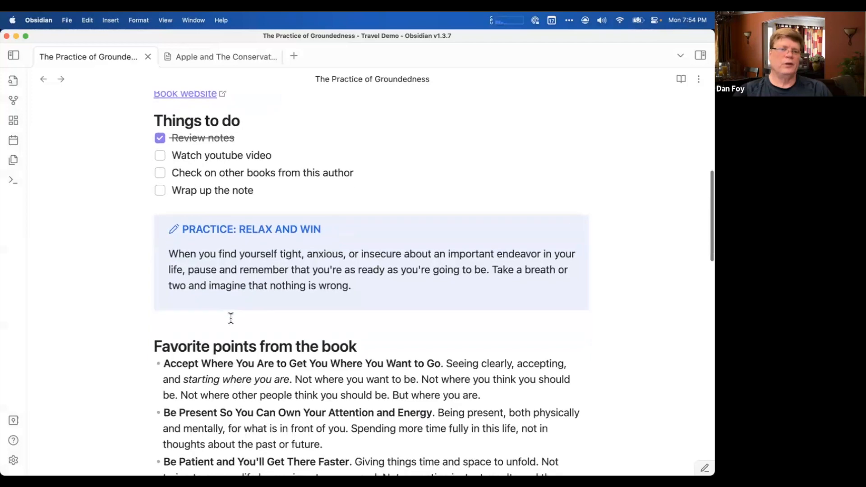
pyautogui.click(235, 346)
pyautogui.scroll(-8, 236, 346)
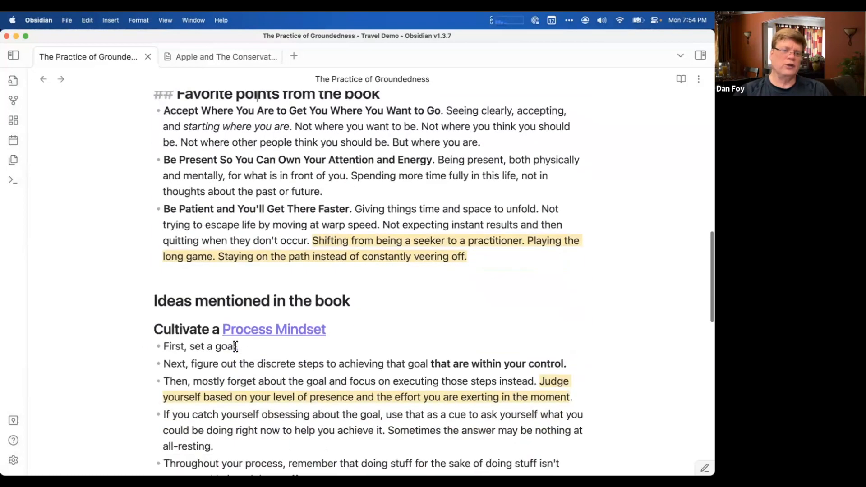
pyautogui.click(235, 300)
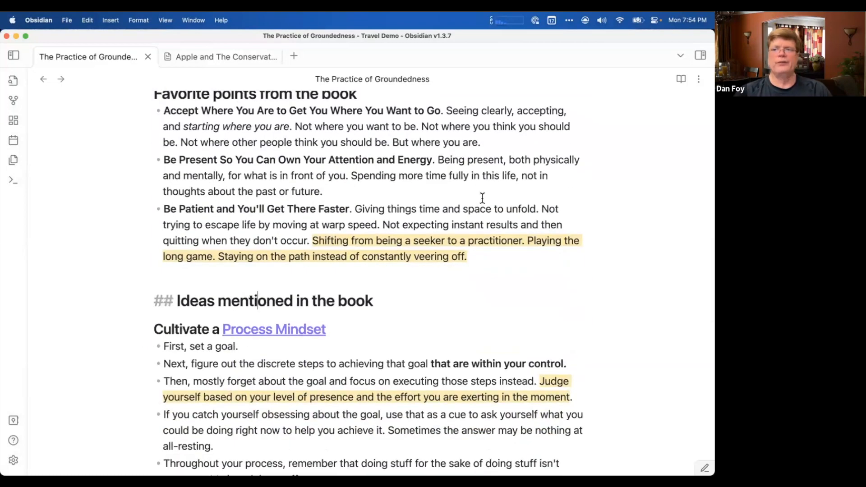
# Show the note's links pane, look over the note's sections, and display the outline of The Practice of Groundedness.
pyautogui.click(700, 55)
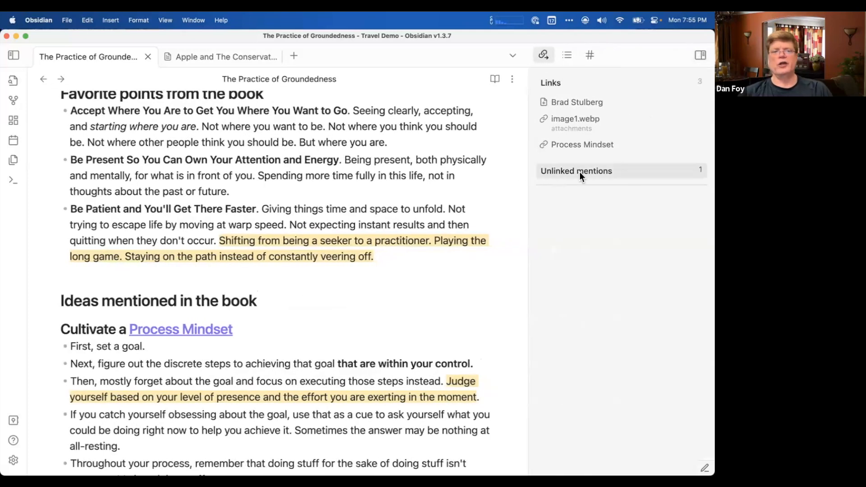
pyautogui.scroll(-1, 388, 231)
pyautogui.scroll(-5, 387, 231)
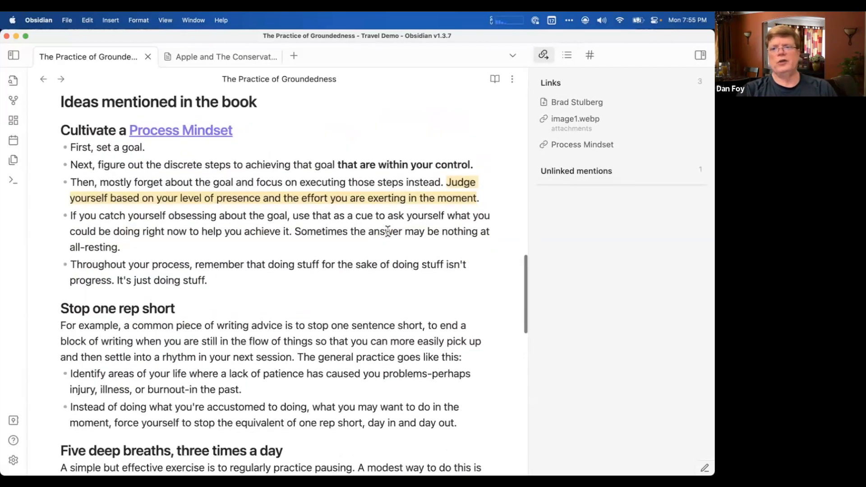
pyautogui.scroll(12, 388, 231)
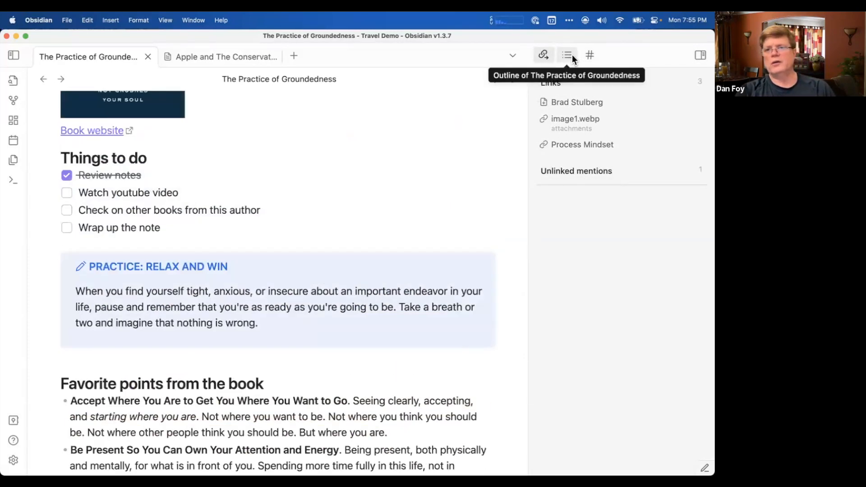
pyautogui.click(569, 57)
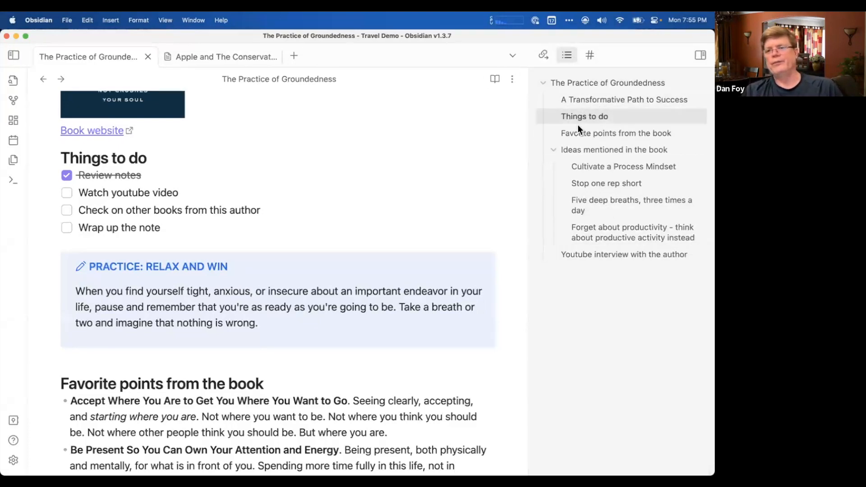
# Collapse and re-expand the Ideas mentioned in the book section and the whole The Practice of Groundedness branch in the outline.
pyautogui.click(554, 149)
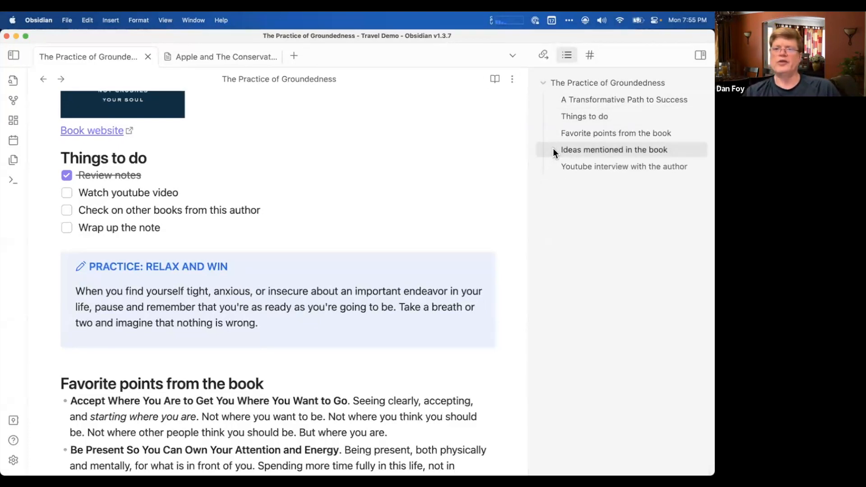
pyautogui.click(554, 149)
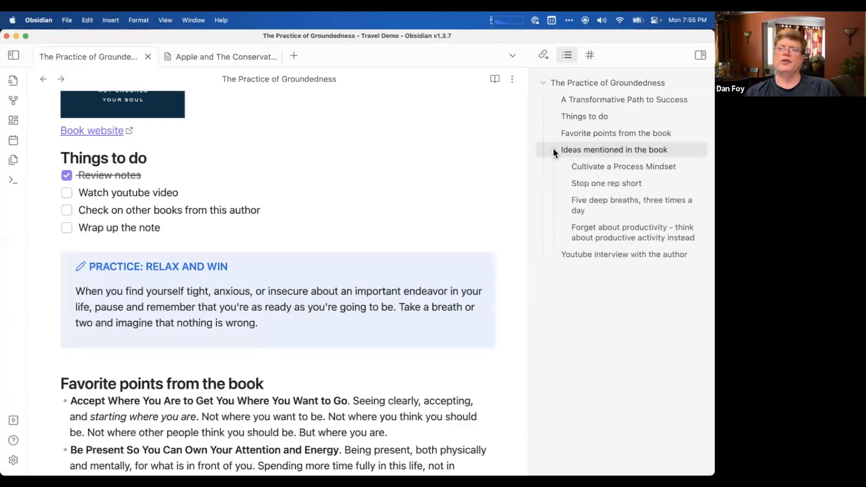
pyautogui.click(544, 83)
pyautogui.click(543, 83)
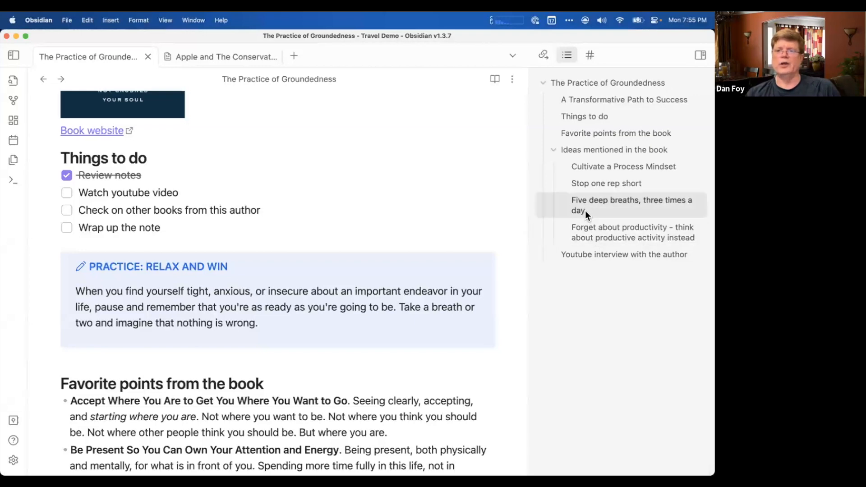
# Jump to the Youtube interview with the author section from the outline, and return to the Favorite points from the book section.
pyautogui.click(592, 254)
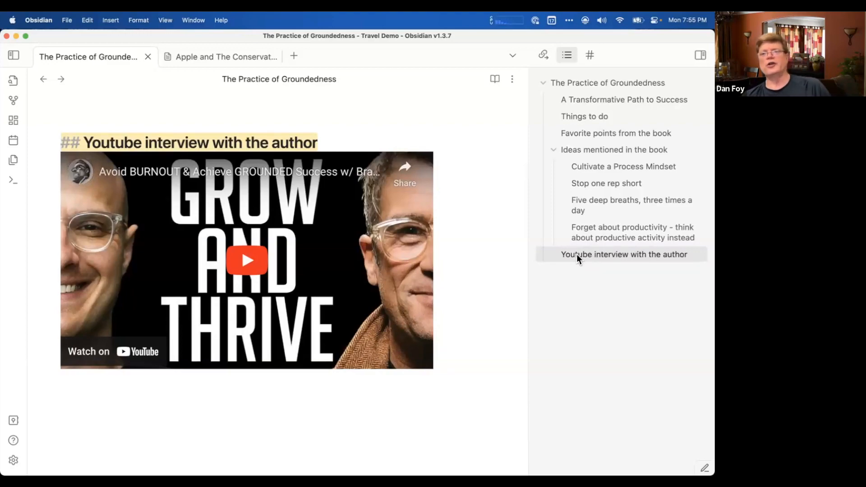
pyautogui.scroll(15, 442, 168)
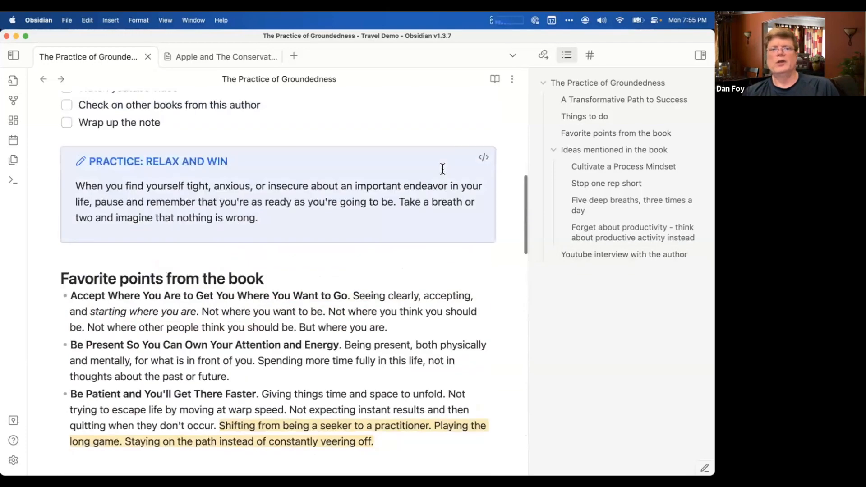
pyautogui.scroll(10, 443, 169)
pyautogui.scroll(-10, 443, 169)
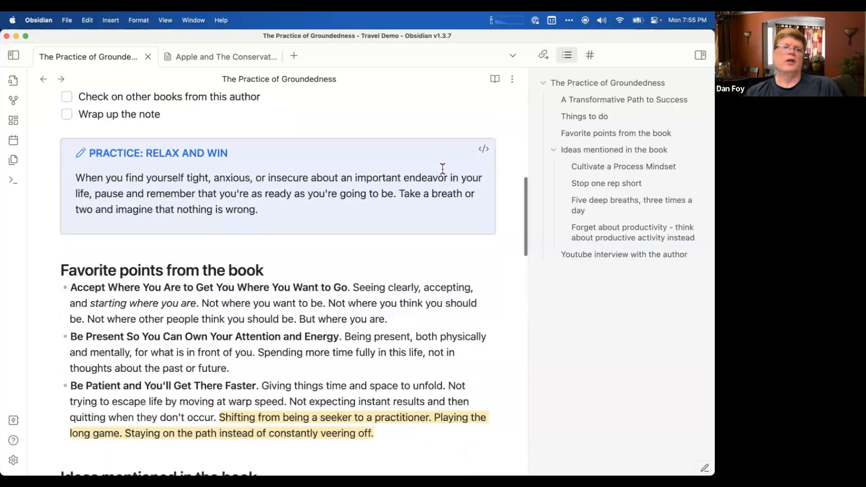
pyautogui.scroll(5, 443, 168)
pyautogui.scroll(-8, 443, 168)
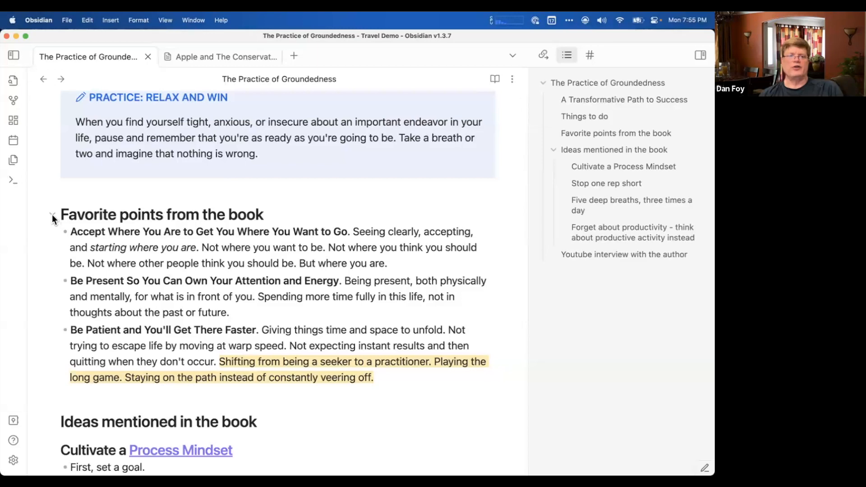
# Collapse and re-expand the Favorite points from the book and Ideas mentioned in the book sections within the note body.
pyautogui.click(52, 215)
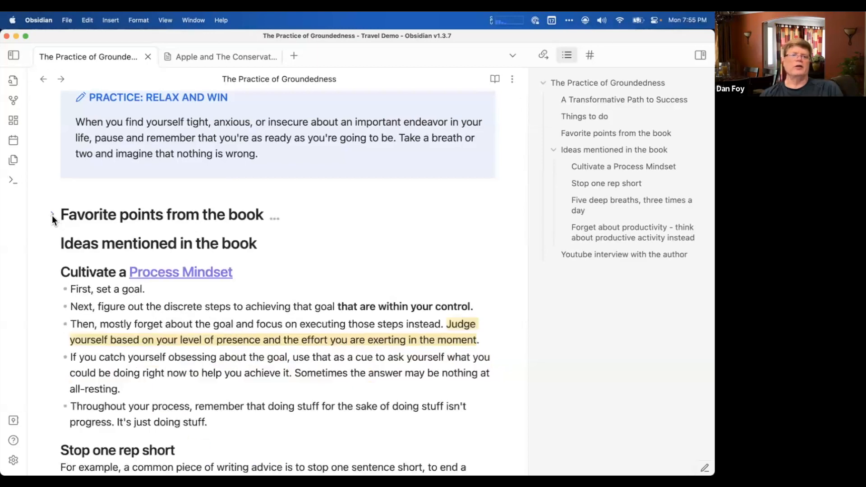
pyautogui.click(52, 244)
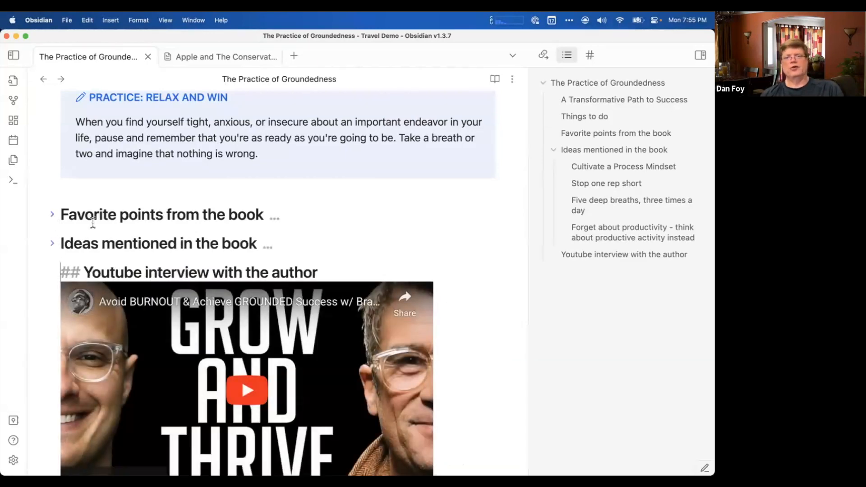
pyautogui.scroll(5, 93, 223)
pyautogui.scroll(-5, 93, 223)
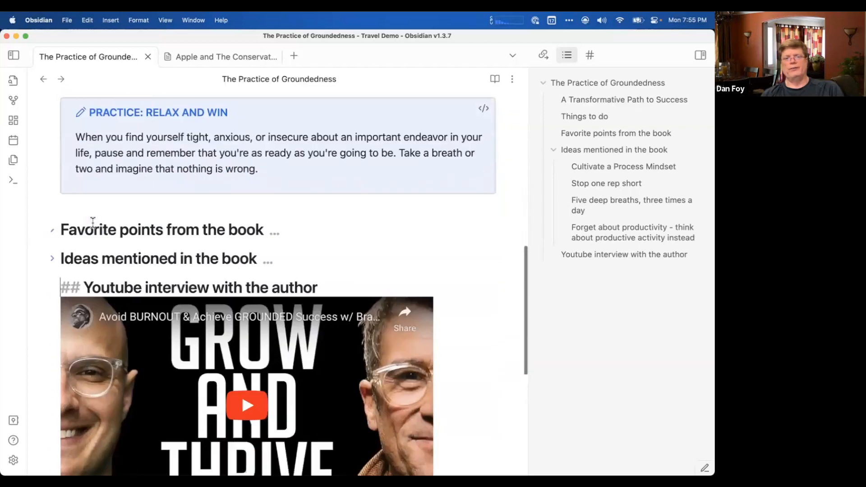
pyautogui.scroll(-1, 93, 223)
pyautogui.click(52, 198)
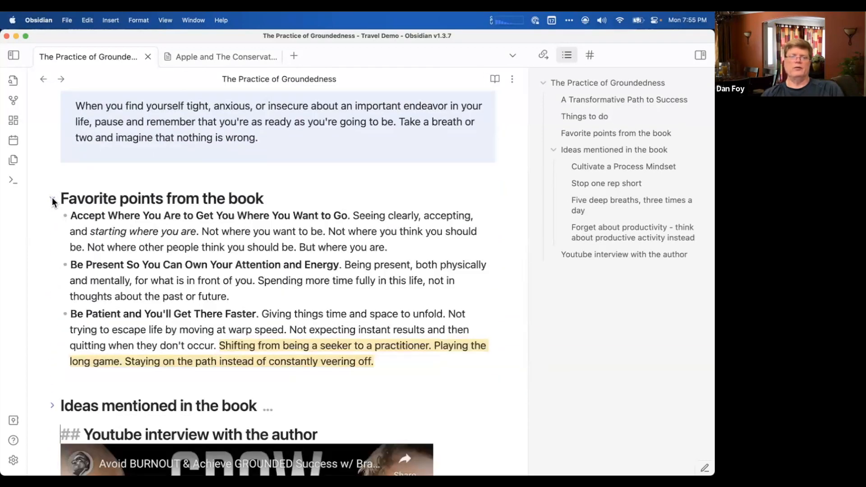
pyautogui.click(52, 199)
pyautogui.scroll(3, 121, 270)
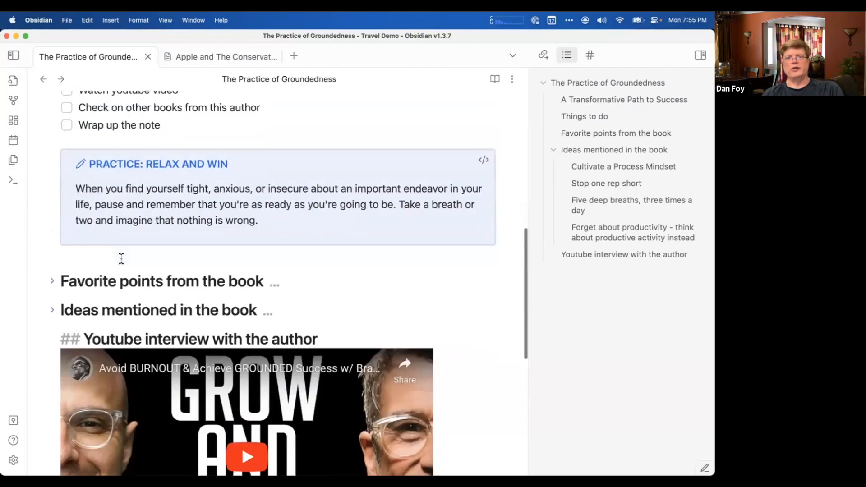
pyautogui.scroll(-5, 121, 259)
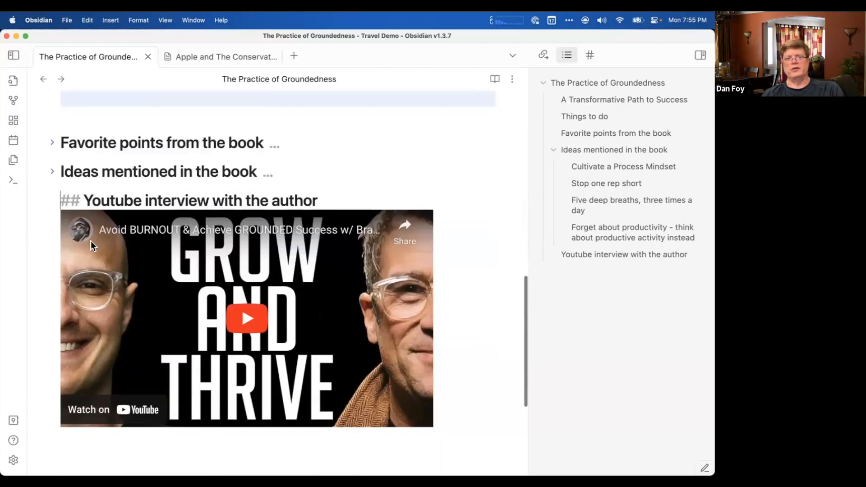
pyautogui.click(52, 172)
pyautogui.click(52, 142)
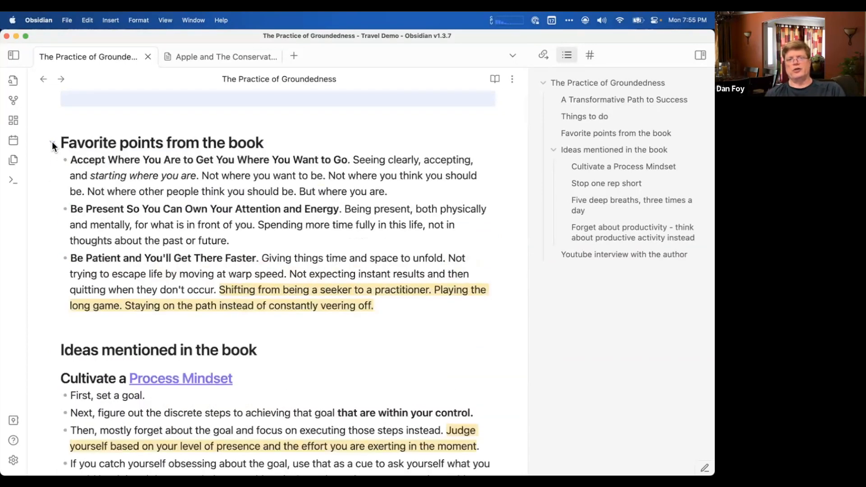
# Examine the Markdown heading marks of The Practice of Groundedness title and the A Transformative Path to Success subheading.
pyautogui.scroll(10, 195, 182)
pyautogui.scroll(6, 195, 181)
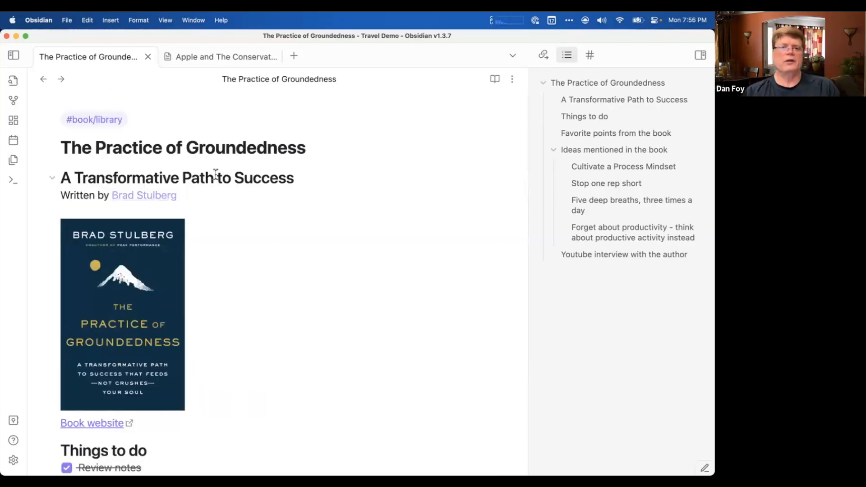
pyautogui.click(308, 149)
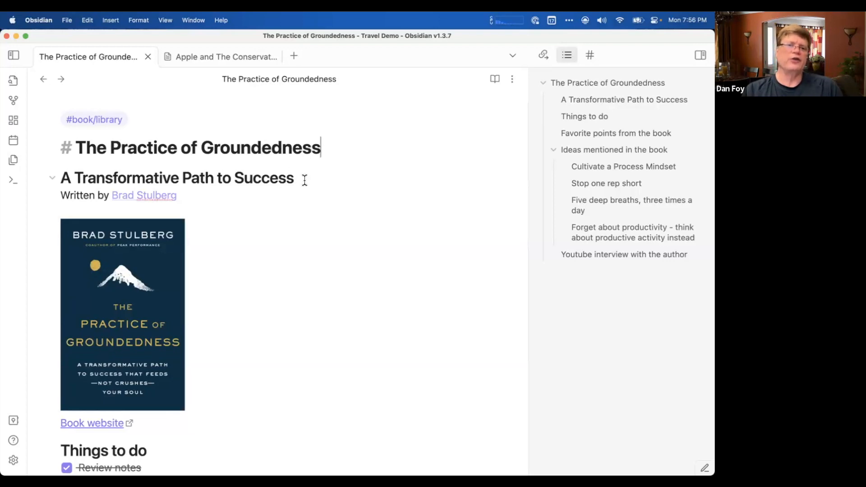
pyautogui.click(303, 180)
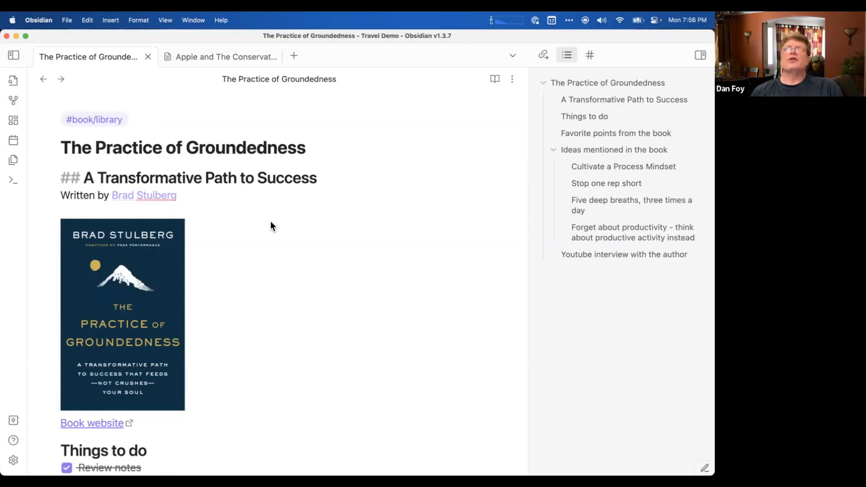
pyautogui.scroll(-5, 270, 222)
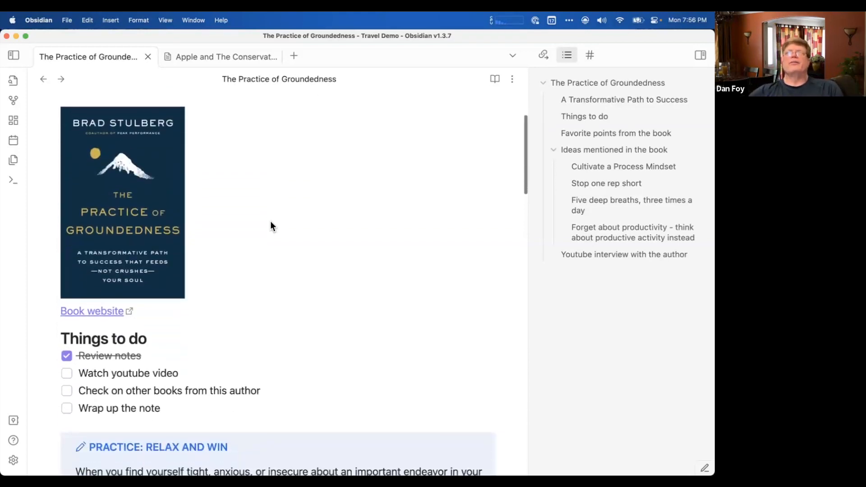
pyautogui.scroll(5, 271, 226)
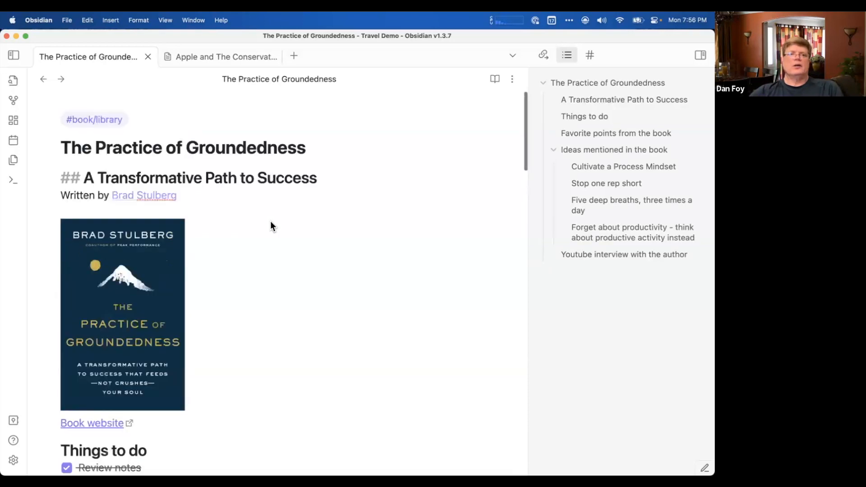
# Show the vault's file list, open the Transportation in Madrid note, and hide the outline pane.
pyautogui.click(14, 56)
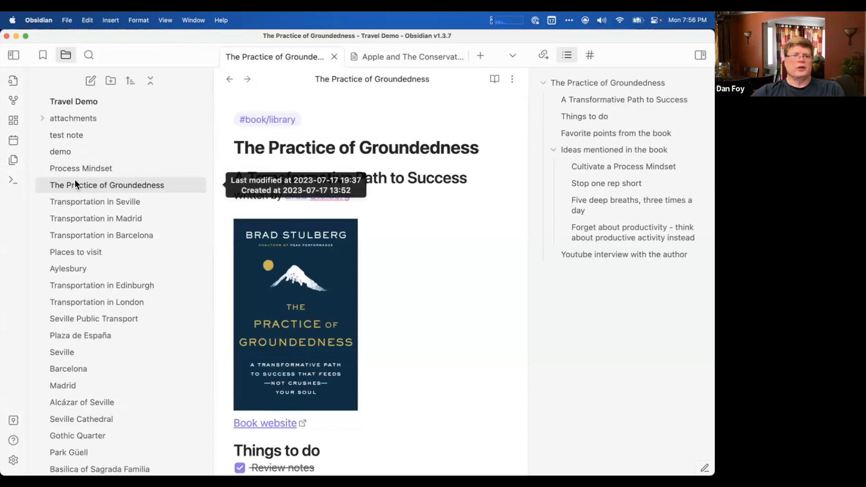
pyautogui.click(76, 206)
pyautogui.click(79, 216)
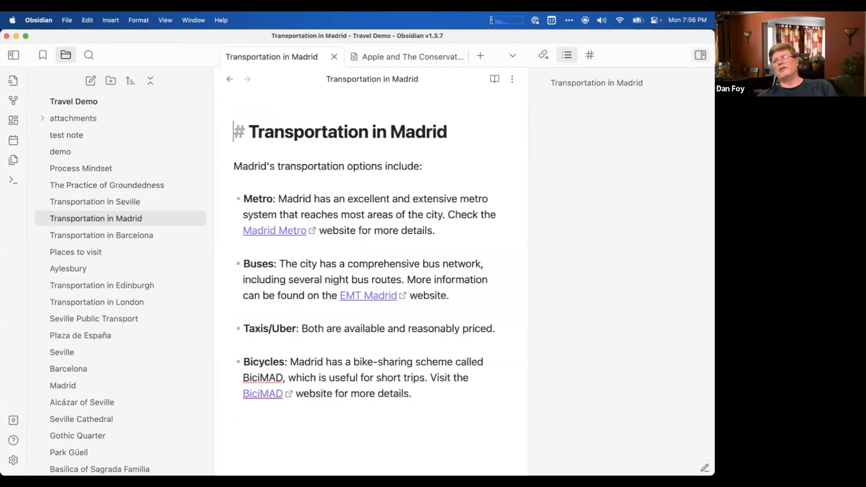
pyautogui.click(700, 55)
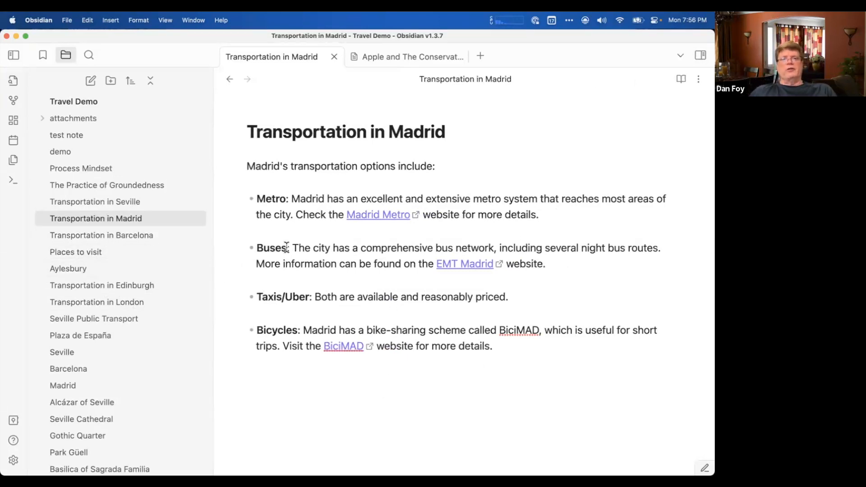
pyautogui.scroll(-3, 287, 247)
pyautogui.scroll(3, 286, 247)
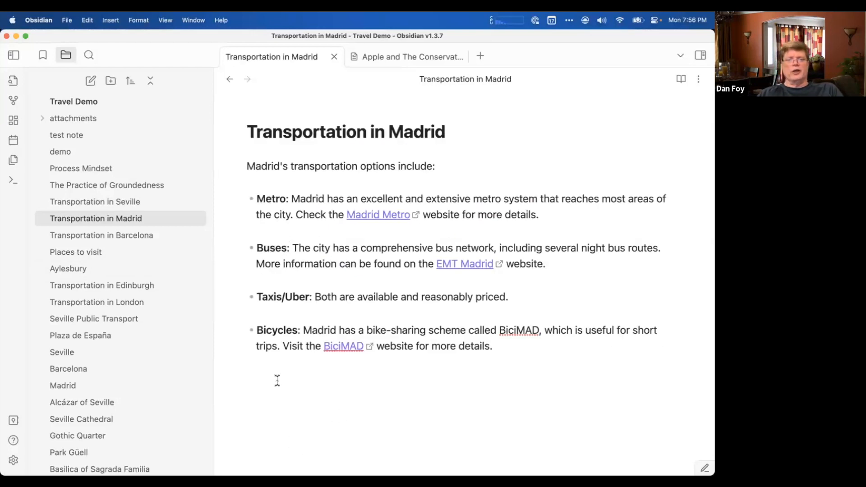
# Look through the vault's list of notes and open the Places to visit note.
pyautogui.scroll(-2, 144, 355)
pyautogui.scroll(-10, 144, 360)
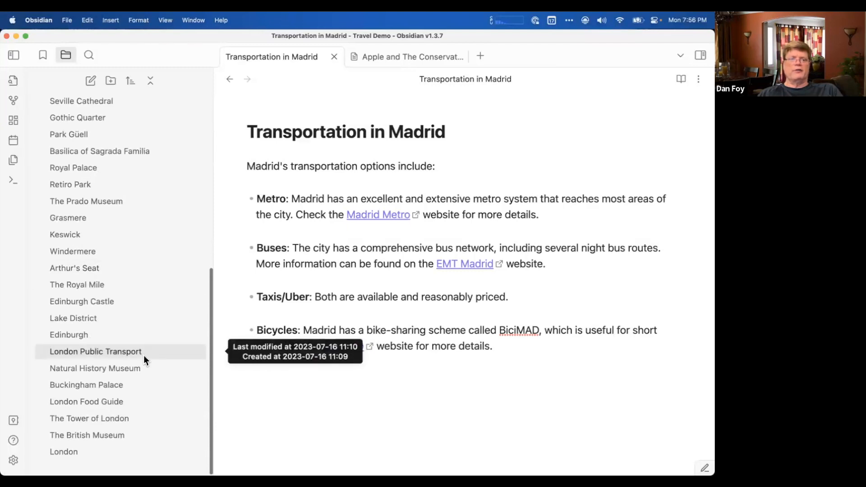
pyautogui.scroll(11, 143, 355)
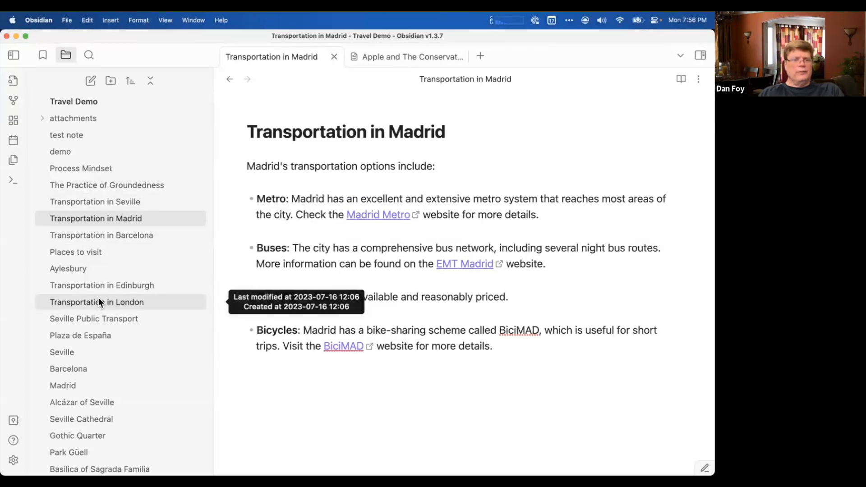
pyautogui.click(92, 258)
pyautogui.scroll(-2, 463, 238)
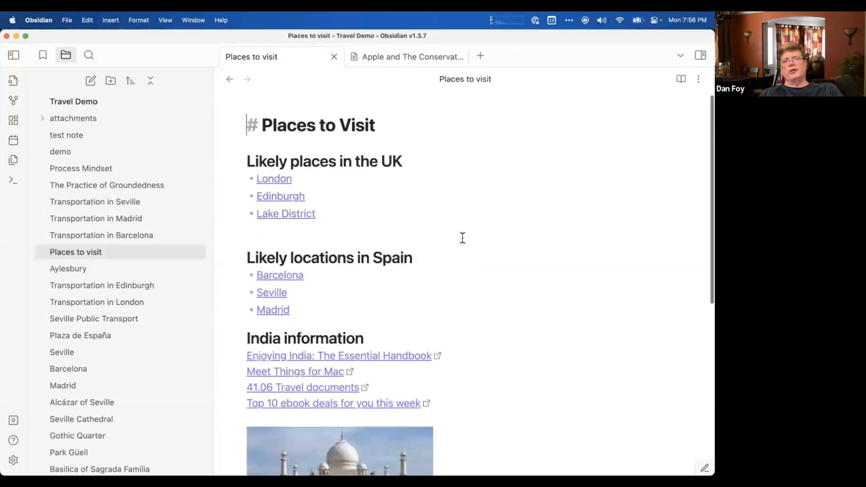
pyautogui.click(463, 237)
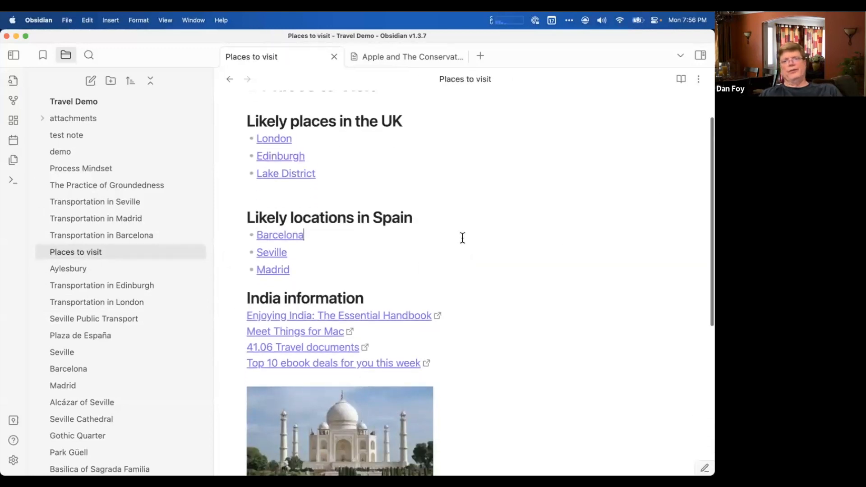
# Examine the Markdown marks of the Likely places in the UK and India information headings and the Seville and Madrid links.
pyautogui.click(429, 123)
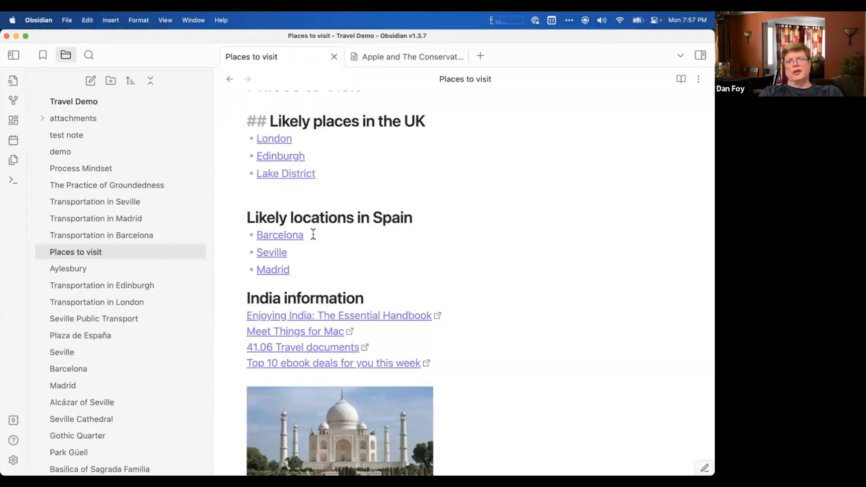
pyautogui.scroll(-2, 314, 237)
pyautogui.click(383, 199)
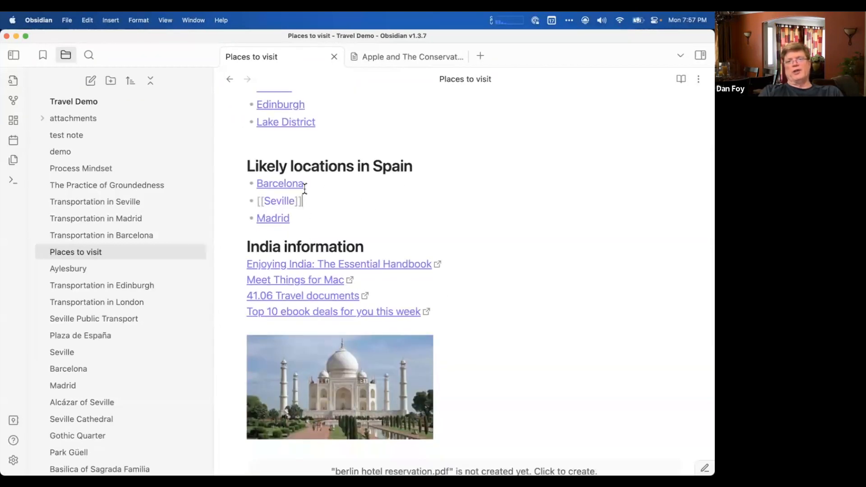
pyautogui.click(311, 229)
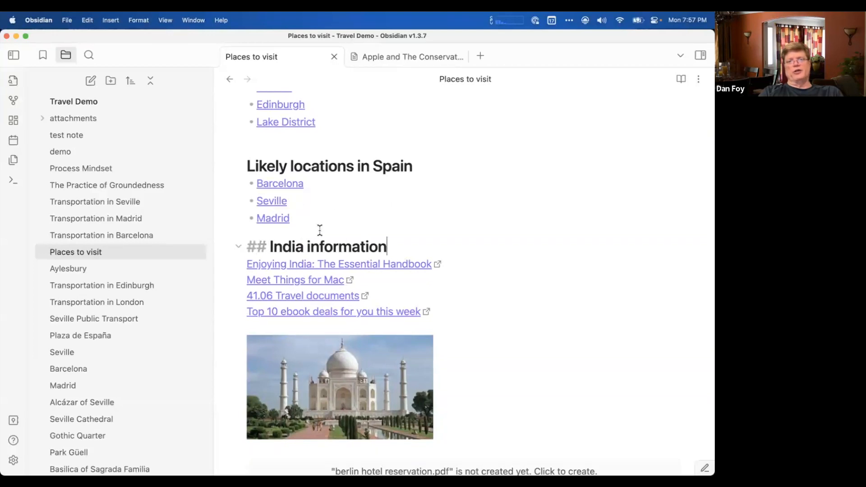
pyautogui.click(360, 213)
pyautogui.scroll(-3, 360, 213)
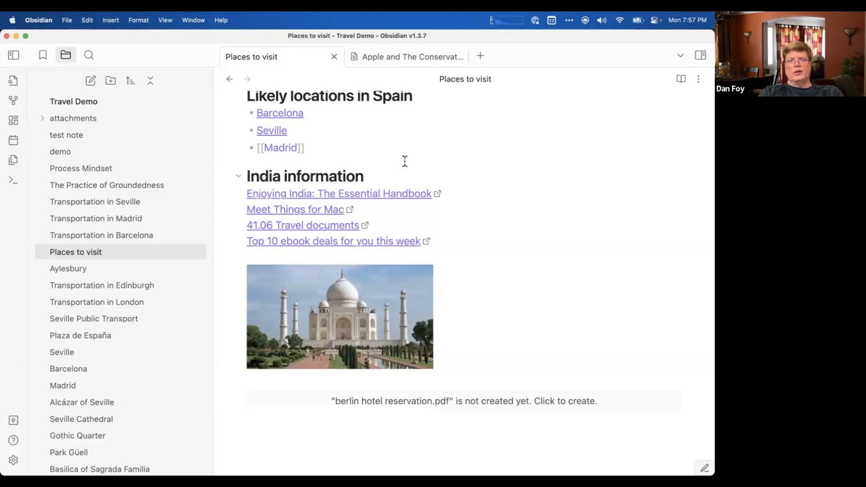
pyautogui.scroll(7, 406, 161)
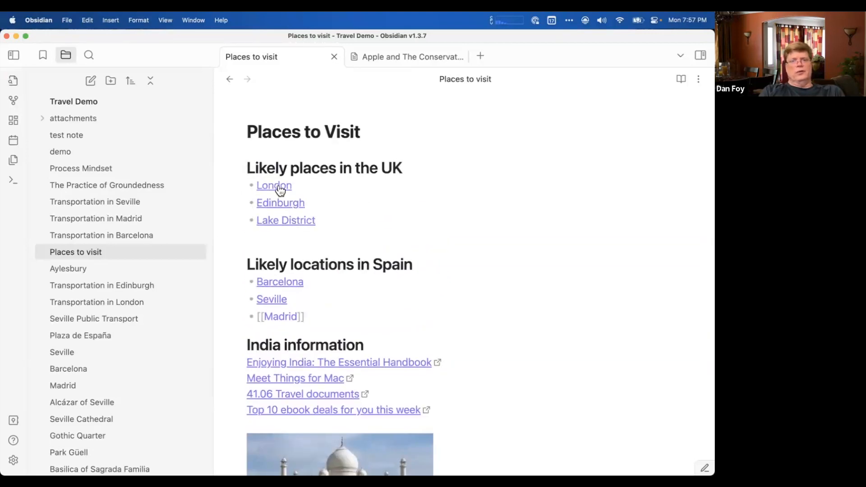
# Follow the London link in Places to Visit and The British Museum link under London's Main Attractions.
pyautogui.click(309, 182)
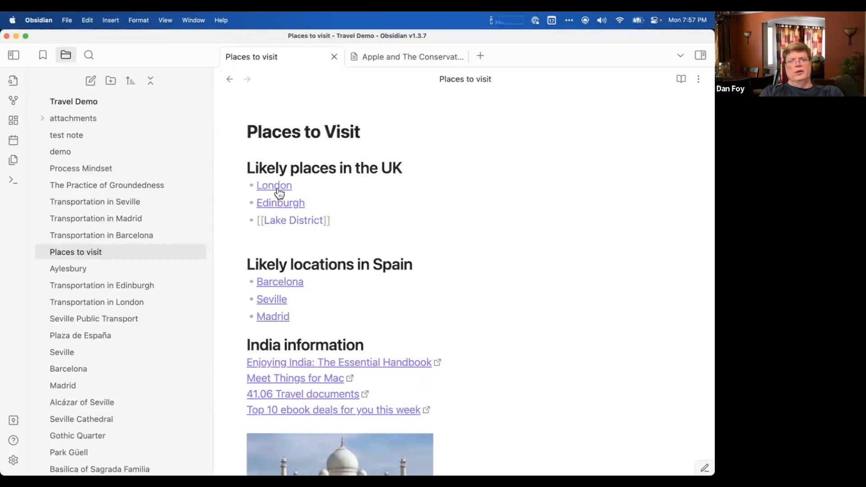
pyautogui.click(277, 186)
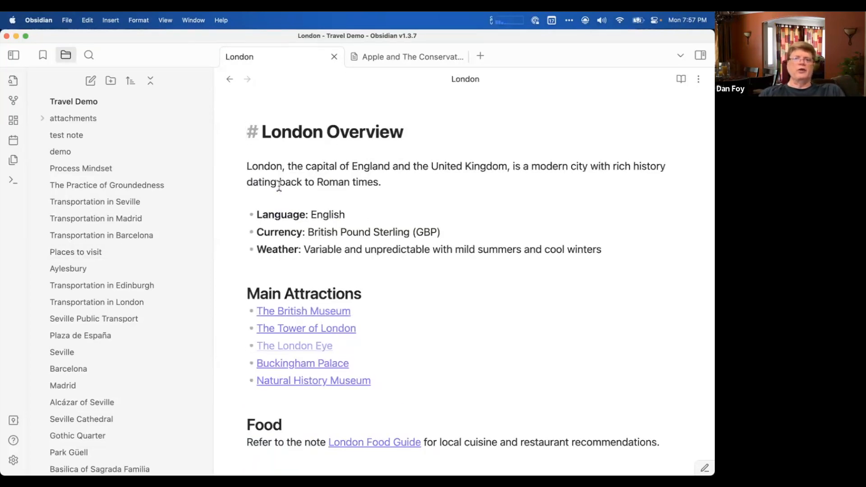
pyautogui.scroll(-1, 280, 185)
pyautogui.scroll(-5, 279, 186)
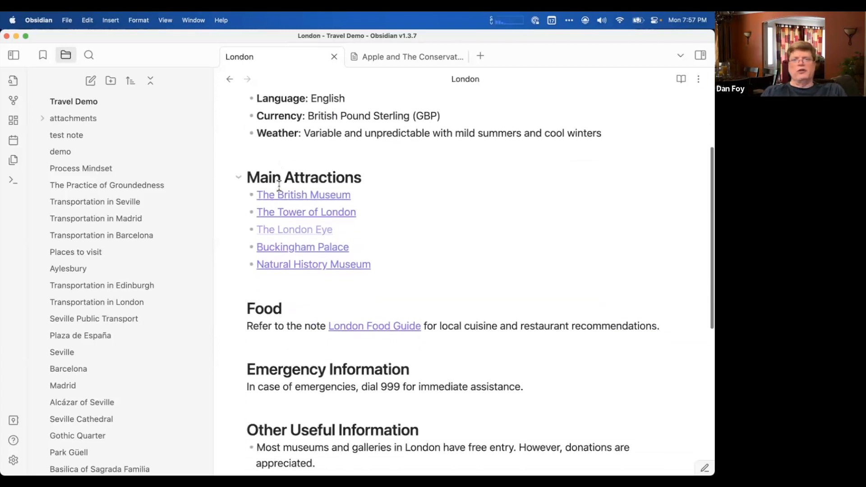
pyautogui.click(325, 198)
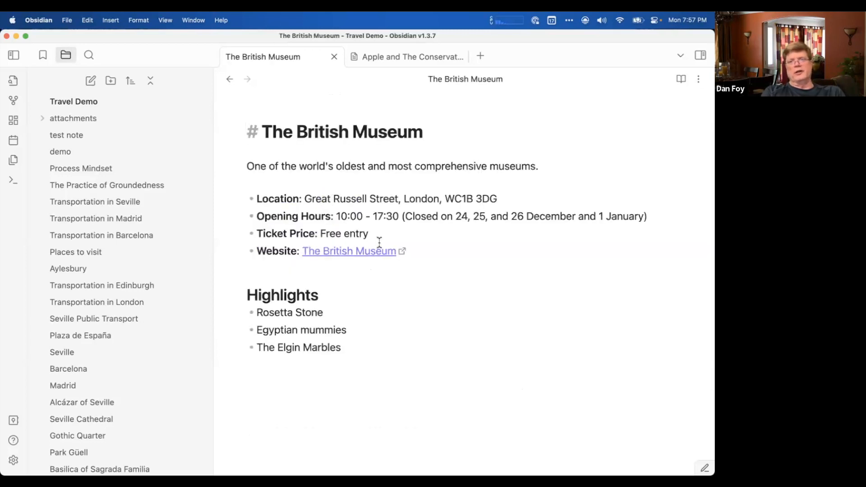
pyautogui.scroll(1, 380, 243)
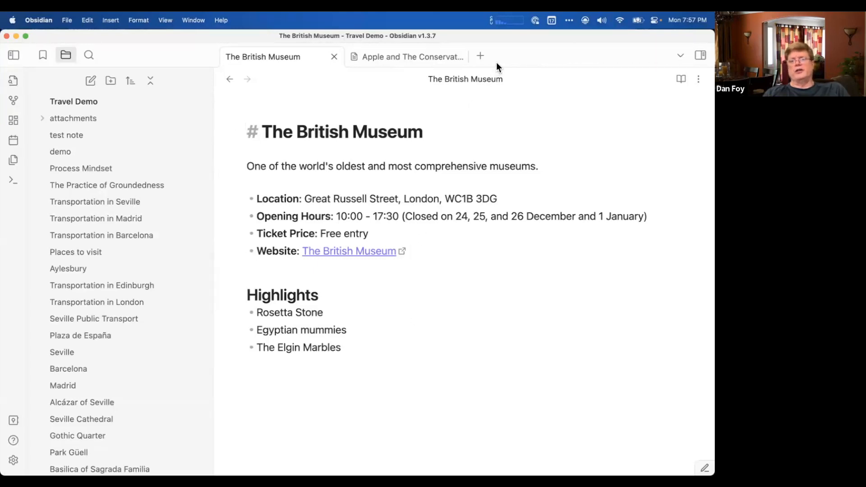
# Create a new note in the Travel Demo vault titled "New place in the UK".
pyautogui.press('super+n')
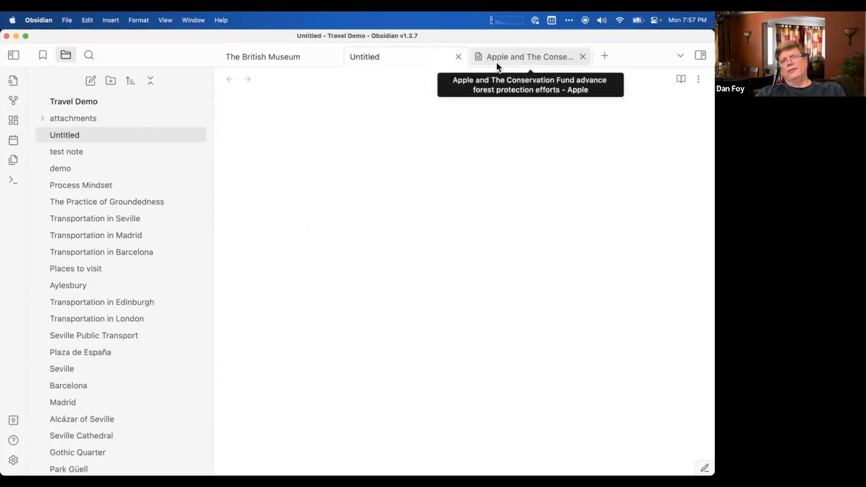
pyautogui.write('New place in the UK')
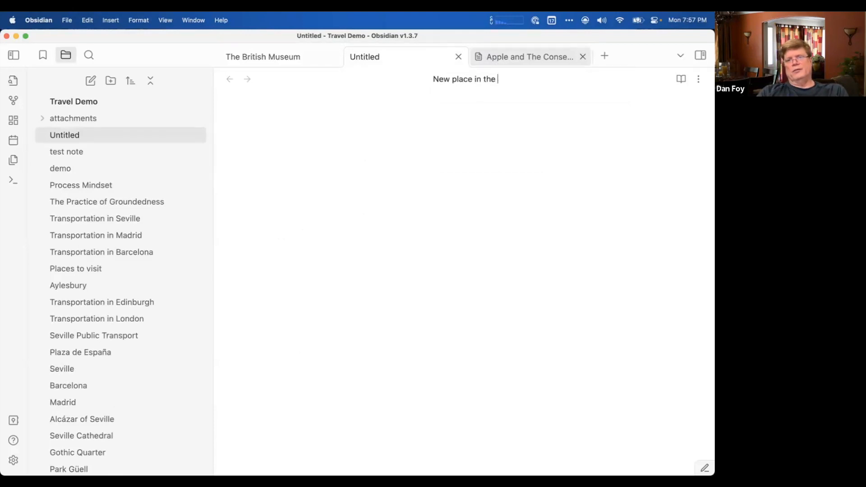
pyautogui.press('Return')
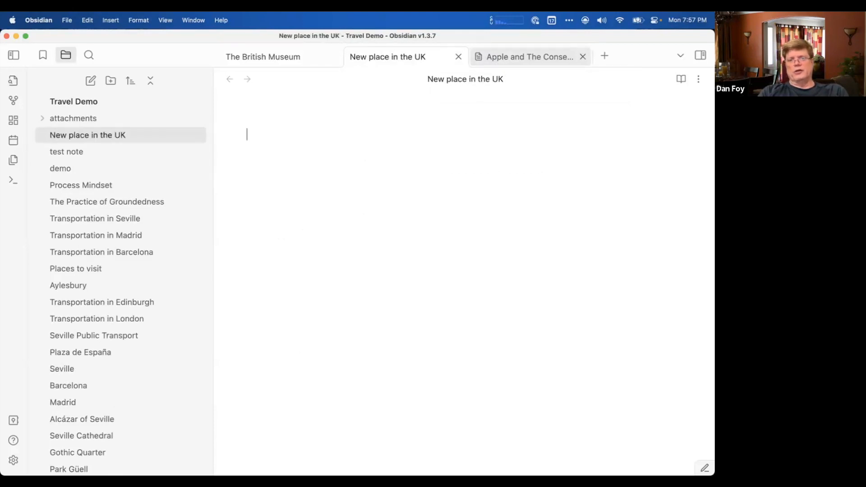
# Add the level-one Markdown heading "Research Stonehenge" to the note's body, with a new line below it.
pyautogui.write('# ')
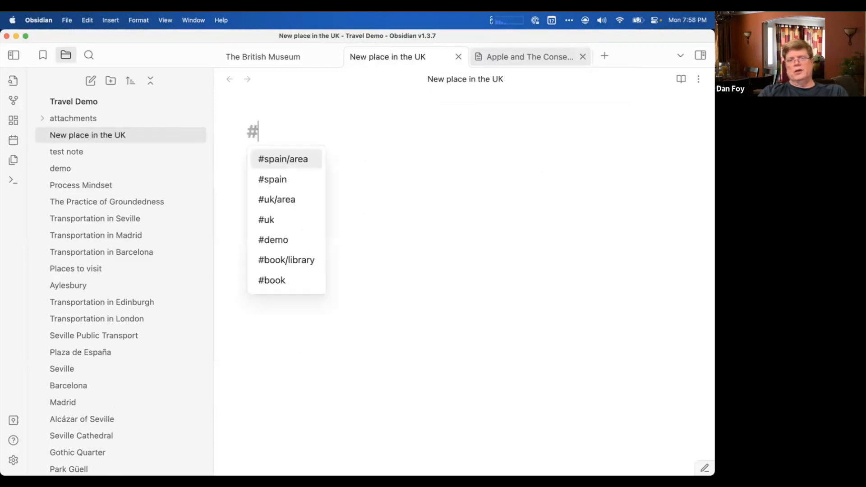
pyautogui.write("Here's")
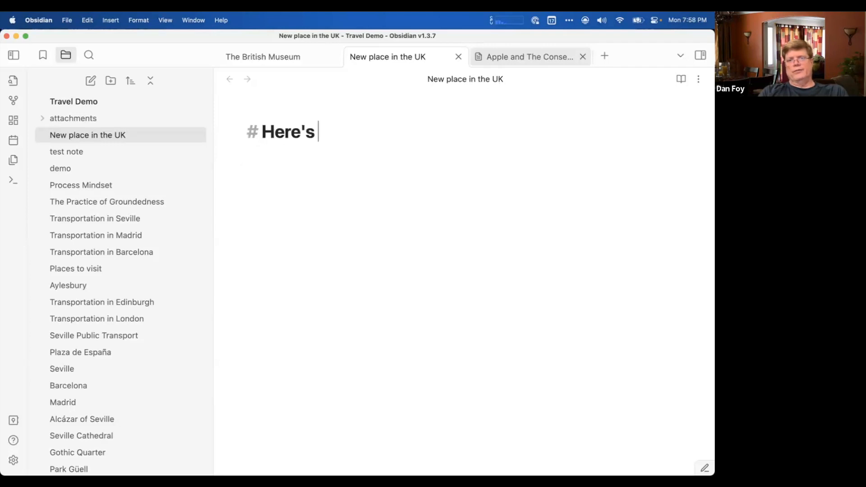
pyautogui.press('BackSpace')
pyautogui.press('BackSpace')
pyautogui.press('BackSpace')
pyautogui.press('BackSpace')
pyautogui.press('BackSpace')
pyautogui.press('BackSpace')
pyautogui.press('BackSpace')
pyautogui.write('Resar')
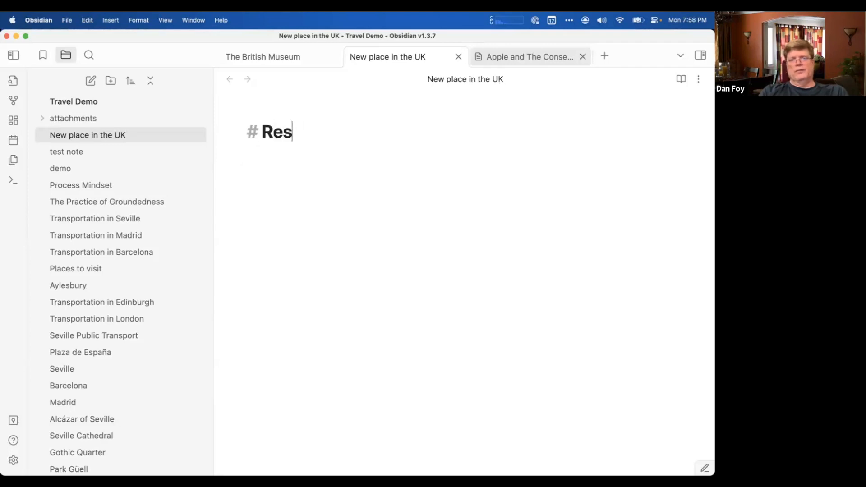
pyautogui.press('BackSpace')
pyautogui.press('BackSpace')
pyautogui.write('earch this')
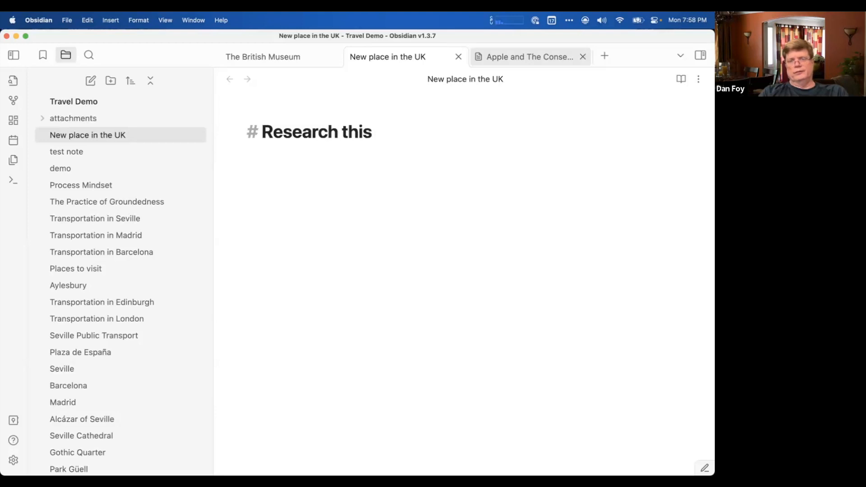
pyautogui.press('BackSpace')
pyautogui.press('BackSpace')
pyautogui.press('BackSpace')
pyautogui.press('BackSpace')
pyautogui.write('s')
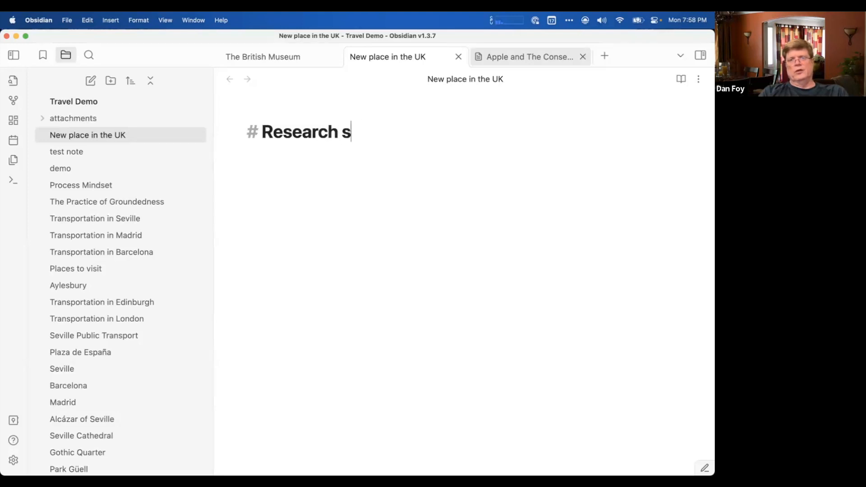
pyautogui.press('BackSpace')
pyautogui.write('Stonehenge')
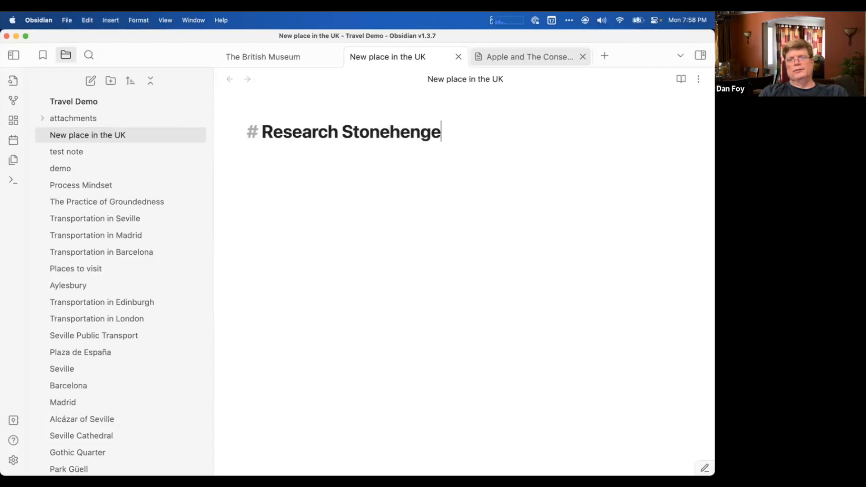
pyautogui.press('Return')
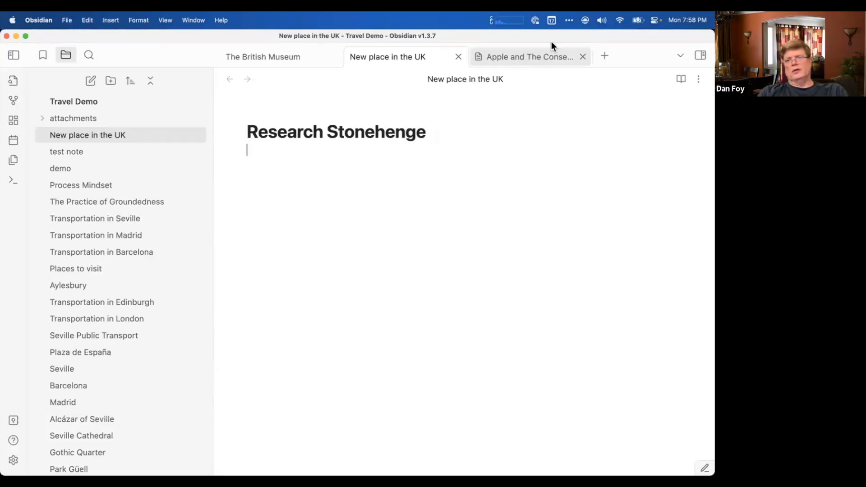
# Rename the "New place in the UK" note as "Stonehenge".
pyautogui.click(488, 82)
pyautogui.write('Stonehen')
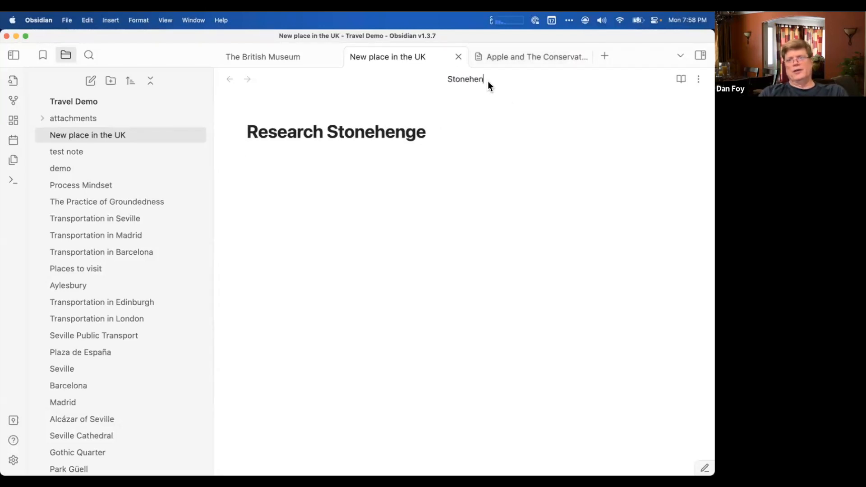
pyautogui.write('ge')
pyautogui.press('Return')
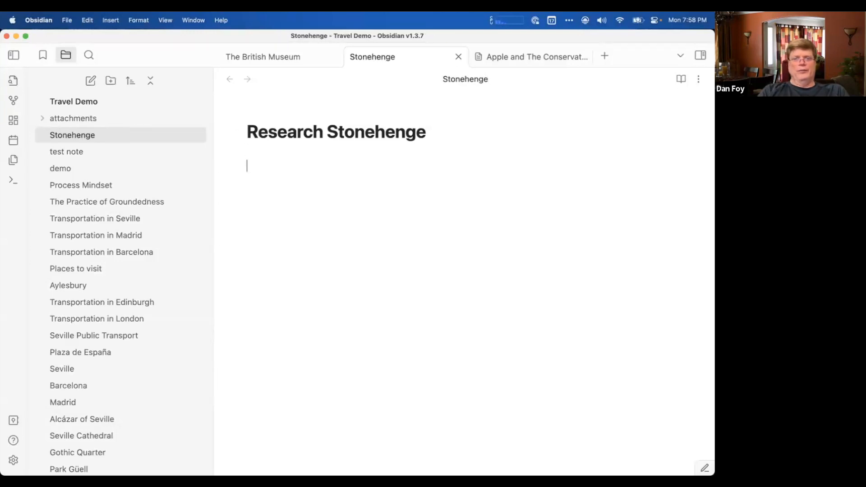
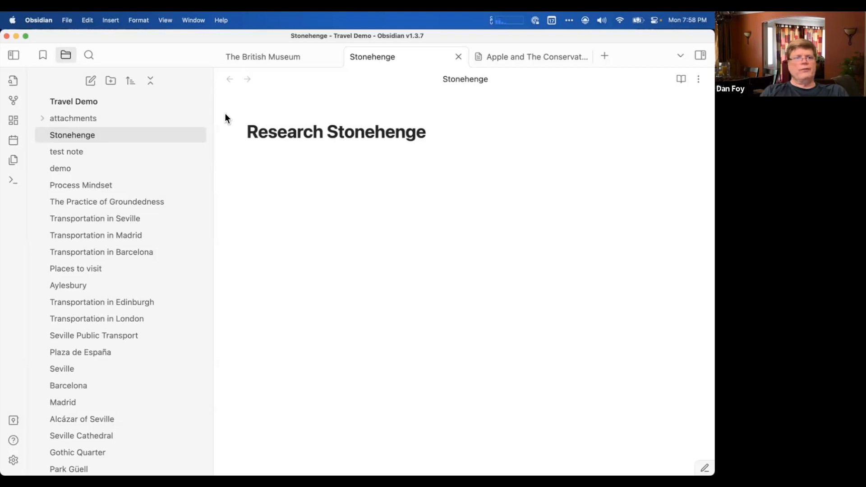
# Search the vault's notes for "places" and open the "Places to visit" note.
pyautogui.press('super+o')
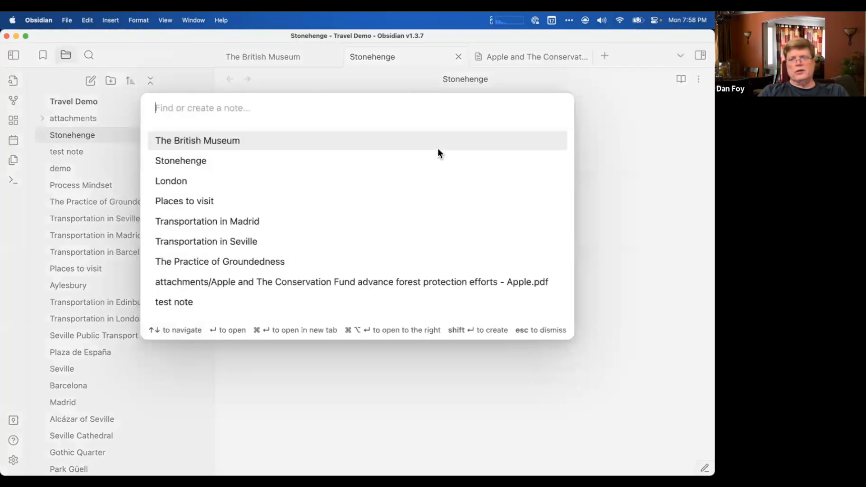
pyautogui.write('places')
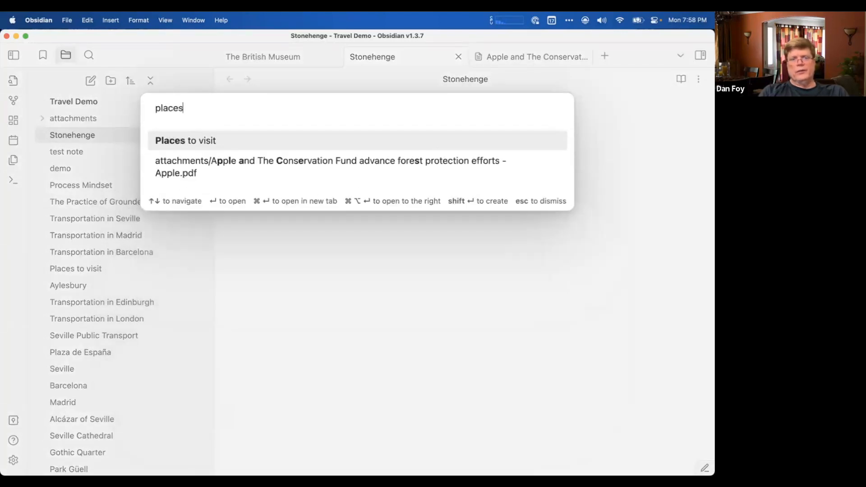
pyautogui.press('Escape')
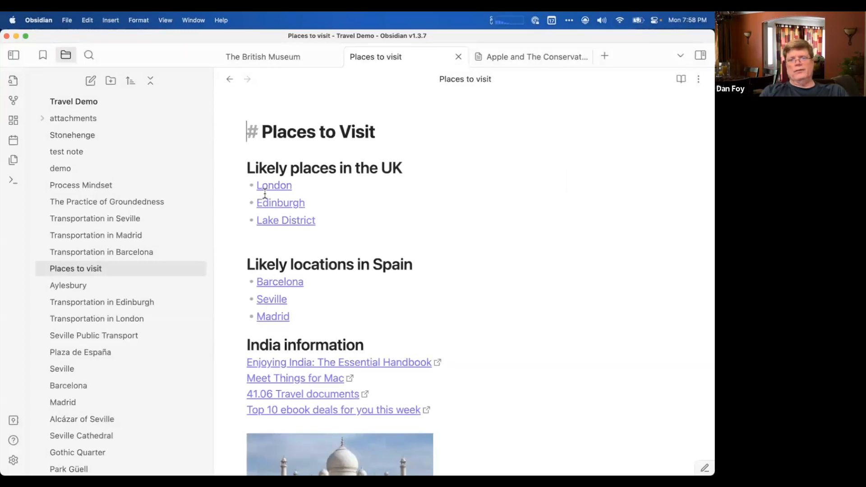
# Add a bullet below Lake District in the UK list with an internal link to the Stonehenge note.
pyautogui.click(325, 221)
pyautogui.press('Return')
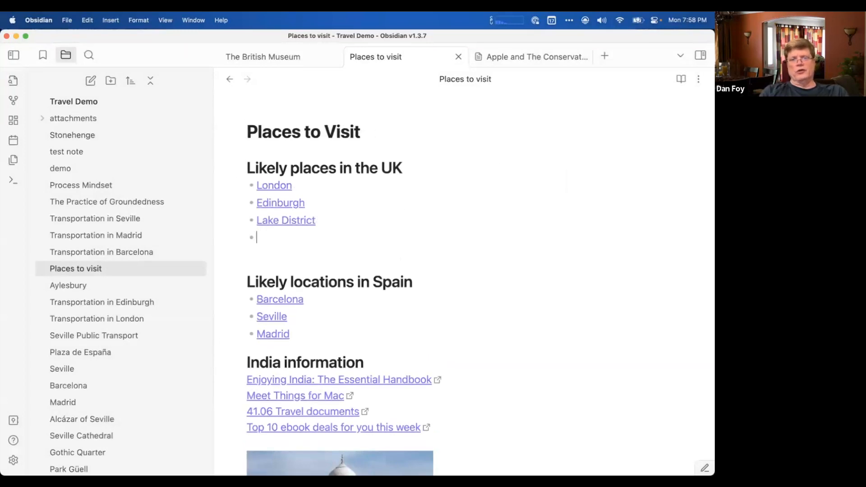
pyautogui.write('[[ston')
pyautogui.press('Return')
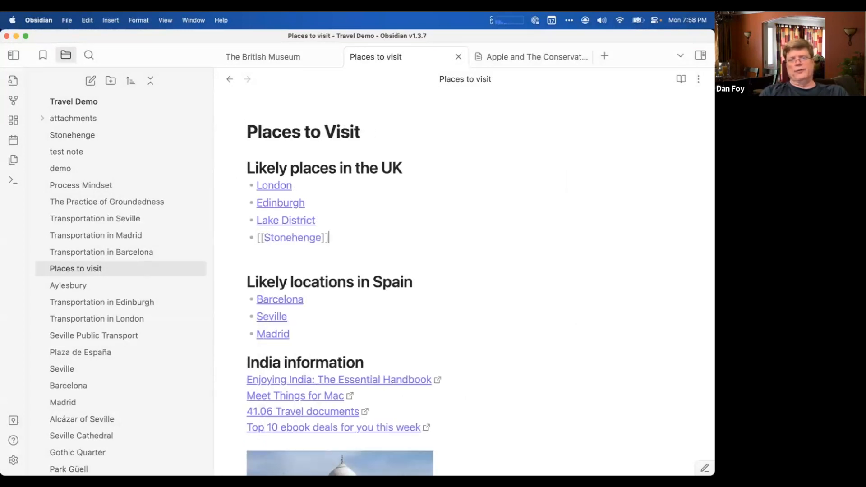
pyautogui.click(377, 221)
pyautogui.click(361, 268)
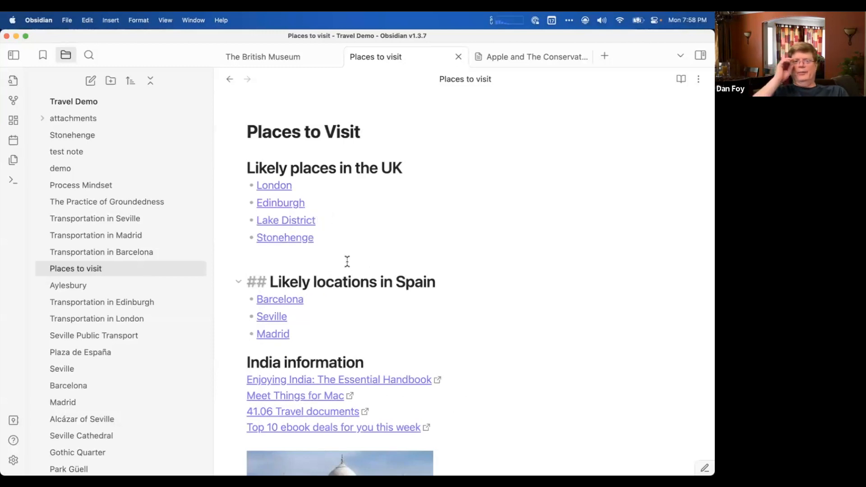
pyautogui.click(315, 256)
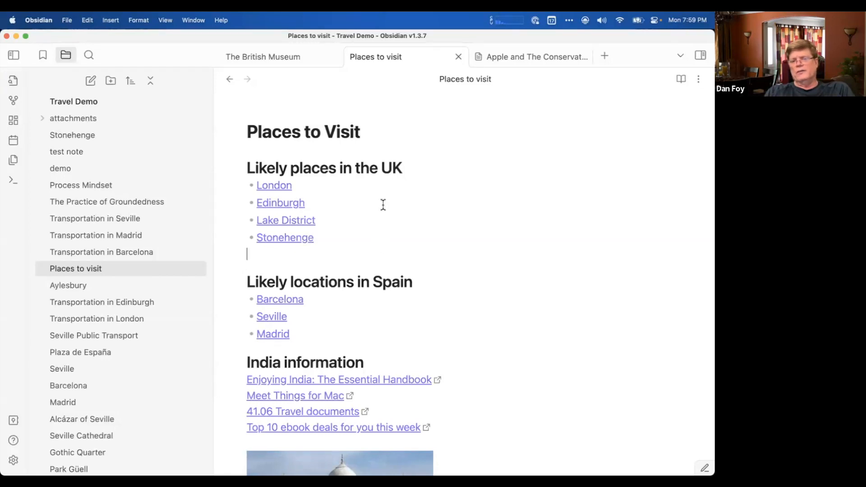
# Add another bullet below Stonehenge and begin an internal link in it with double square brackets.
pyautogui.scroll(-3, 383, 204)
pyautogui.scroll(3, 383, 205)
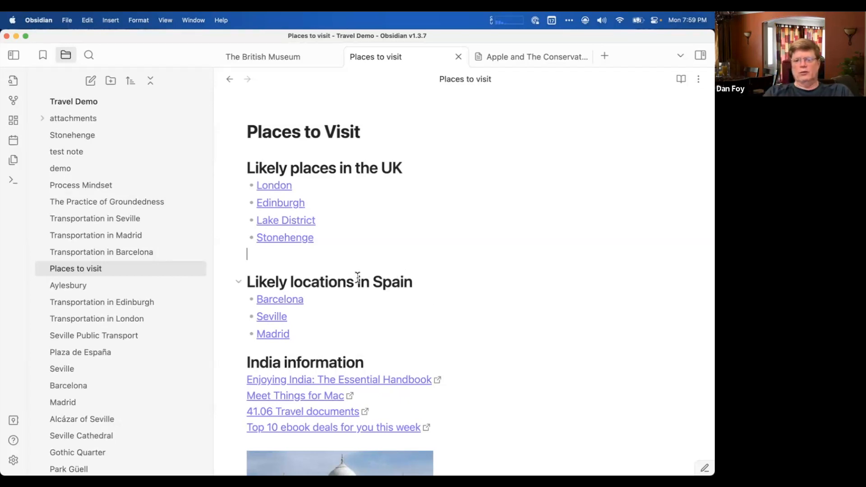
pyautogui.click(335, 242)
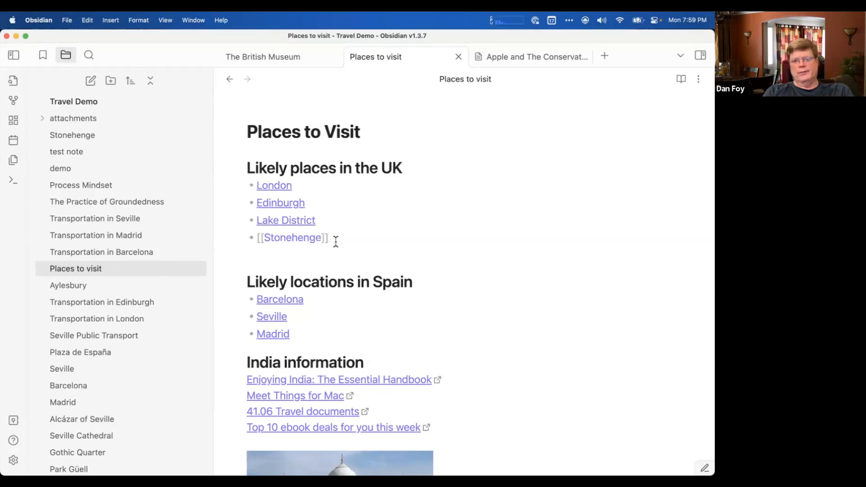
pyautogui.press('Return')
pyautogui.write('[[')
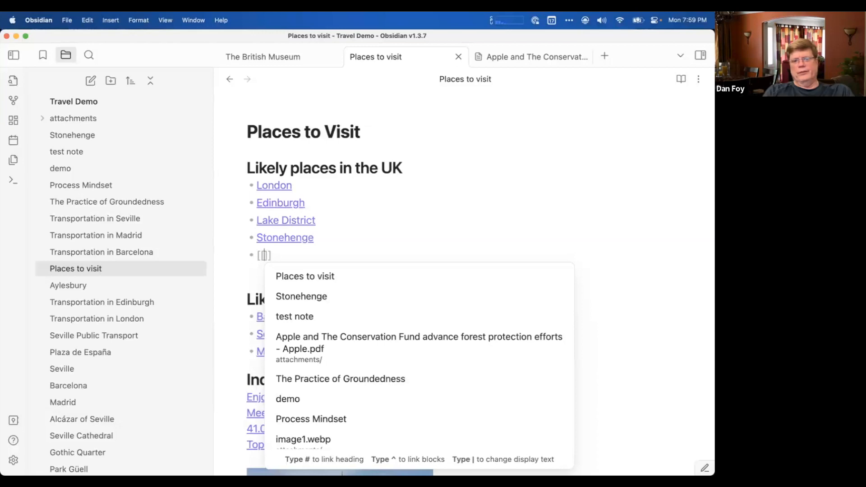
pyautogui.press('BackSpace')
pyautogui.press('BackSpace')
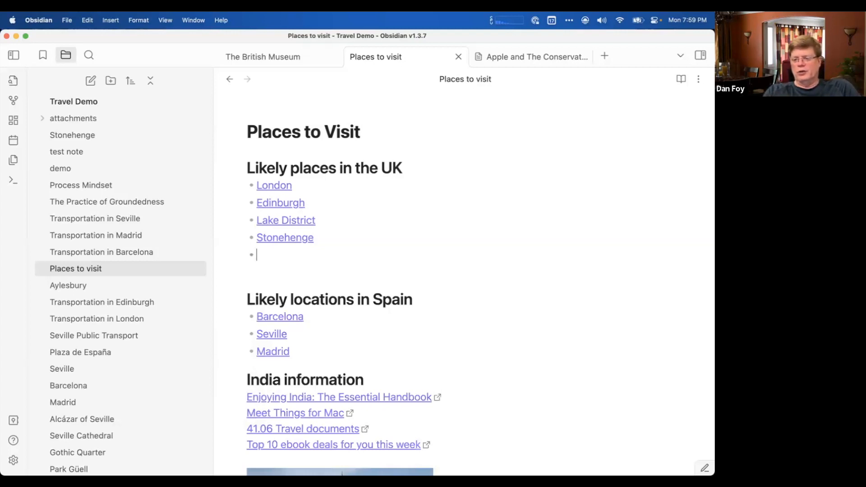
pyautogui.write('[')
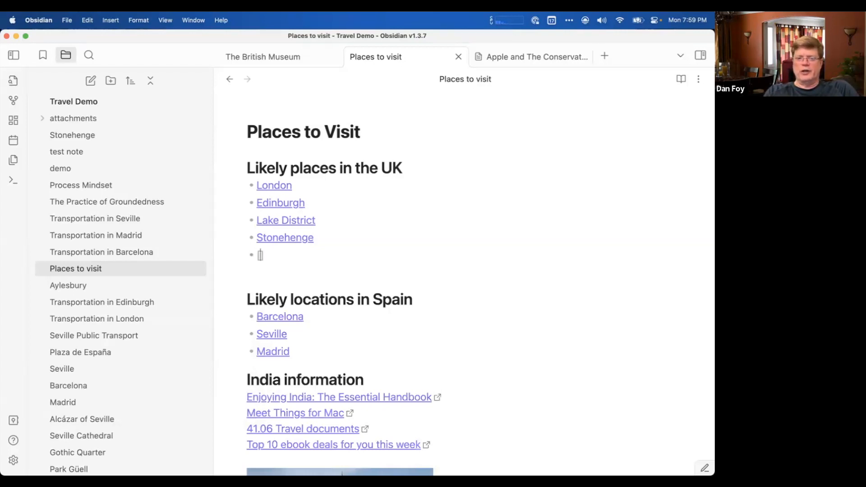
pyautogui.write('[')
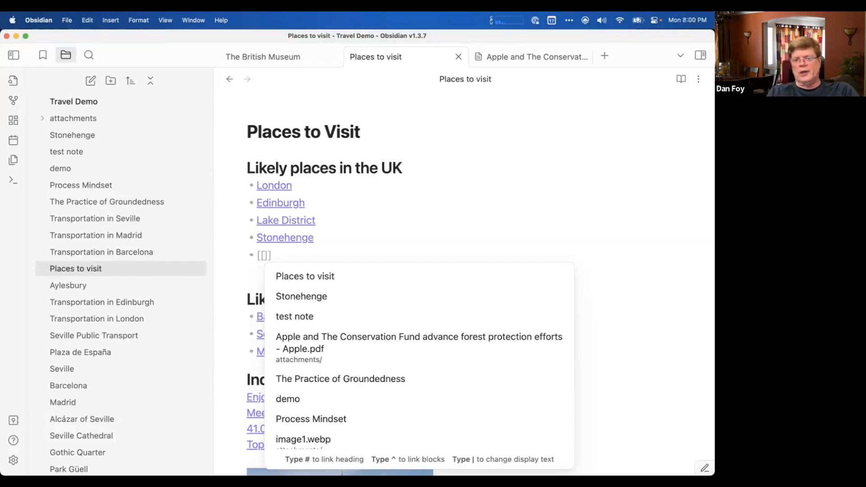
# Browse the suggested notes, narrow them with "lond ey", and link the new bullet to The London Eye.
pyautogui.scroll(-20, 374, 310)
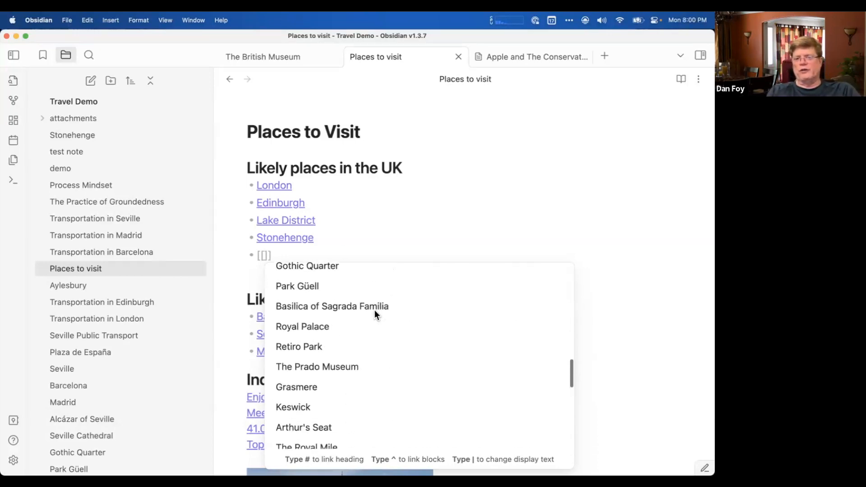
pyautogui.scroll(20, 375, 310)
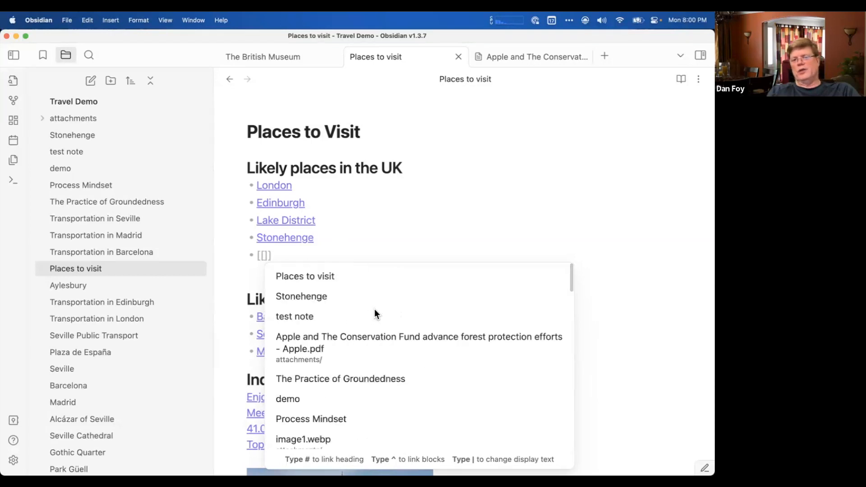
pyautogui.scroll(-20, 375, 310)
pyautogui.scroll(20, 375, 309)
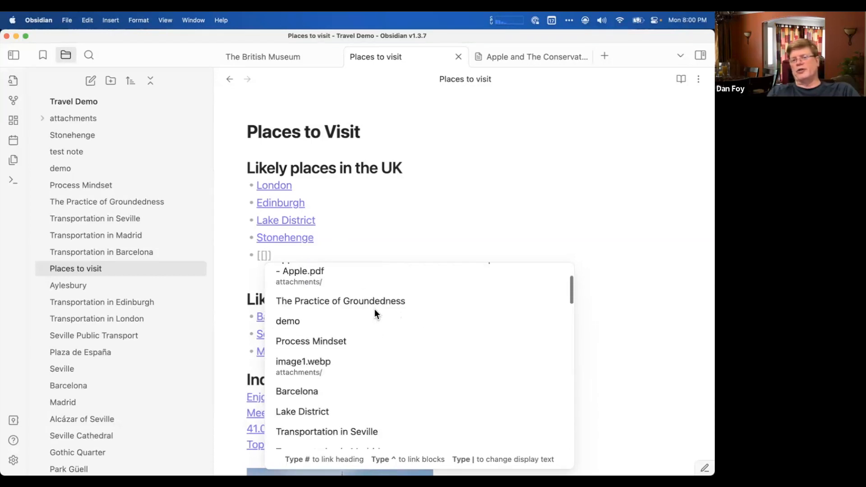
pyautogui.scroll(-20, 374, 310)
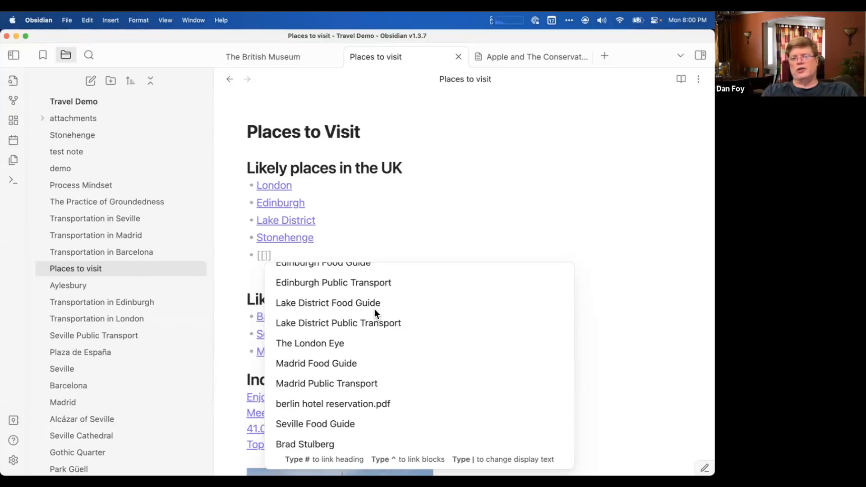
pyautogui.write('lond')
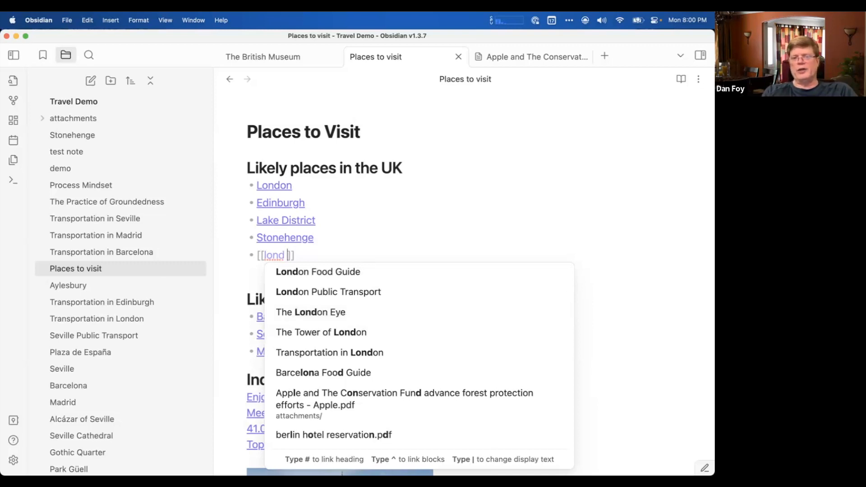
pyautogui.write('ey')
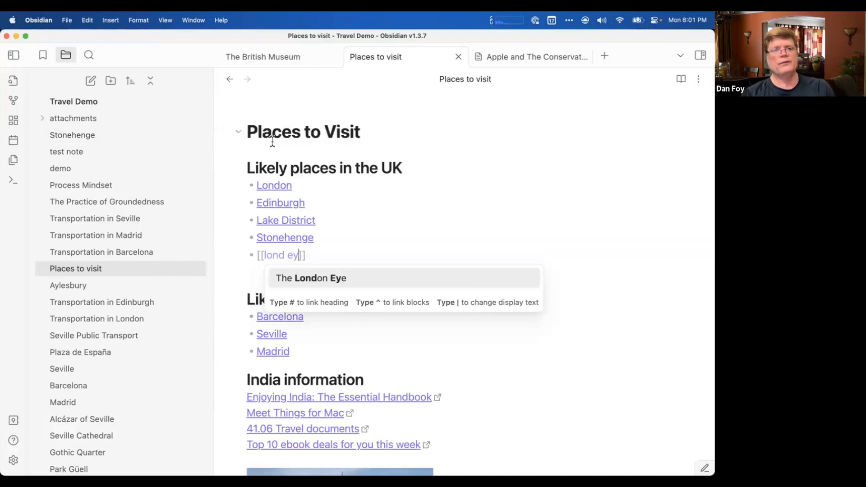
pyautogui.click(332, 278)
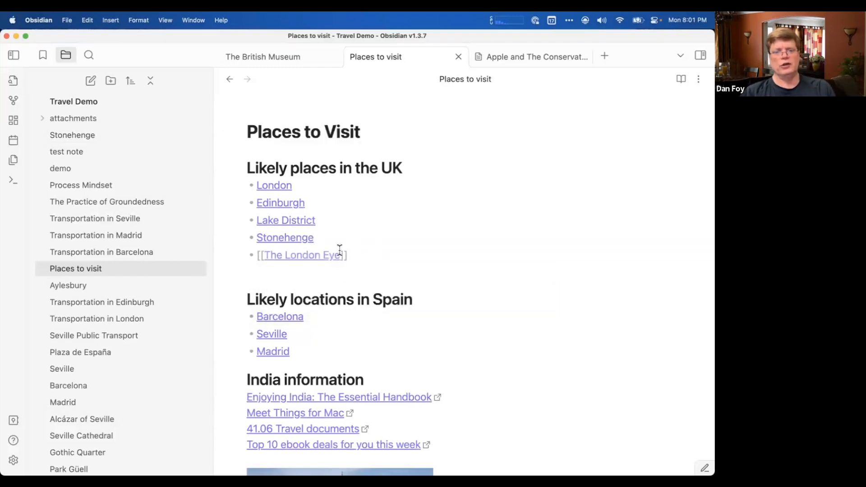
# Erase the London Eye link back to its opening brackets, browse the suggested notes, and dismiss the suggestions.
pyautogui.press('BackSpace')
pyautogui.press('BackSpace')
pyautogui.press('BackSpace')
pyautogui.press('BackSpace')
pyautogui.press('BackSpace')
pyautogui.press('BackSpace')
pyautogui.press('BackSpace')
pyautogui.press('BackSpace')
pyautogui.press('BackSpace')
pyautogui.press('BackSpace')
pyautogui.press('BackSpace')
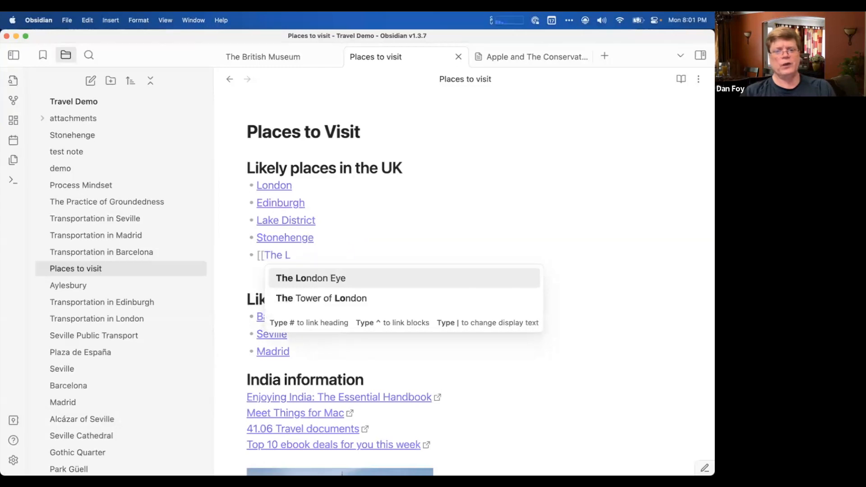
pyautogui.press('BackSpace')
pyautogui.press('BackSpace')
pyautogui.press('BackSpace')
pyautogui.press('BackSpace')
pyautogui.press('BackSpace')
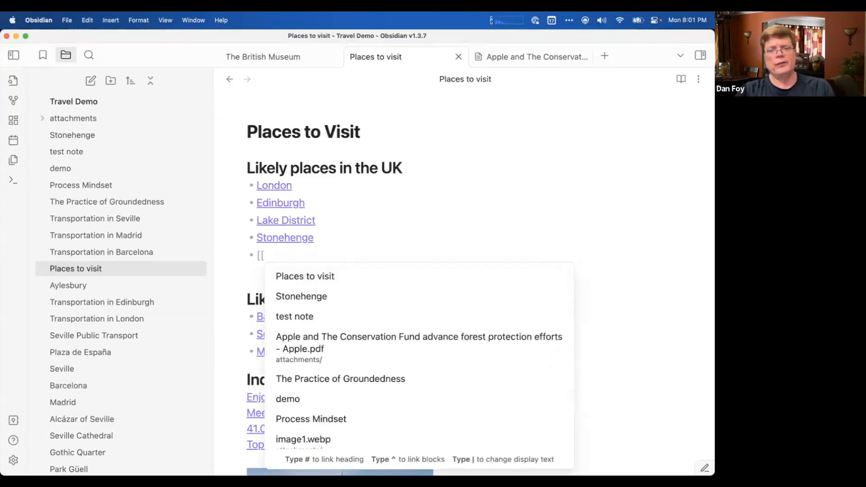
pyautogui.scroll(-10, 402, 339)
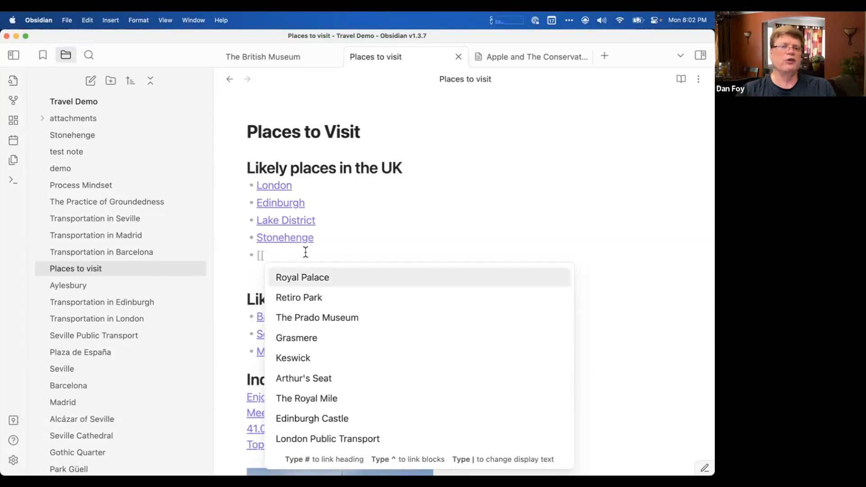
pyautogui.press('Escape')
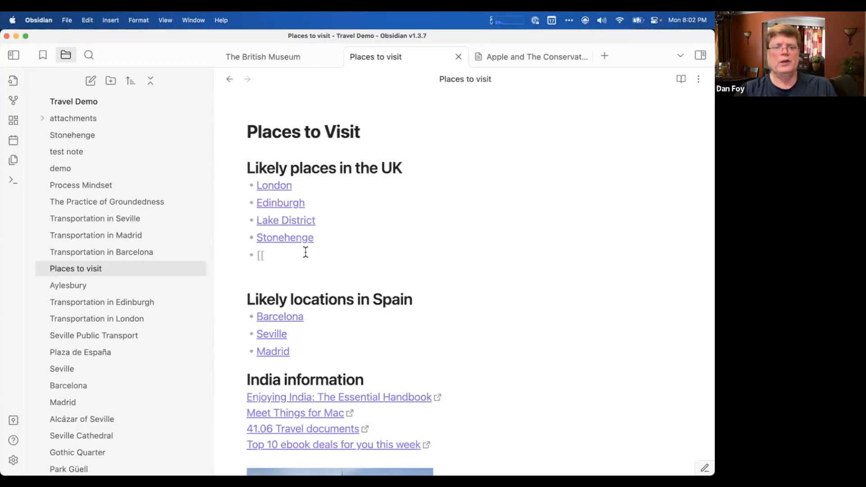
# Delete the leftover brackets, the empty bullet and the extra line below Stonehenge.
pyautogui.press('BackSpace')
pyautogui.press('BackSpace')
pyautogui.press('BackSpace')
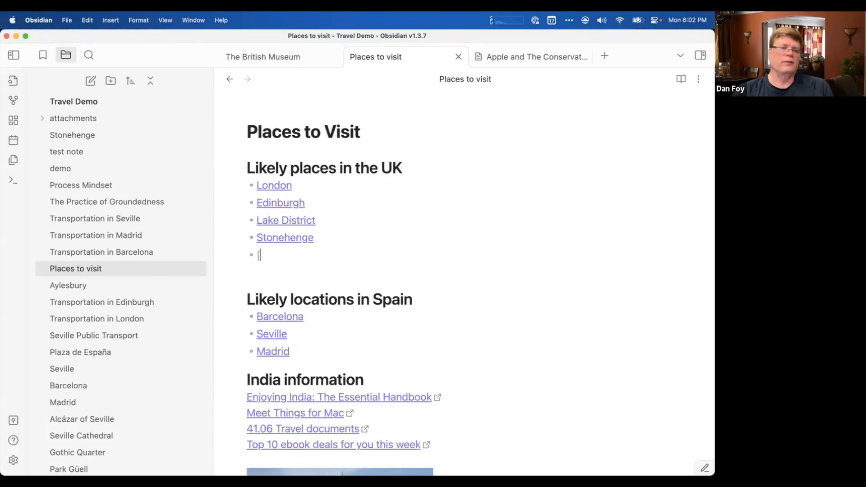
pyautogui.press('BackSpace')
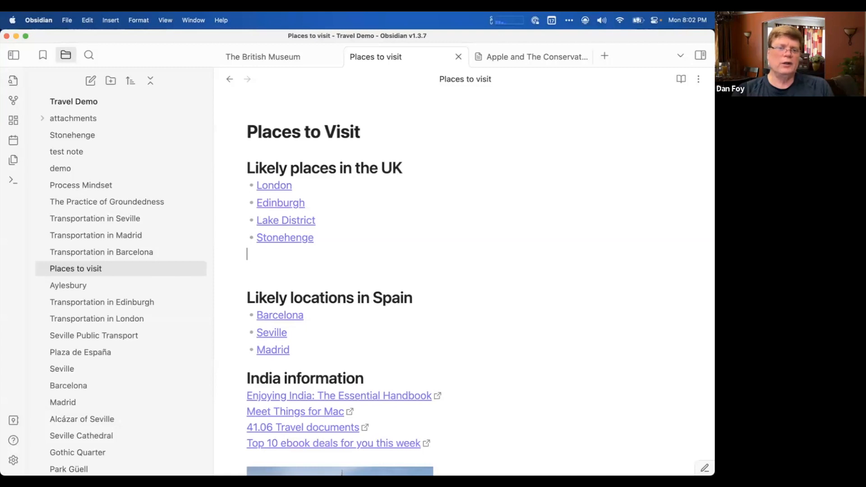
pyautogui.press('BackSpace')
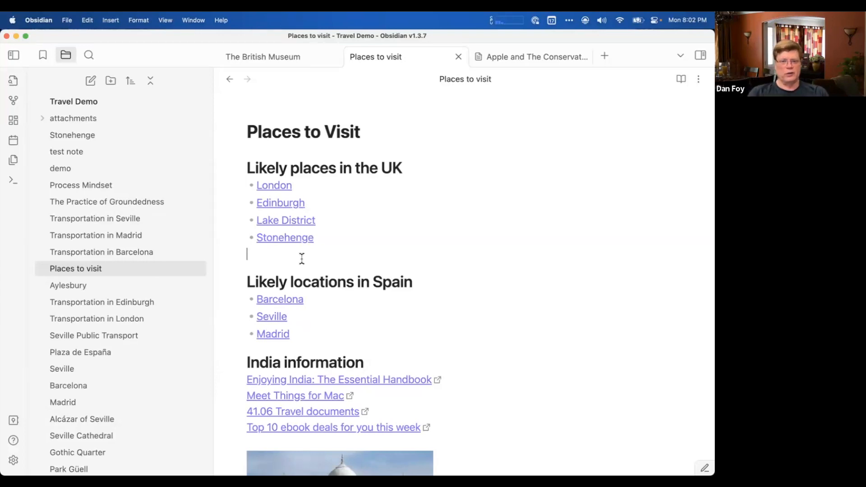
# Switch to Brave to view The Practice of Groundedness book page, and return to the Places to visit note in Obsidian.
pyautogui.scroll(-3, 302, 258)
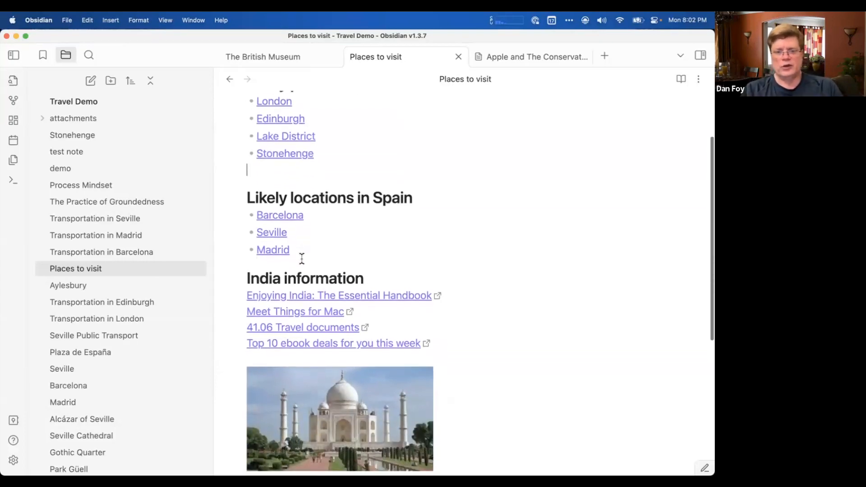
pyautogui.scroll(3, 302, 258)
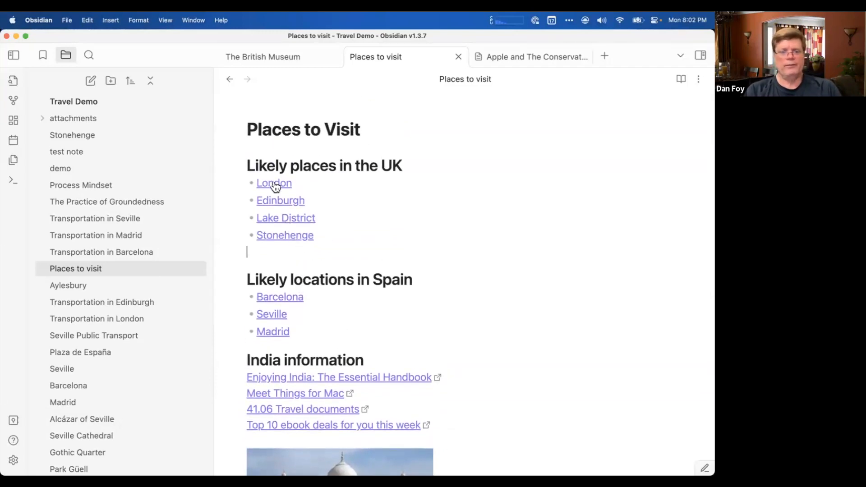
pyautogui.click(326, 256)
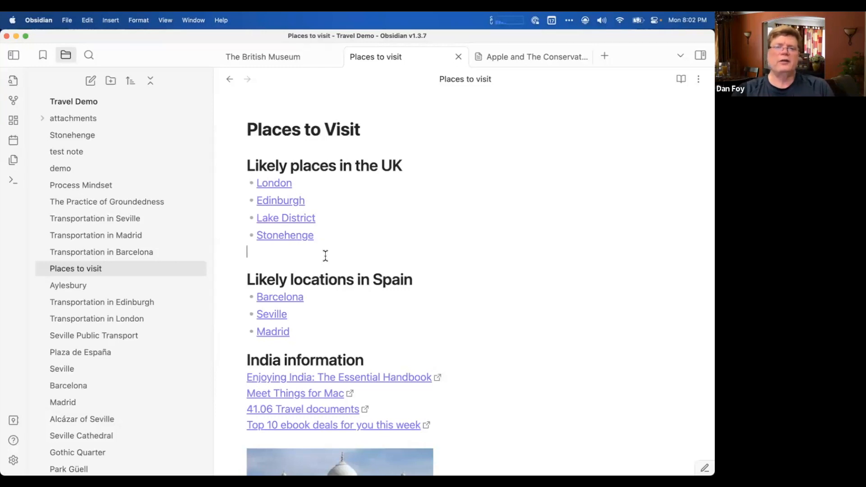
pyautogui.press('super+Tab')
pyautogui.press('super+Tab')
pyautogui.press('super+Tab')
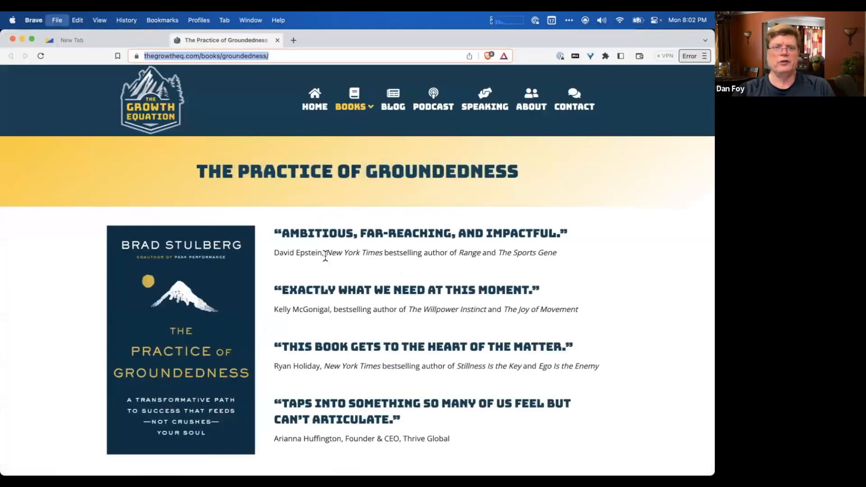
pyautogui.press('super+Tab')
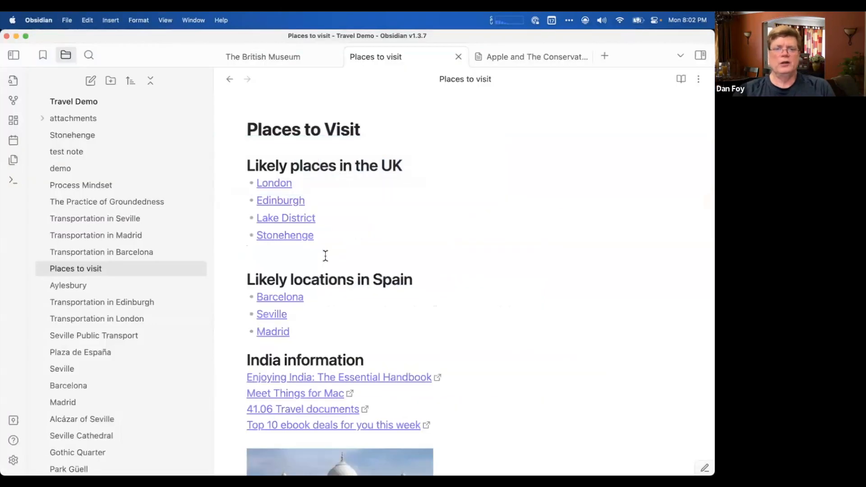
# Add the text "Book Link" on a new line between the UK list and the "Likely locations in Spain" heading.
pyautogui.click(326, 256)
pyautogui.press('Return')
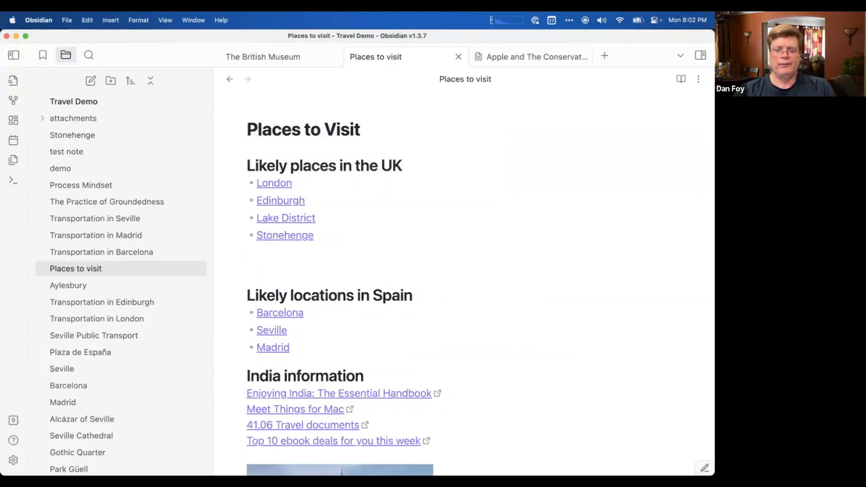
pyautogui.write('Book ')
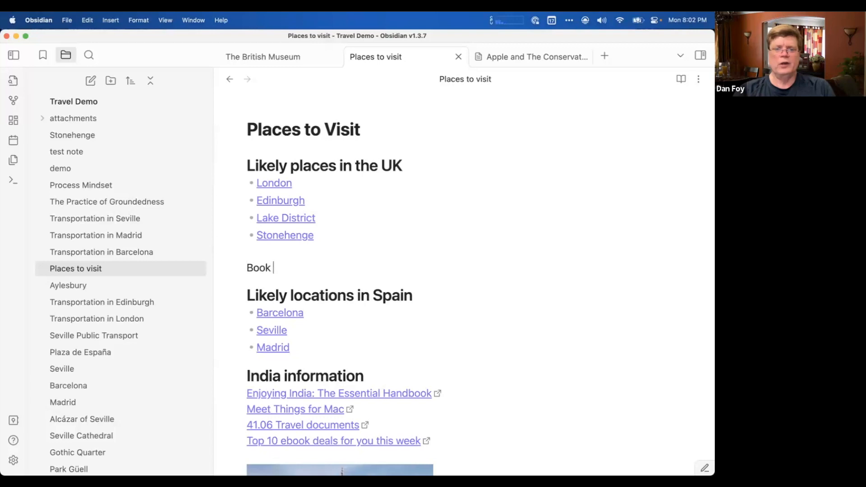
pyautogui.write('Link')
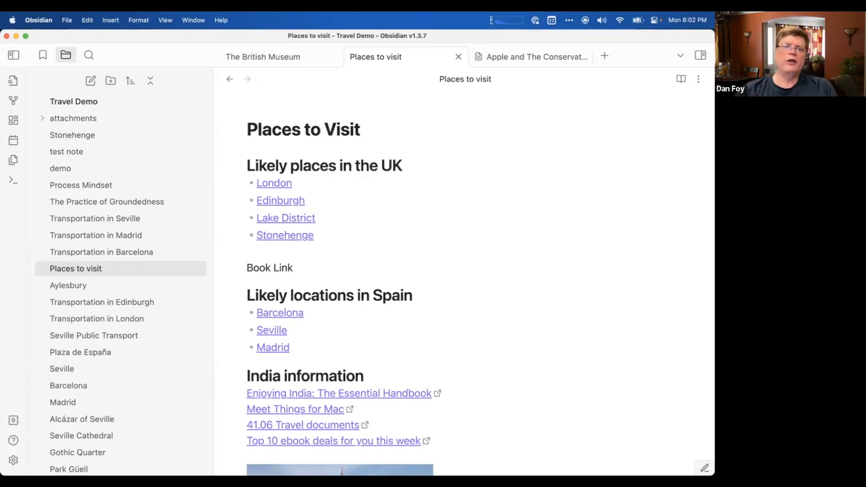
pyautogui.press('shift+super+Left')
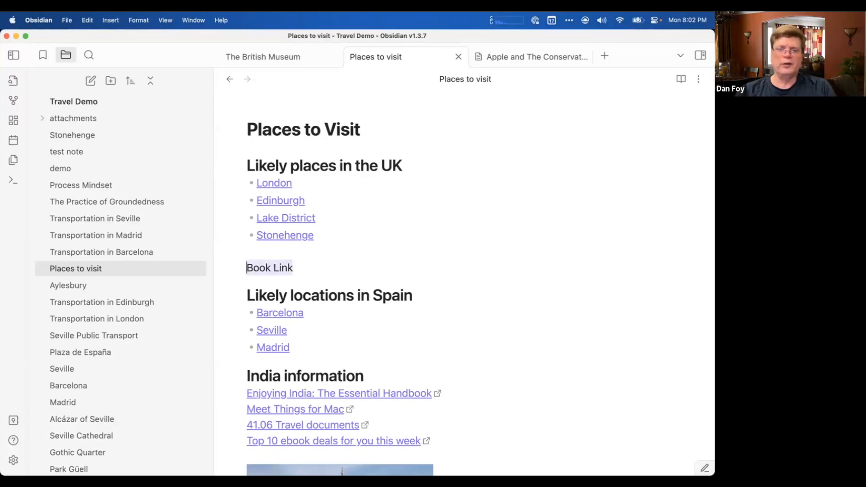
pyautogui.press('super+k')
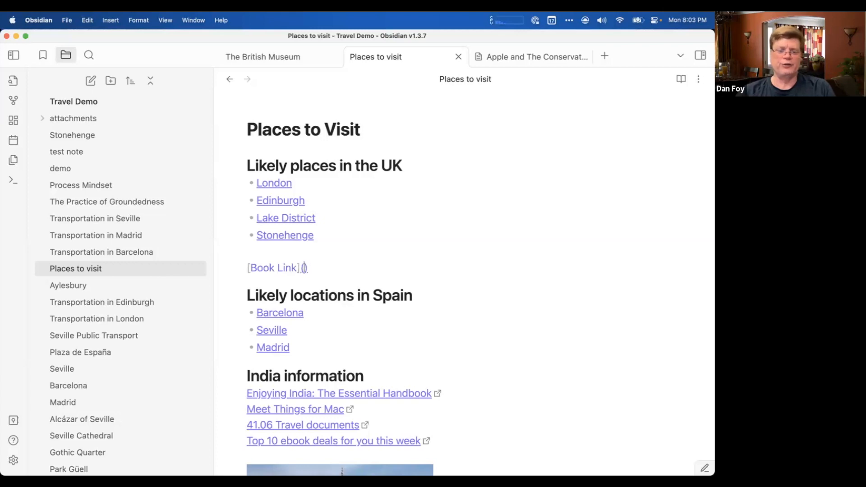
pyautogui.write('https://thegrowtheq.com/books/groundedness/')
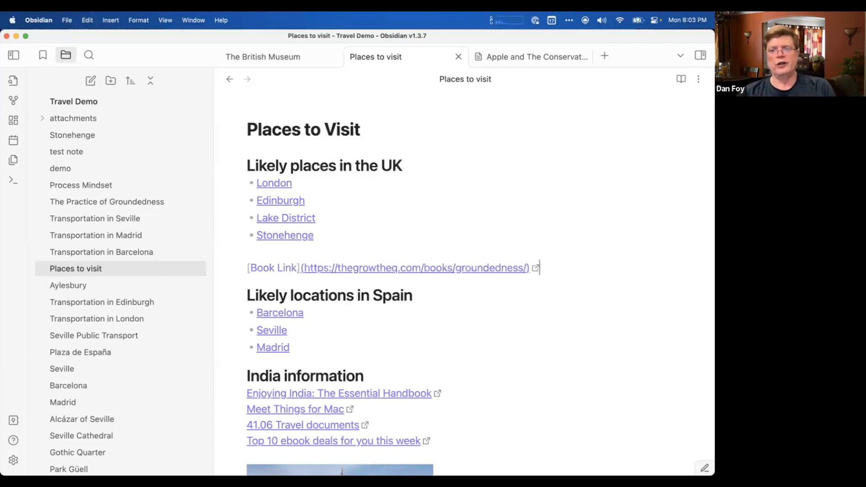
pyautogui.press('Right')
pyautogui.press('Right')
pyautogui.click(354, 246)
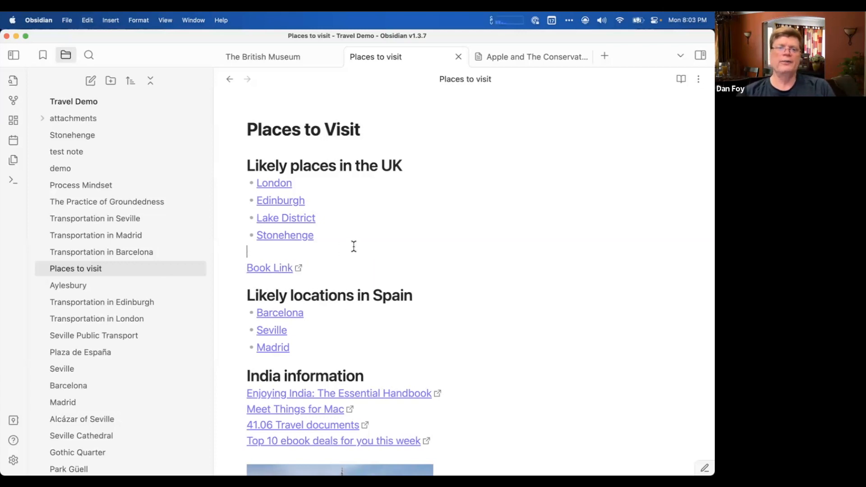
# Follow Book Link to check its page in Brave, close the duplicate page, and return to the Places to visit note in Obsidian.
pyautogui.click(280, 270)
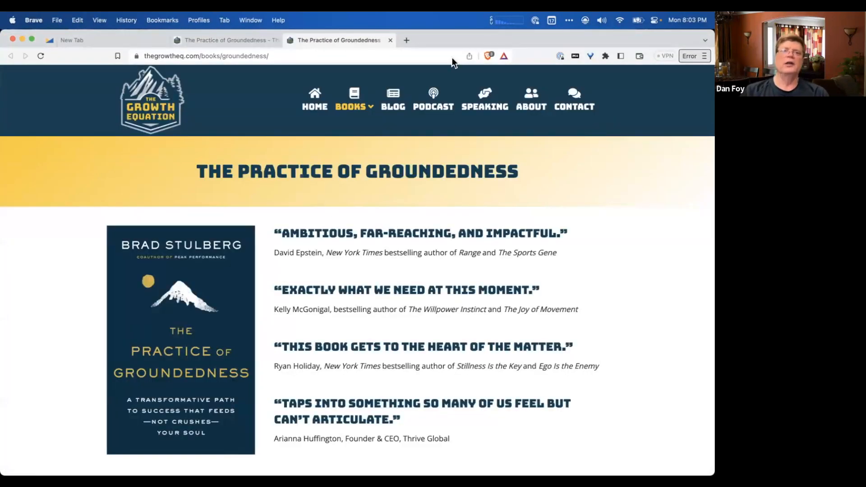
pyautogui.click(391, 40)
pyautogui.click(259, 103)
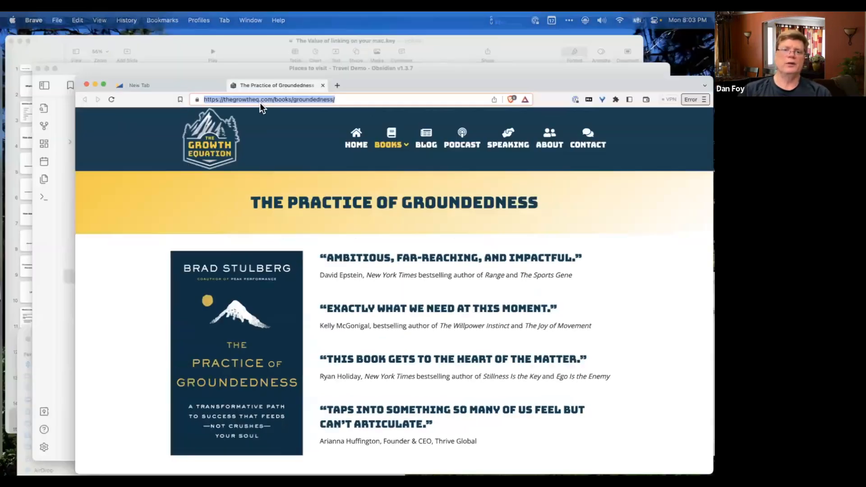
pyautogui.hotkey('ctrl', 'Up')
pyautogui.click(364, 260)
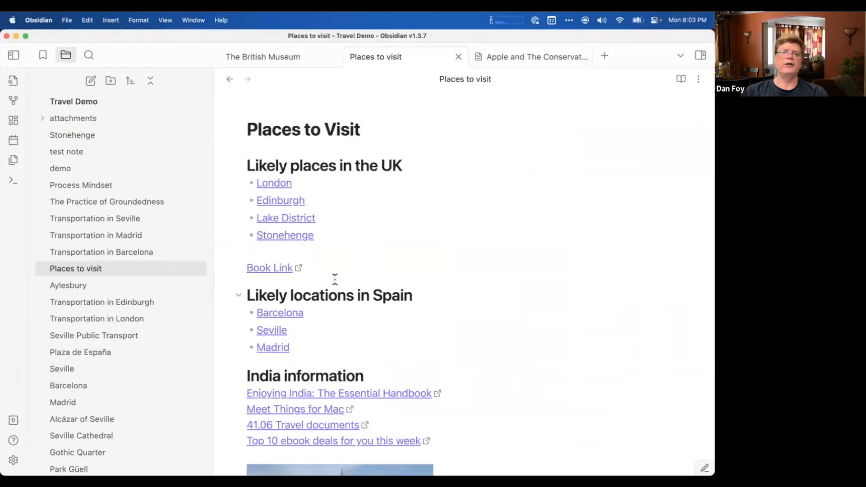
# Insert a blank line above the "Likely locations in Spain" heading.
pyautogui.click(331, 276)
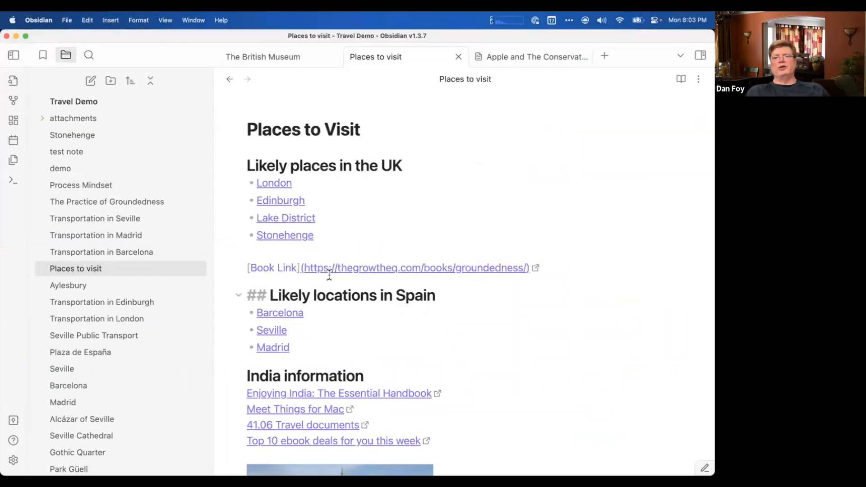
pyautogui.click(247, 296)
pyautogui.press('Return')
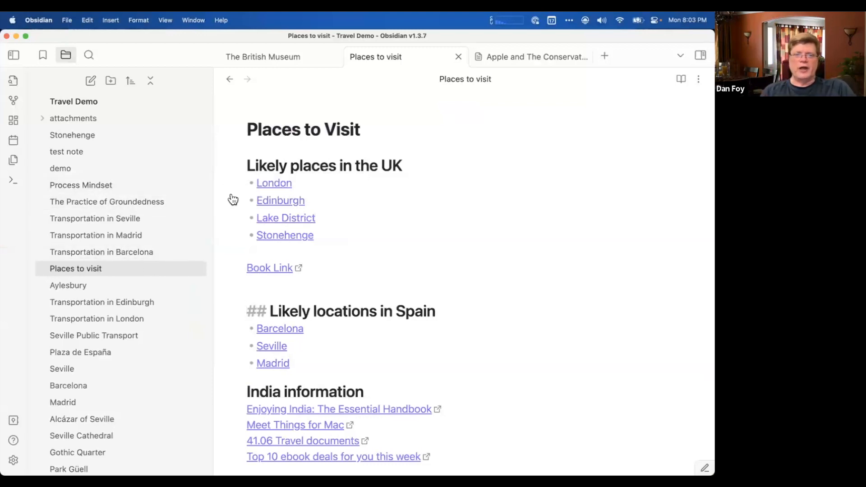
# Delete the Book Link line and the extra line below Stonehenge.
pyautogui.scroll(1, 293, 135)
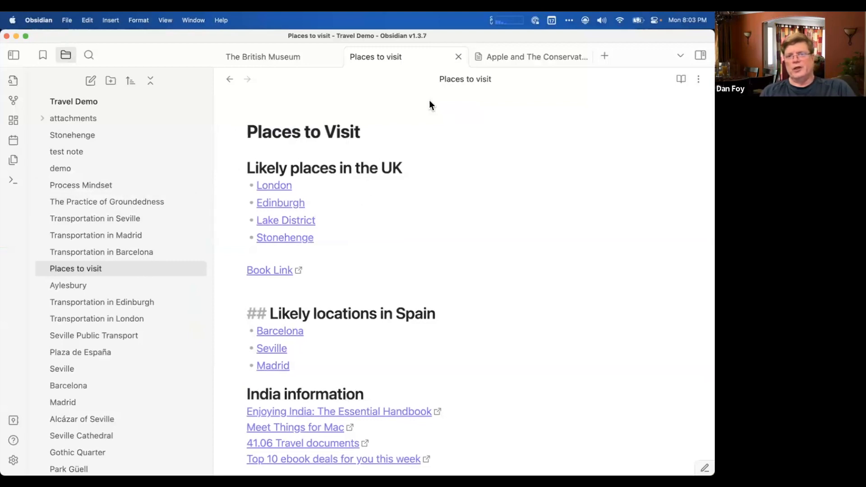
pyautogui.click(349, 273)
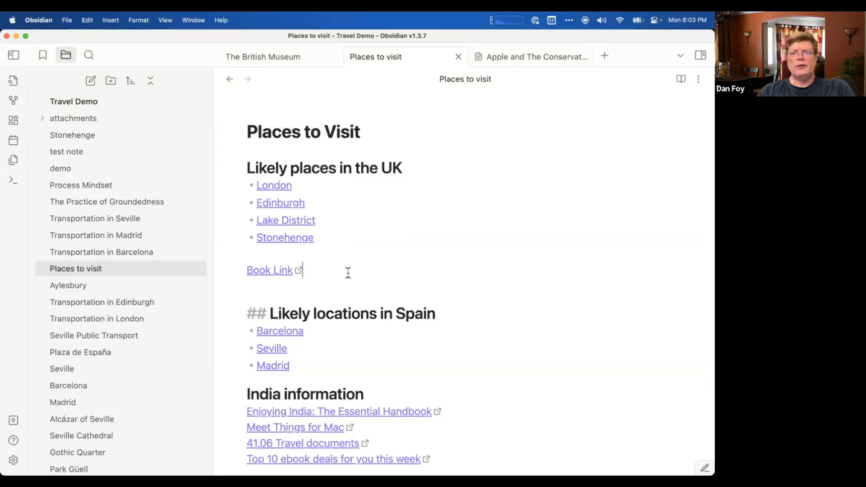
pyautogui.tripleClick(349, 273)
pyautogui.press('BackSpace')
pyautogui.press('BackSpace')
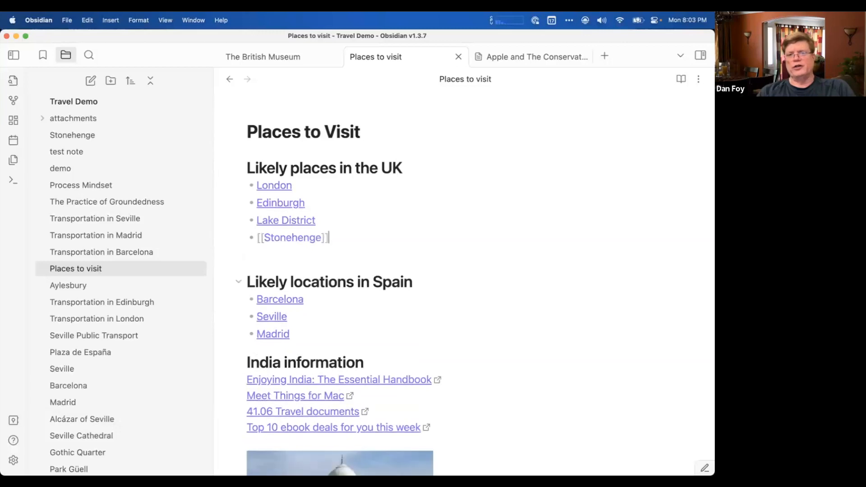
pyautogui.click(373, 132)
pyautogui.press('Return')
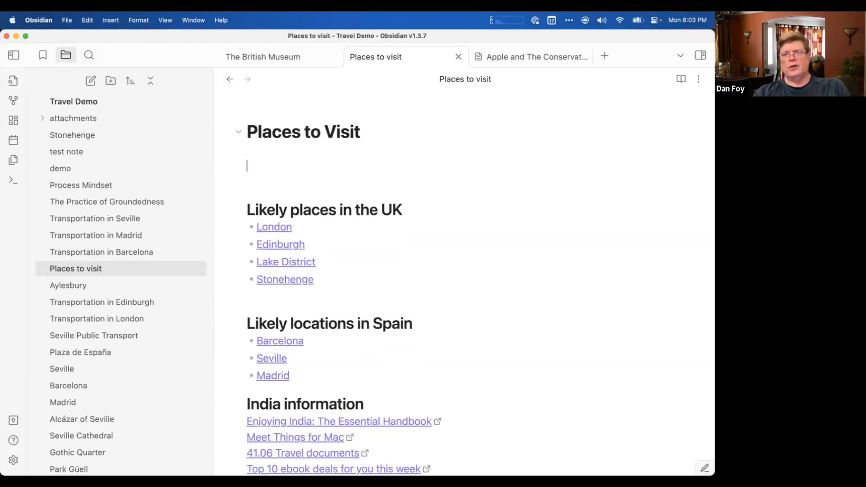
pyautogui.press('BackSpace')
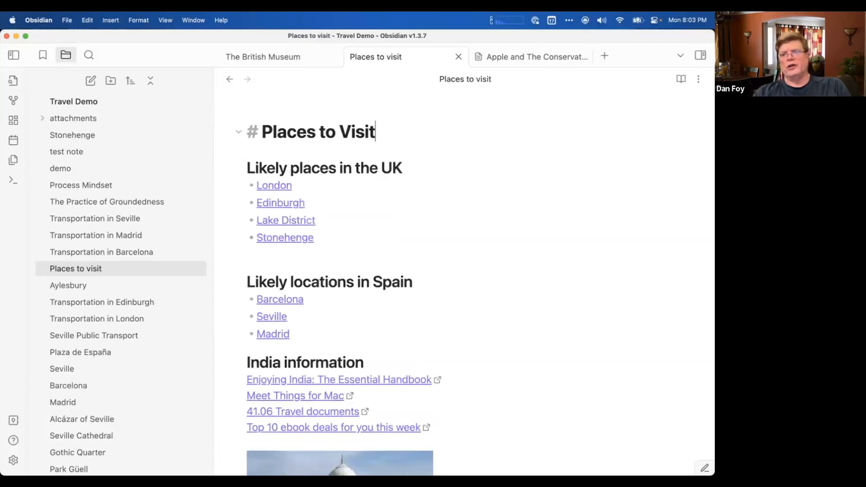
# Create a new note in its own tab and name it "Flights".
pyautogui.click(604, 58)
pyautogui.write('WH')
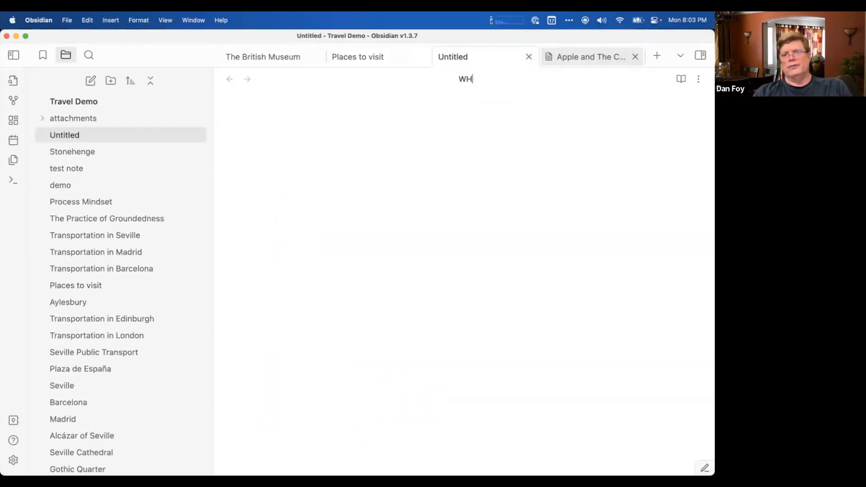
pyautogui.press('BackSpace')
pyautogui.write('here')
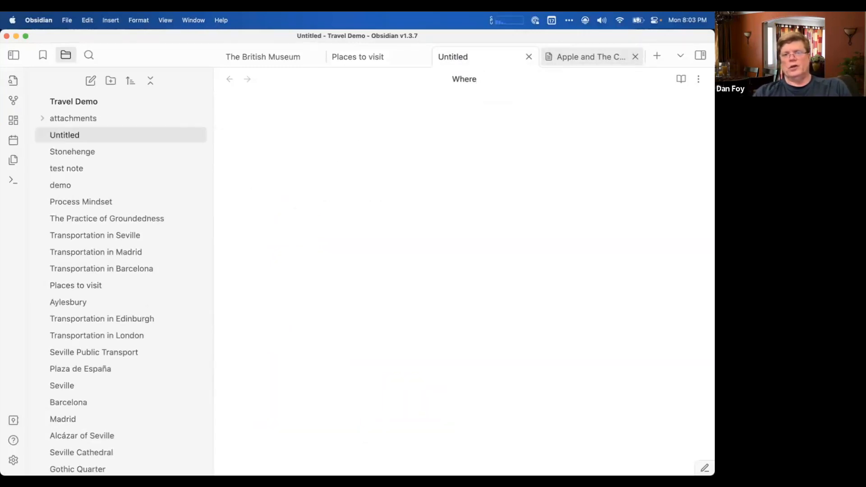
pyautogui.press('BackSpace')
pyautogui.press('BackSpace')
pyautogui.press('BackSpace')
pyautogui.press('BackSpace')
pyautogui.press('BackSpace')
pyautogui.write('F')
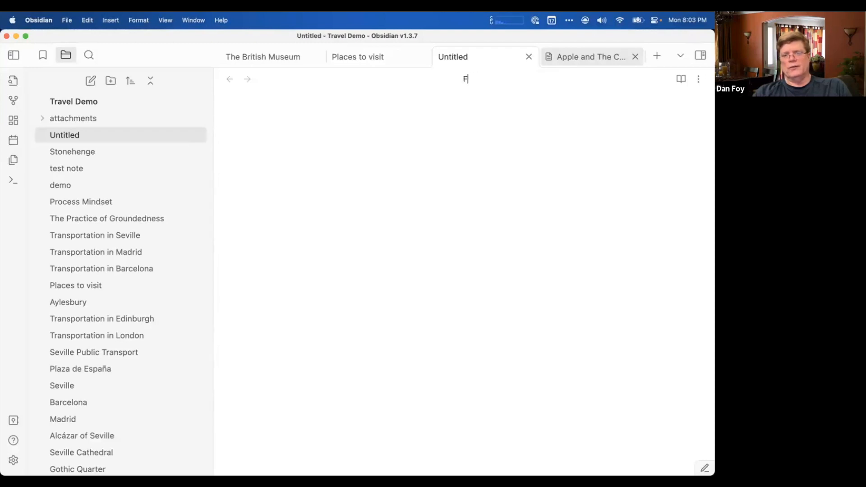
pyautogui.write('light op')
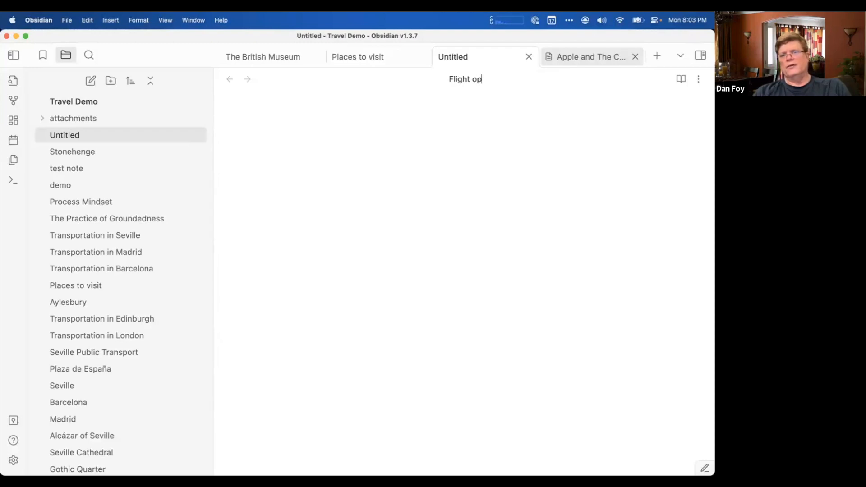
pyautogui.press('BackSpace')
pyautogui.press('BackSpace')
pyautogui.write('s')
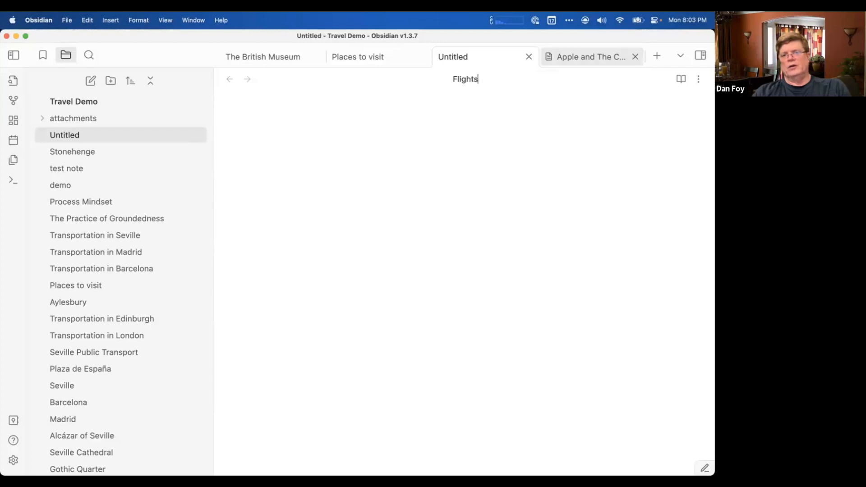
pyautogui.press('Return')
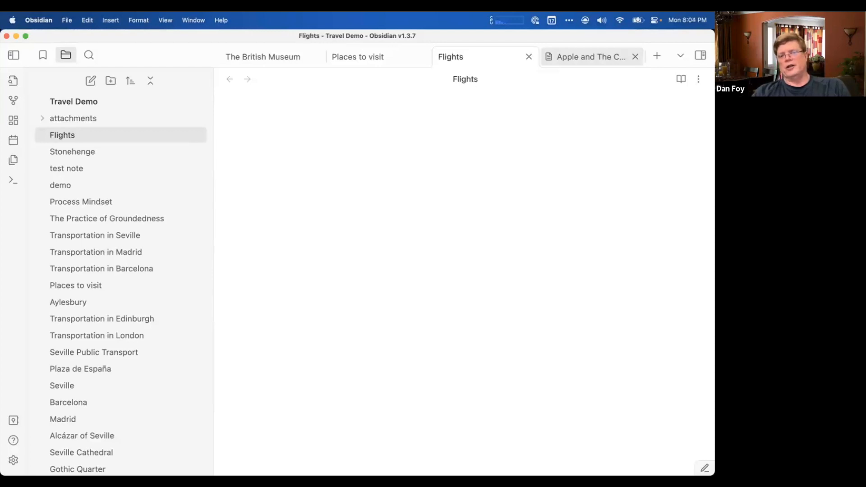
# Add the level-one heading "My favorite websites for getting a flight" to the Flights note and start a new line below it.
pyautogui.write('# ')
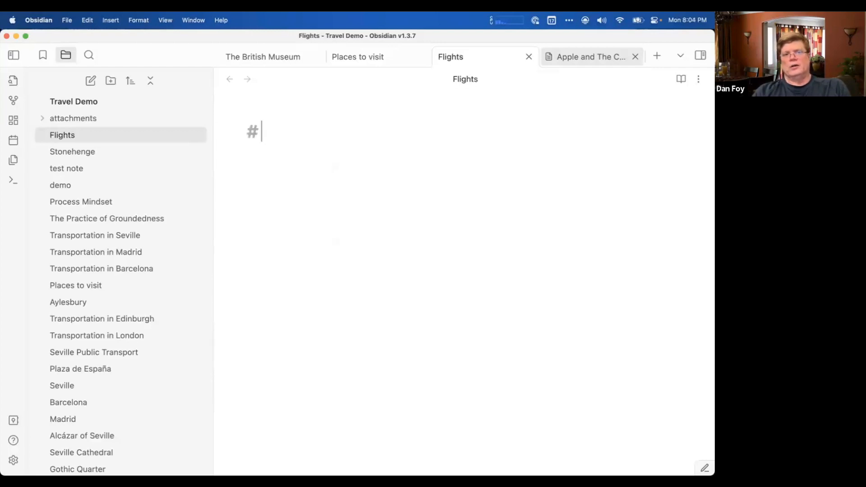
pyautogui.write('My favorite ')
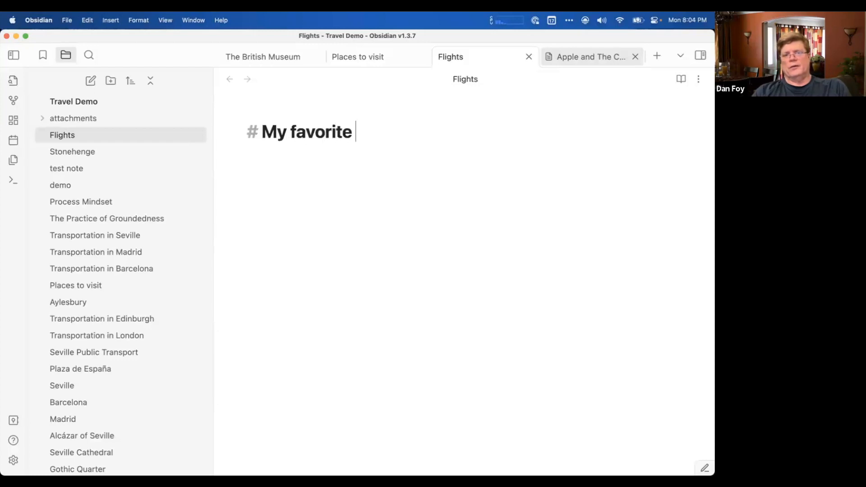
pyautogui.write('websites for')
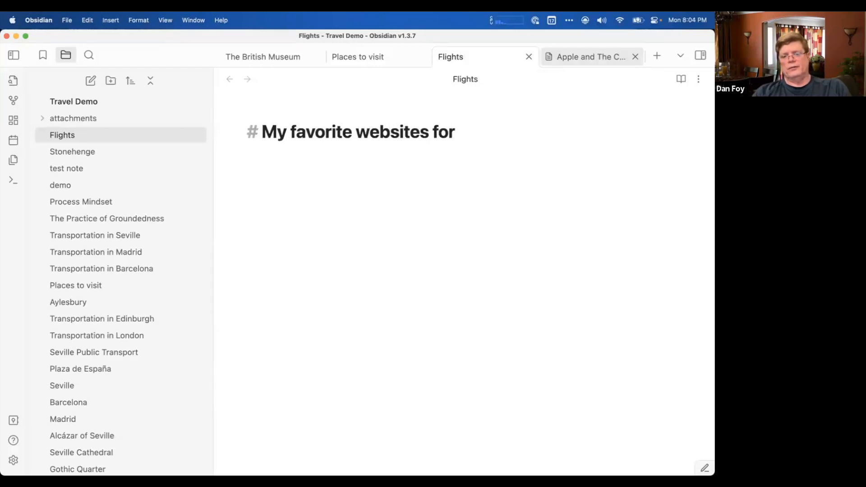
pyautogui.write(' bu')
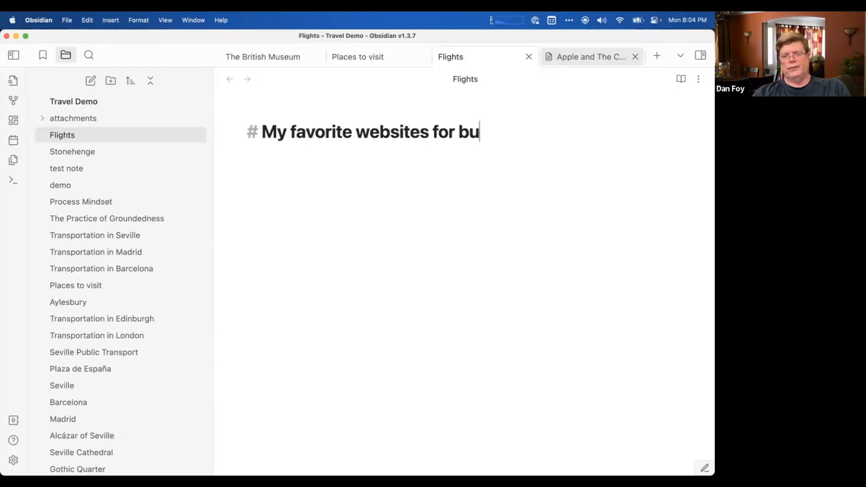
pyautogui.write('ying a')
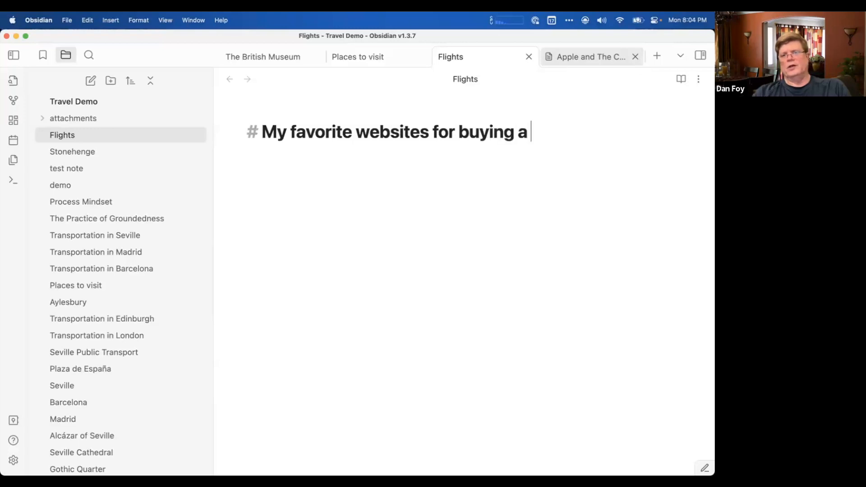
pyautogui.press('BackSpace')
pyautogui.press('BackSpace')
pyautogui.press('BackSpace')
pyautogui.press('BackSpace')
pyautogui.press('BackSpace')
pyautogui.press('BackSpace')
pyautogui.press('BackSpace')
pyautogui.press('BackSpace')
pyautogui.press('BackSpace')
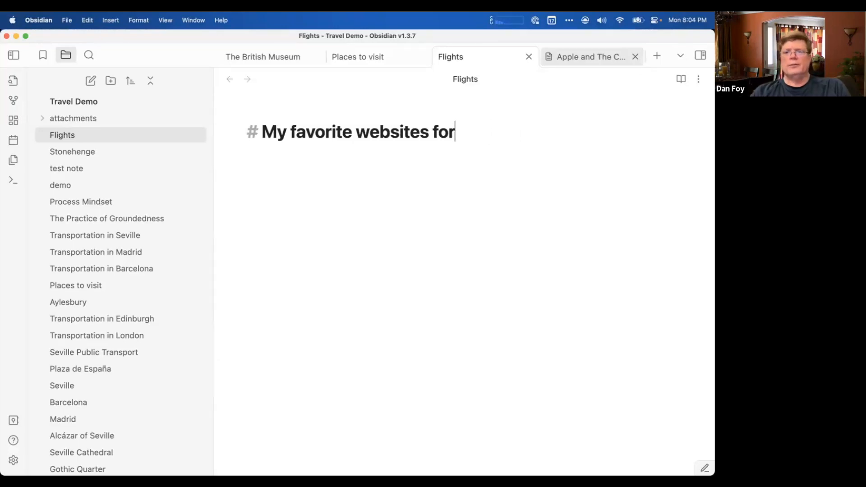
pyautogui.write('getting a flig')
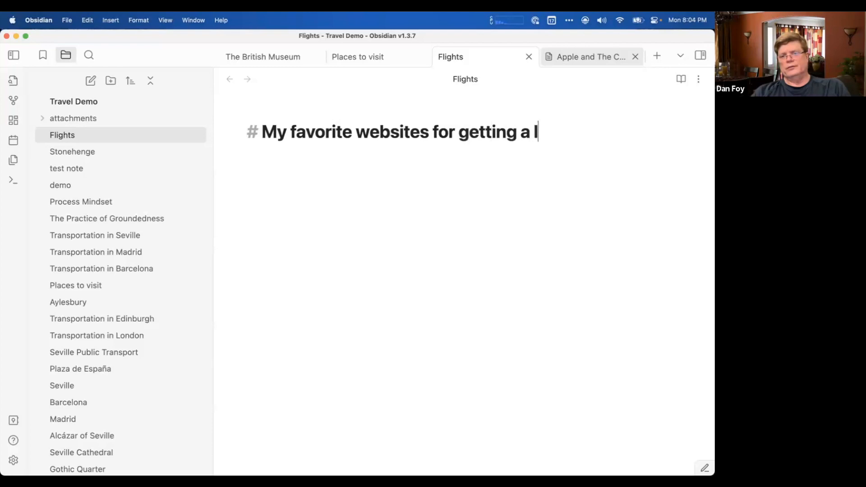
pyautogui.write('ht')
pyautogui.press('Return')
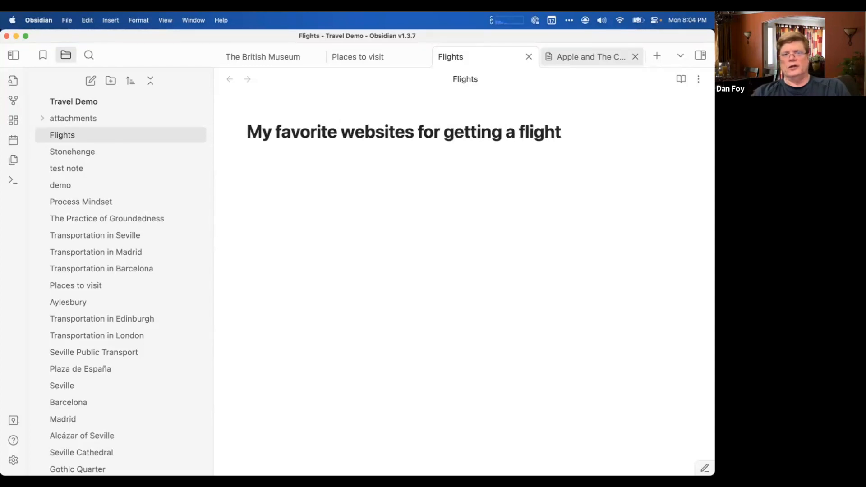
# Switch to Brave, open kayak.com, and select its web address.
pyautogui.press('super+Tab')
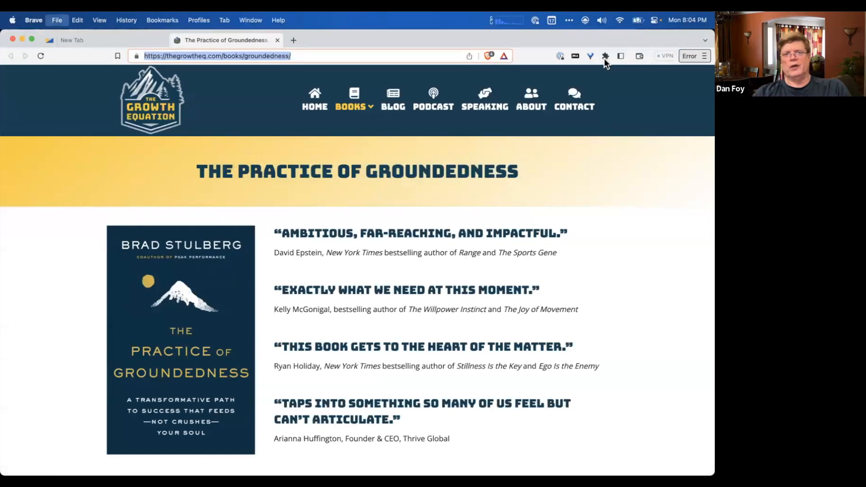
pyautogui.write('kayak')
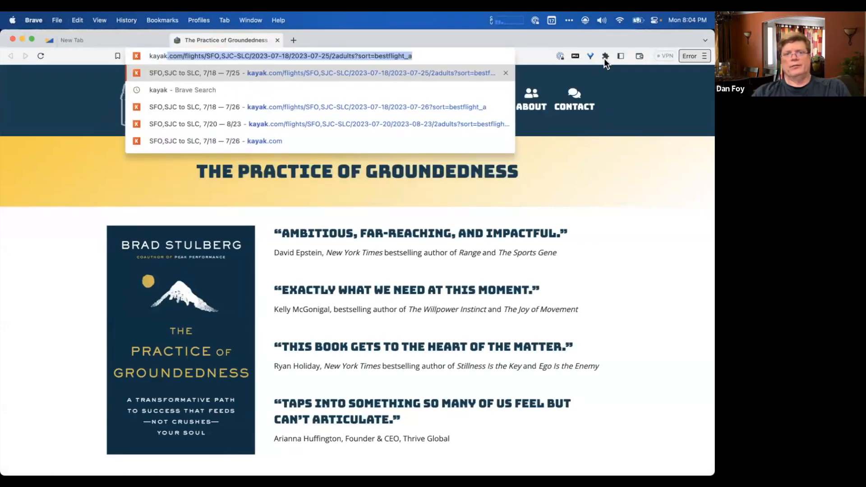
pyautogui.write('.com')
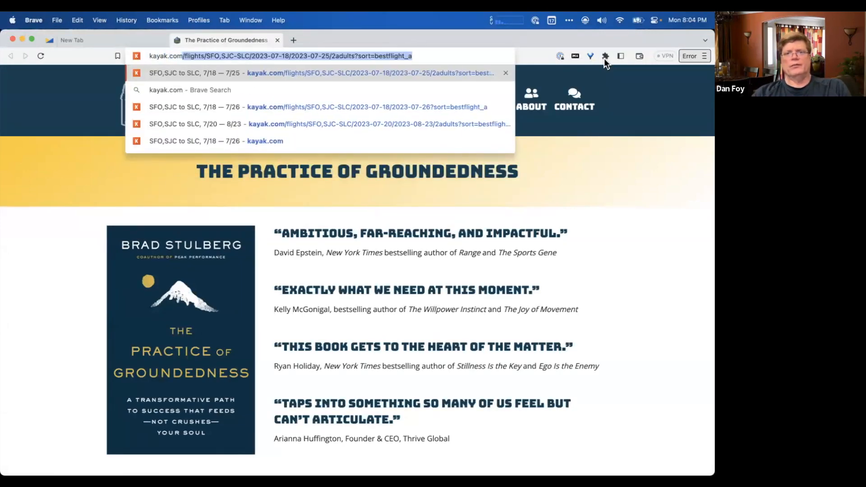
pyautogui.press('Delete')
pyautogui.press('Return')
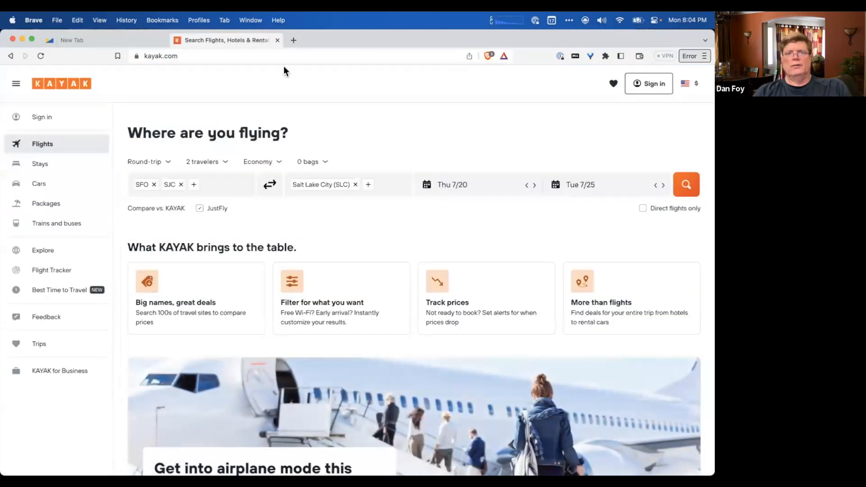
pyautogui.click(287, 56)
pyautogui.press('super+c')
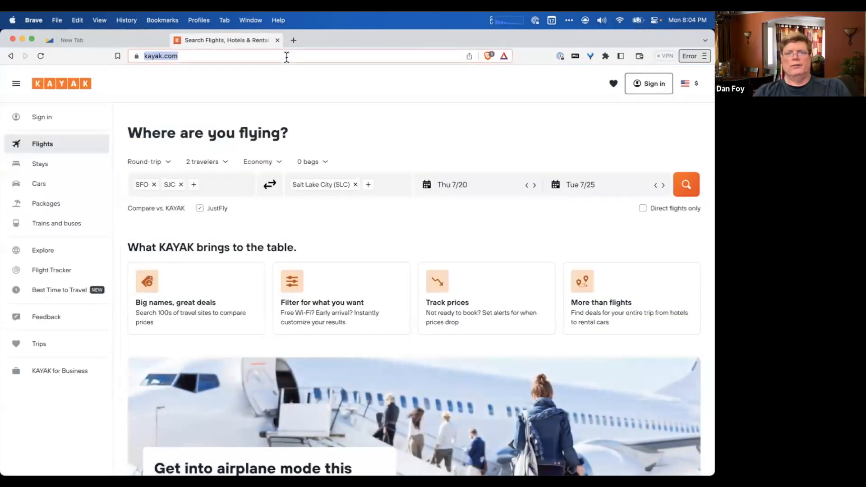
pyautogui.press('super+Tab')
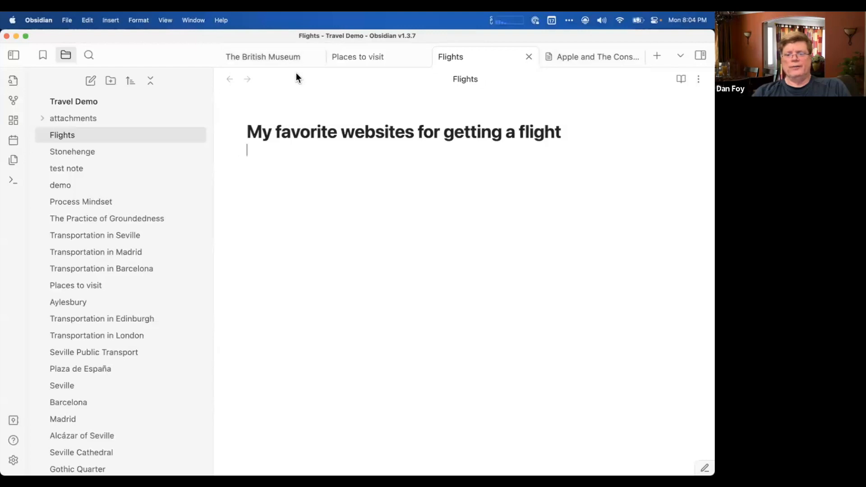
pyautogui.write('Kayak')
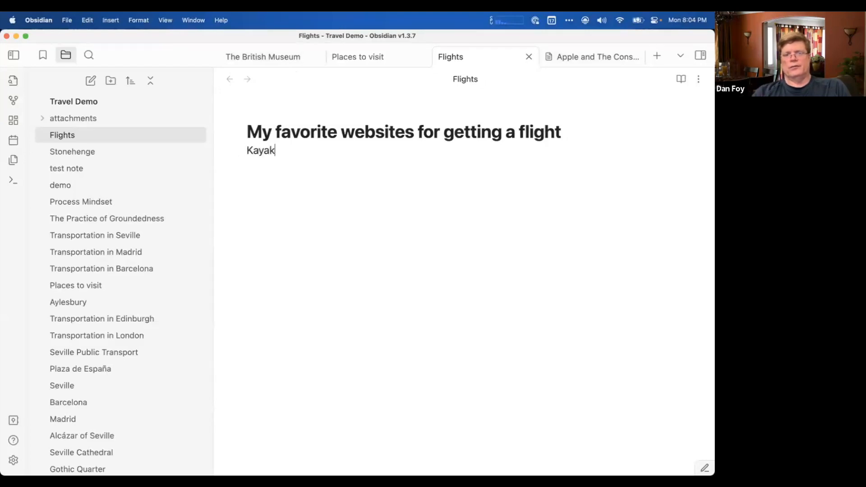
pyautogui.press('super+shift+Left')
pyautogui.press('super+v')
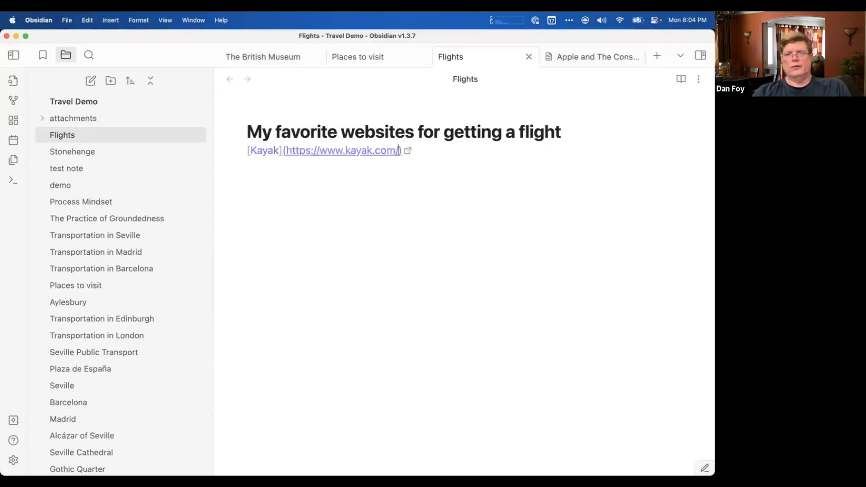
pyautogui.press('Return')
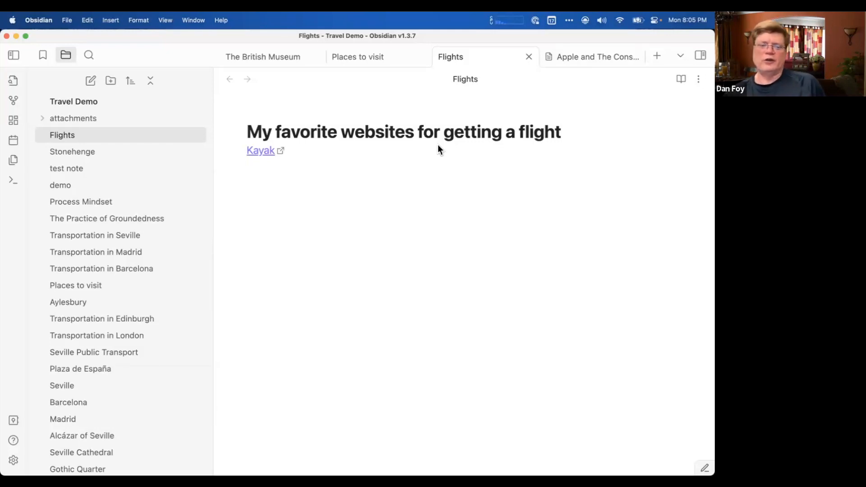
# Enter the link prefix "file:///" on the line below the Kayak link, and delete it again.
pyautogui.write('dfi')
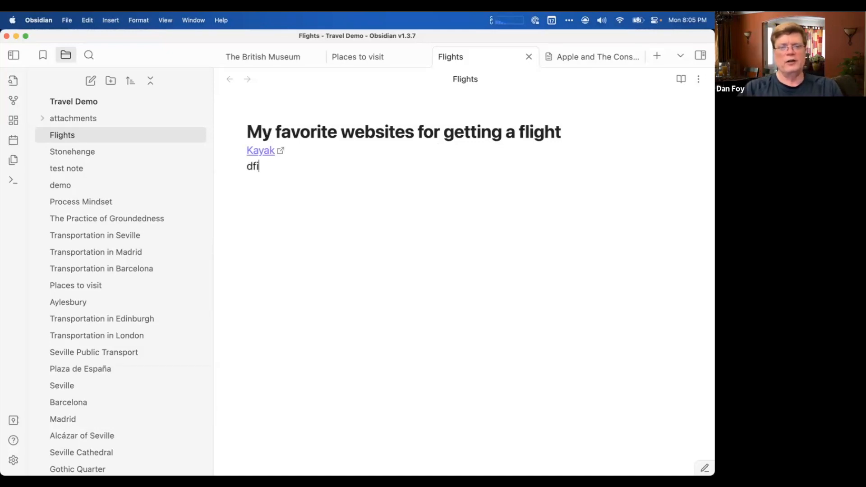
pyautogui.press('BackSpace')
pyautogui.press('BackSpace')
pyautogui.press('BackSpace')
pyautogui.write('file:///')
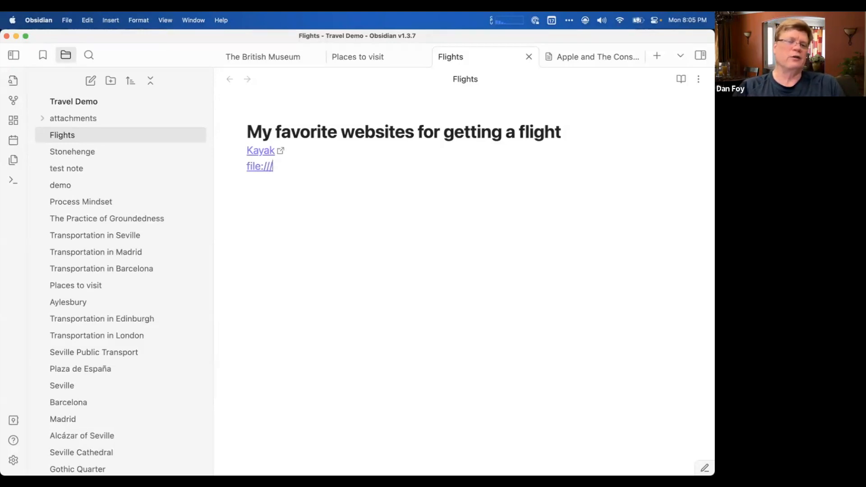
pyautogui.press('shift+super+Left')
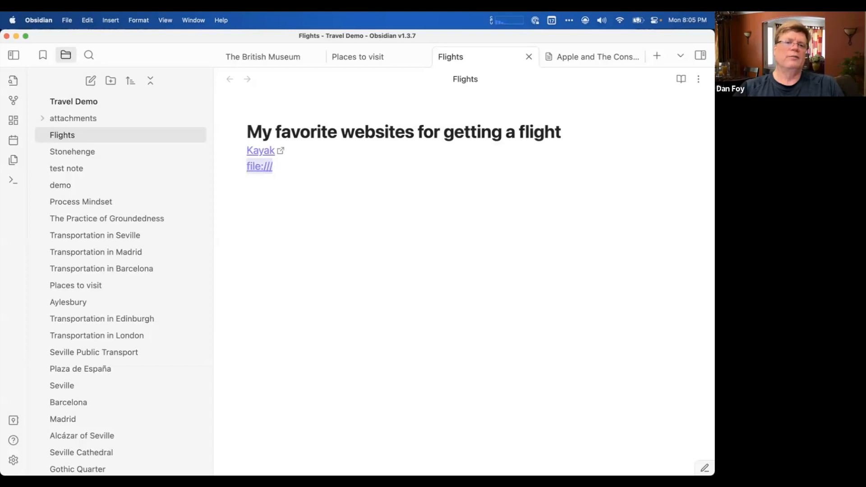
pyautogui.press('BackSpace')
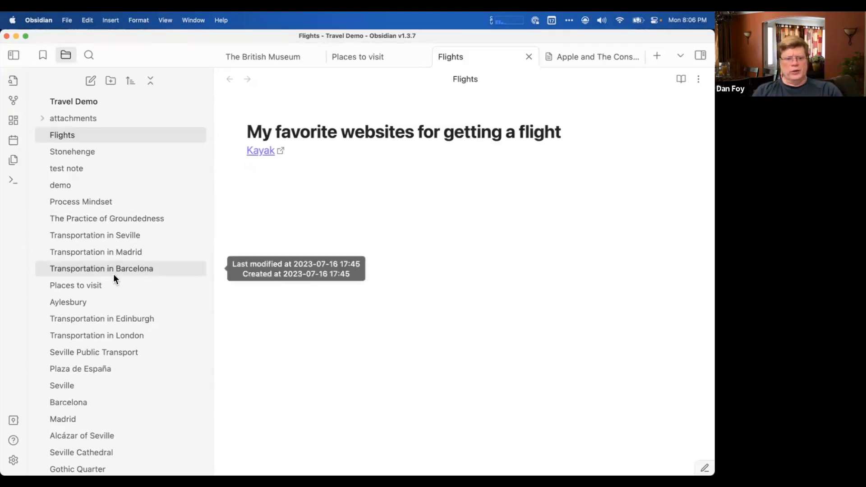
# Open the Transportation in Madrid note with its outgoing links shown and the file list hidden.
pyautogui.click(97, 234)
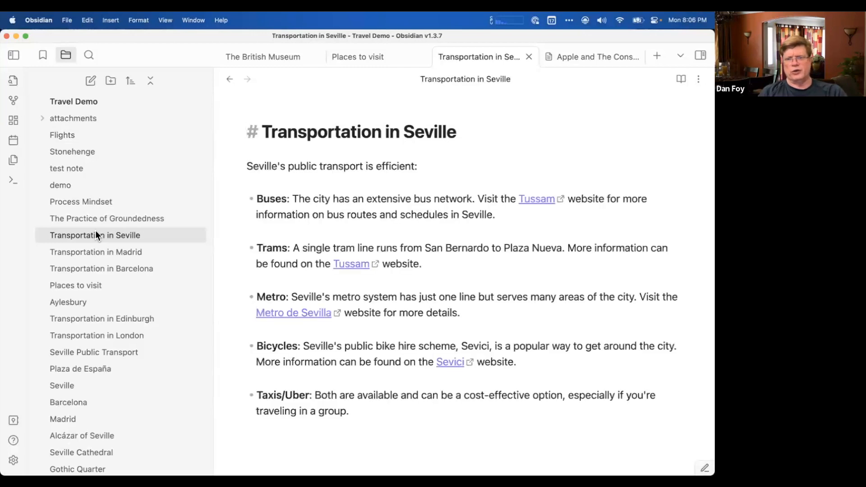
pyautogui.click(700, 55)
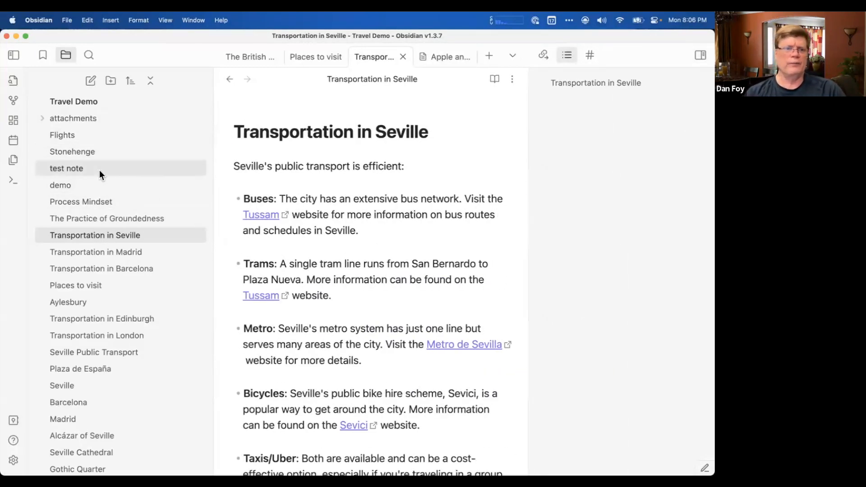
pyautogui.click(92, 150)
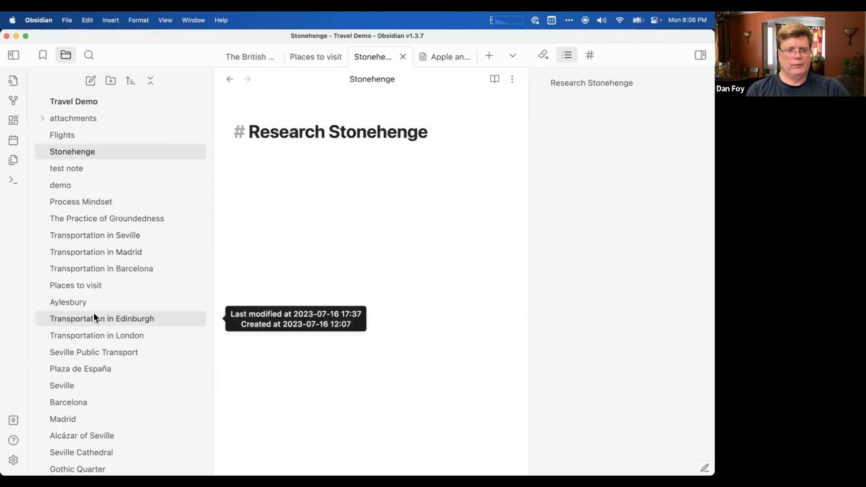
pyautogui.click(112, 257)
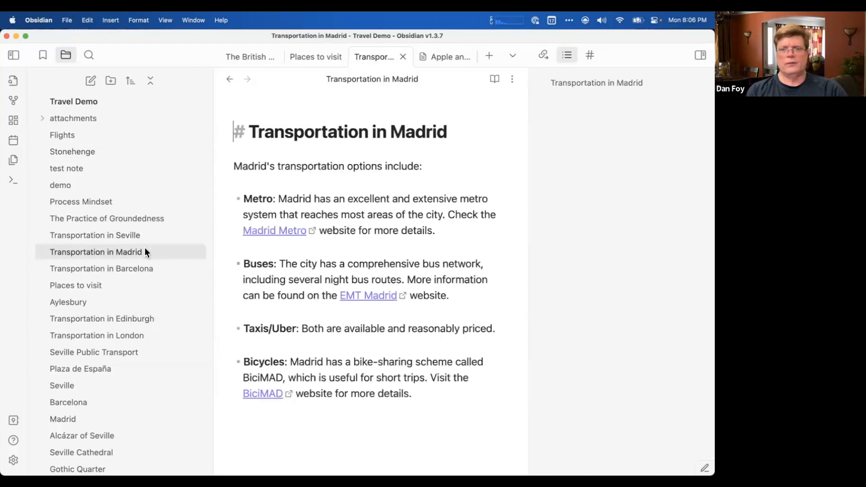
pyautogui.click(544, 56)
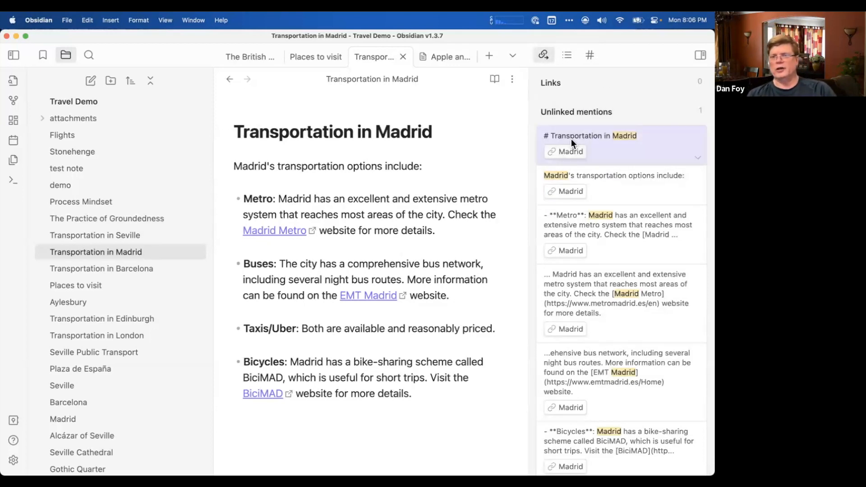
pyautogui.click(13, 55)
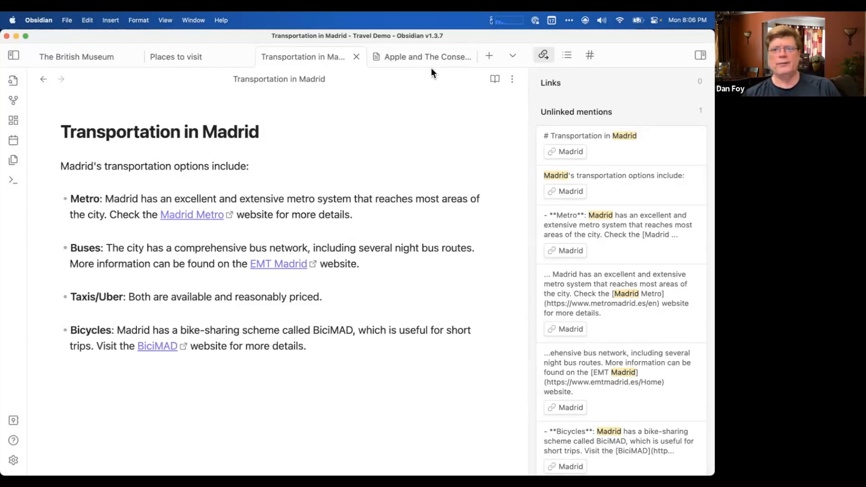
# Close the Apple PDF attachment and open the Madrid note in a new tab instead.
pyautogui.click(467, 55)
pyautogui.click(421, 57)
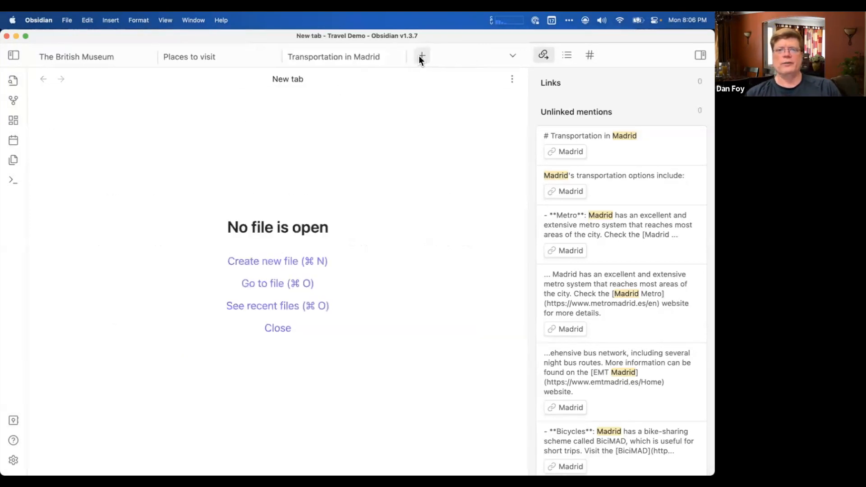
pyautogui.press('super+o')
pyautogui.write('mad')
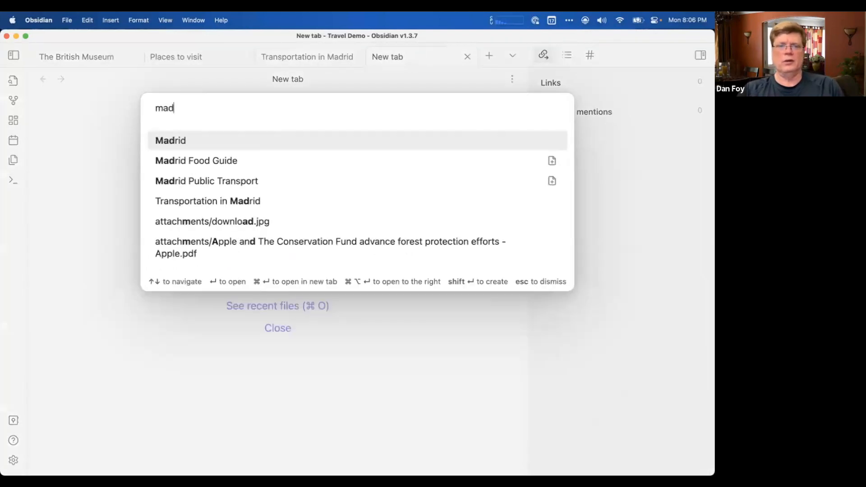
pyautogui.press('Return')
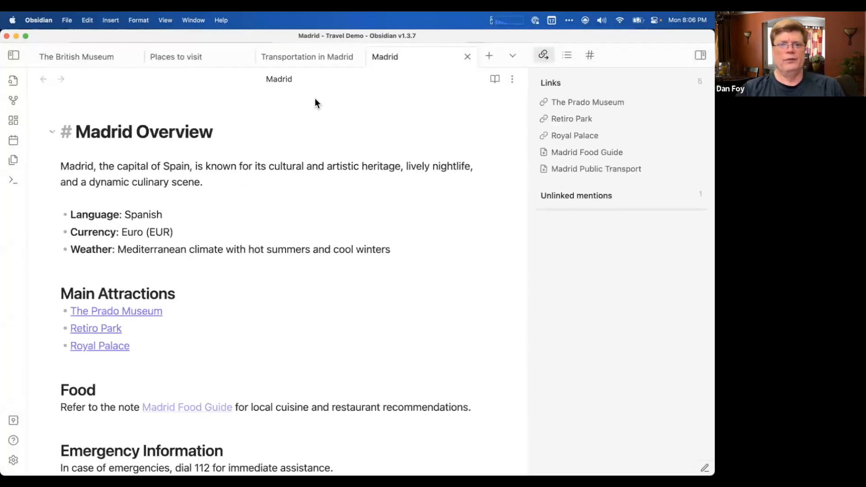
# In Transportation in Madrid, turn the first word of the Metro description, "Madrid", into an internal link, and test it by following it and returning.
pyautogui.click(316, 67)
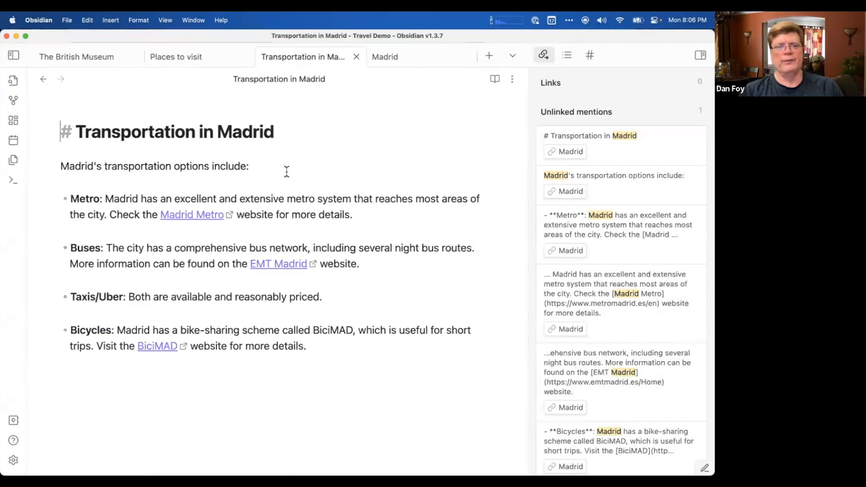
pyautogui.doubleClick(122, 200)
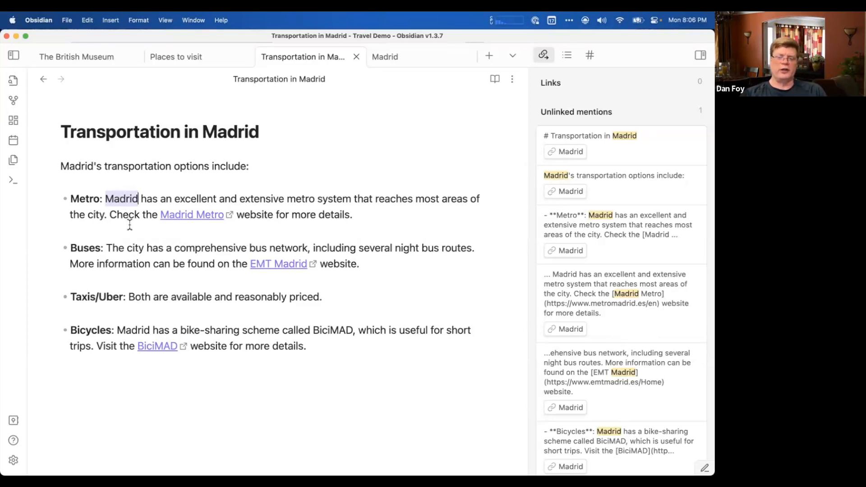
pyautogui.write('[[')
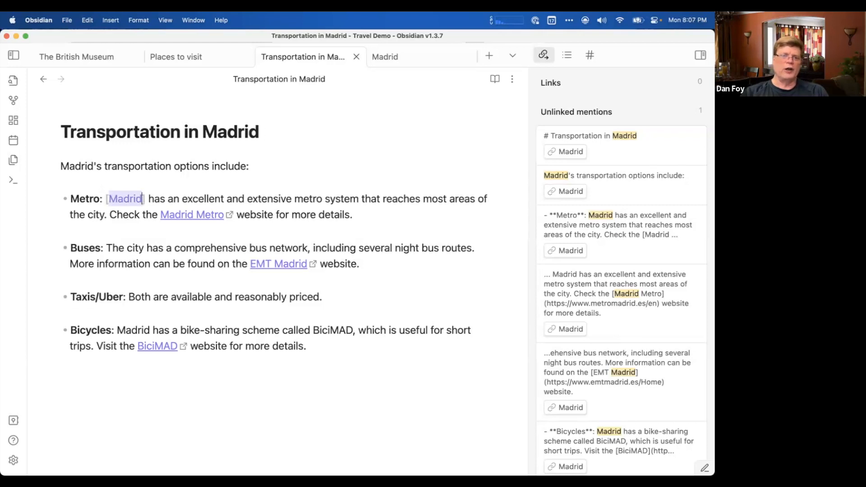
pyautogui.click(126, 233)
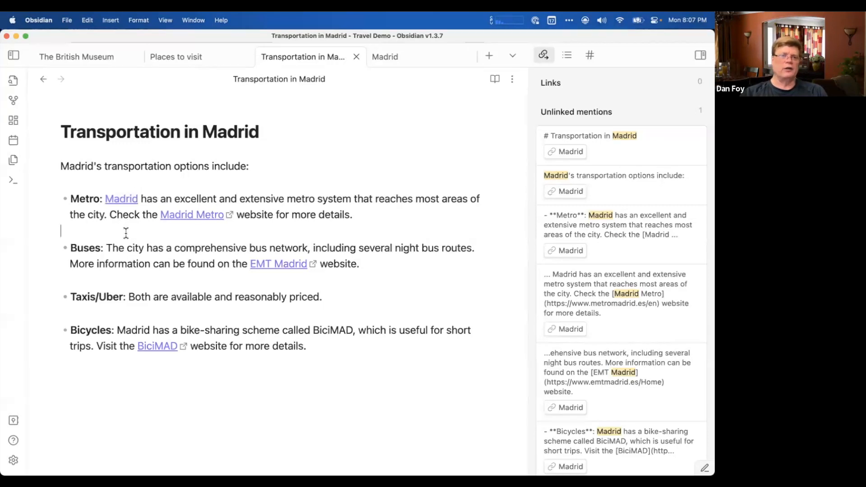
pyautogui.click(132, 204)
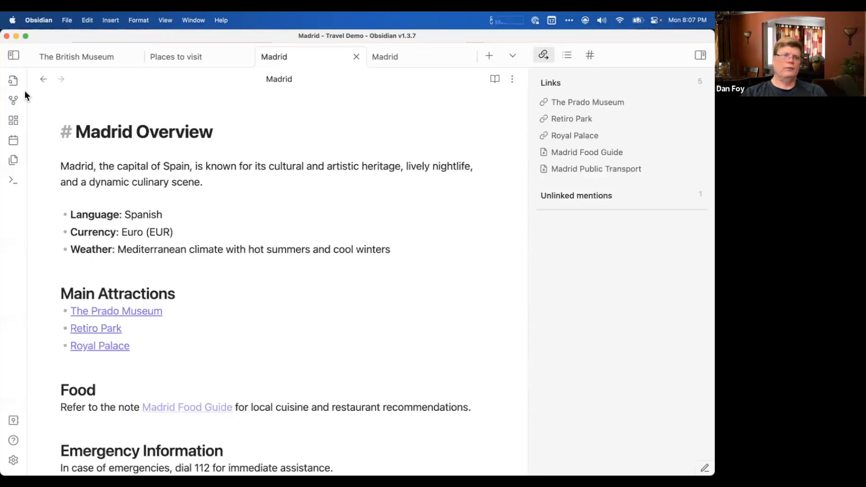
pyautogui.click(43, 79)
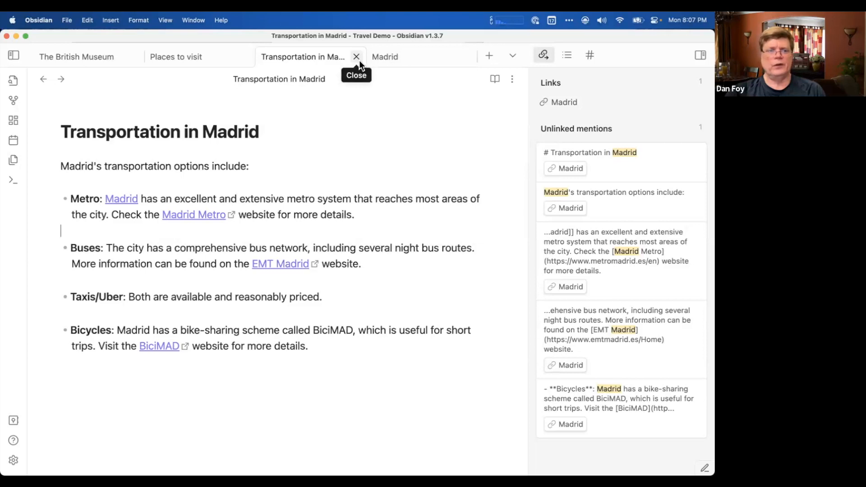
# Convert the unlinked "Madrid" mentions in the Transportation in Madrid heading and Bicycles bullet into internal links.
pyautogui.click(571, 169)
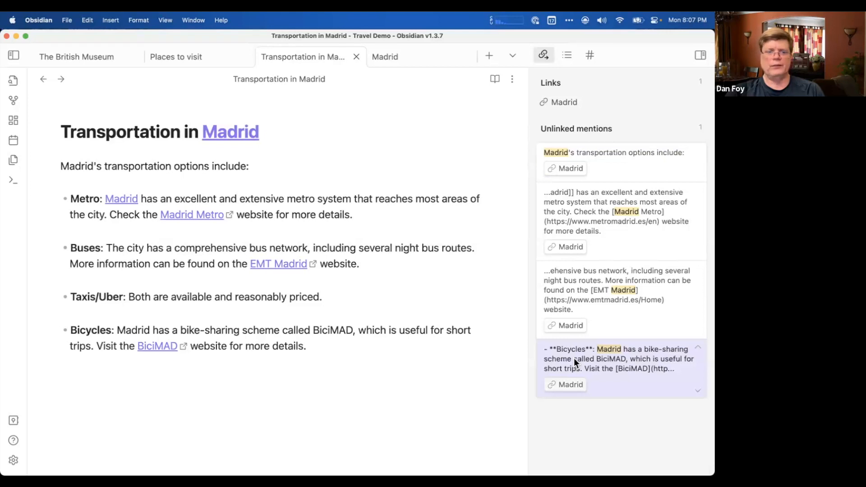
pyautogui.click(571, 385)
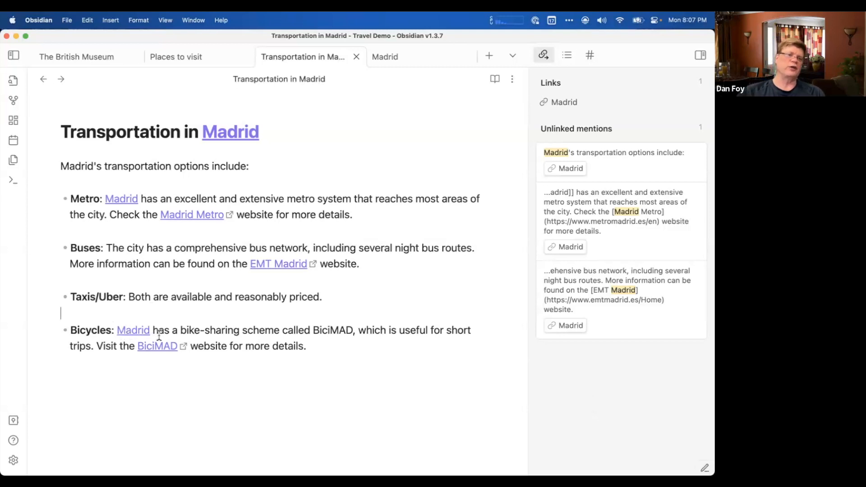
pyautogui.click(44, 80)
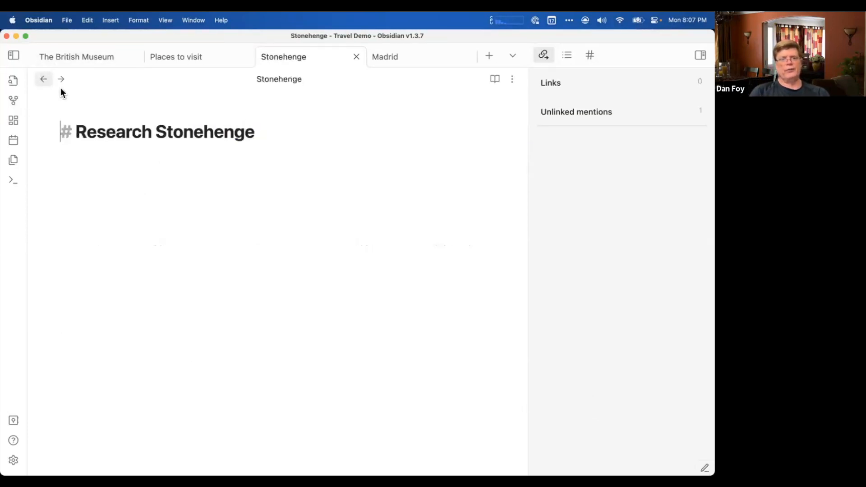
pyautogui.click(58, 82)
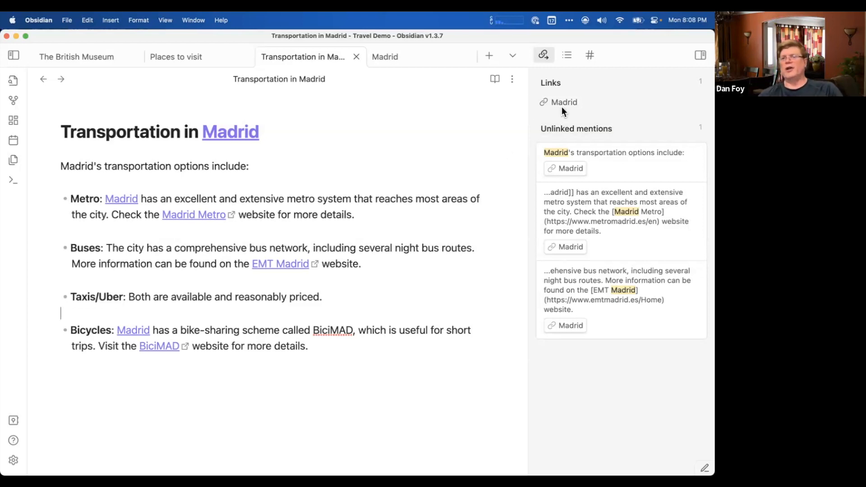
# Open the Seville note in place of the Madrid note and collapse its unlinked mentions.
pyautogui.click(390, 66)
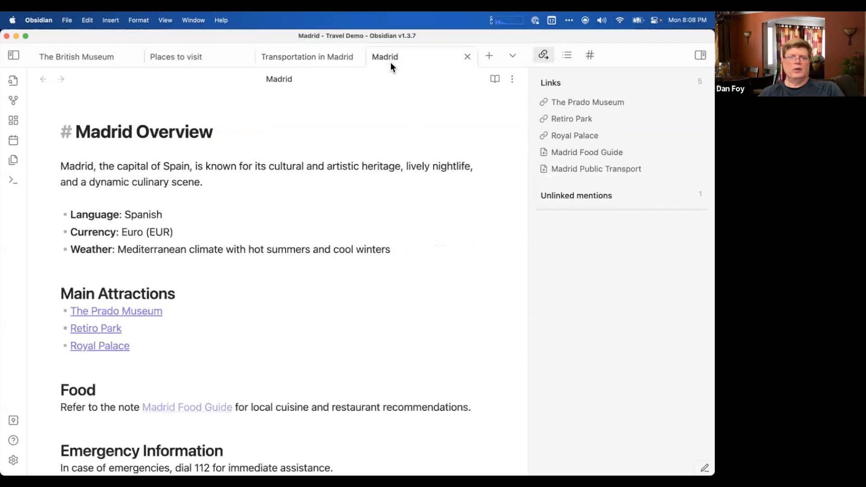
pyautogui.press('super+o')
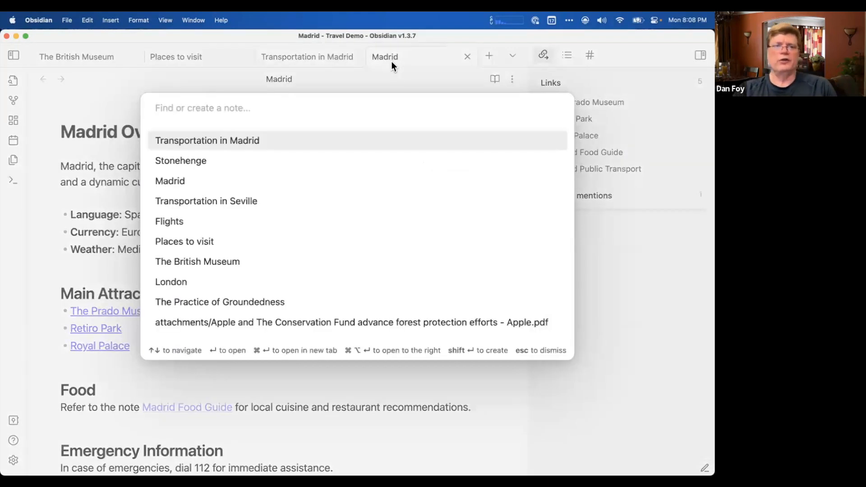
pyautogui.write('sevi')
pyautogui.press('Return')
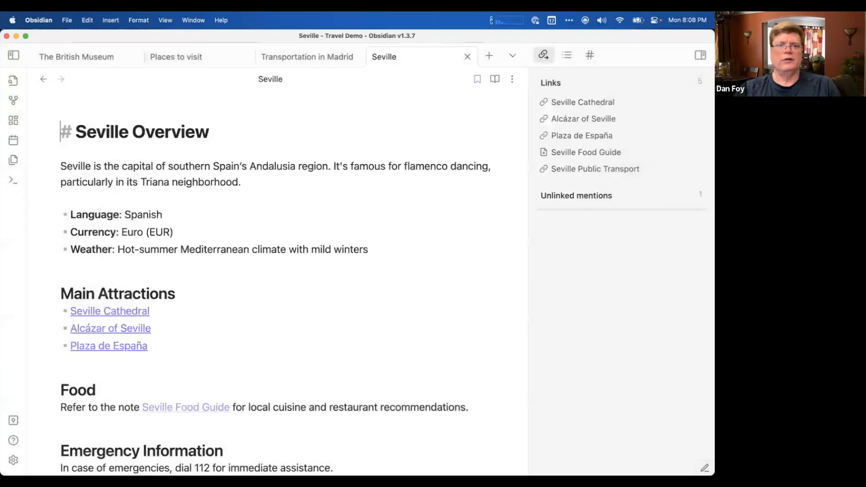
pyautogui.click(586, 198)
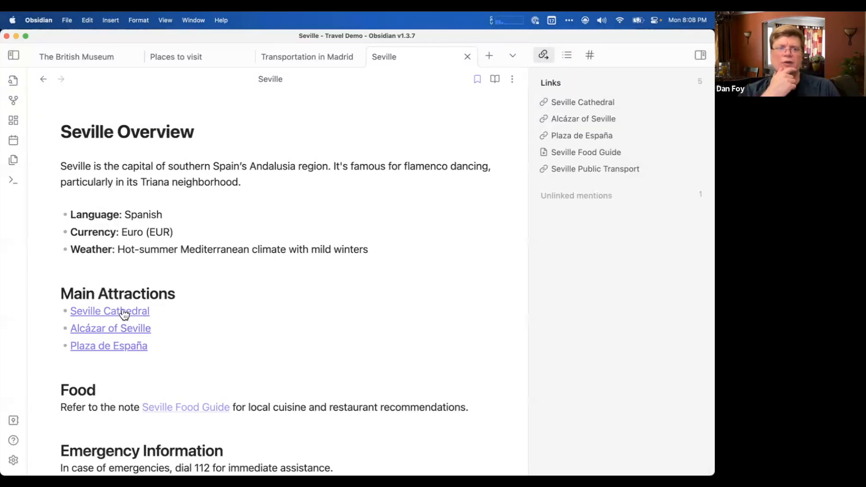
# Open the Seville Cathedral note and turn "Seville" at the start of its opening paragraph into an internal link.
pyautogui.click(114, 319)
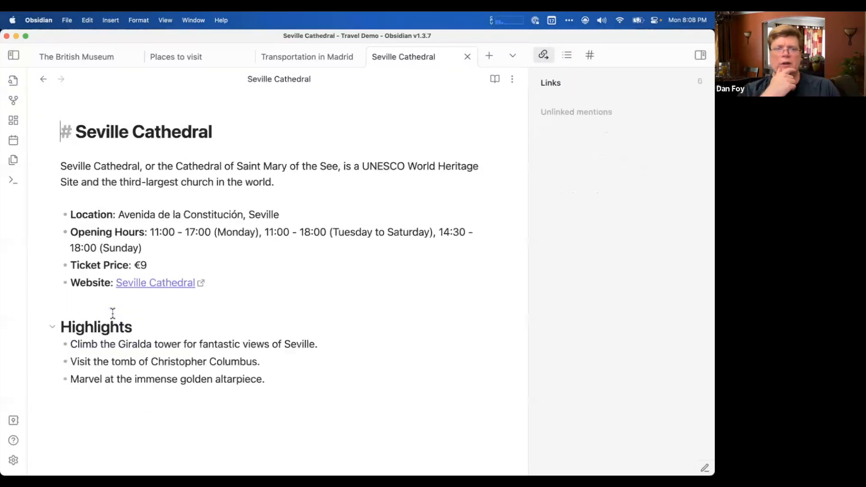
pyautogui.doubleClick(80, 167)
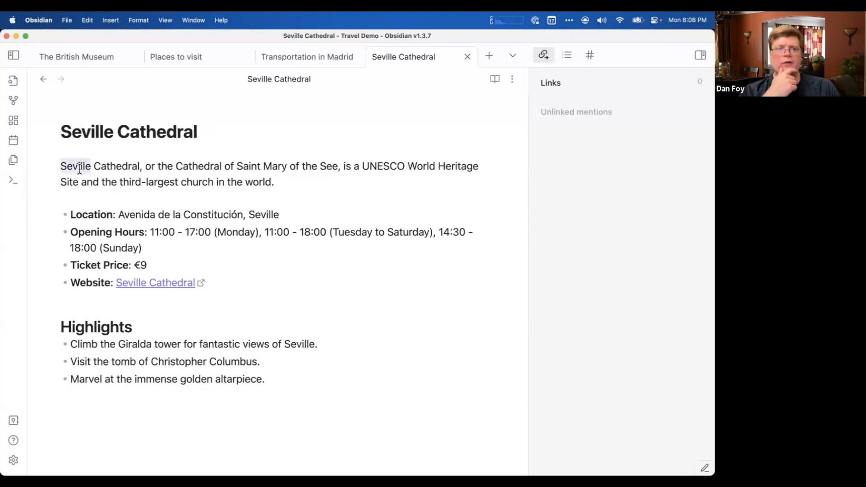
pyautogui.write('[[')
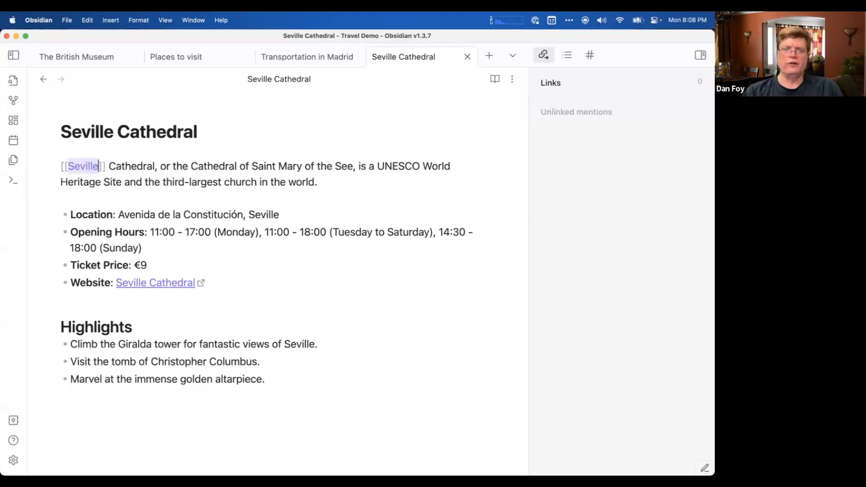
pyautogui.click(189, 202)
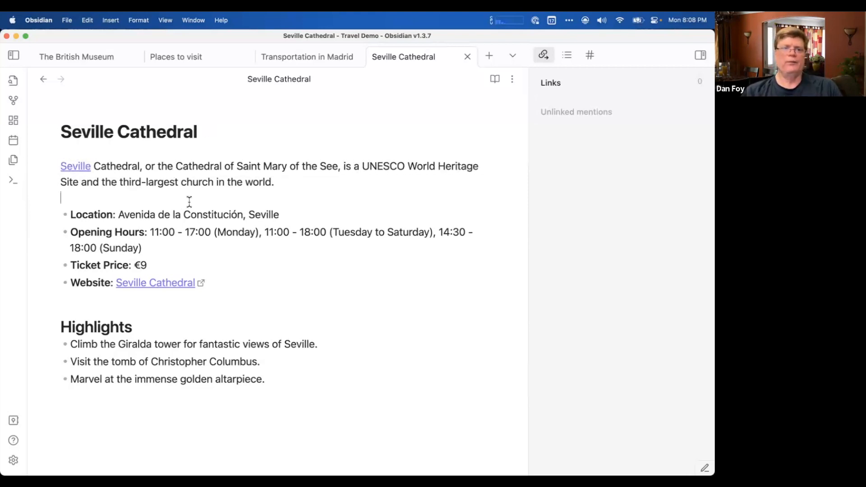
# Open the Seville note and turn "Spain" in its opening paragraph into an internal link.
pyautogui.click(77, 167)
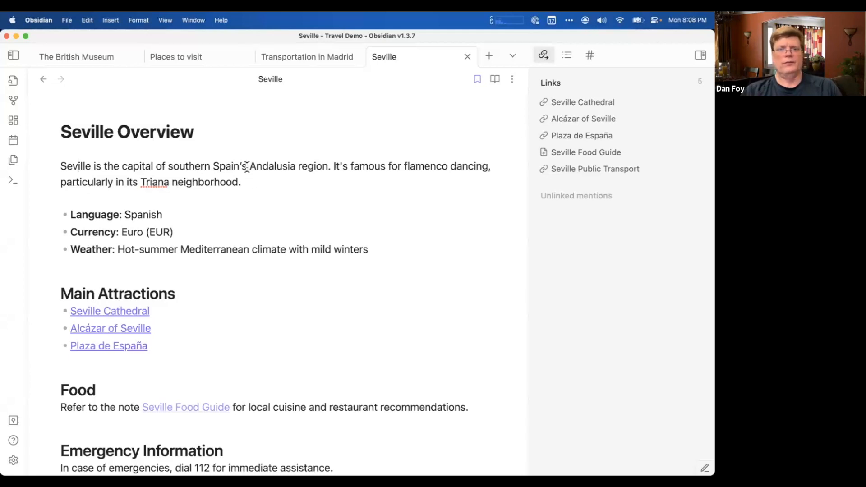
pyautogui.scroll(-2, 260, 180)
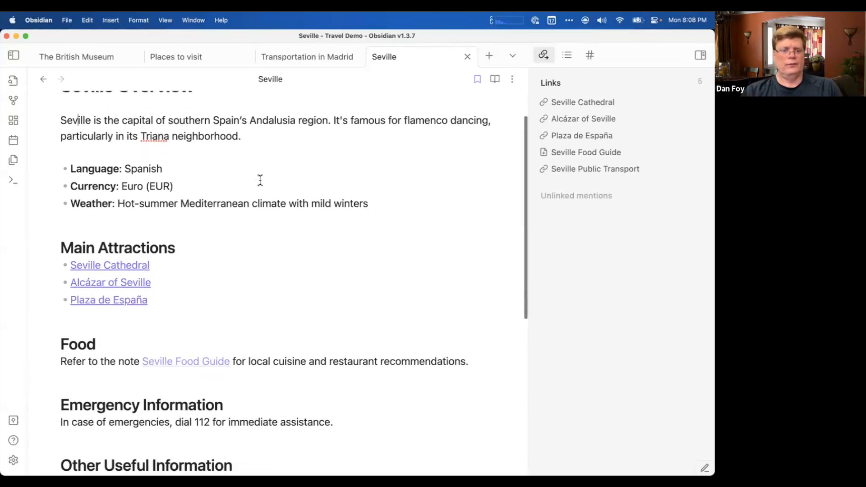
pyautogui.scroll(-3, 260, 180)
pyautogui.scroll(-2, 261, 180)
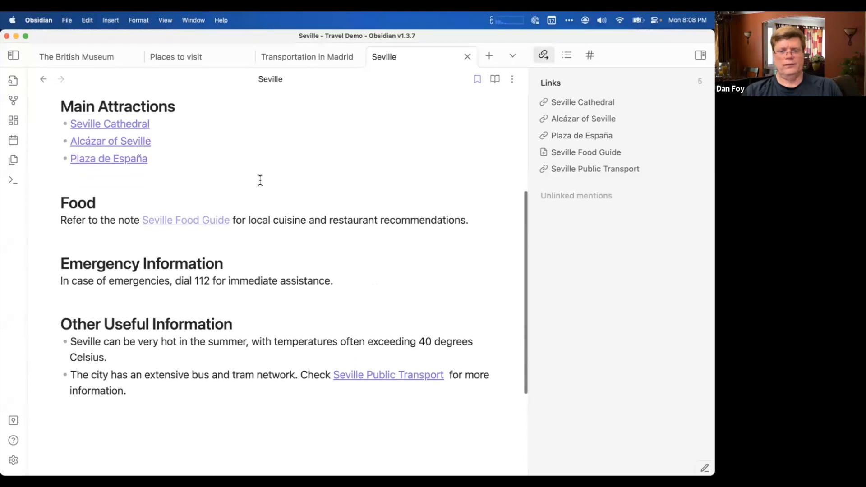
pyautogui.scroll(6, 260, 180)
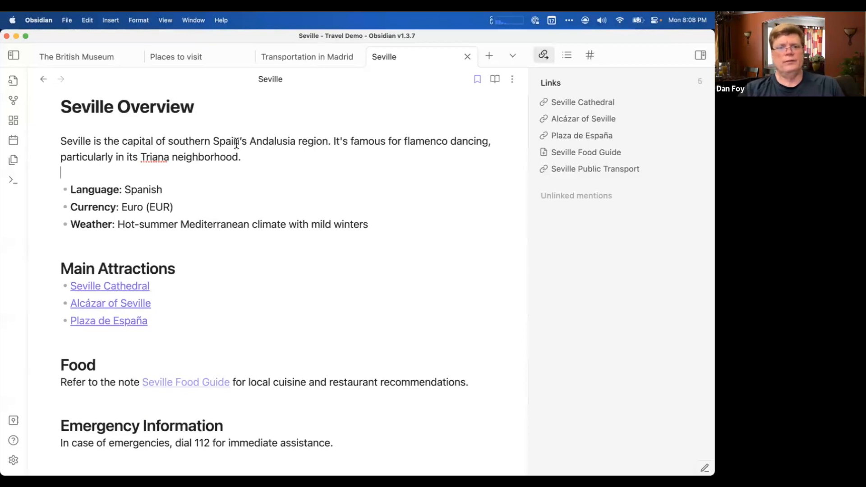
pyautogui.moveTo(238, 144); pyautogui.dragTo(215, 142)
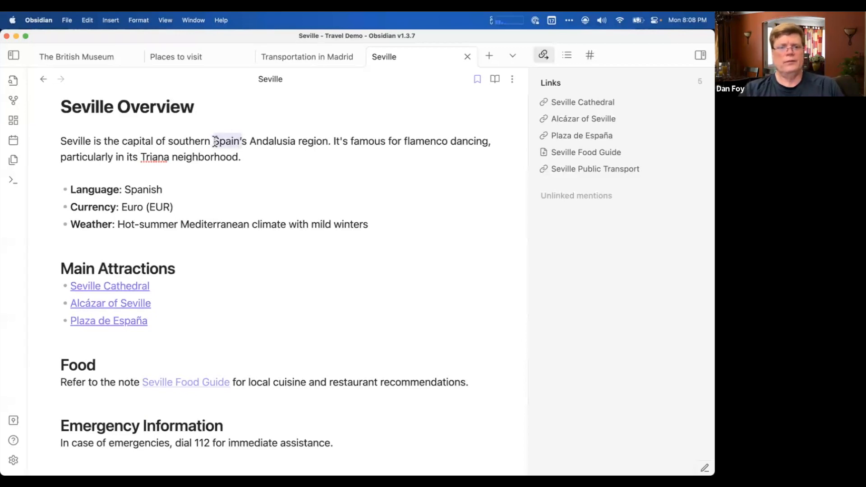
pyautogui.click(243, 142)
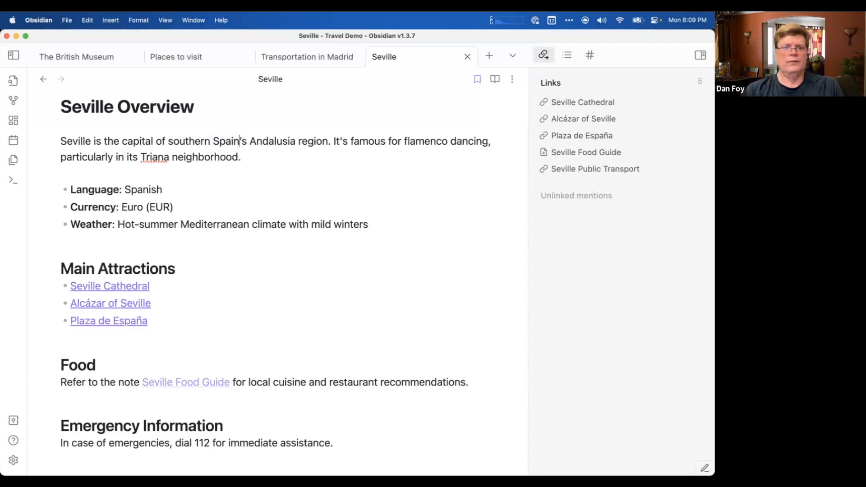
pyautogui.moveTo(240, 142); pyautogui.dragTo(212, 142)
pyautogui.write('[[')
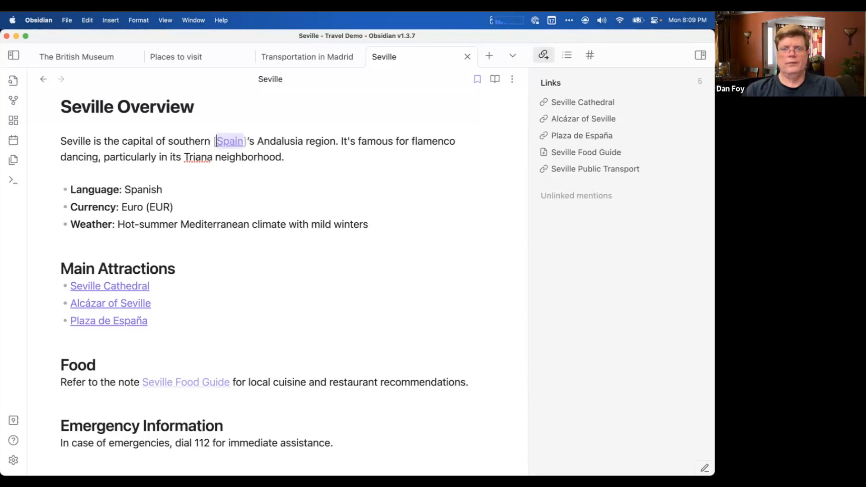
pyautogui.click(266, 120)
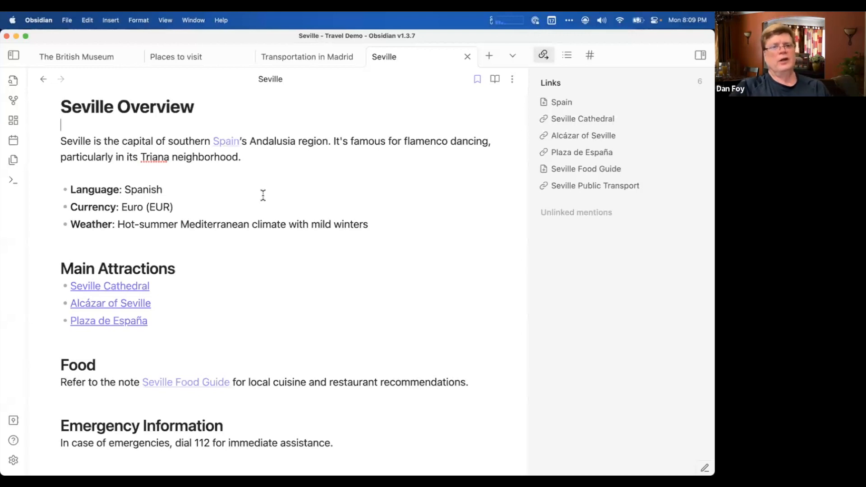
# Create the Spain note from its new link and enter the line "Here are the places I'd like to visit in spain".
pyautogui.click(226, 143)
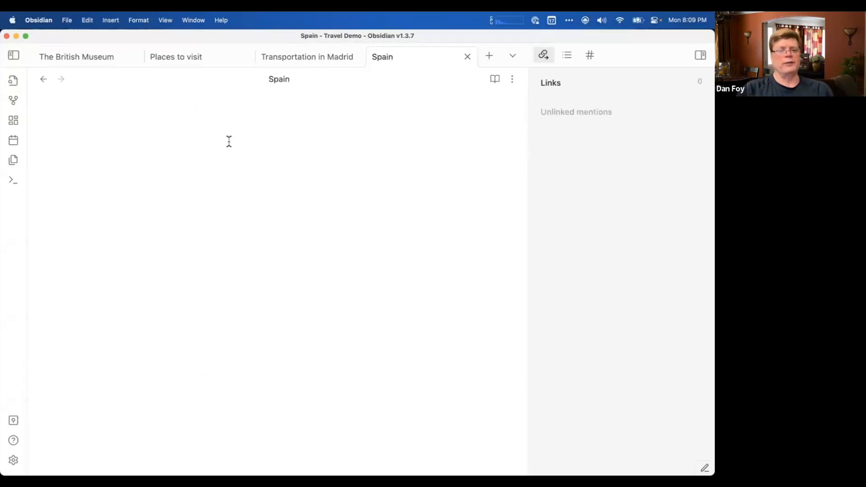
pyautogui.write('Here ')
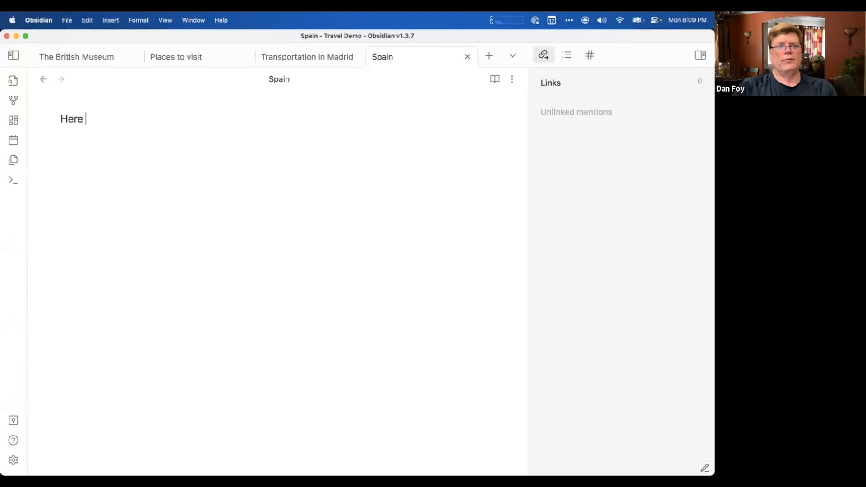
pyautogui.write('are the place')
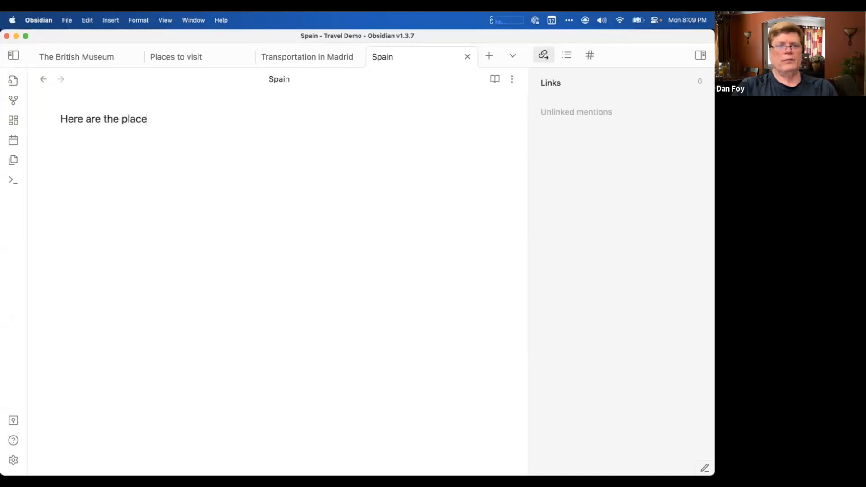
pyautogui.write("s I'd like to vi")
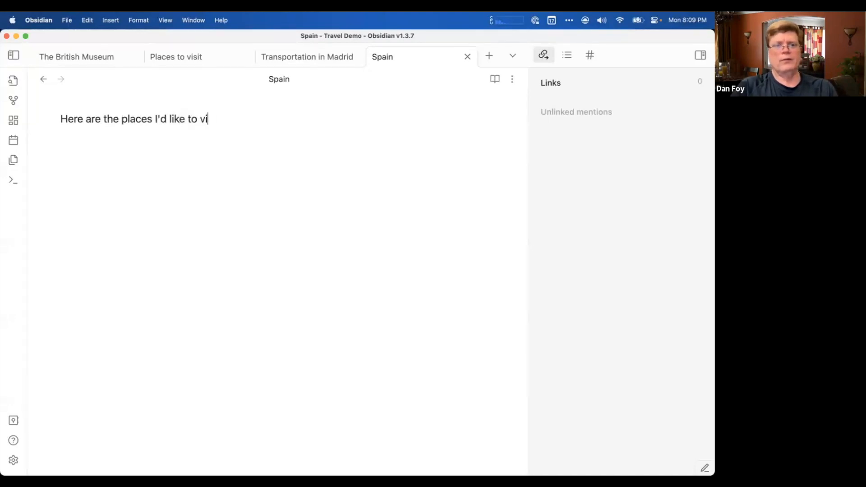
pyautogui.write('sit in spain')
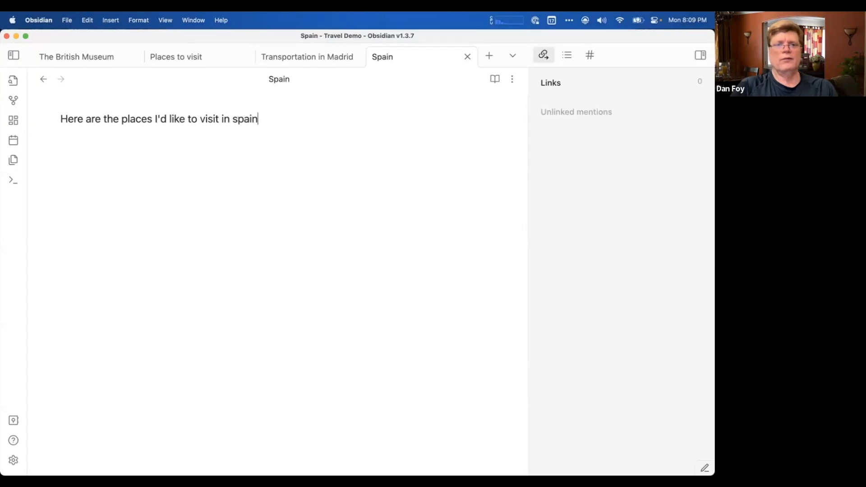
# Below the intro line of the Spain note, add a bulleted list with internal links to Seville and Barcelona.
pyautogui.press('Return')
pyautogui.write('- ')
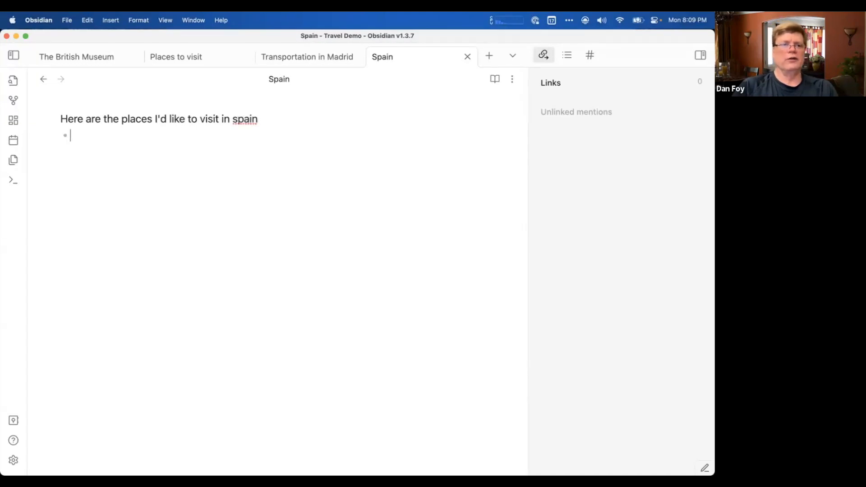
pyautogui.write('[[sev')
pyautogui.press('Return')
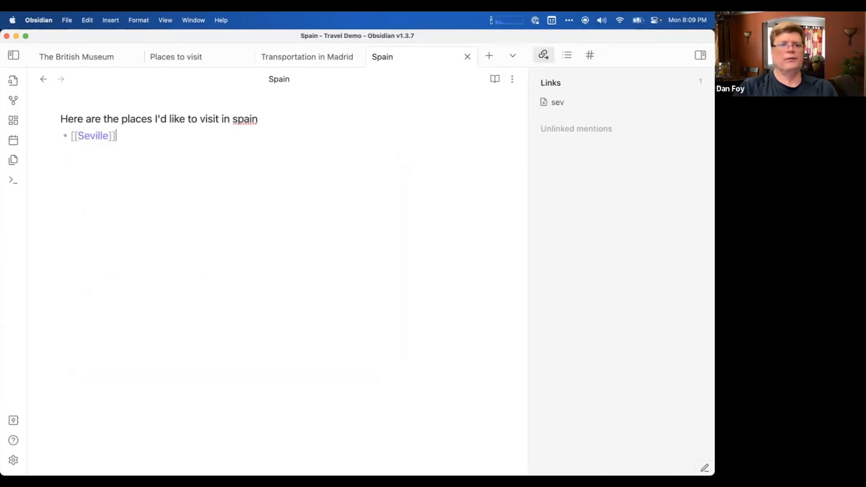
pyautogui.press('Return')
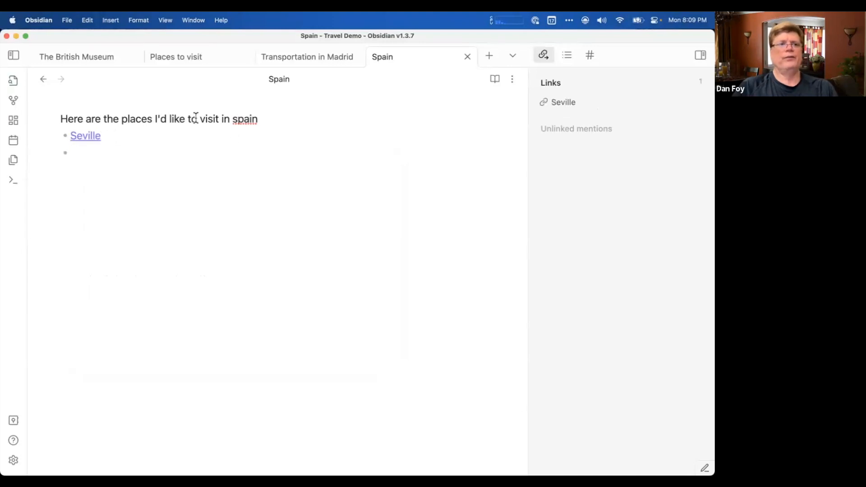
pyautogui.write('[[')
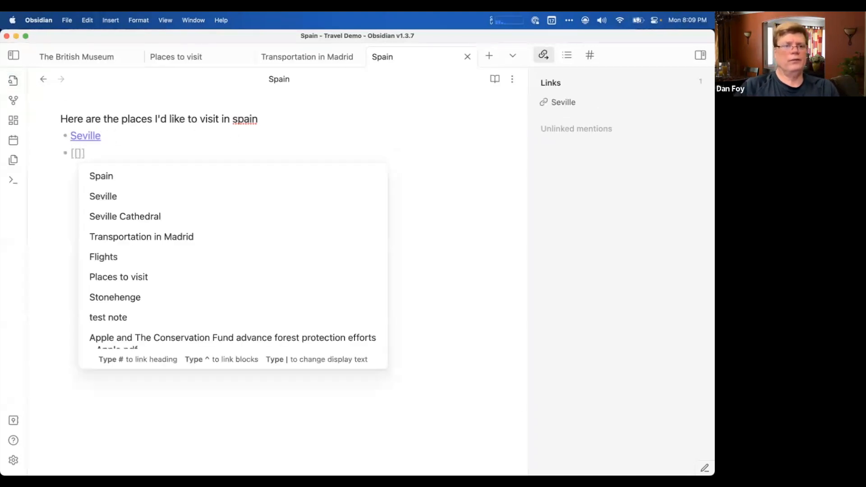
pyautogui.scroll(-5, 142, 260)
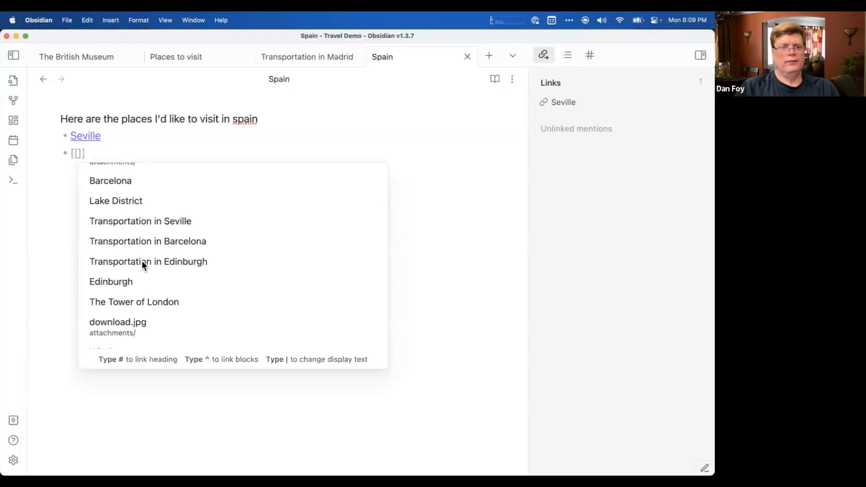
pyautogui.write('barc')
pyautogui.press('Return')
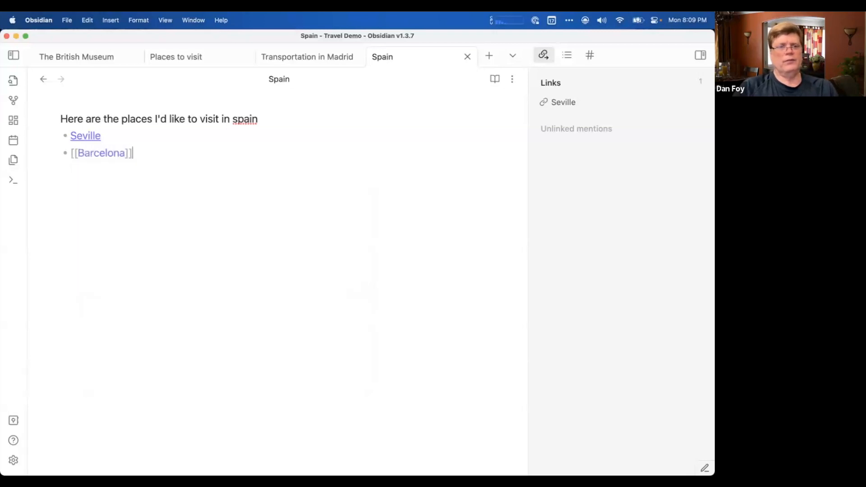
# Start a third bullet with an empty internal link, look through the suggested notes, and leave the link empty.
pyautogui.press('Return')
pyautogui.write('[[')
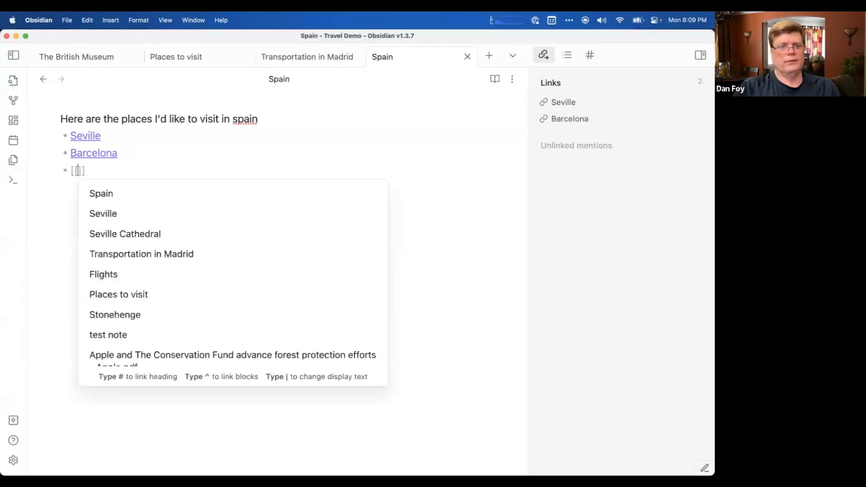
pyautogui.scroll(-5, 159, 327)
pyautogui.scroll(-5, 160, 326)
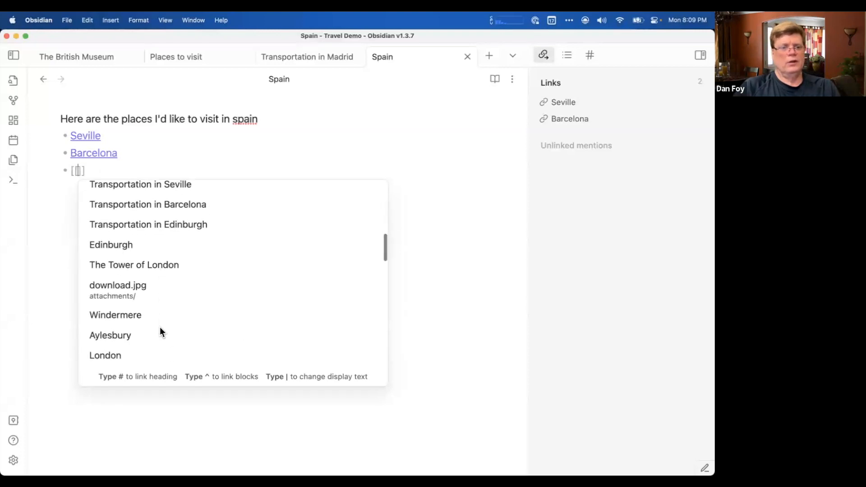
pyautogui.scroll(-3, 160, 330)
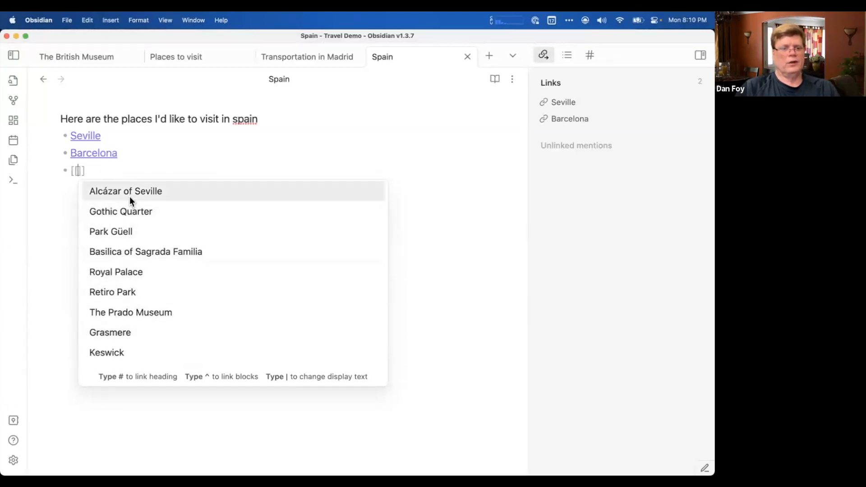
pyautogui.click(141, 167)
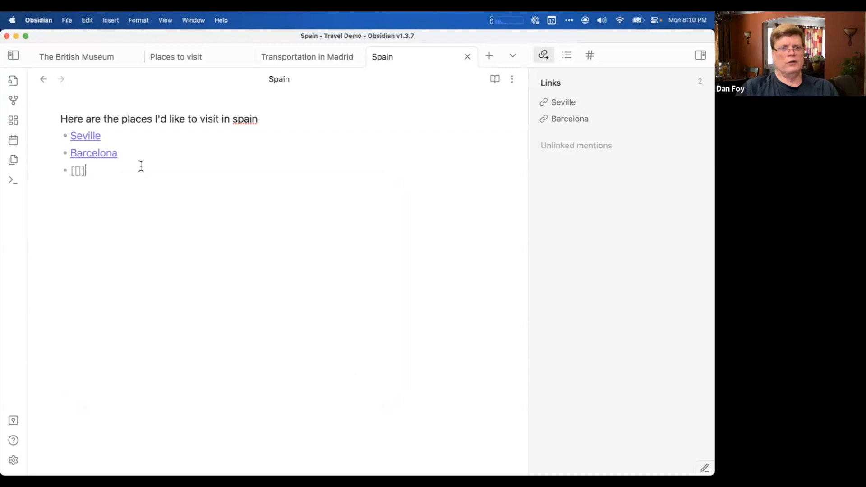
# Go through the Seville note to Plaza de España and turn "Spain" in its opening paragraph into an internal link.
pyautogui.click(88, 137)
pyautogui.scroll(-4, 137, 214)
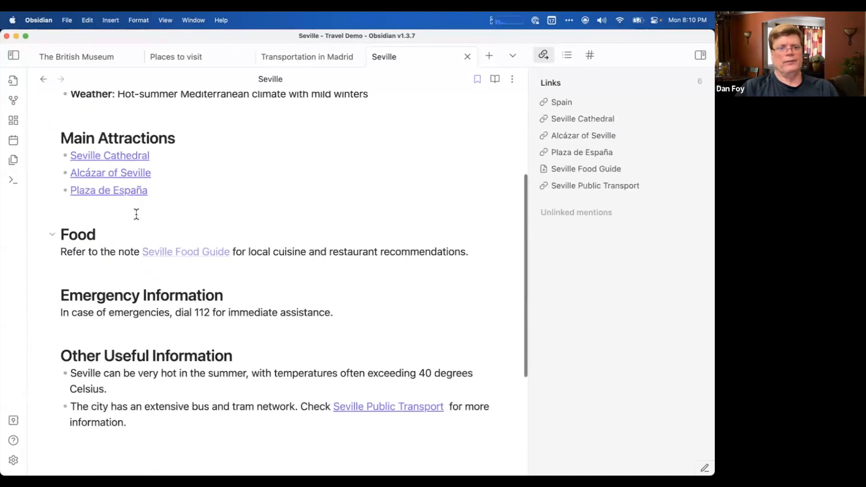
pyautogui.scroll(-3, 136, 214)
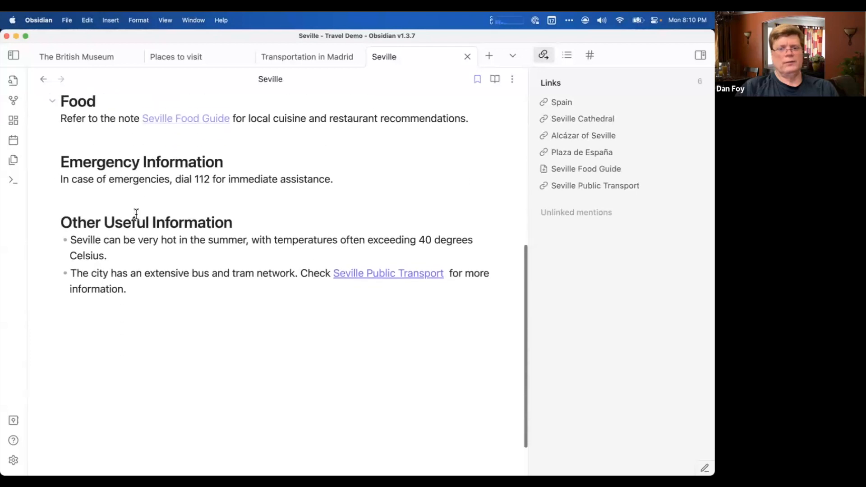
pyautogui.scroll(8, 137, 215)
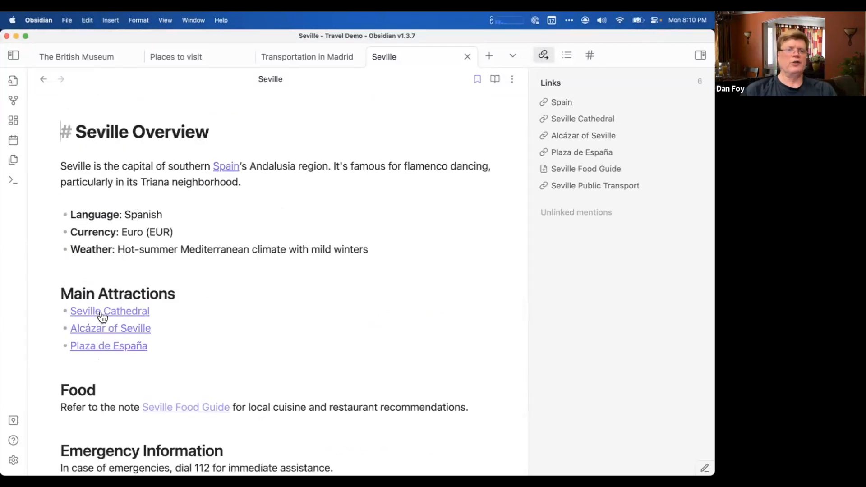
pyautogui.click(116, 350)
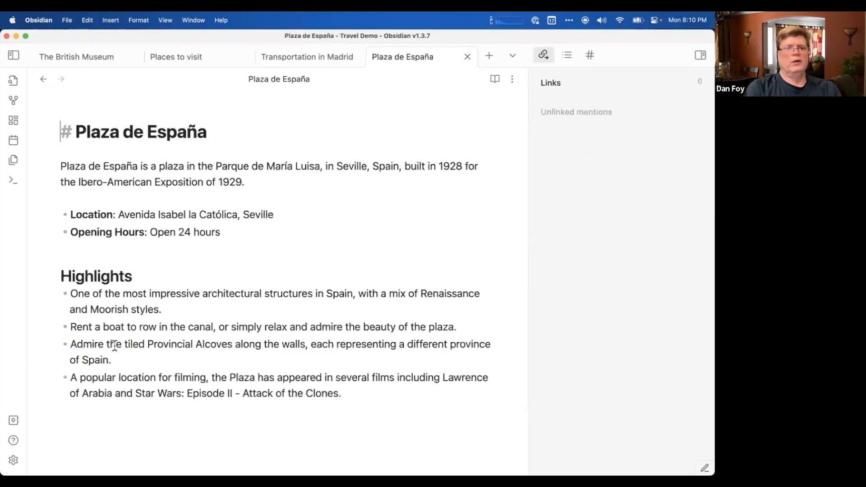
pyautogui.doubleClick(385, 167)
pyautogui.write('[[')
pyautogui.click(380, 199)
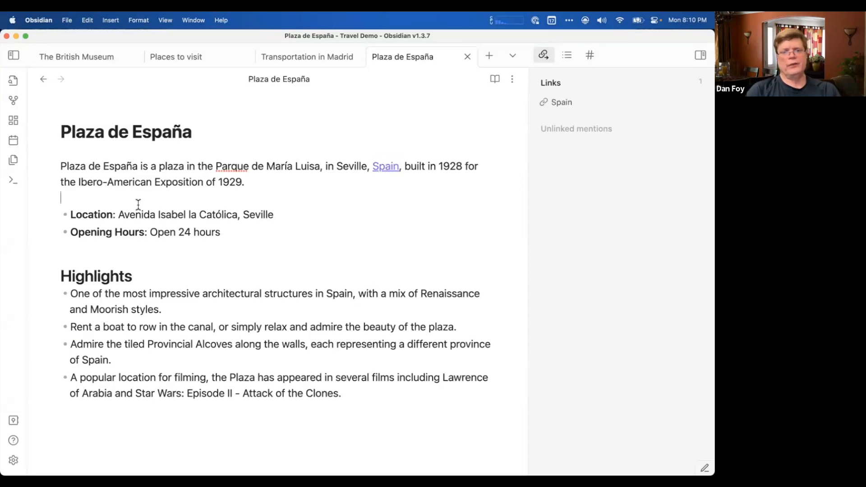
pyautogui.scroll(-5, 185, 309)
pyautogui.scroll(5, 185, 310)
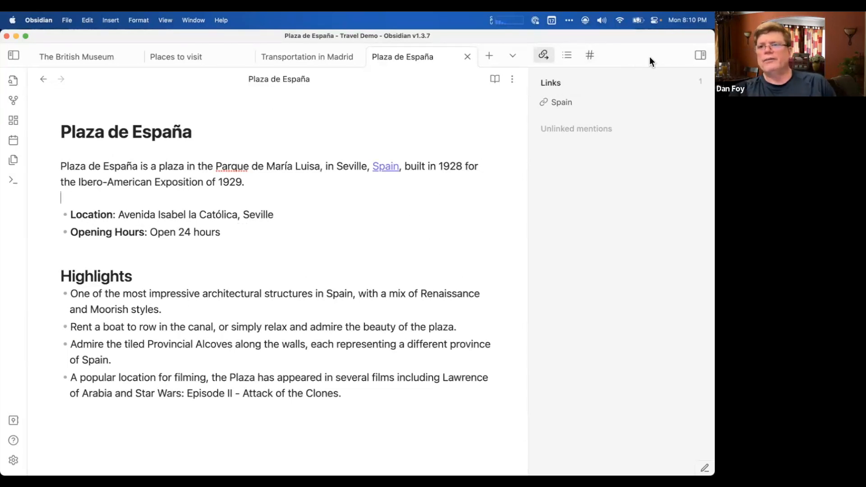
pyautogui.click(700, 55)
pyautogui.click(700, 55)
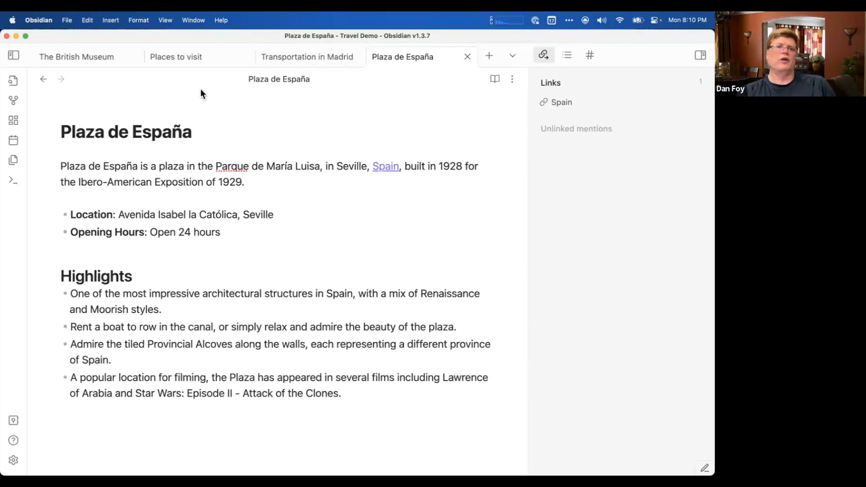
# Show the vault's file list and create a folder named "Places to visit".
pyautogui.click(18, 59)
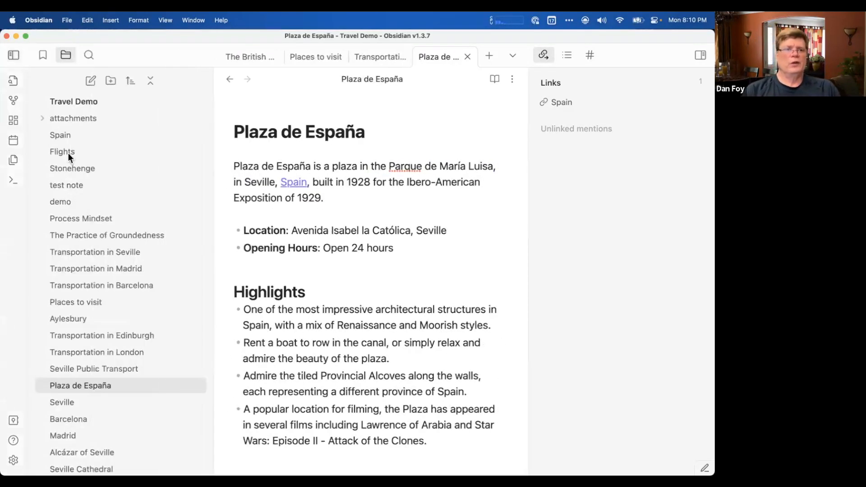
pyautogui.click(112, 81)
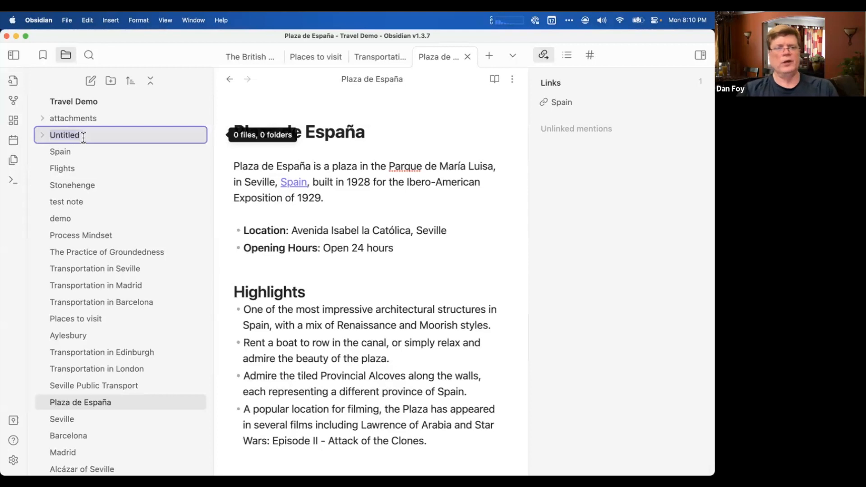
pyautogui.write('Countires')
pyautogui.press('BackSpace')
pyautogui.press('BackSpace')
pyautogui.press('BackSpace')
pyautogui.press('BackSpace')
pyautogui.press('BackSpace')
pyautogui.press('BackSpace')
pyautogui.press('BackSpace')
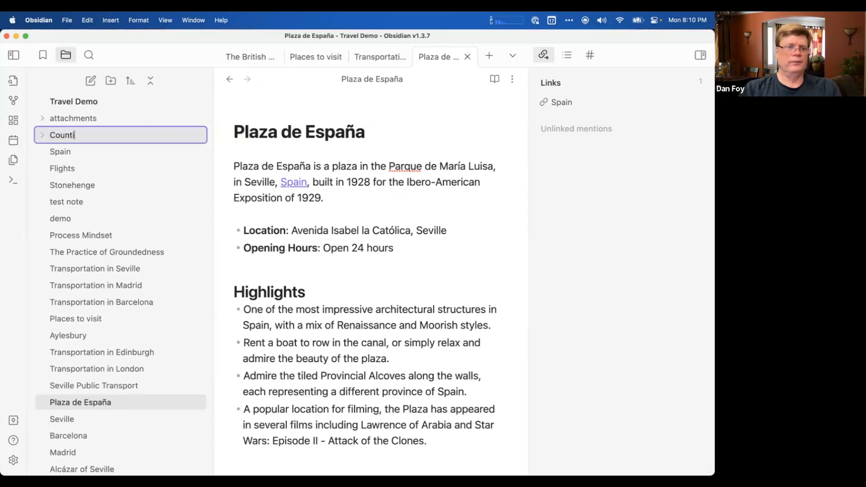
pyautogui.write('Places to visit')
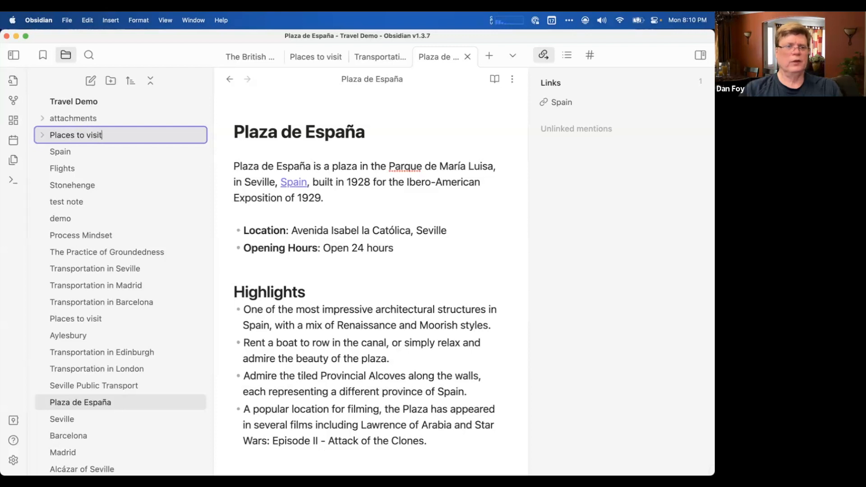
pyautogui.press('Return')
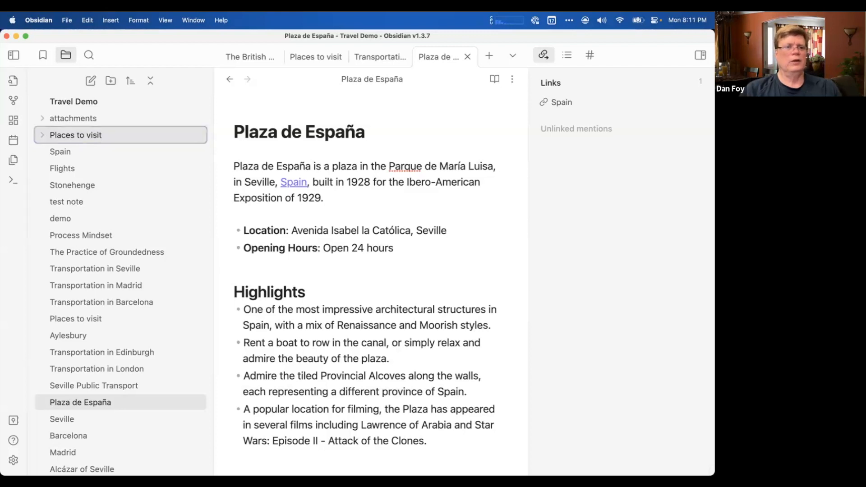
# Move the Spain, Seville, Barcelona and Madrid notes into the "Places to visit" folder and expand the folder.
pyautogui.moveTo(60, 152); pyautogui.dragTo(72, 142)
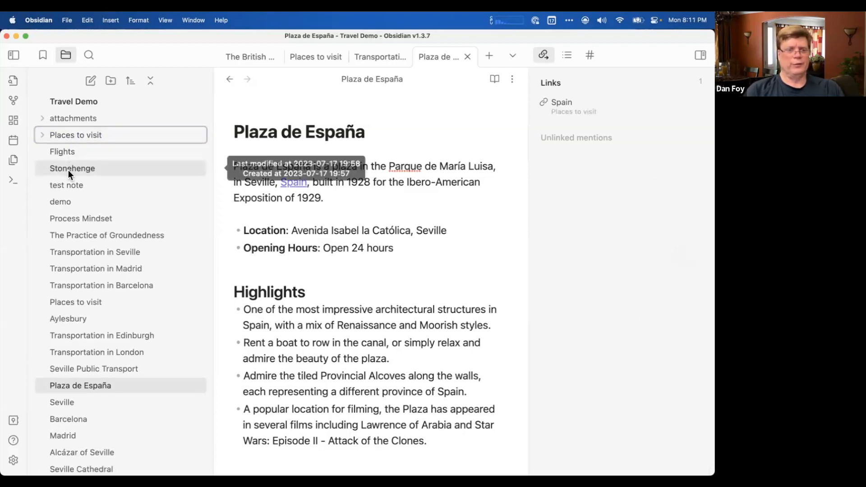
pyautogui.scroll(-2, 76, 240)
pyautogui.scroll(-3, 77, 243)
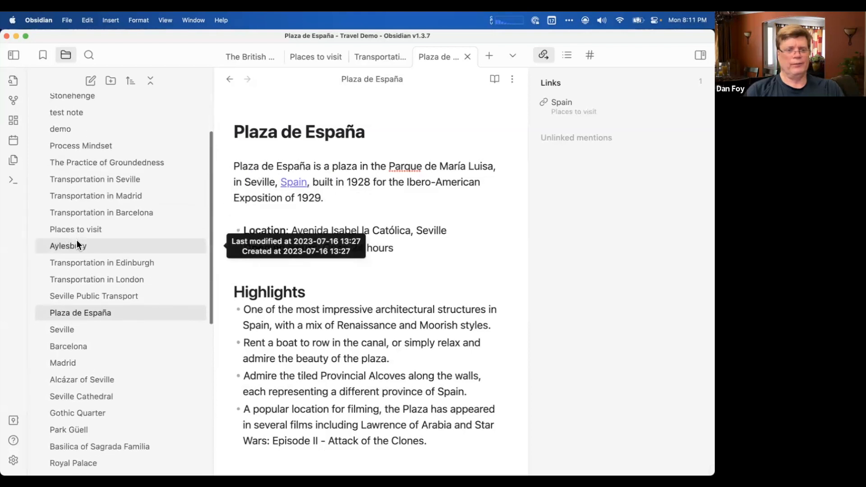
pyautogui.click(73, 332)
pyautogui.scroll(5, 73, 334)
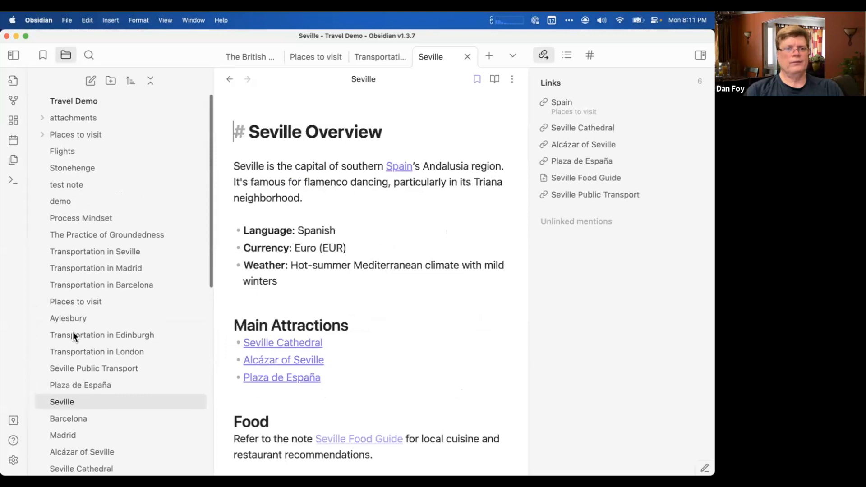
pyautogui.moveTo(74, 406); pyautogui.dragTo(82, 134)
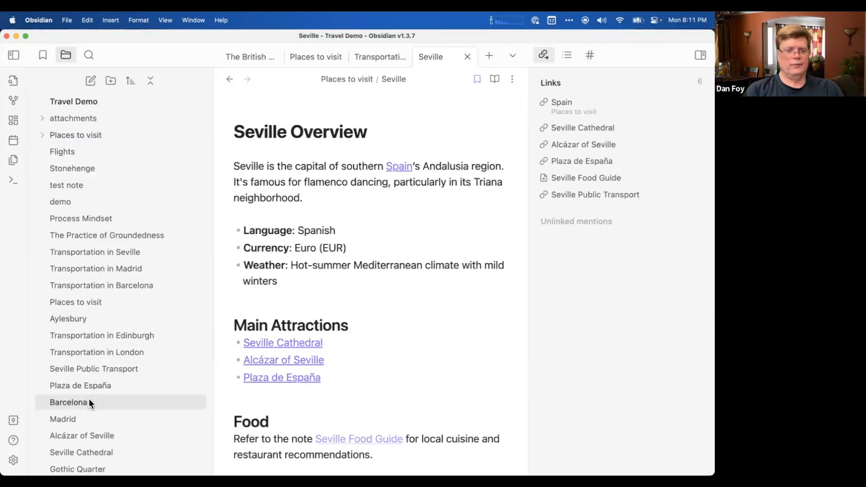
pyautogui.moveTo(88, 399); pyautogui.dragTo(88, 137)
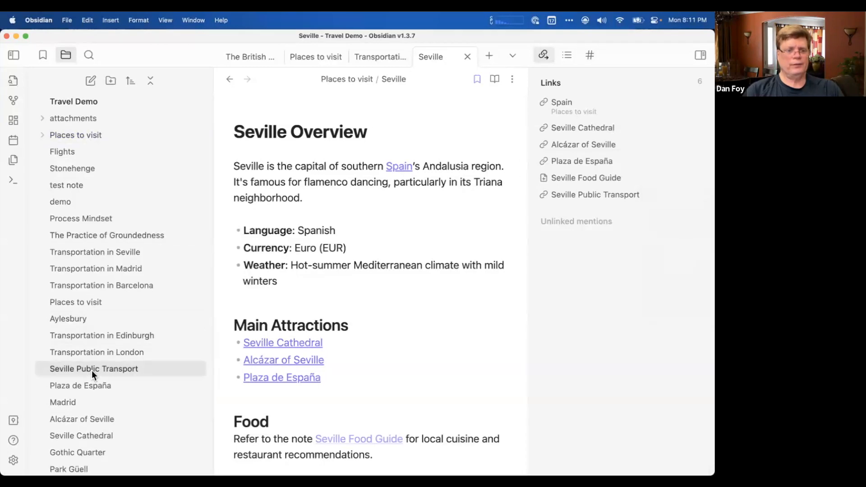
pyautogui.moveTo(79, 403); pyautogui.dragTo(85, 133)
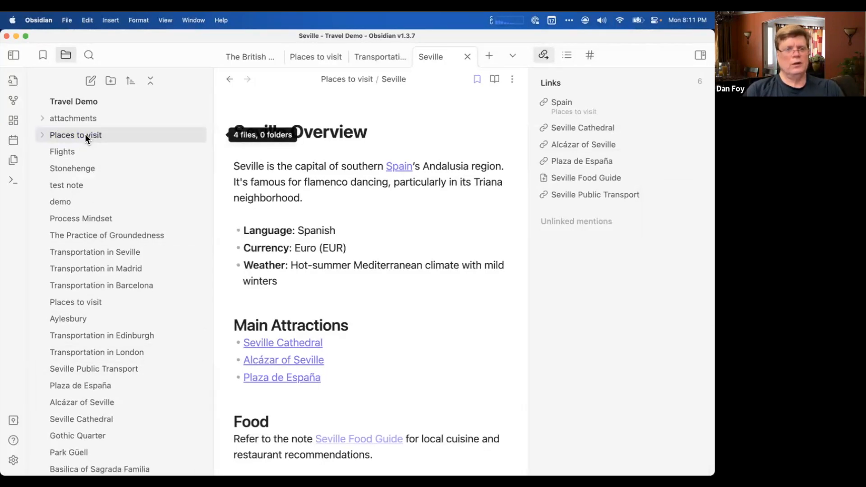
pyautogui.click(42, 135)
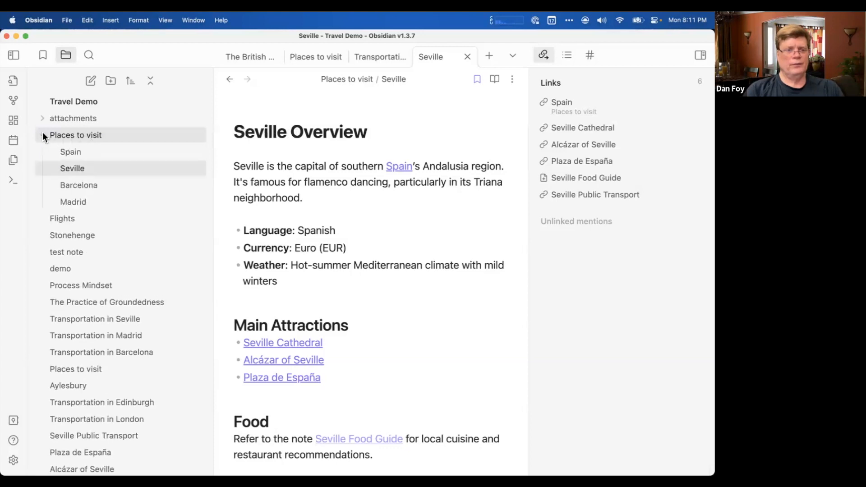
# Try to nest the Seville note beneath the Spain note inside the "Places to visit" folder.
pyautogui.moveTo(70, 169)
pyautogui.mouseDown()
pyautogui.moveTo(80, 151)
pyautogui.moveTo(79, 177)
pyautogui.moveTo(79, 169)
pyautogui.mouseUp()
pyautogui.rightClick(77, 153)
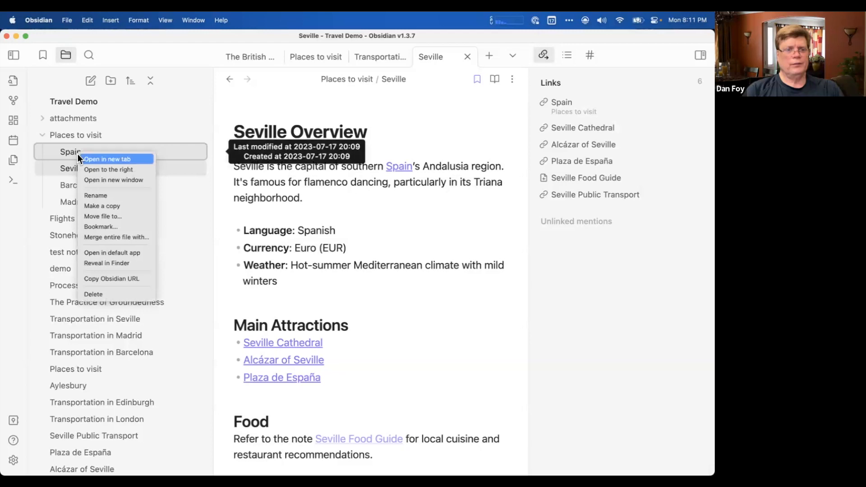
pyautogui.click(76, 133)
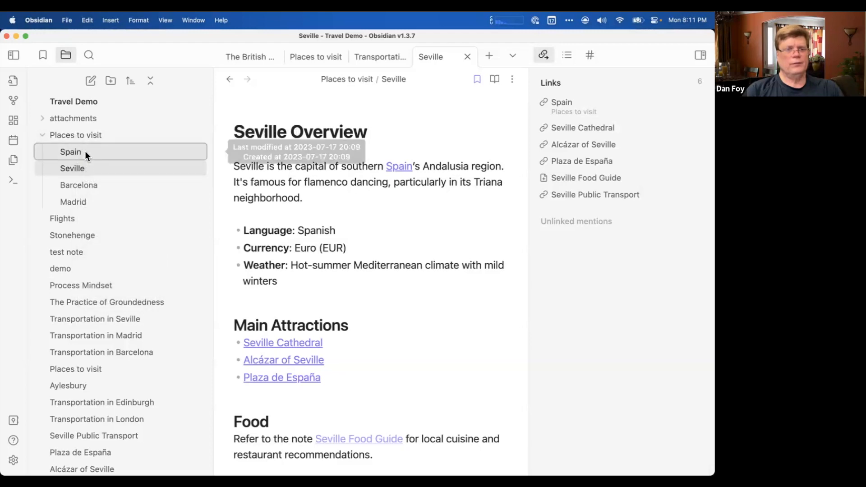
pyautogui.moveTo(74, 171); pyautogui.dragTo(61, 153)
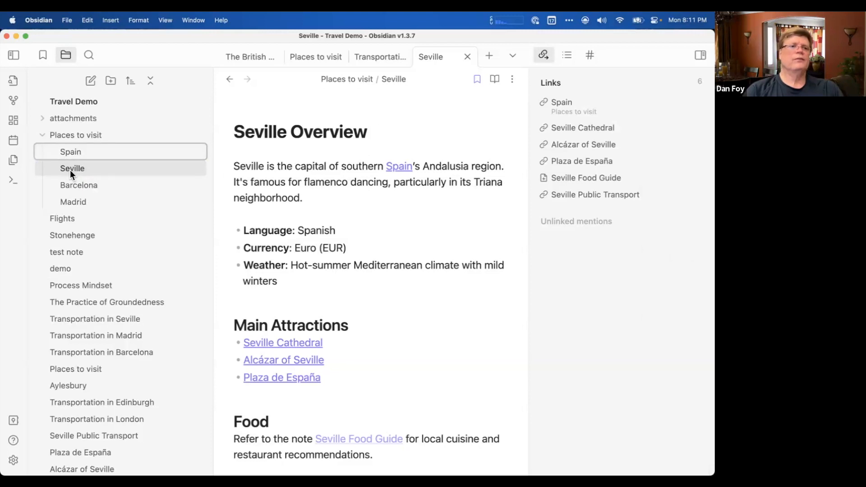
pyautogui.rightClick(74, 155)
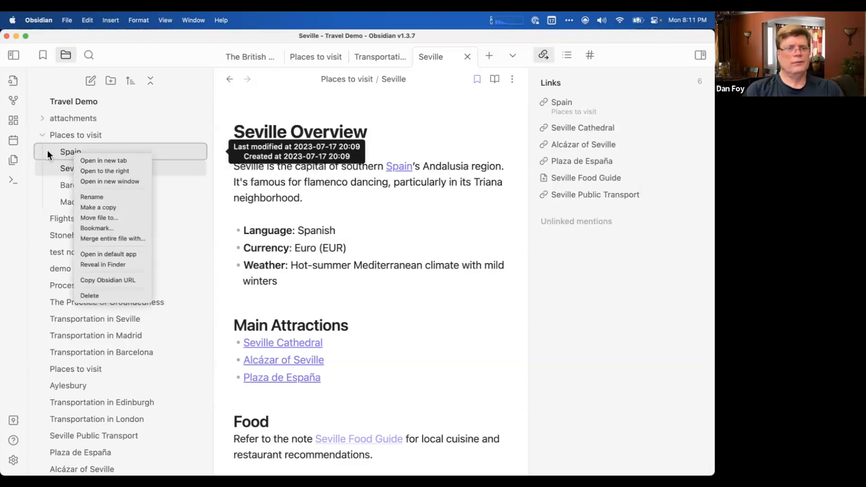
pyautogui.press('Escape')
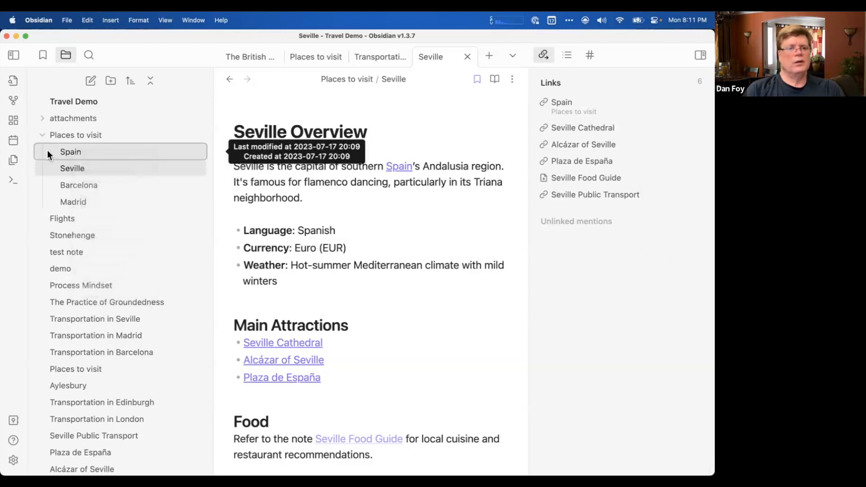
# Create a folder named "Places in Spain" and move it inside the "Places to visit" folder.
pyautogui.click(110, 80)
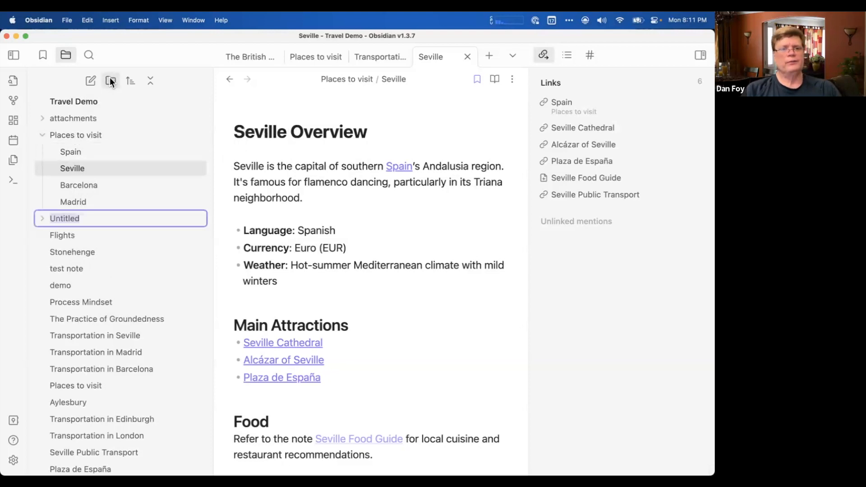
pyautogui.write('Pla')
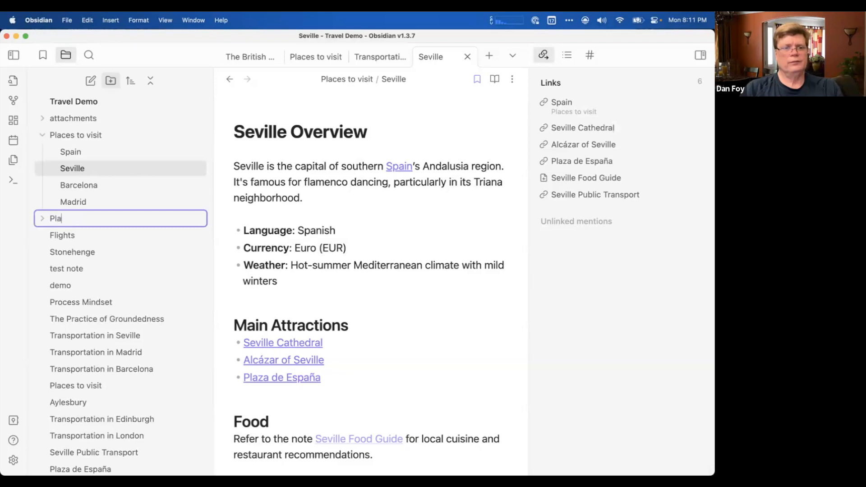
pyautogui.write('ce')
pyautogui.press('BackSpace')
pyautogui.write('ces i Sp')
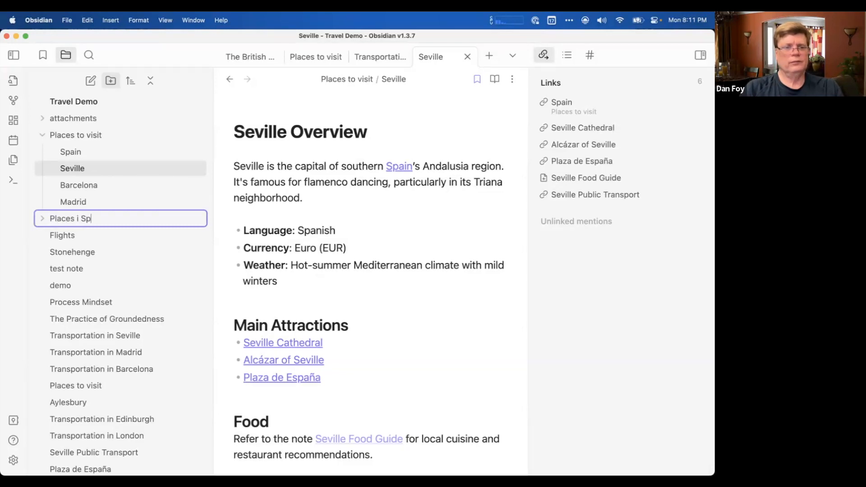
pyautogui.press('BackSpace')
pyautogui.press('BackSpace')
pyautogui.press('BackSpace')
pyautogui.write('n Spain')
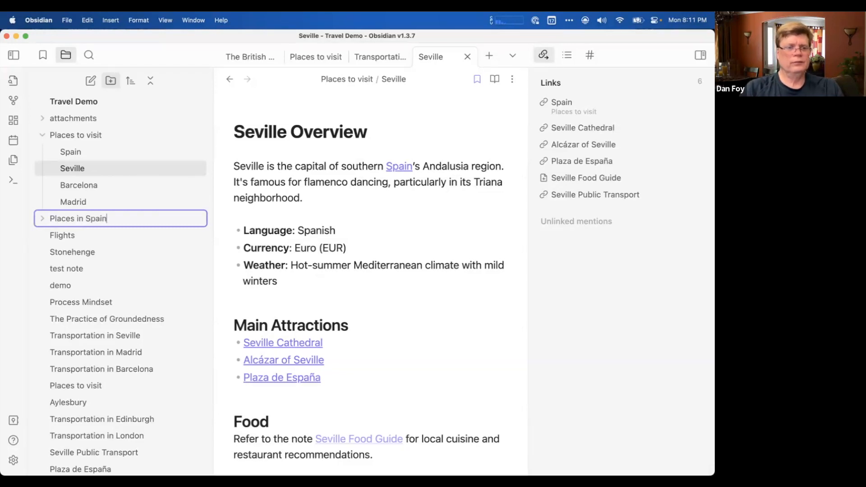
pyautogui.press('Return')
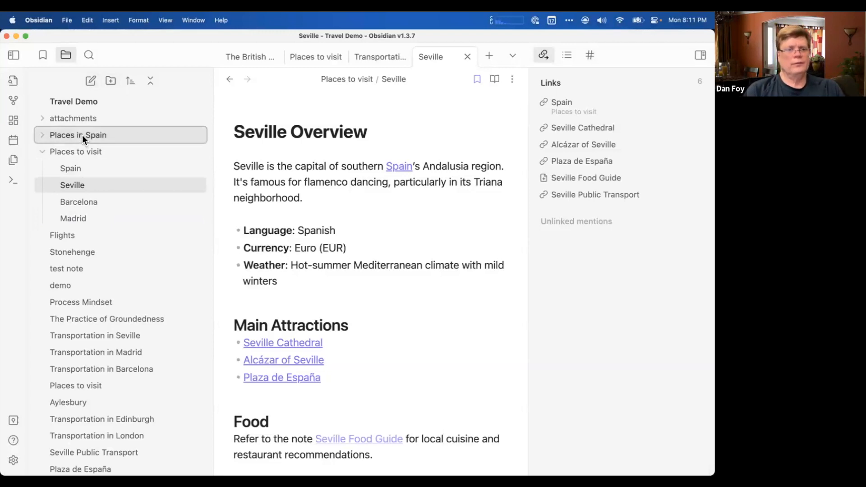
pyautogui.moveTo(82, 135); pyautogui.dragTo(96, 152)
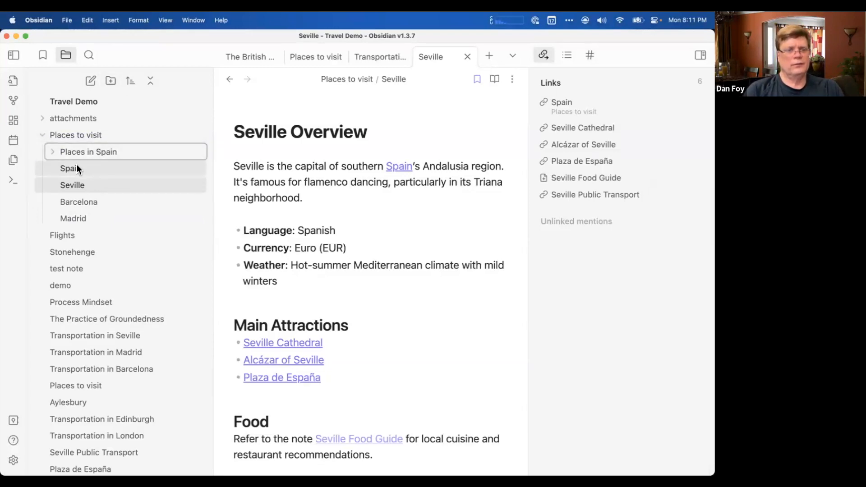
# Move the Seville, Barcelona and Madrid notes into the "Places in Spain" subfolder.
pyautogui.moveTo(77, 184); pyautogui.dragTo(93, 153)
pyautogui.moveTo(86, 188); pyautogui.dragTo(105, 152)
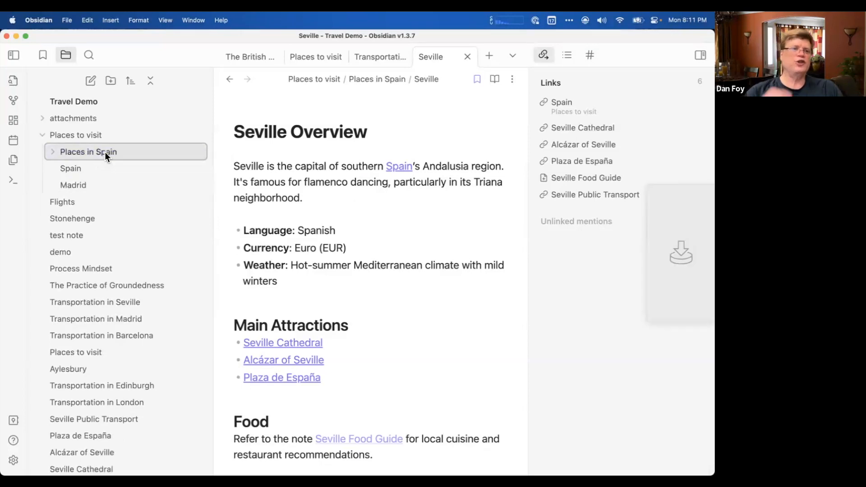
pyautogui.moveTo(80, 185); pyautogui.dragTo(107, 153)
# Switch to Finder, examine the contents of the vault's "Places to visit" and "Places in Spain" folders on disk, and close the Finder windows.
pyautogui.moveTo(5, 105)
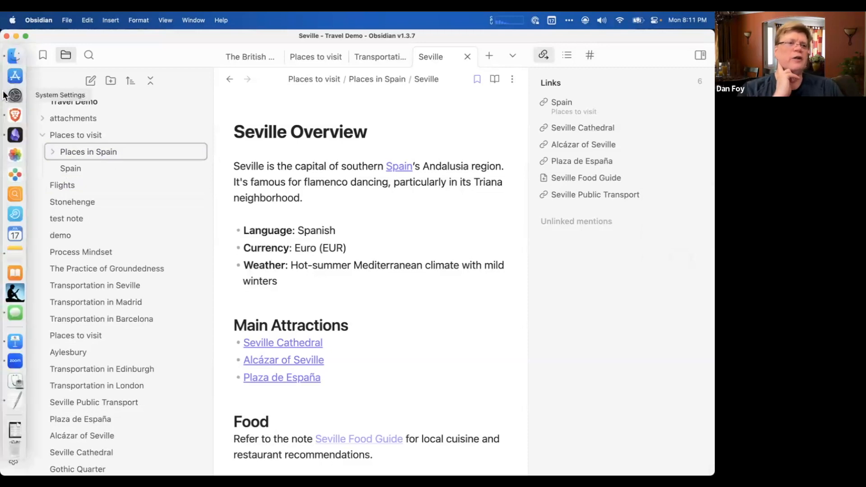
pyautogui.click(18, 58)
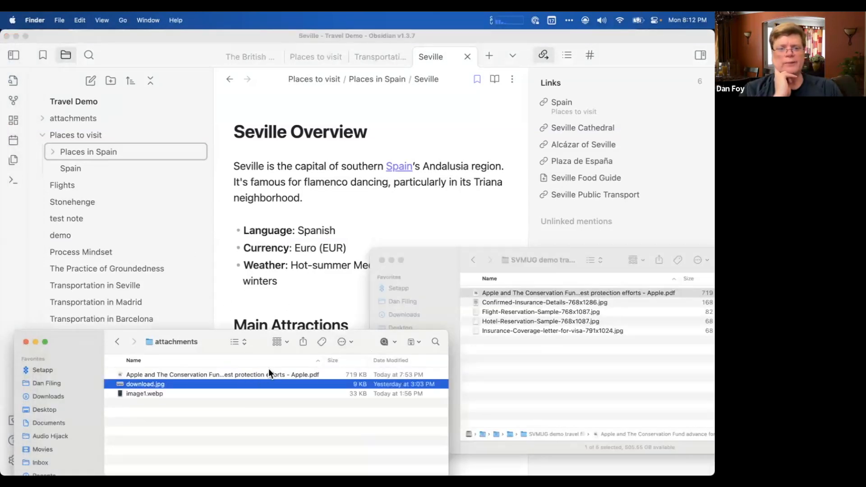
pyautogui.rightClick(188, 342)
pyautogui.click(186, 353)
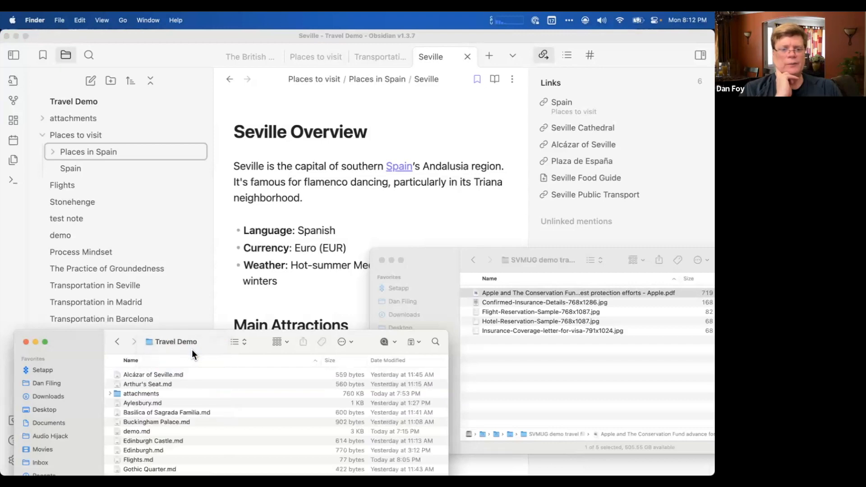
pyautogui.moveTo(193, 351); pyautogui.dragTo(253, 206)
pyautogui.scroll(-10, 234, 269)
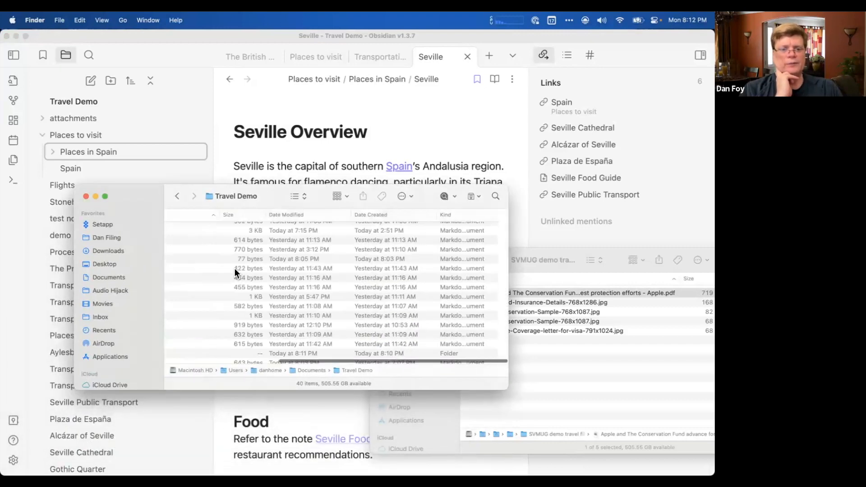
pyautogui.scroll(3, 233, 272)
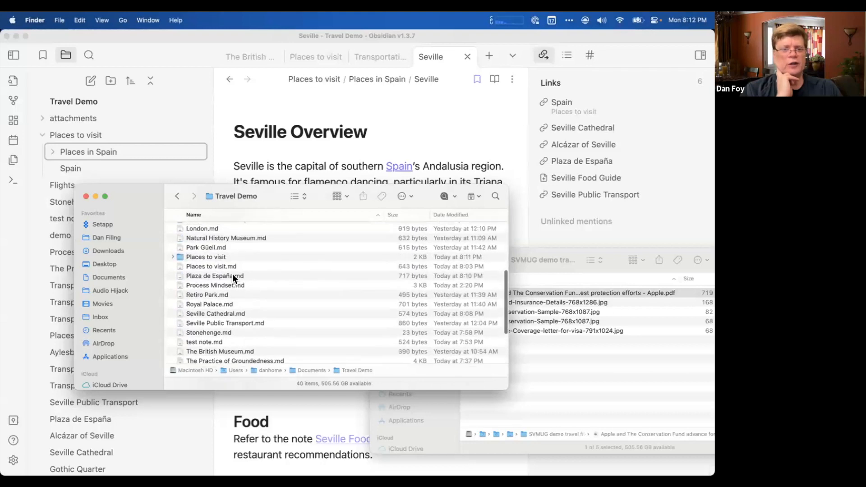
pyautogui.doubleClick(201, 264)
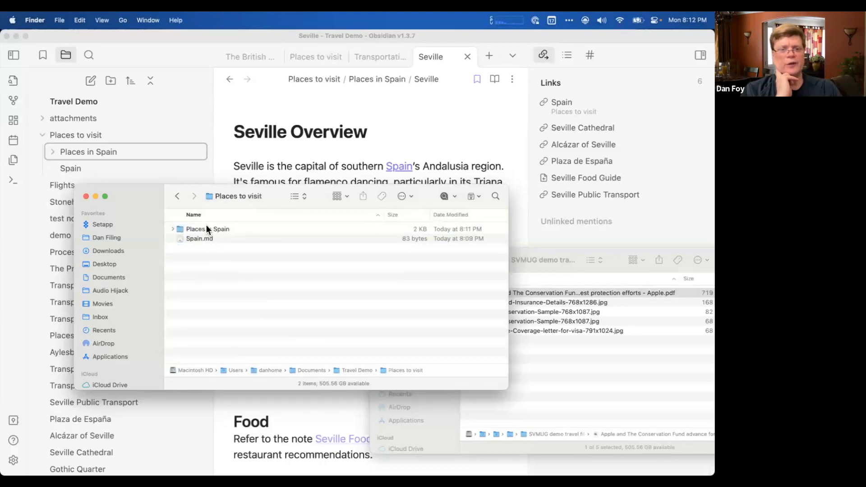
pyautogui.doubleClick(207, 227)
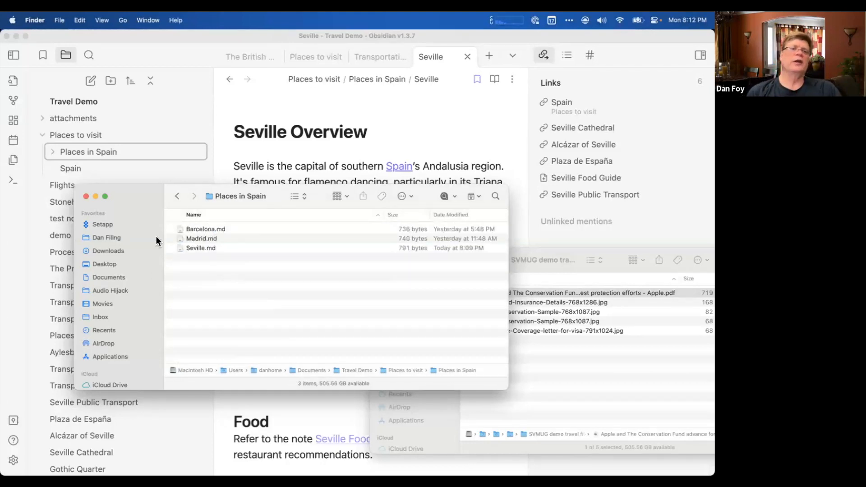
pyautogui.click(86, 197)
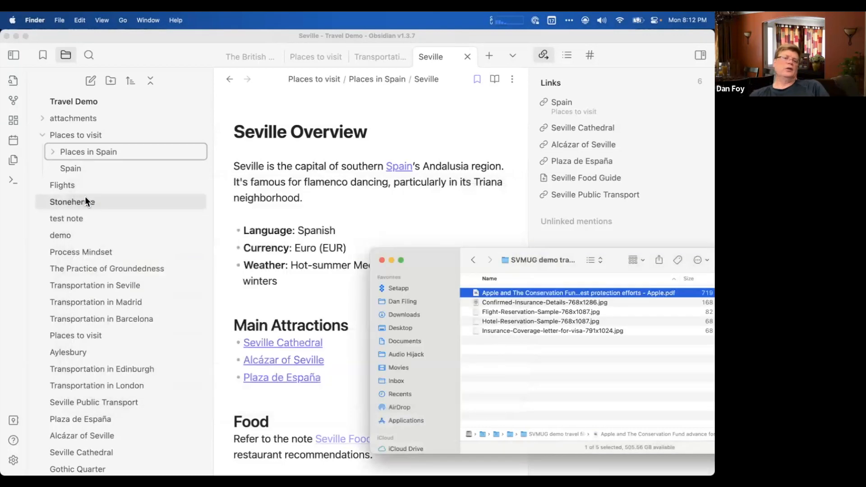
pyautogui.click(381, 259)
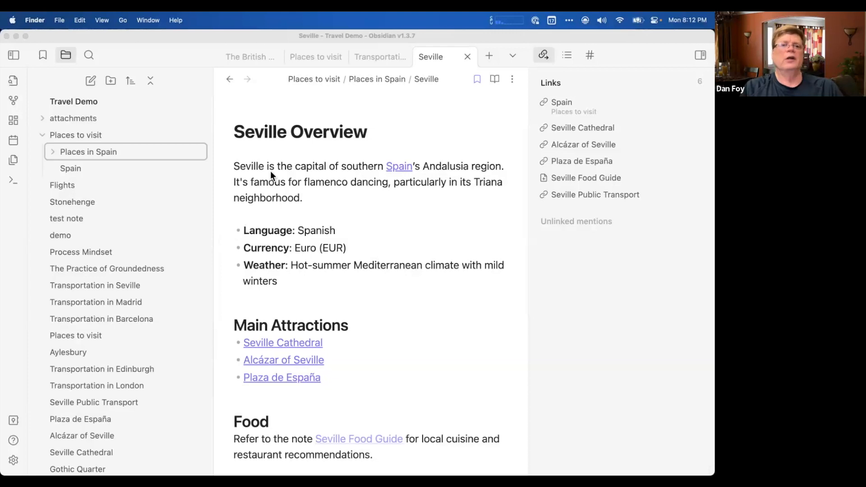
pyautogui.click(246, 113)
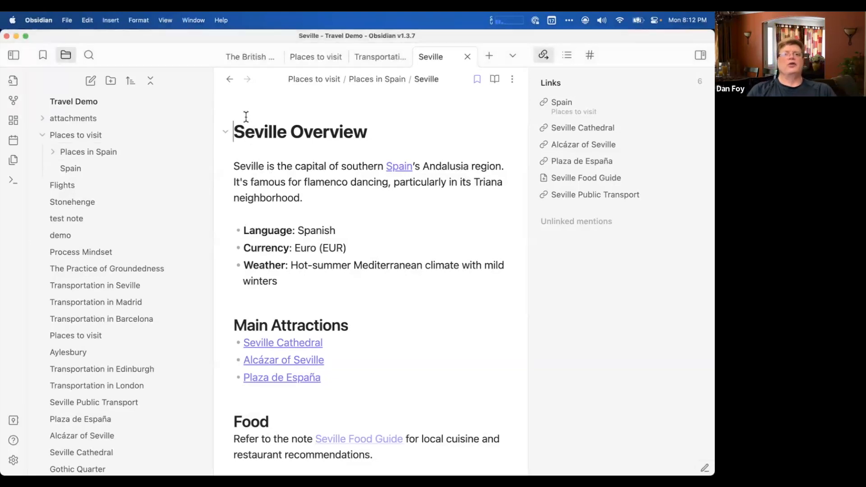
pyautogui.click(256, 150)
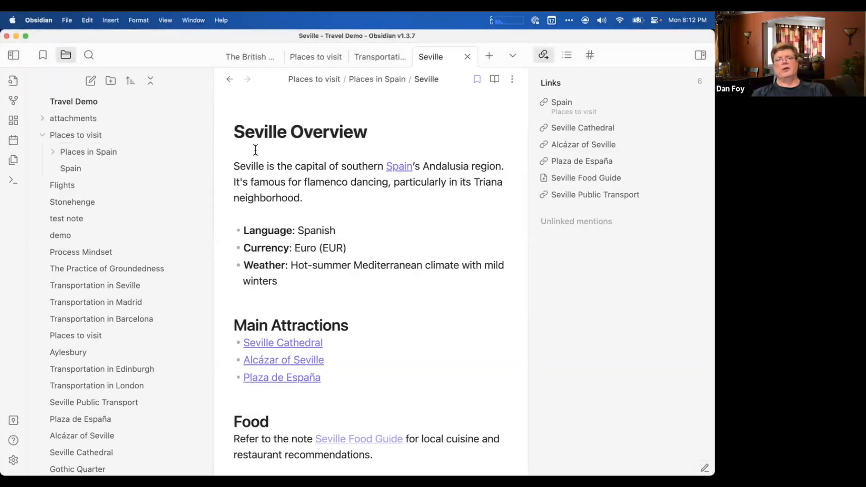
pyautogui.click(252, 116)
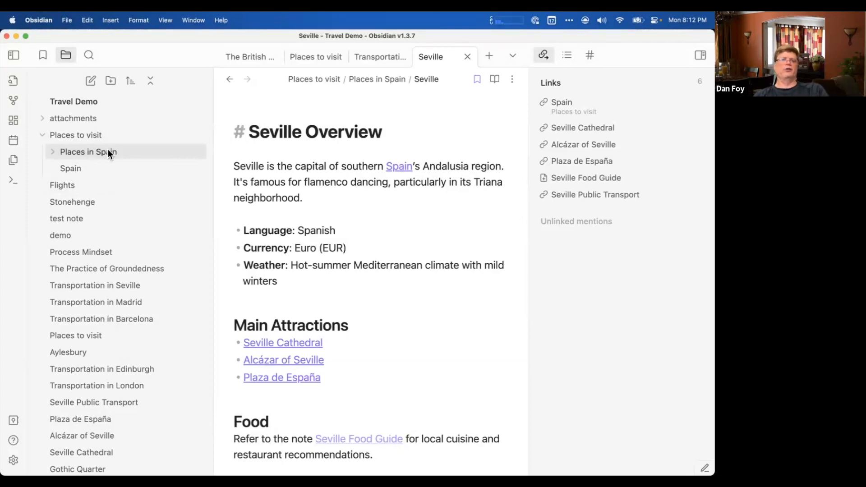
pyautogui.moveTo(107, 153)
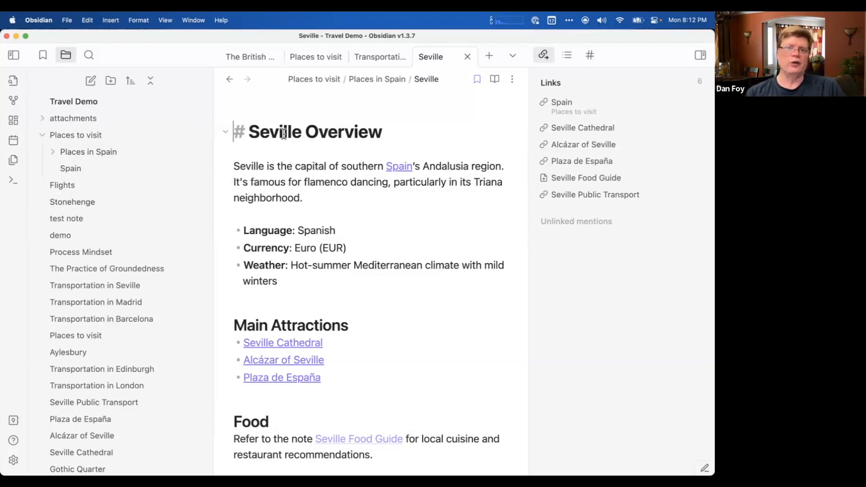
pyautogui.click(304, 151)
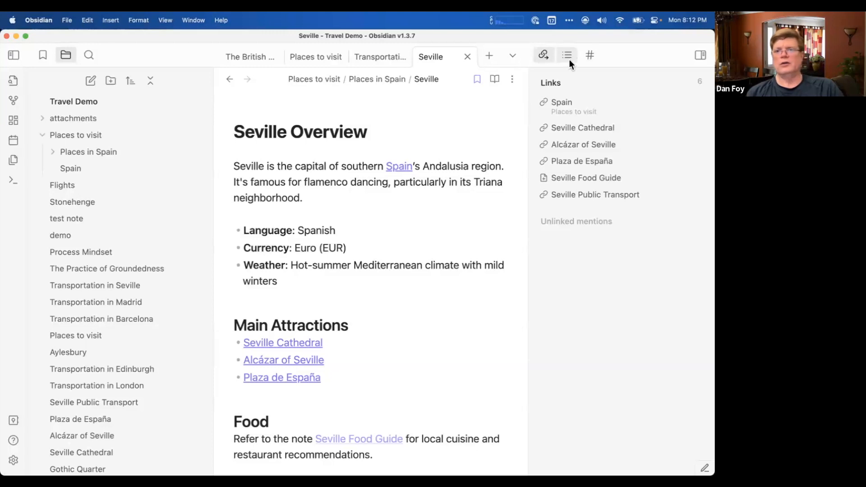
# Show the vault's tags and search for notes carrying the "spain" tag.
pyautogui.click(587, 55)
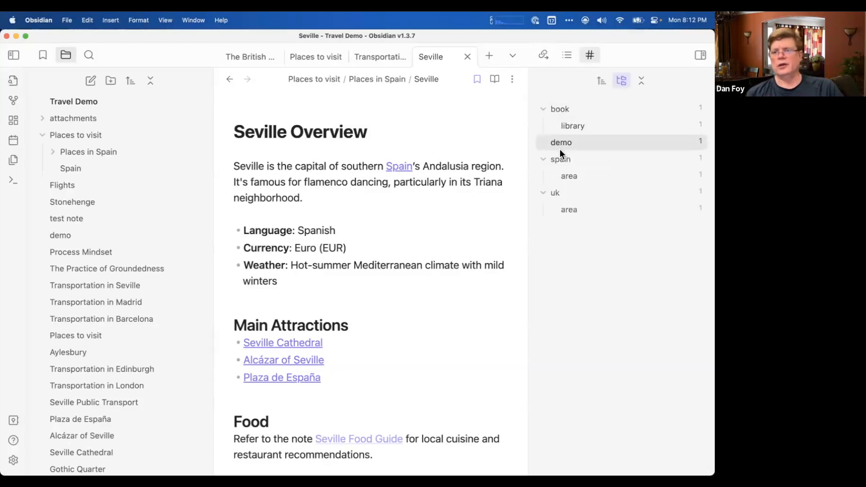
pyautogui.click(560, 161)
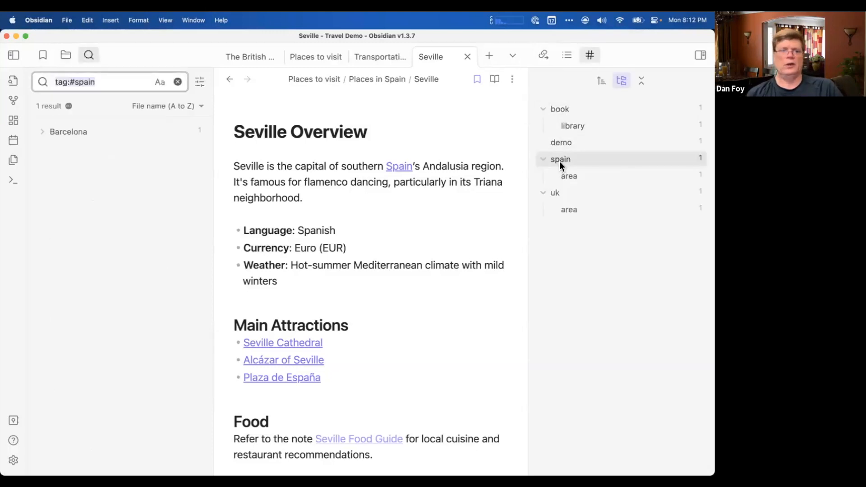
# Open the Barcelona note from the search results and change its tag to #spain/city.
pyautogui.click(41, 130)
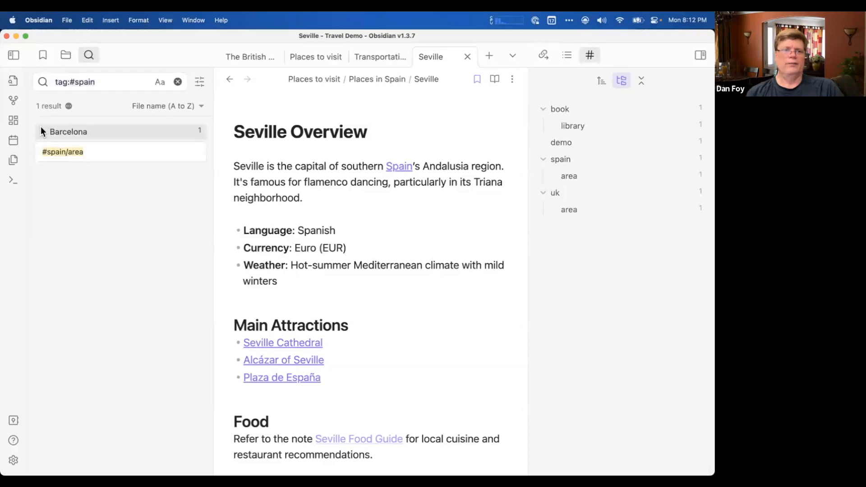
pyautogui.click(62, 150)
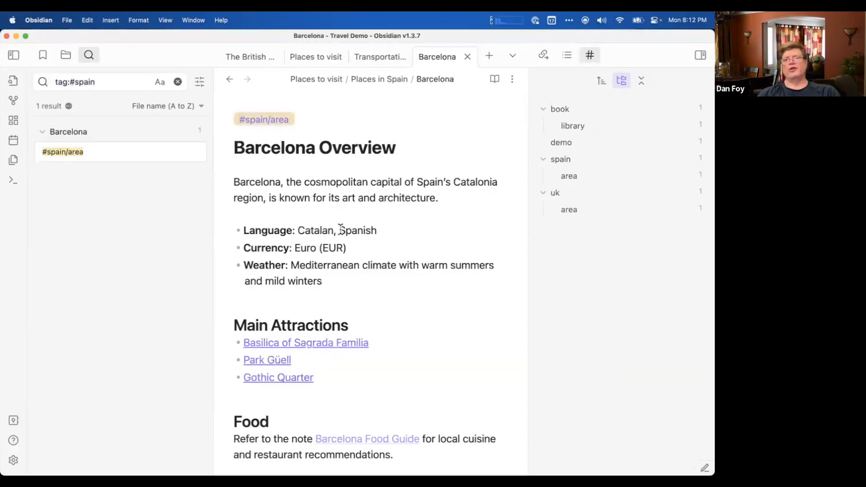
pyautogui.click(322, 122)
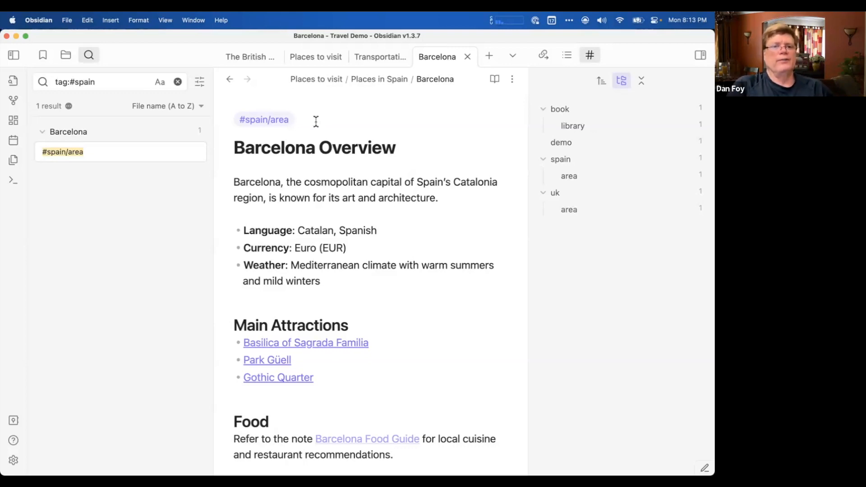
pyautogui.press('BackSpace')
pyautogui.press('BackSpace')
pyautogui.press('BackSpace')
pyautogui.press('BackSpace')
pyautogui.write('city')
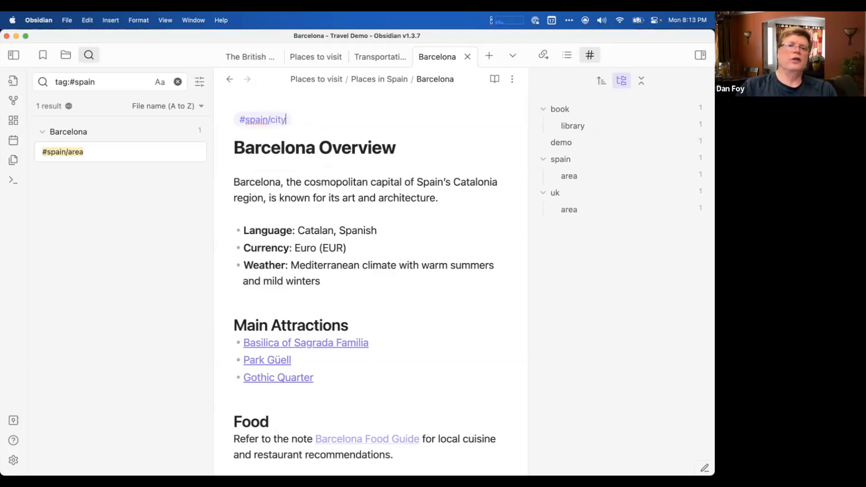
pyautogui.click(306, 144)
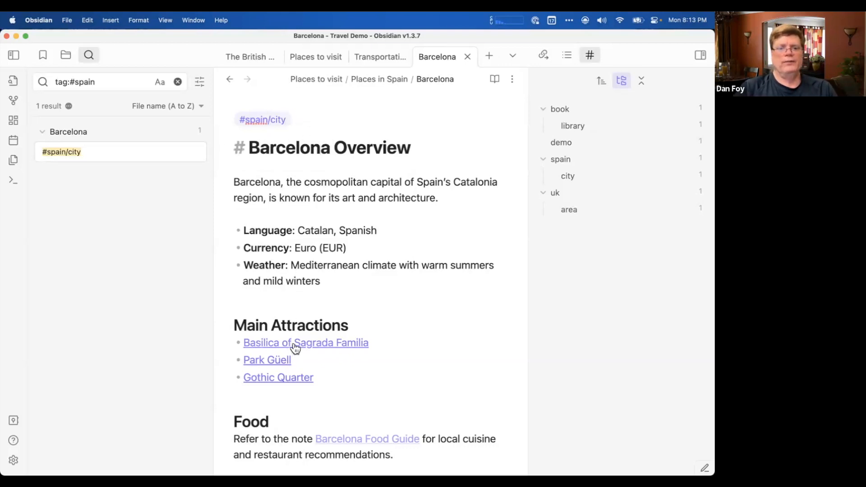
# Follow the link to the Basilica of Sagrada Familia note and add the tag #spain/attraction beneath its title heading.
pyautogui.click(294, 345)
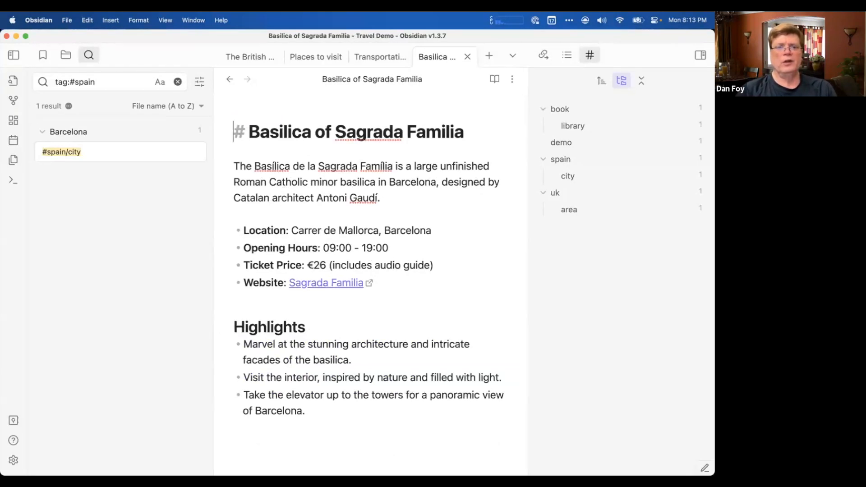
pyautogui.press('Down')
pyautogui.press('Return')
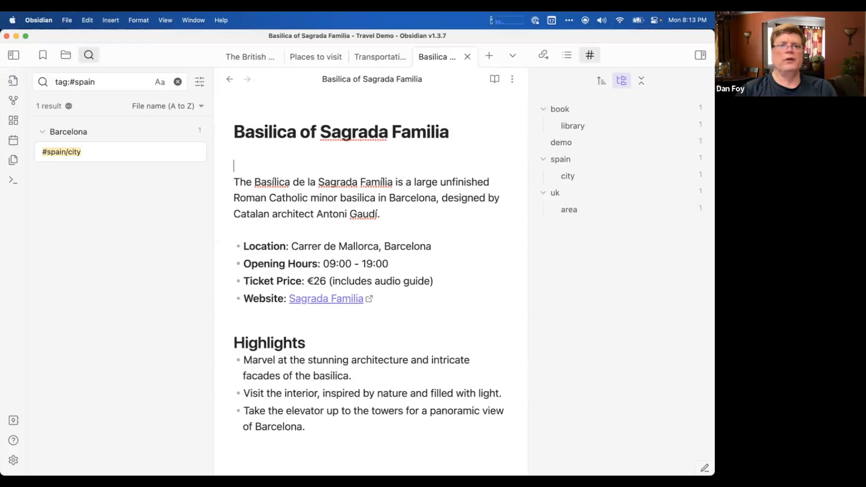
pyautogui.press('Up')
pyautogui.press('Down')
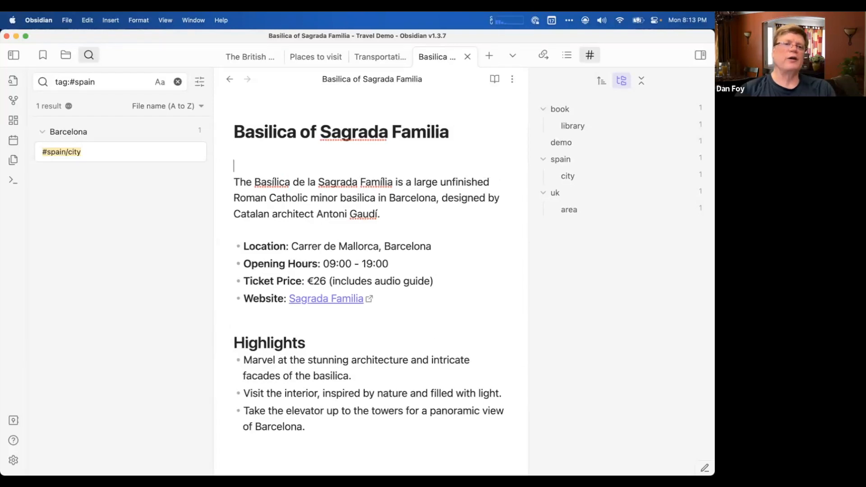
pyautogui.press('Up')
pyautogui.press('Up')
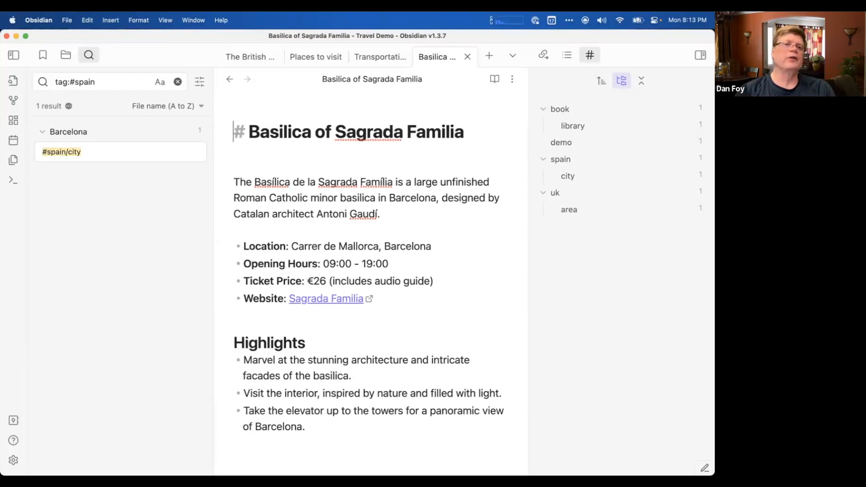
pyautogui.press('Down')
pyautogui.write('#')
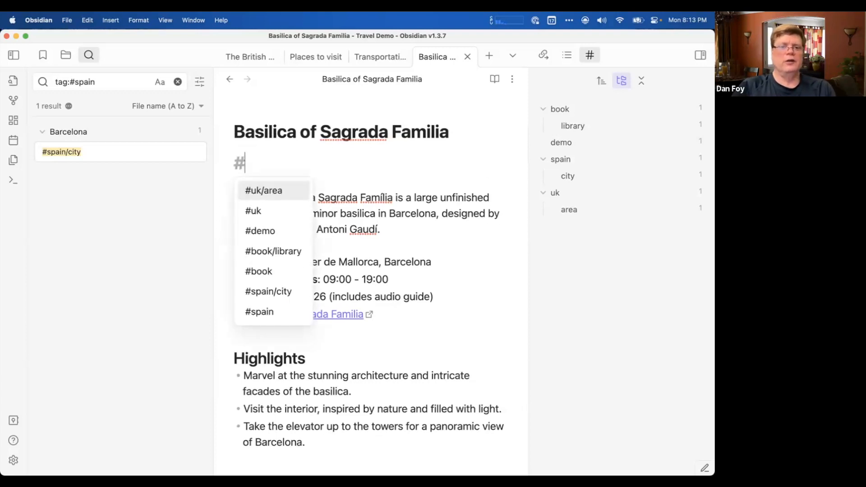
pyautogui.write('spain/')
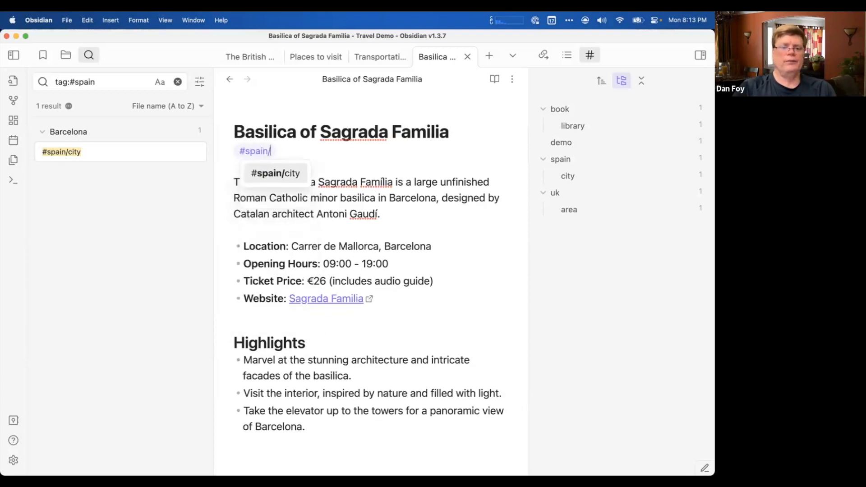
pyautogui.write('attraction')
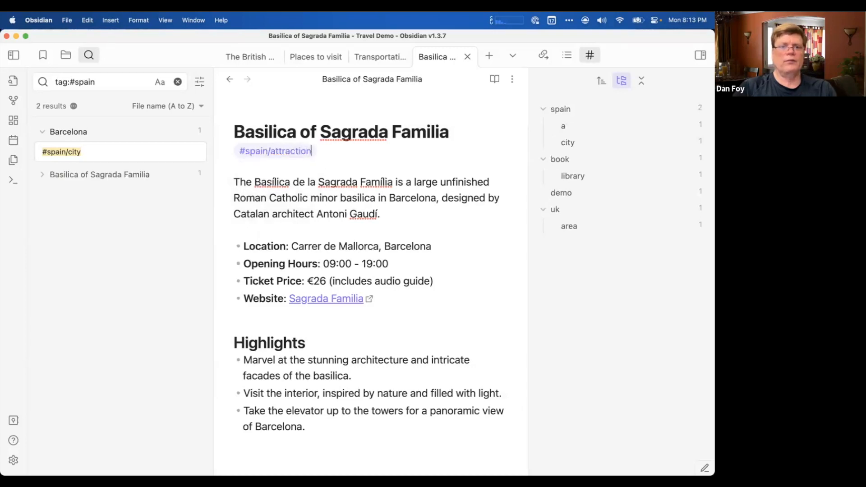
pyautogui.press('Return')
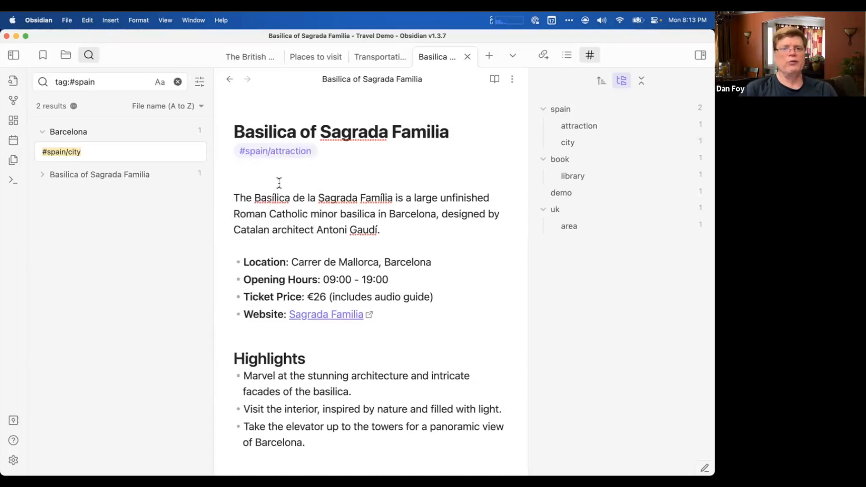
# Search for notes carrying the #spain/attraction tag from the tag in the note, and clear the search.
pyautogui.click(259, 131)
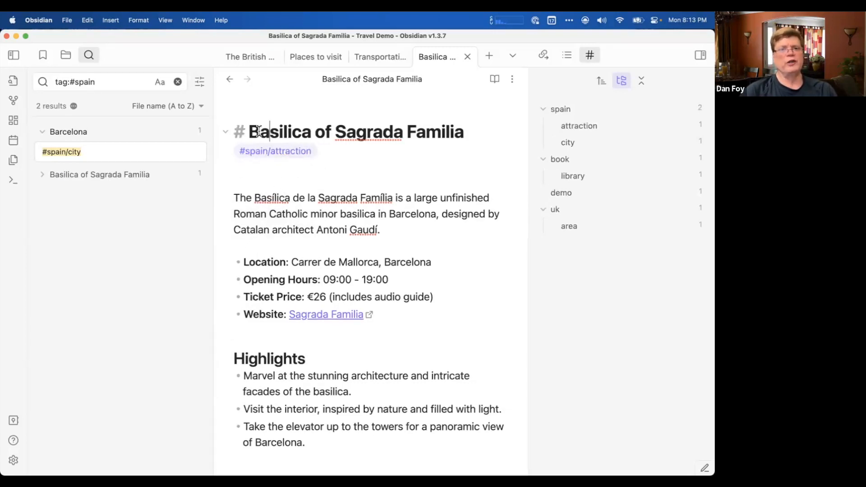
pyautogui.click(265, 153)
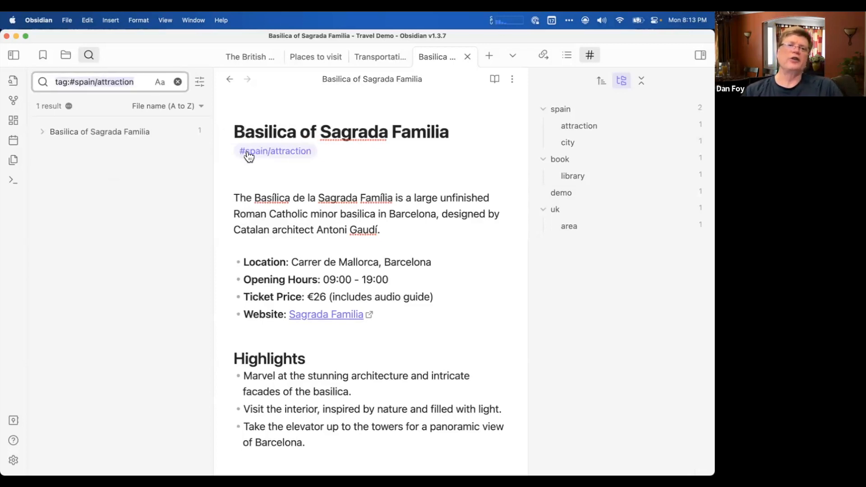
pyautogui.click(327, 153)
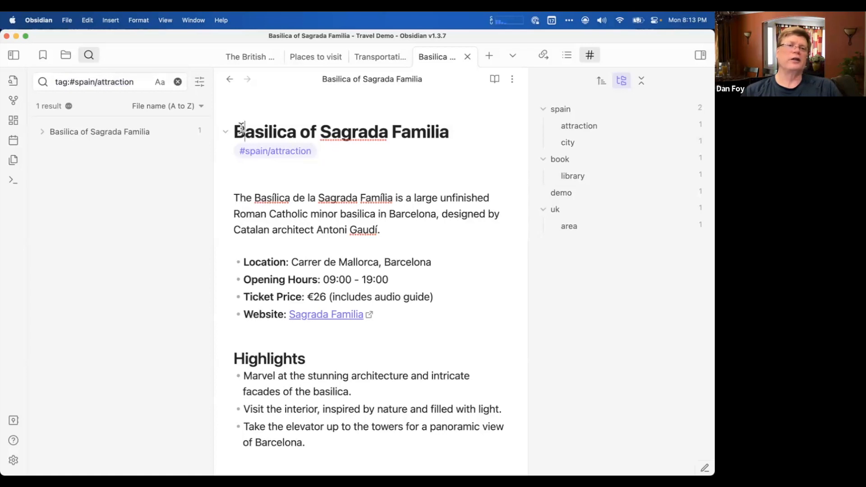
pyautogui.click(236, 132)
pyautogui.click(310, 166)
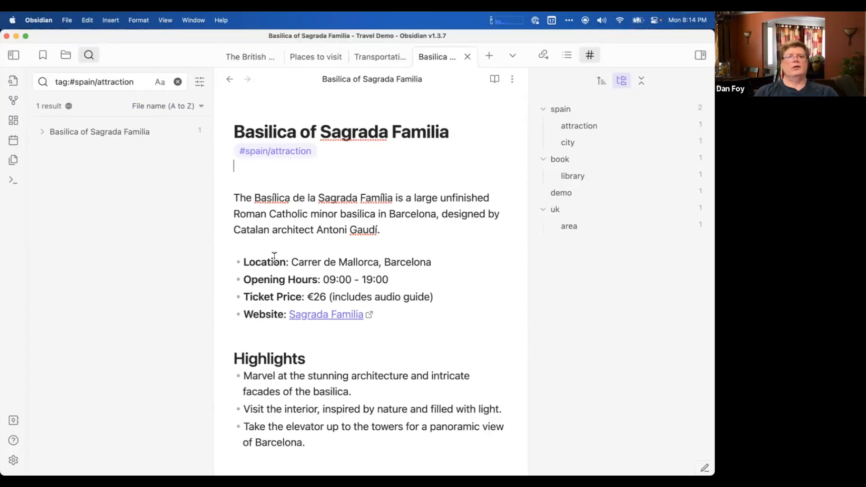
pyautogui.scroll(-5, 274, 257)
pyautogui.scroll(5, 273, 257)
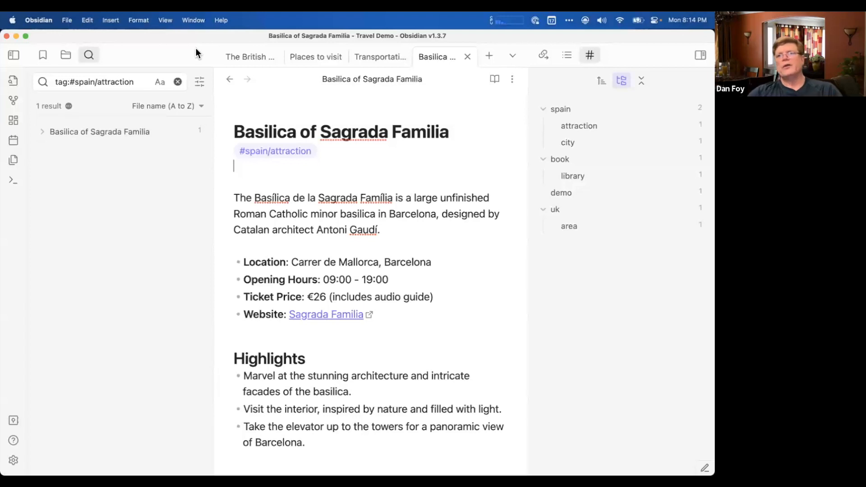
pyautogui.click(177, 82)
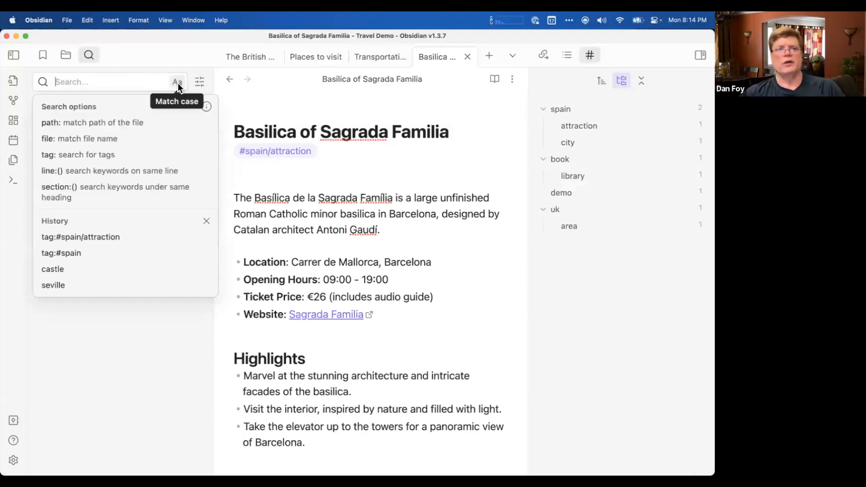
pyautogui.click(173, 50)
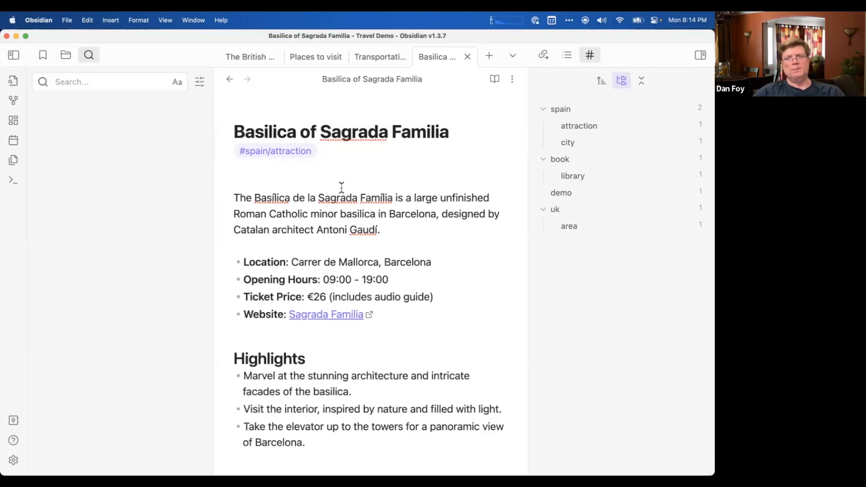
# Show the outline of the Basilica of Sagrada Familia note and look through its headings and content.
pyautogui.click(565, 55)
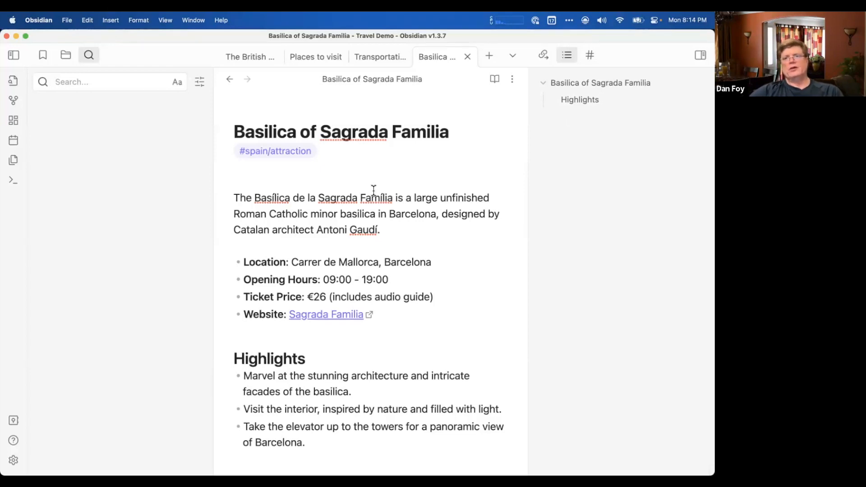
pyautogui.scroll(-1, 374, 191)
pyautogui.scroll(1, 373, 190)
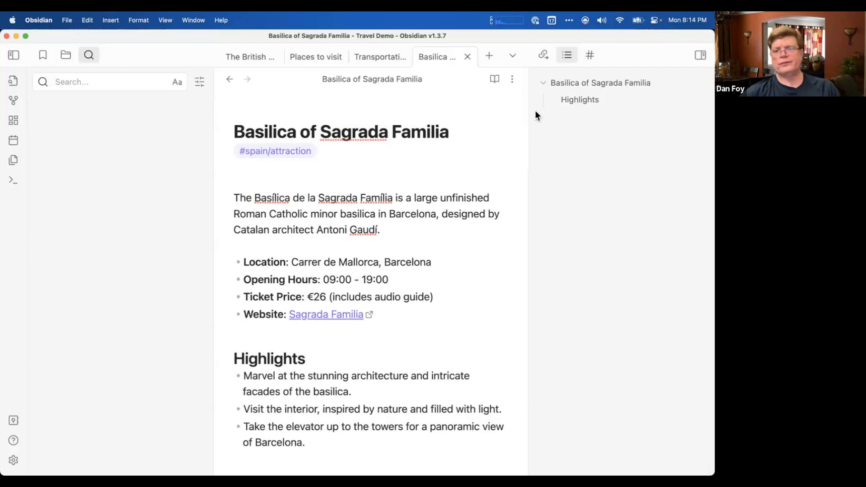
pyautogui.scroll(-3, 278, 347)
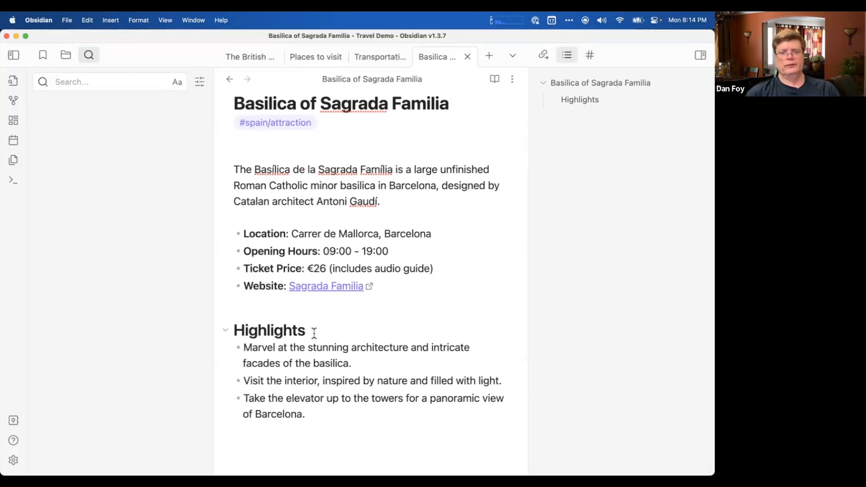
pyautogui.click(286, 306)
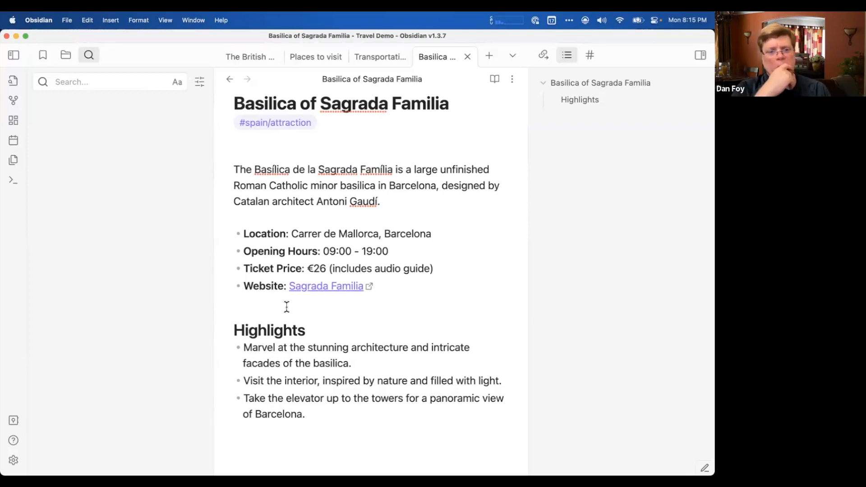
pyautogui.scroll(1, 286, 305)
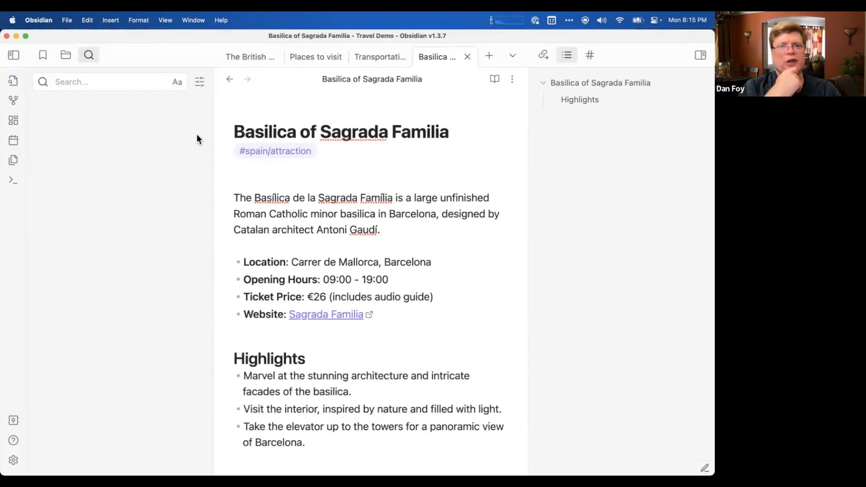
pyautogui.click(248, 169)
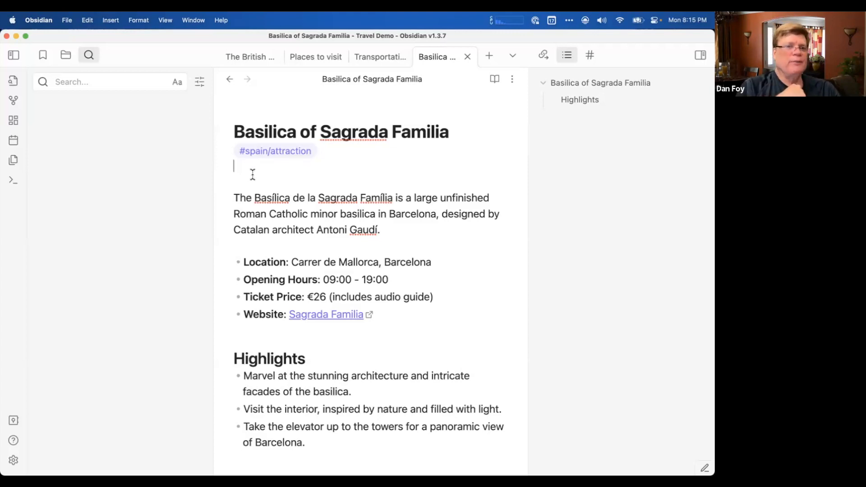
pyautogui.click(255, 175)
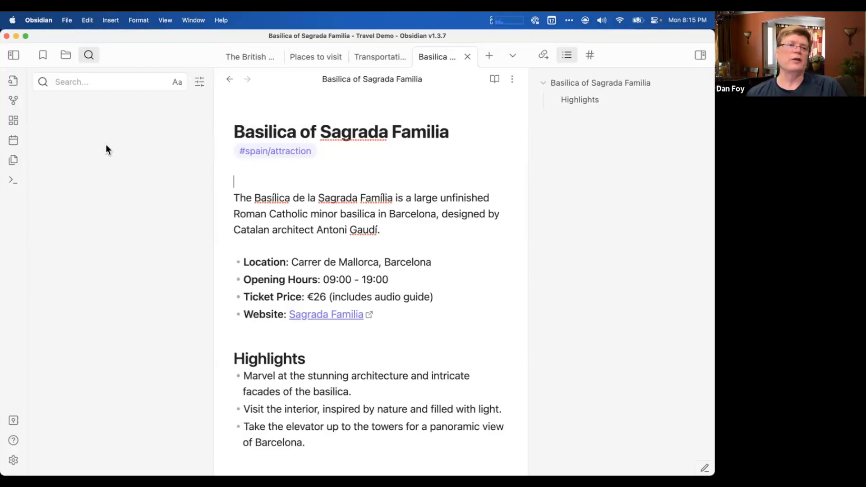
# Collapse the sidebar holding the search and open the "Places to visit" note with the quick switcher.
pyautogui.moveTo(3, 143)
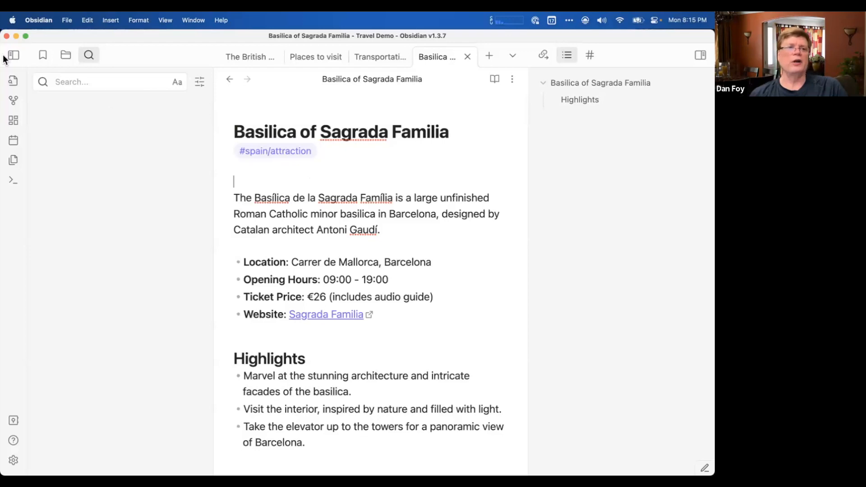
pyautogui.click(14, 56)
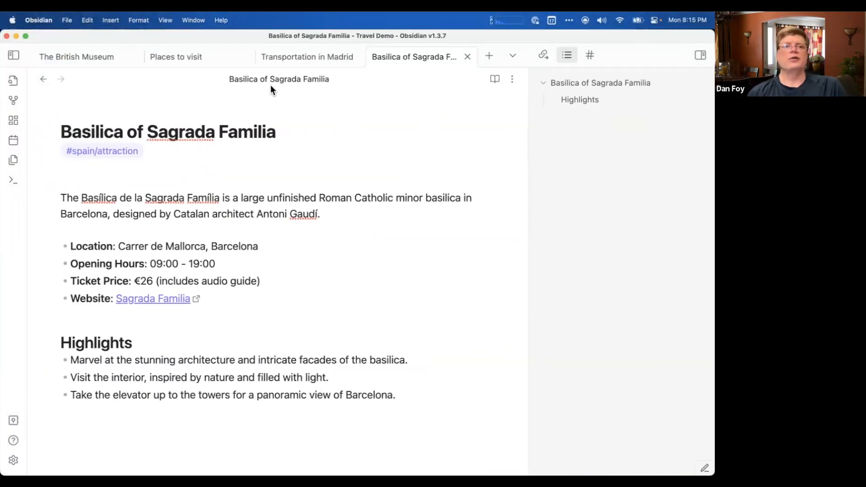
pyautogui.moveTo(4, 177)
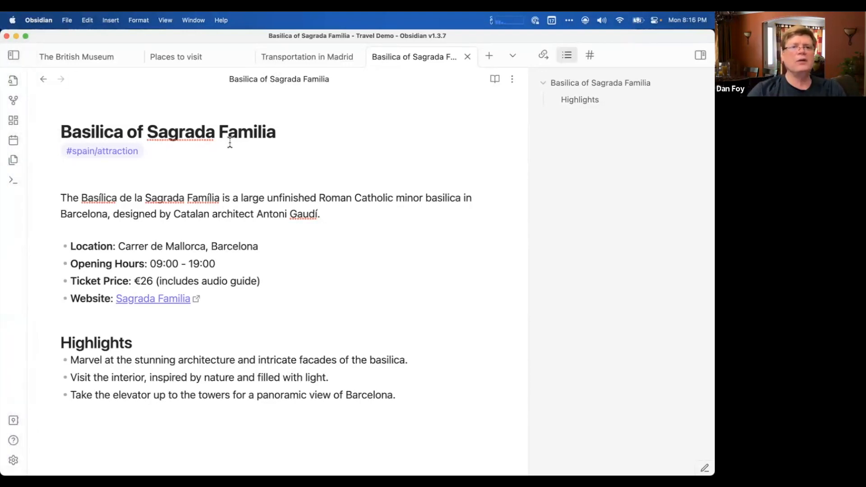
pyautogui.press('super+o')
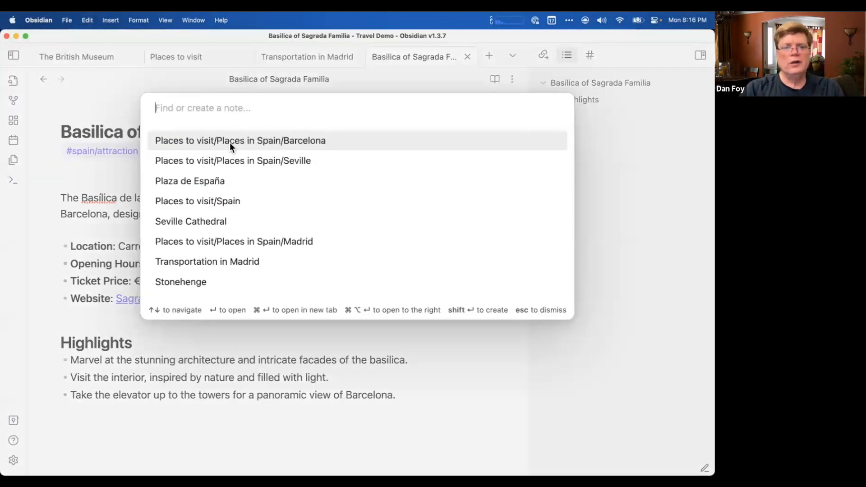
pyautogui.write('places to vi')
pyautogui.press('Return')
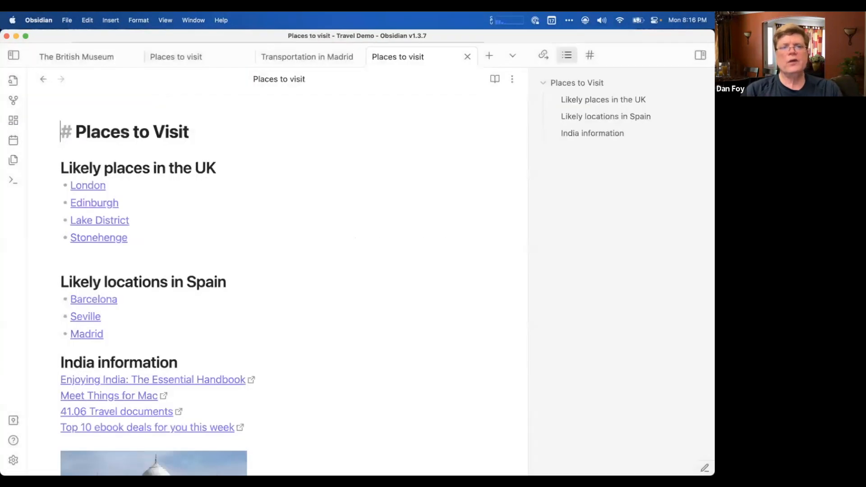
# Insert two blank lines beneath the "Places to Visit" title heading.
pyautogui.click(164, 256)
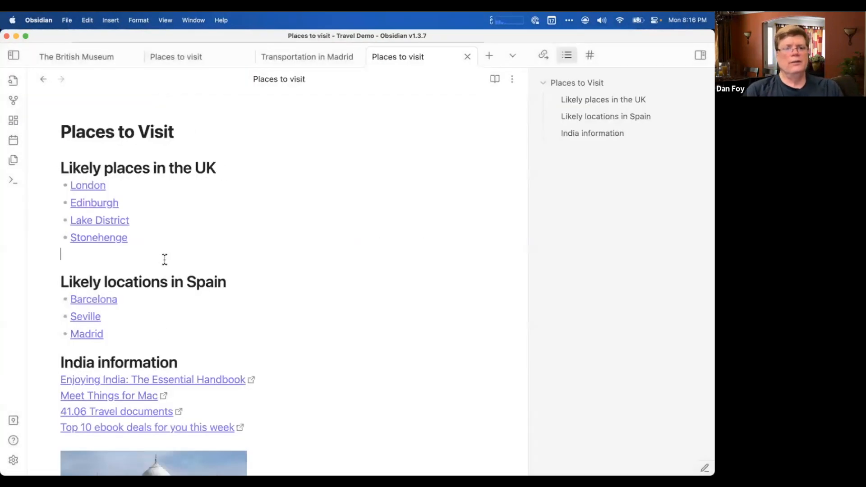
pyautogui.click(191, 134)
pyautogui.press('Return')
pyautogui.press('Return')
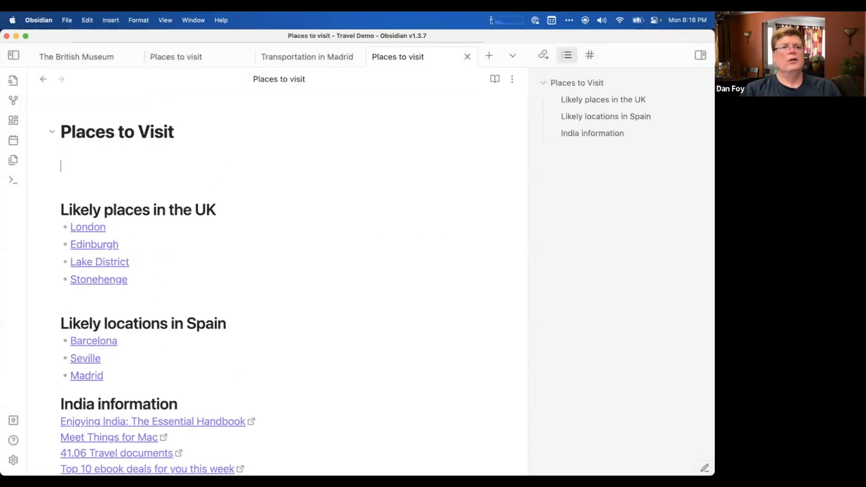
# Open the Packing Checklist in the Notes app, move its window clear of the note's title, and return to the "Places to visit" note in Obsidian.
pyautogui.moveTo(9, 117)
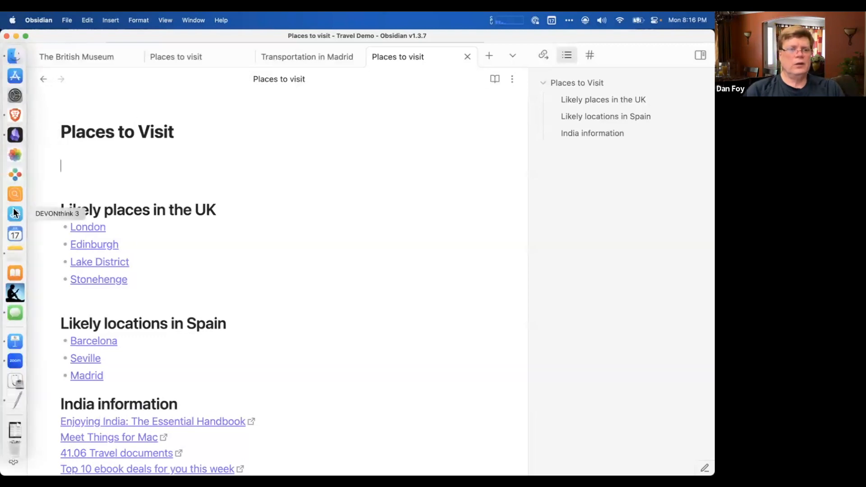
pyautogui.click(12, 257)
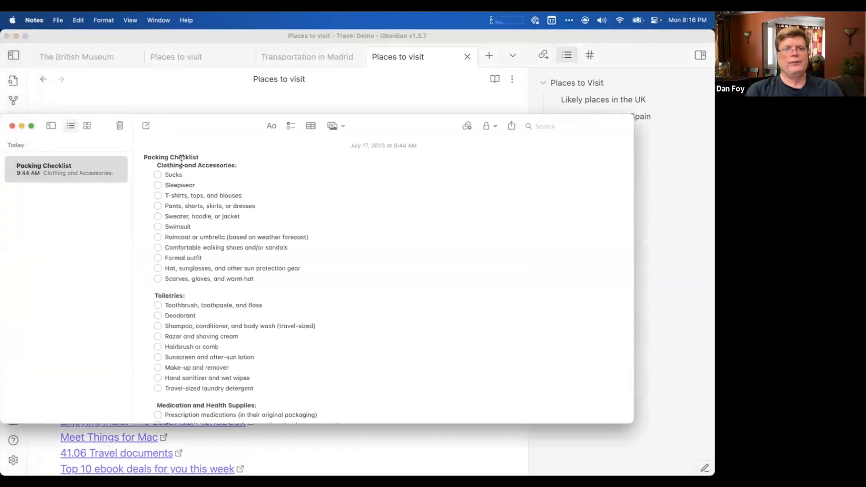
pyautogui.moveTo(196, 135); pyautogui.dragTo(353, 185)
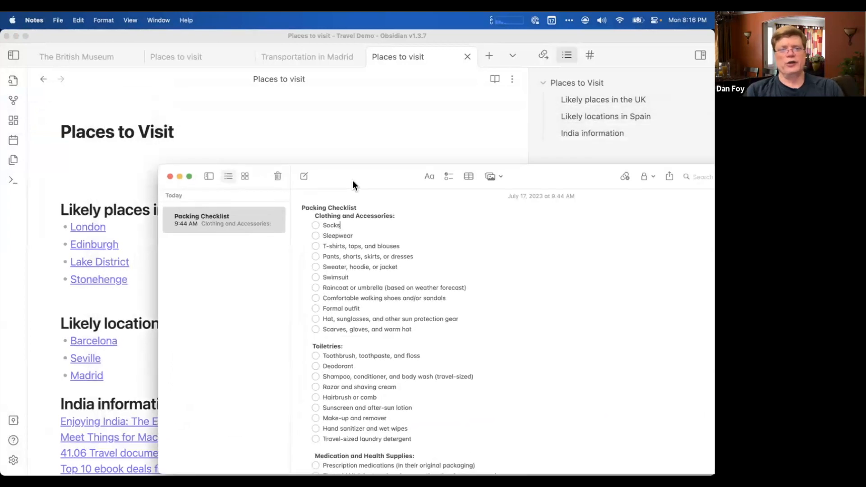
pyautogui.click(108, 158)
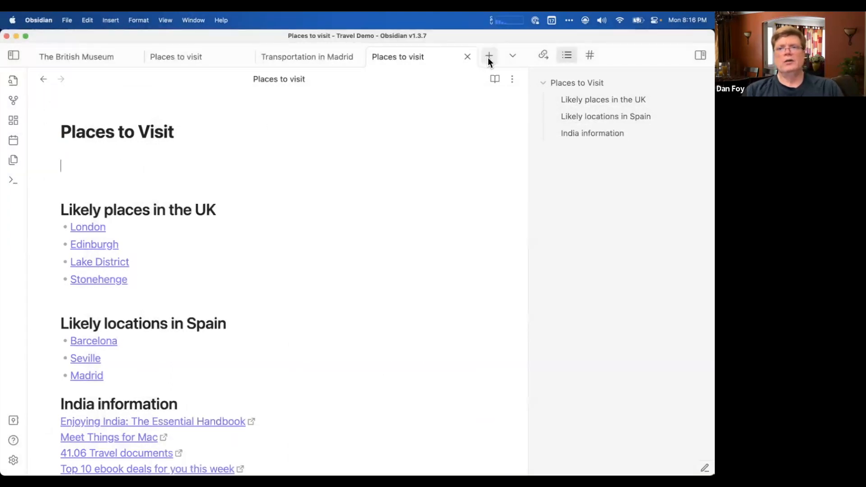
pyautogui.doubleClick(90, 133)
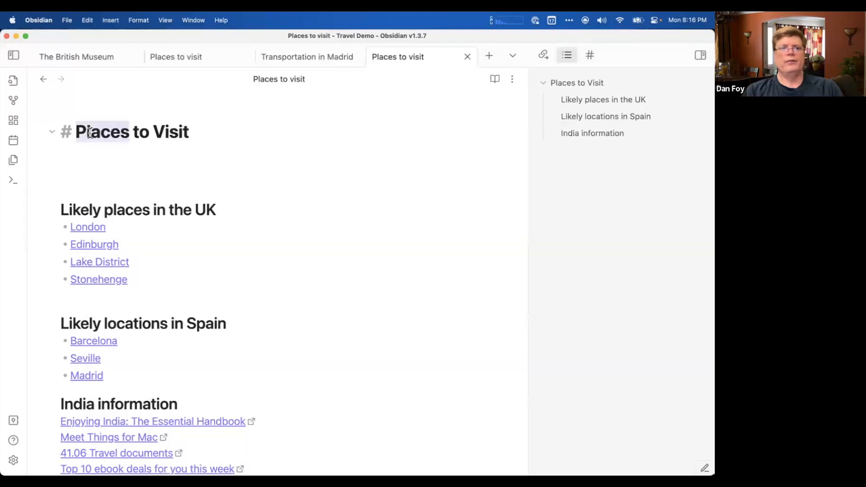
pyautogui.tripleClick(89, 132)
pyautogui.click(100, 132)
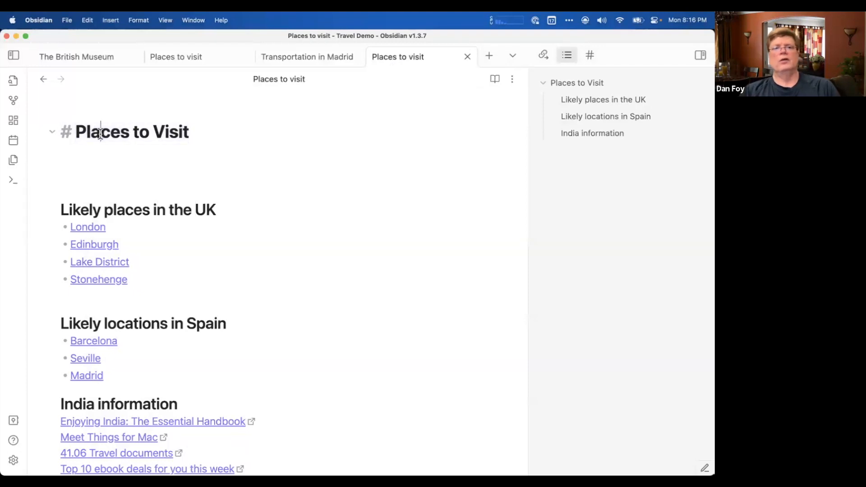
pyautogui.doubleClick(100, 132)
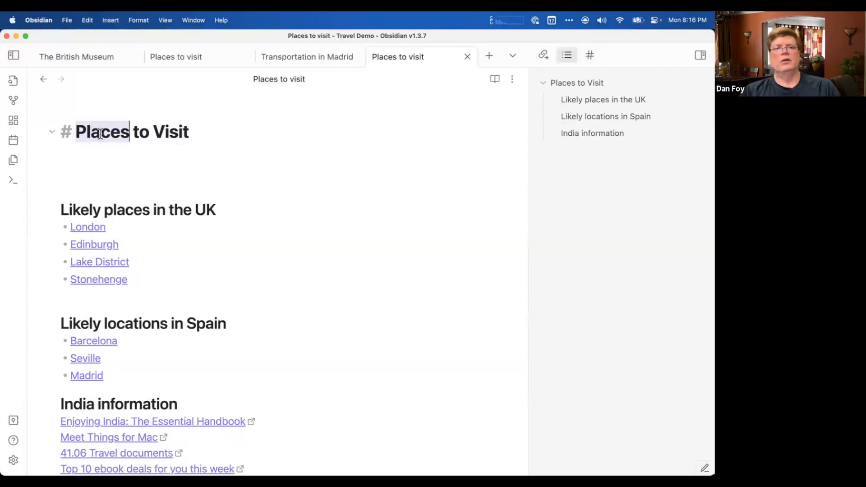
# Create a new note named "Trip Overview".
pyautogui.click(488, 57)
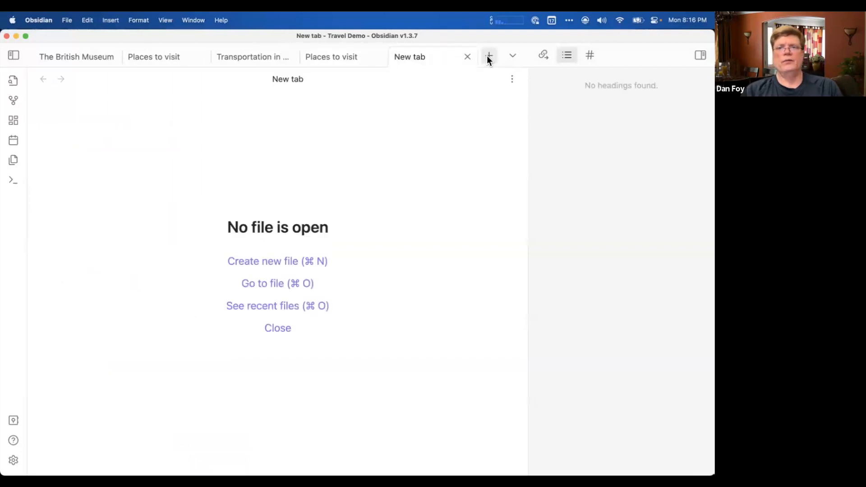
pyautogui.press('super+n')
pyautogui.write('Trip prep')
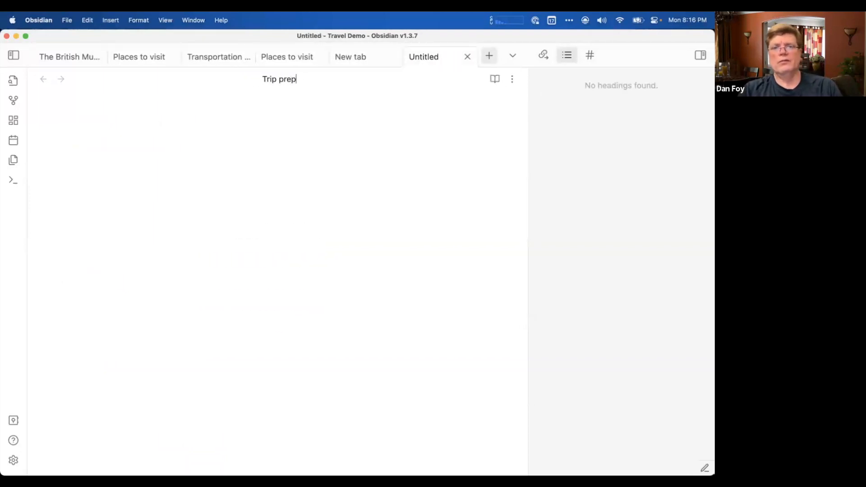
pyautogui.press('BackSpace')
pyautogui.press('BackSpace')
pyautogui.press('BackSpace')
pyautogui.press('BackSpace')
pyautogui.write('Overv')
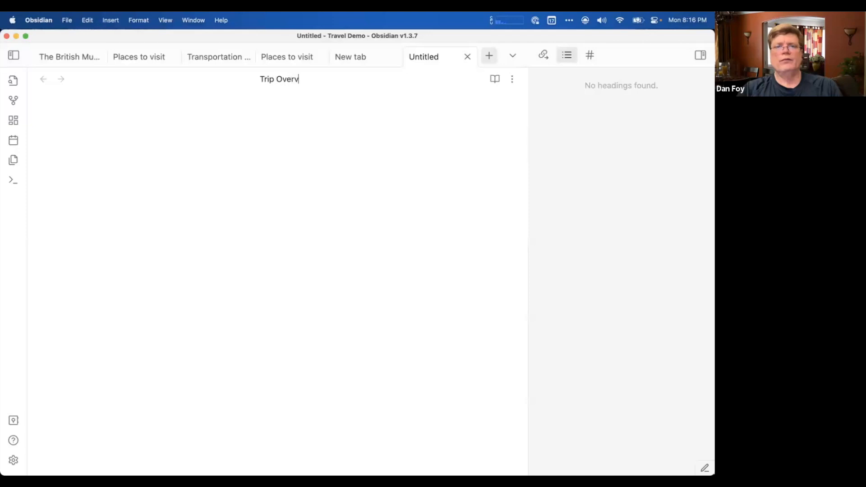
pyautogui.write('iew')
pyautogui.press('Return')
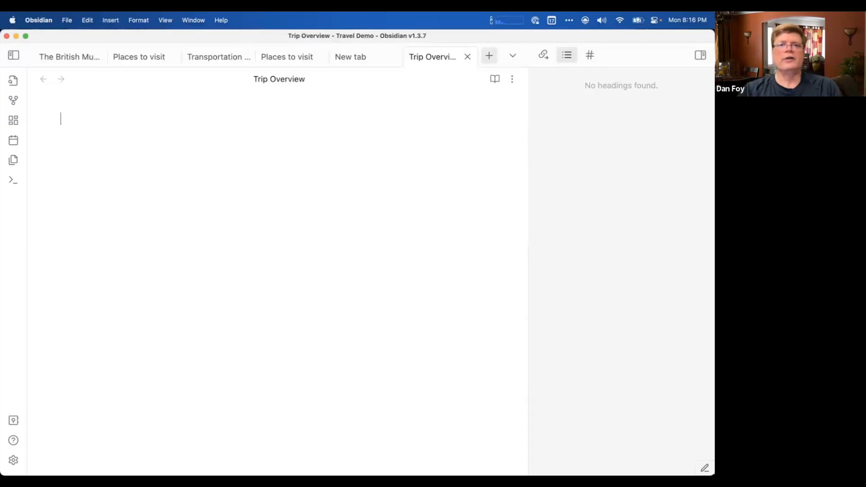
# Add the level-two heading "Preparations for trip" to the note, followed by a blank line.
pyautogui.write('##')
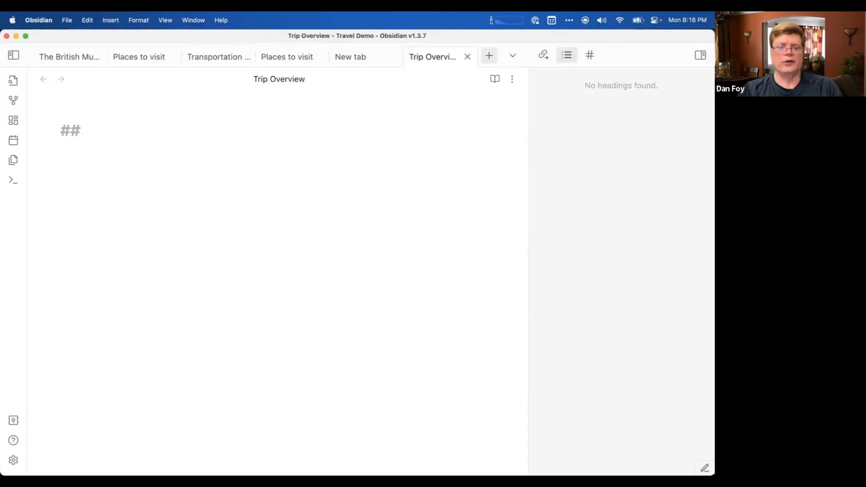
pyautogui.write(' Prepareatio')
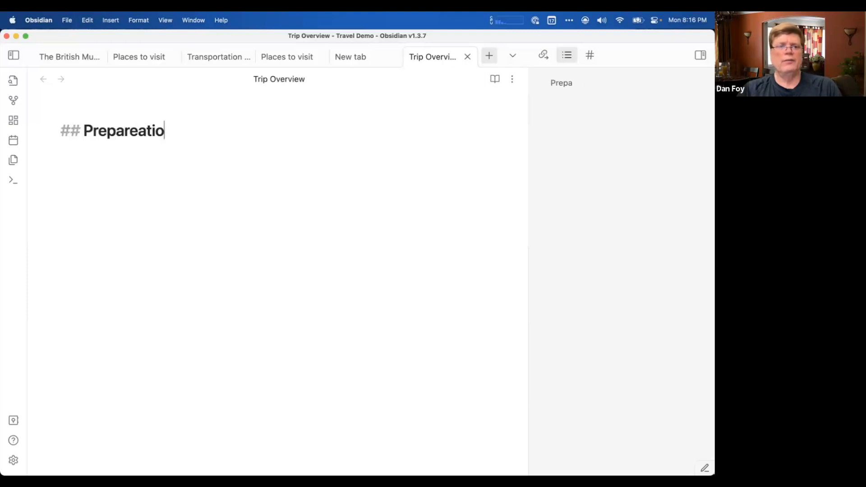
pyautogui.press('BackSpace')
pyautogui.press('BackSpace')
pyautogui.press('BackSpace')
pyautogui.press('BackSpace')
pyautogui.press('BackSpace')
pyautogui.write('ations for')
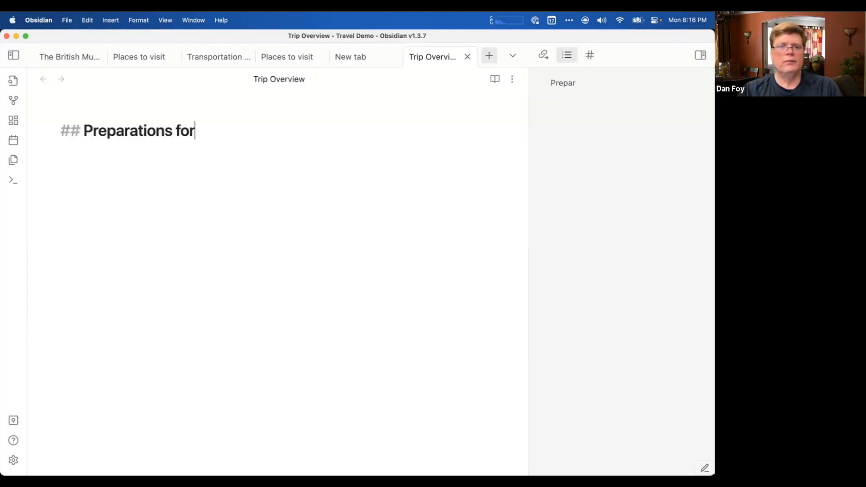
pyautogui.write(' trip')
pyautogui.press('Return')
pyautogui.press('Return')
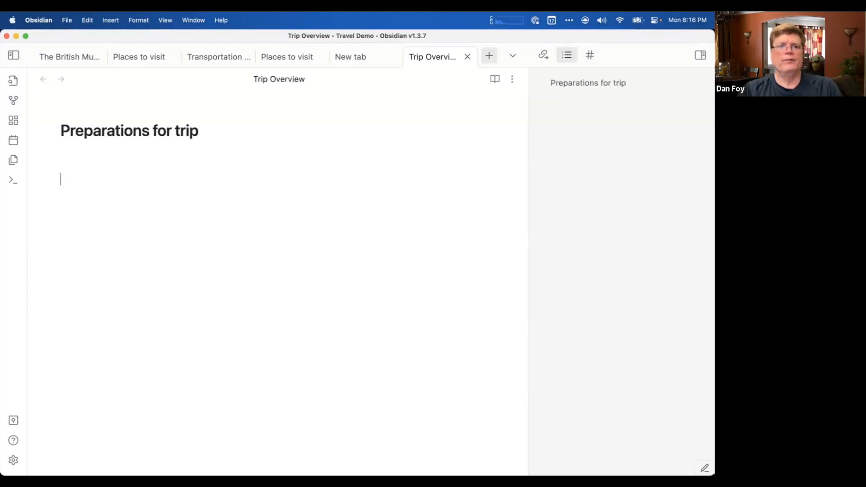
# Add the level-two heading "Places to visit" with an internal link to the "Places to visit" note beneath it.
pyautogui.write('## Places to visit')
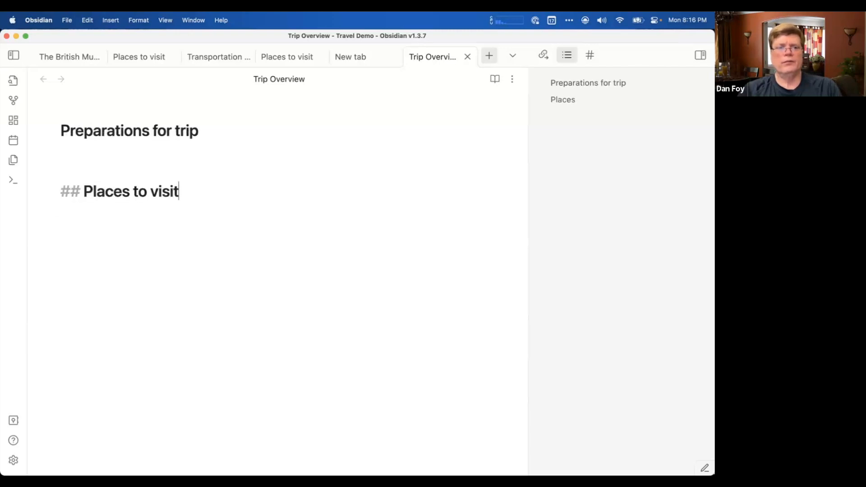
pyautogui.press('Return')
pyautogui.write('[[places')
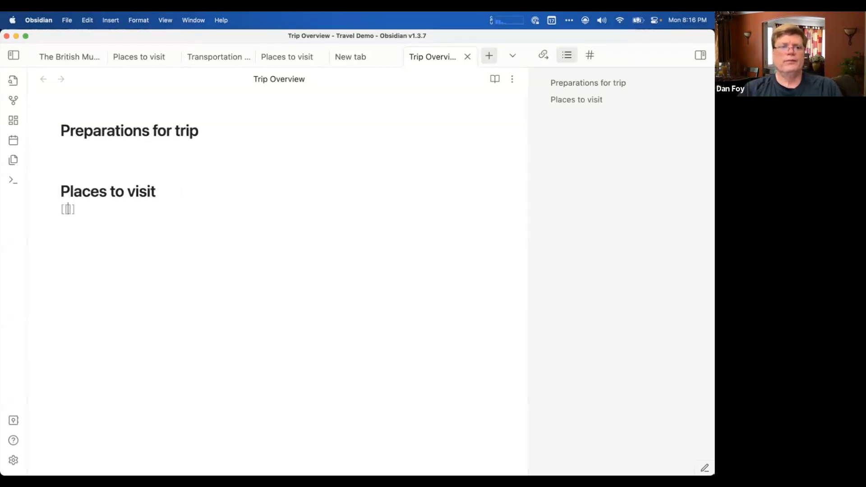
pyautogui.press('Return')
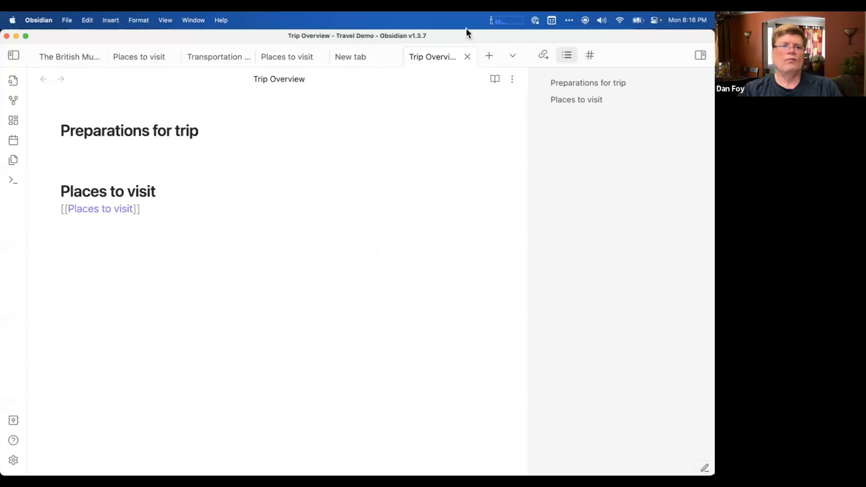
# Place the cursor beneath the "Preparations for trip" heading, and close the empty new tab.
pyautogui.click(162, 156)
pyautogui.click(149, 146)
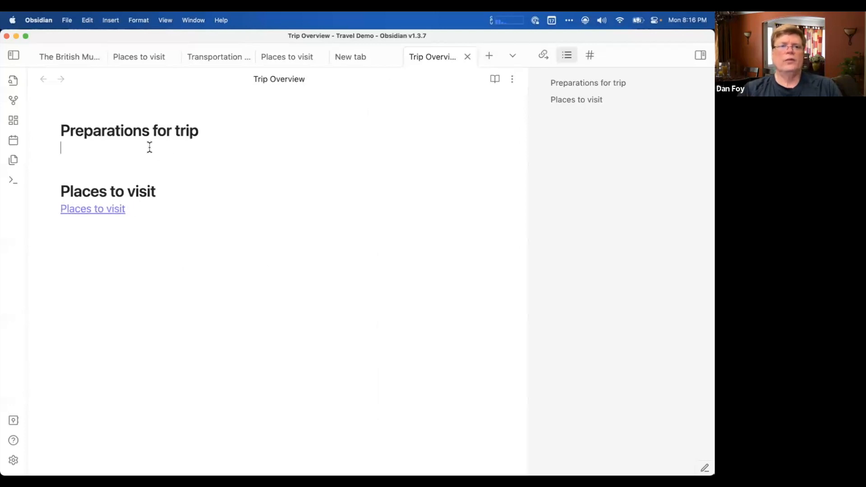
pyautogui.click(353, 57)
pyautogui.hotkey('ctrl', 'shift', 'Tab')
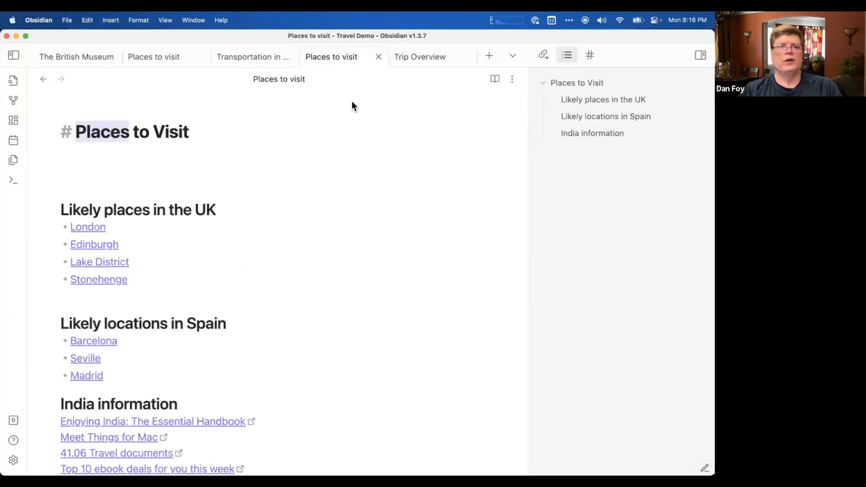
# Close the duplicate "Places to visit" tab beside Trip Overview, and return to the Trip Overview note.
pyautogui.click(350, 143)
pyautogui.press('super+Tab')
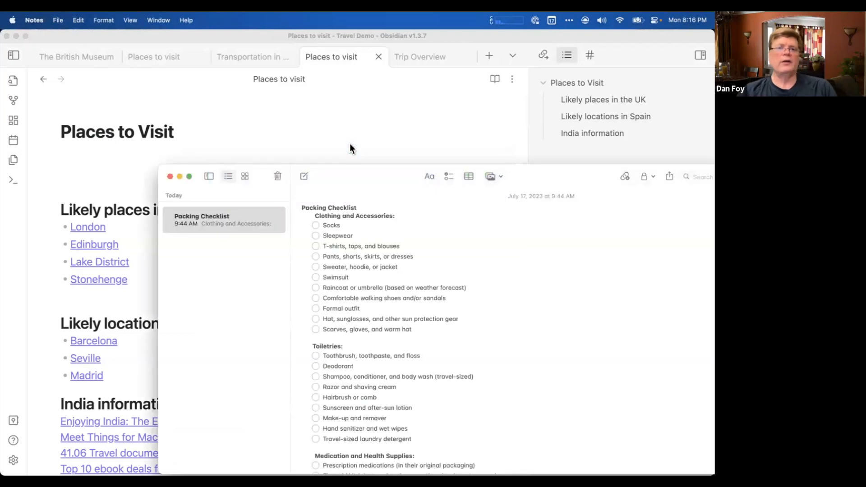
pyautogui.click(96, 156)
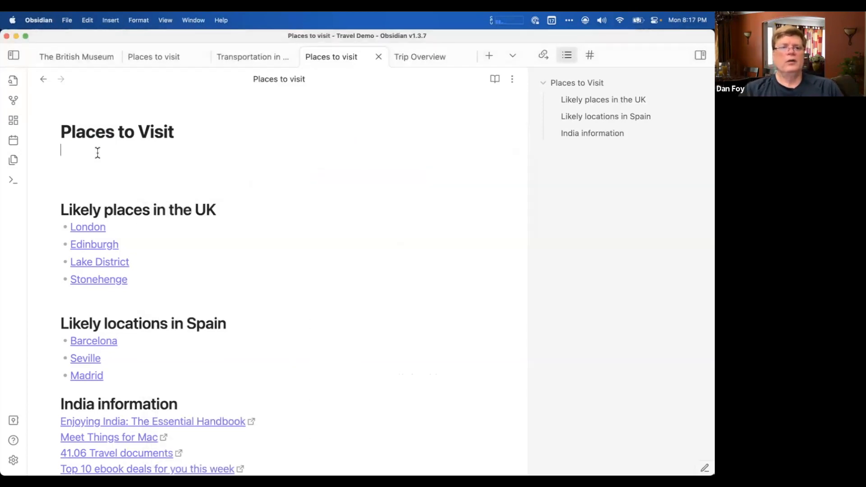
pyautogui.click(378, 57)
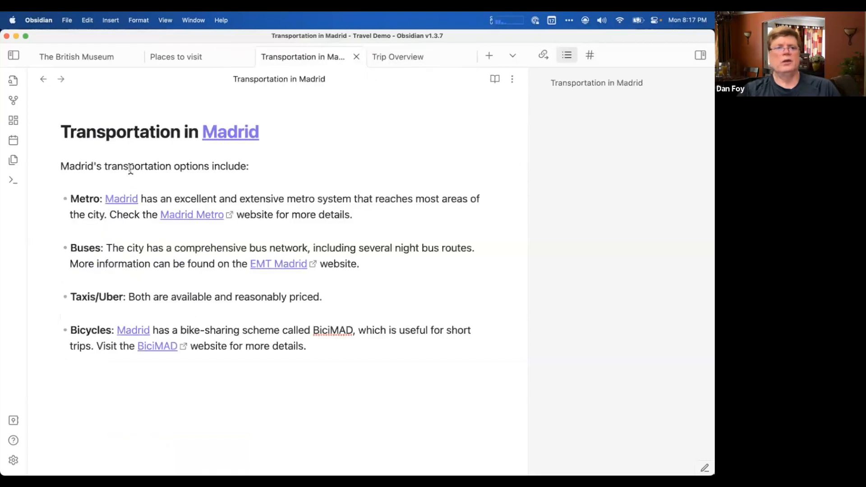
pyautogui.click(405, 59)
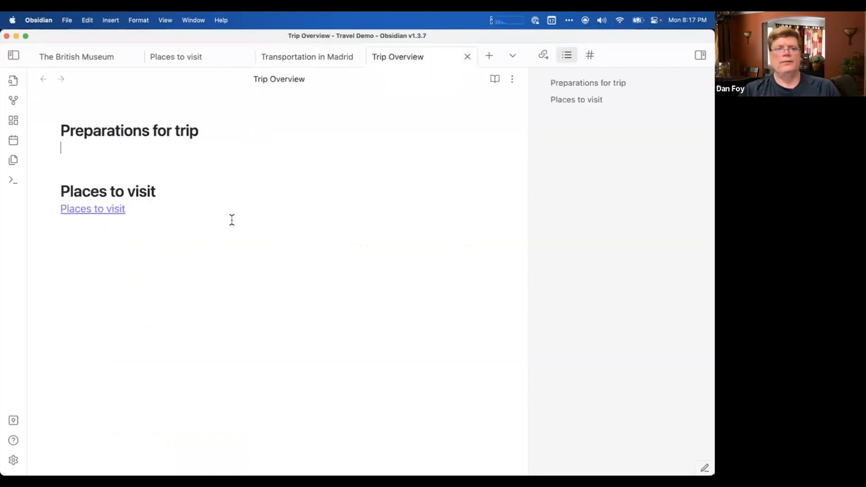
# Switch to the Notes app and move the Packing Checklist window further over the Trip Overview note, showing more of the list.
pyautogui.press('super+Tab')
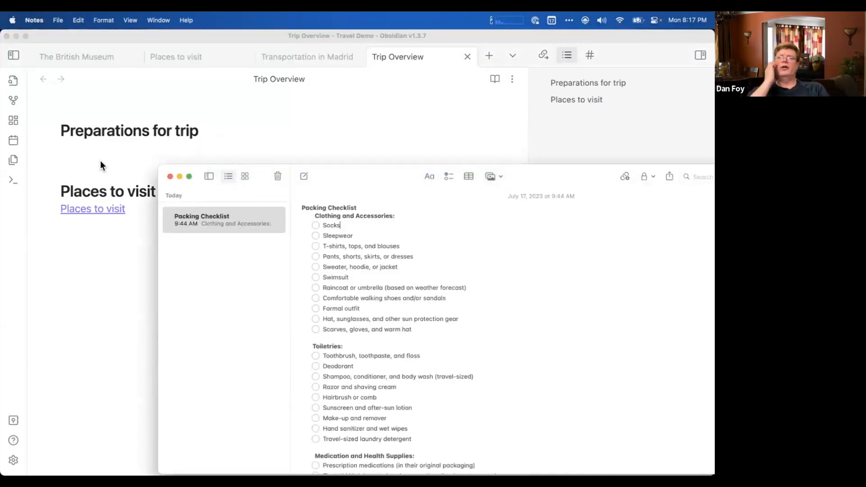
pyautogui.moveTo(345, 182); pyautogui.dragTo(343, 180)
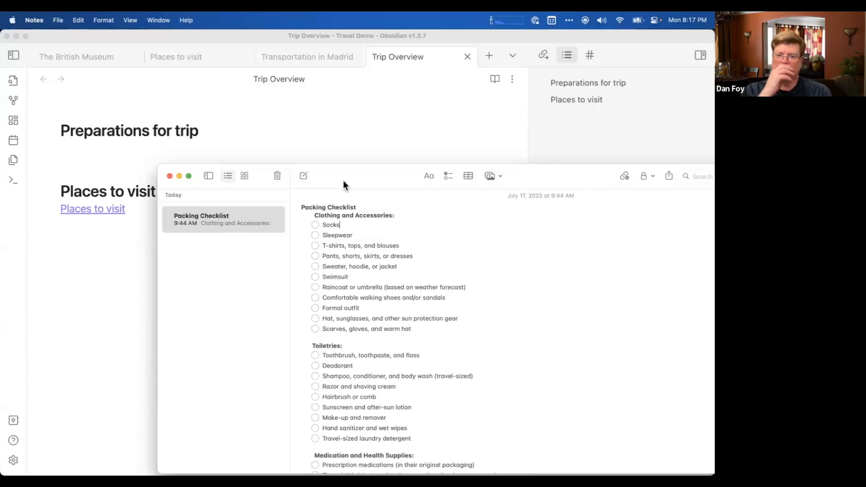
pyautogui.moveTo(360, 173); pyautogui.dragTo(310, 145)
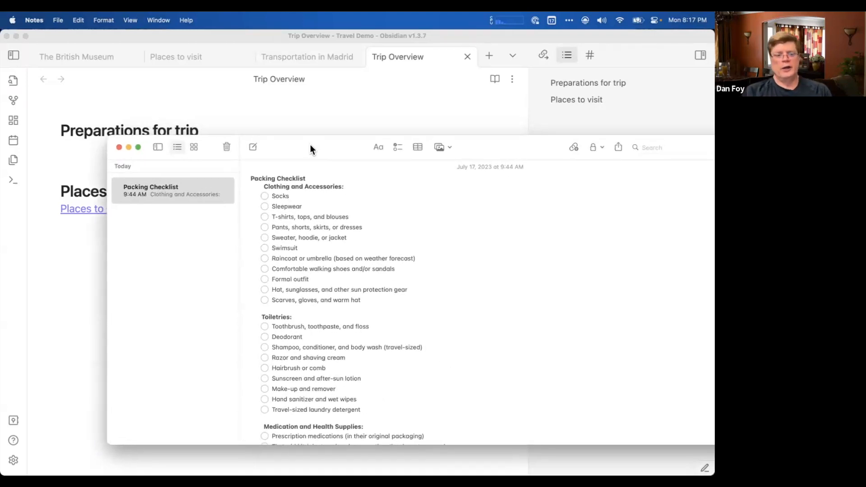
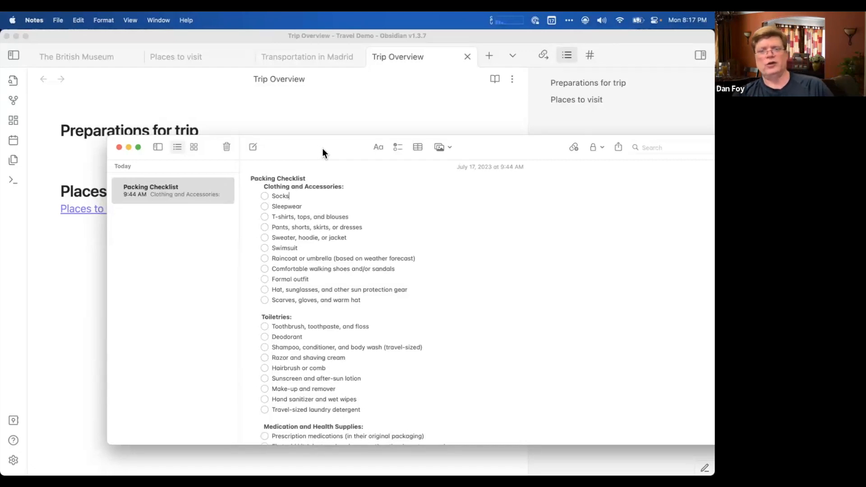
# Copy a Markdown link to the Packing Checklist note with Hookmark and paste it beneath the "Preparations for trip" heading in Trip Overview.
pyautogui.moveTo(318, 145); pyautogui.dragTo(334, 155)
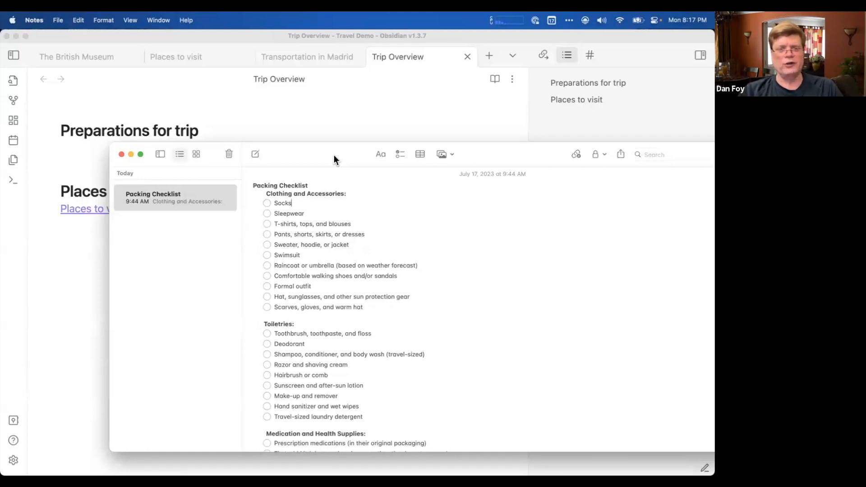
pyautogui.press('super+shift+space')
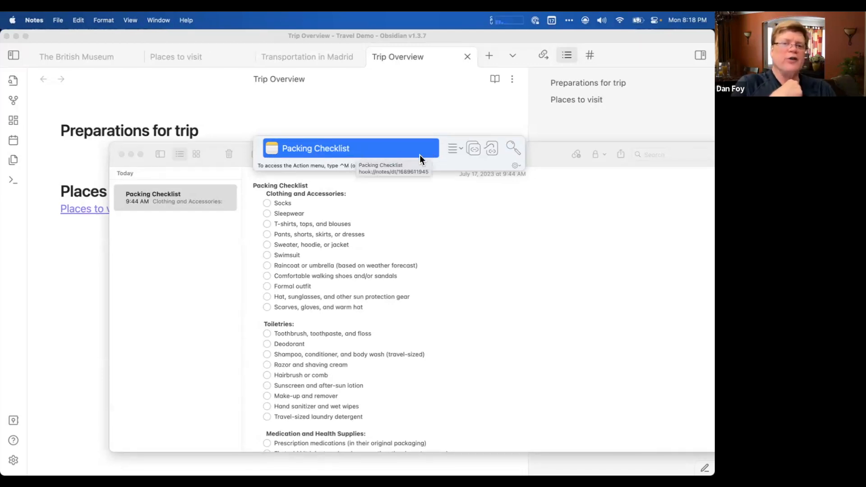
pyautogui.click(462, 151)
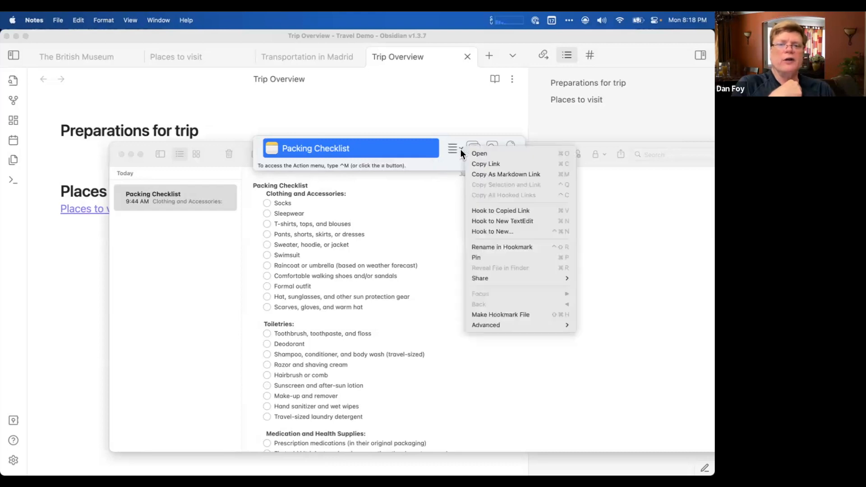
pyautogui.click(473, 174)
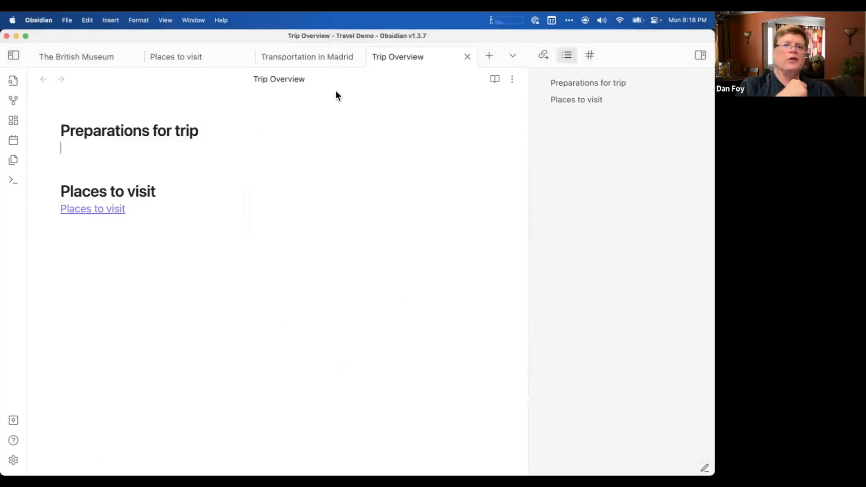
pyautogui.write('c')
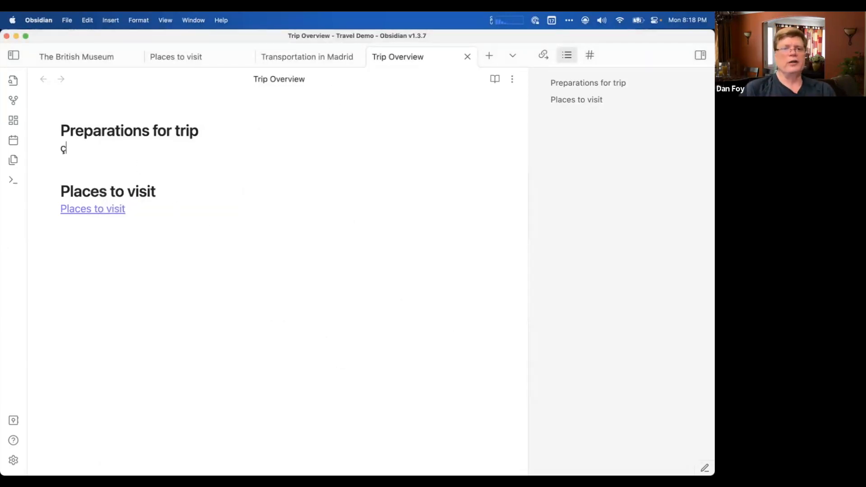
pyautogui.press('BackSpace')
pyautogui.press('super+v')
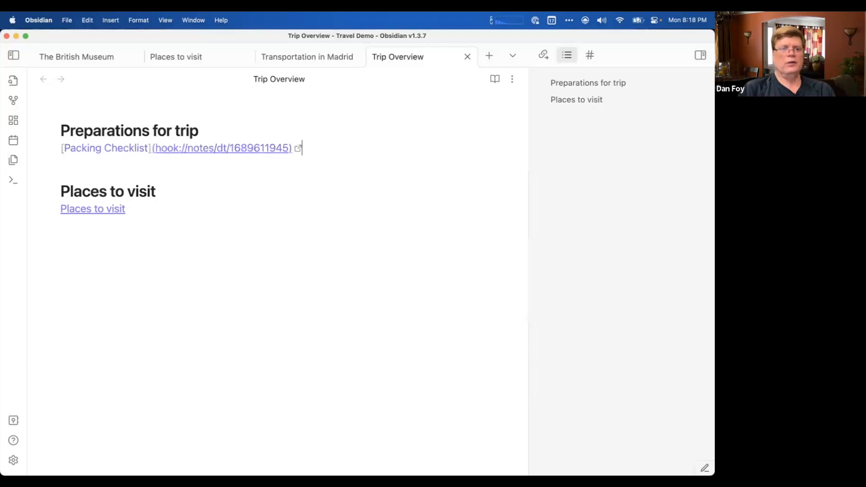
pyautogui.press('Return')
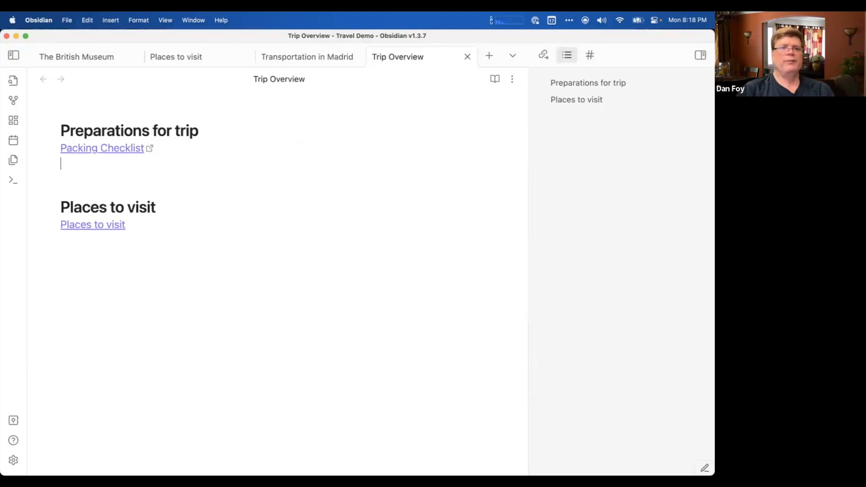
# Follow the Packing Checklist link to test it, move the Notes window aside, and return to the blank line above "Places to visit".
pyautogui.click(146, 274)
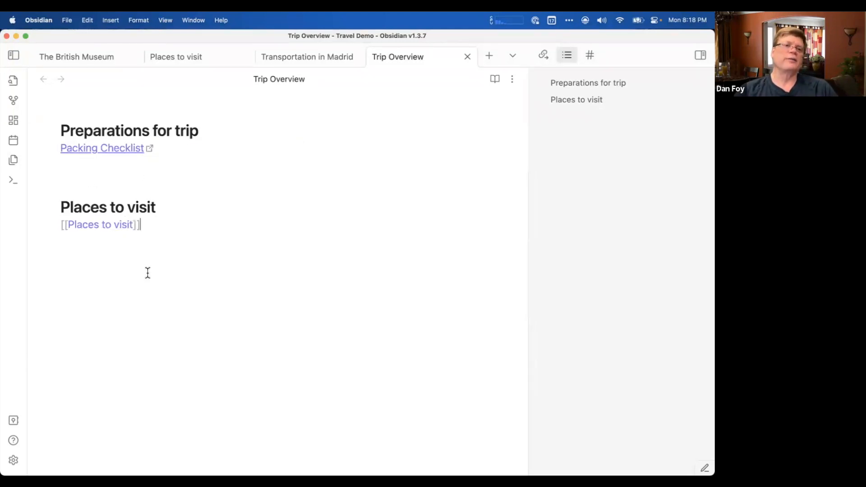
pyautogui.click(113, 150)
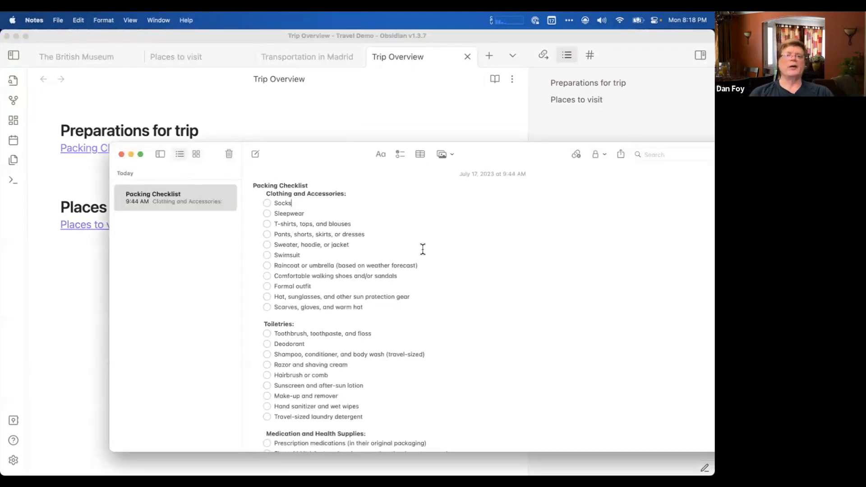
pyautogui.moveTo(300, 154); pyautogui.dragTo(489, 145)
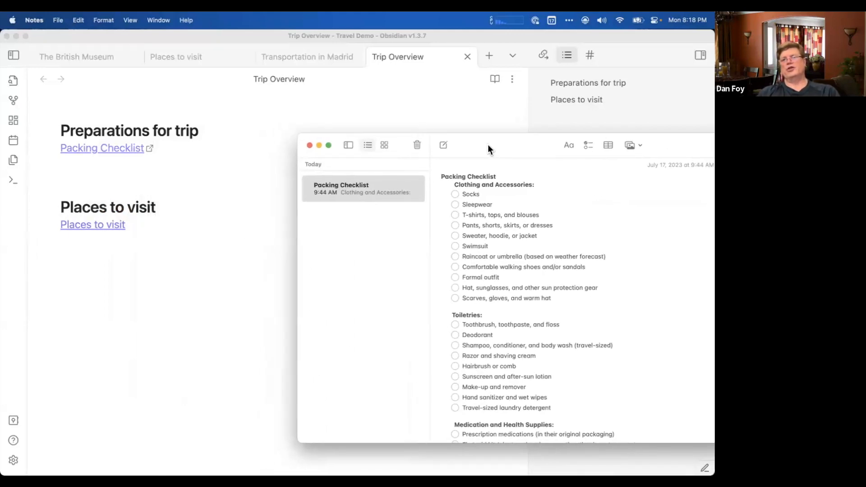
pyautogui.click(149, 179)
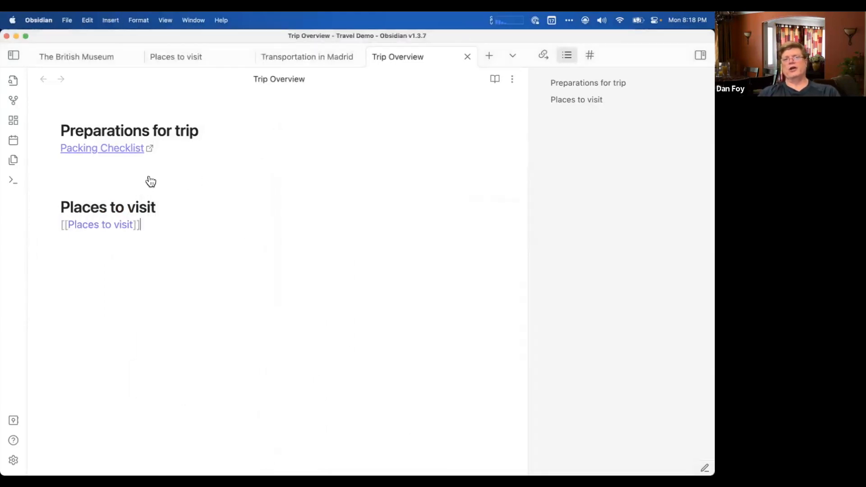
pyautogui.click(139, 180)
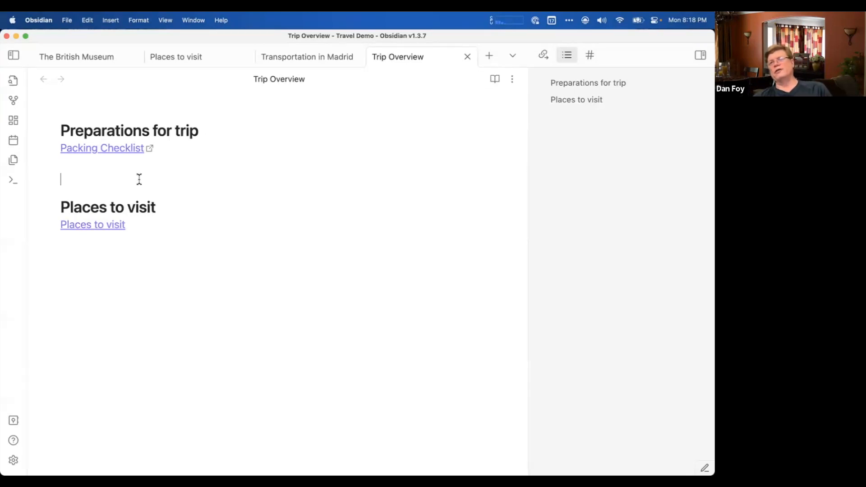
# Switch to Notes, move the Packing Checklist window lower to uncover the Trip Overview links, and return to Obsidian.
pyautogui.press('super+Tab')
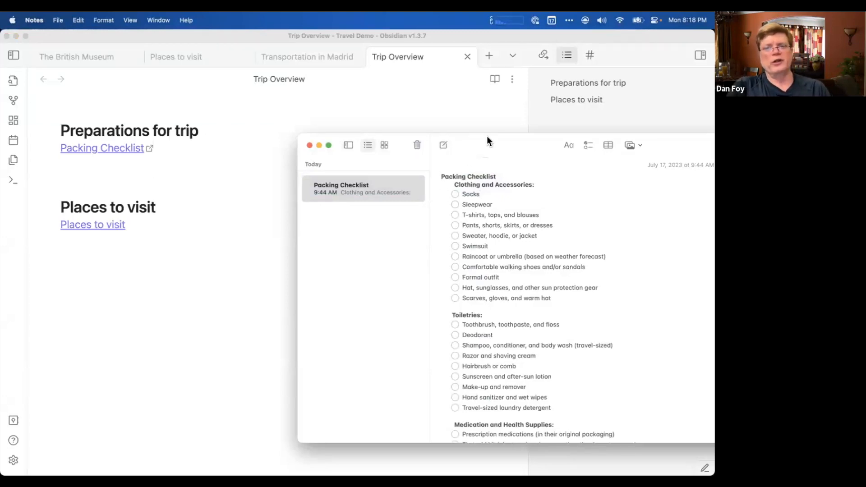
pyautogui.moveTo(488, 137); pyautogui.dragTo(391, 224)
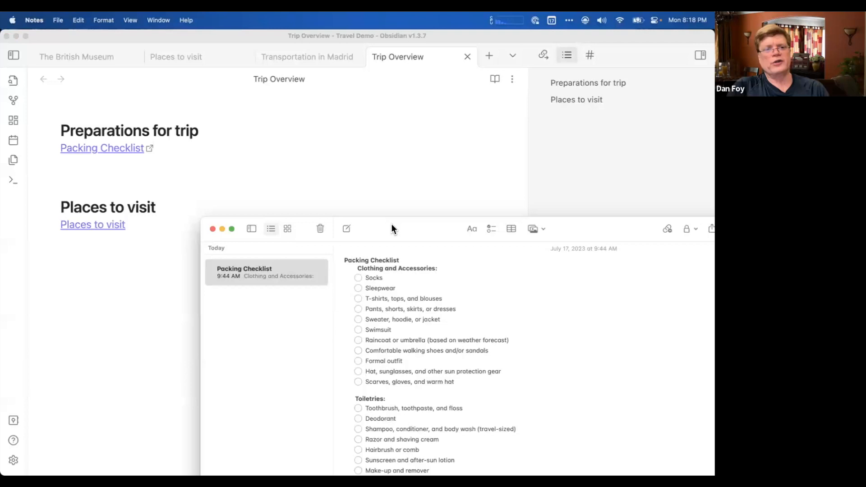
pyautogui.click(253, 168)
# Launch the Things app and open the "Pre-trip project" list.
pyautogui.hotkey('alt', 'space')
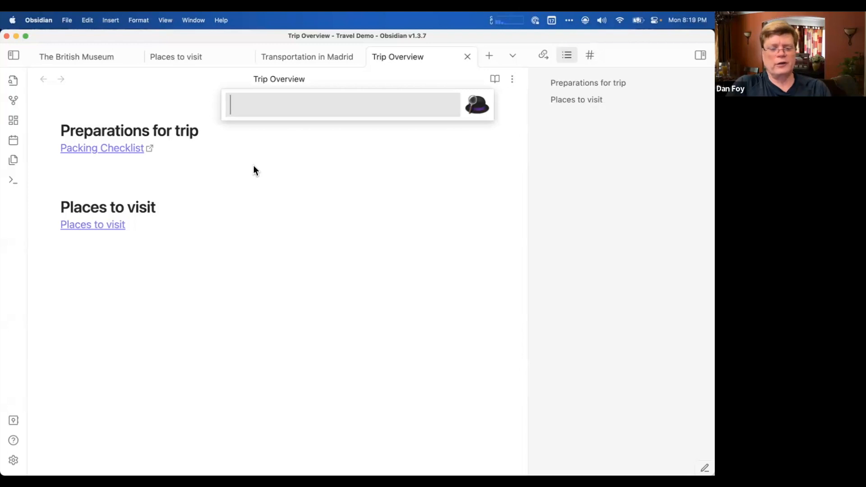
pyautogui.write('thion')
pyautogui.press('BackSpace')
pyautogui.press('BackSpace')
pyautogui.write('n')
pyautogui.press('Return')
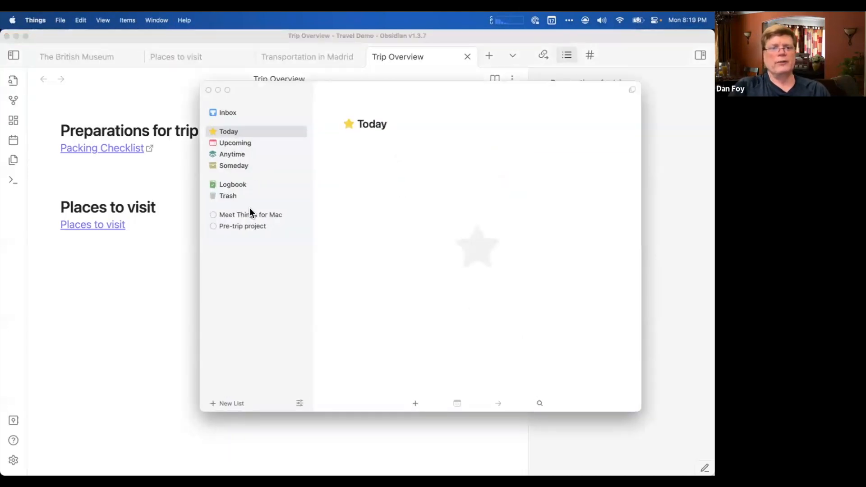
pyautogui.click(256, 224)
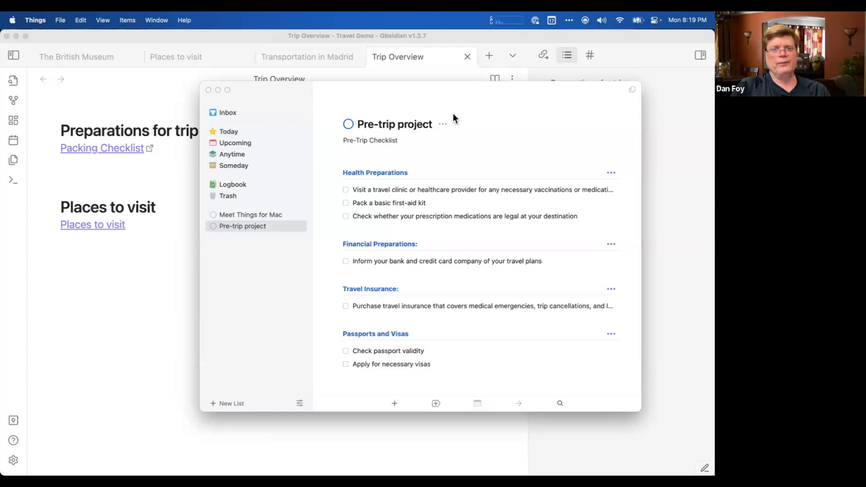
# Copy a Markdown link to the Pre-trip project with Hookmark and paste it beneath the Packing Checklist link in Trip Overview.
pyautogui.press('super+shift+space')
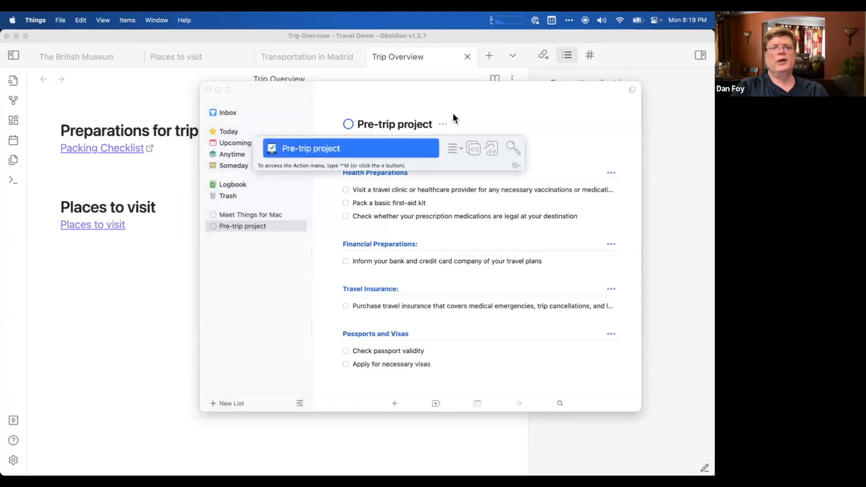
pyautogui.click(462, 148)
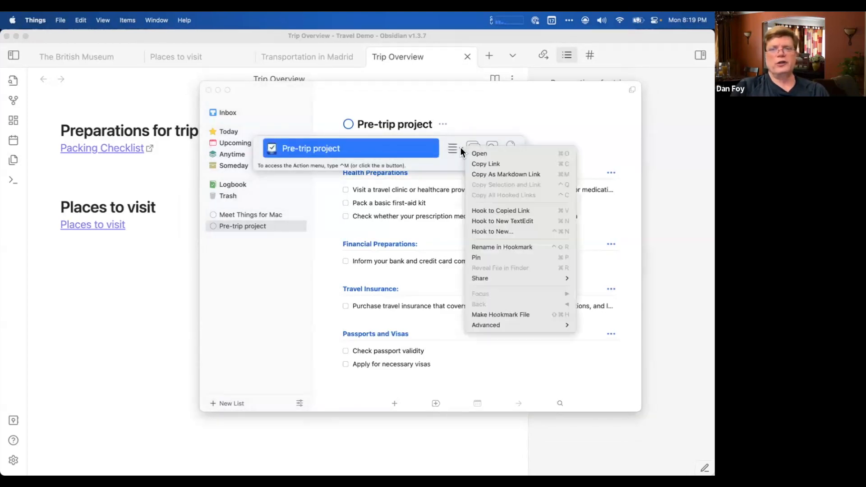
pyautogui.click(480, 175)
pyautogui.click(124, 163)
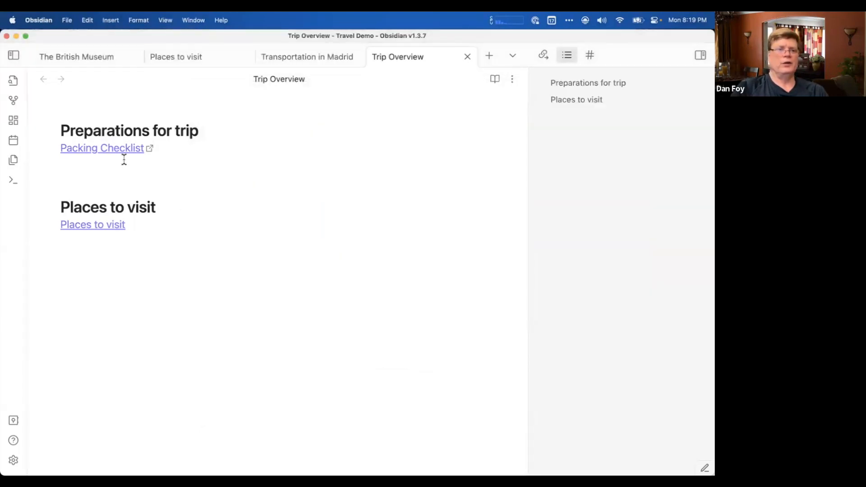
pyautogui.press('super+v')
pyautogui.press('Return')
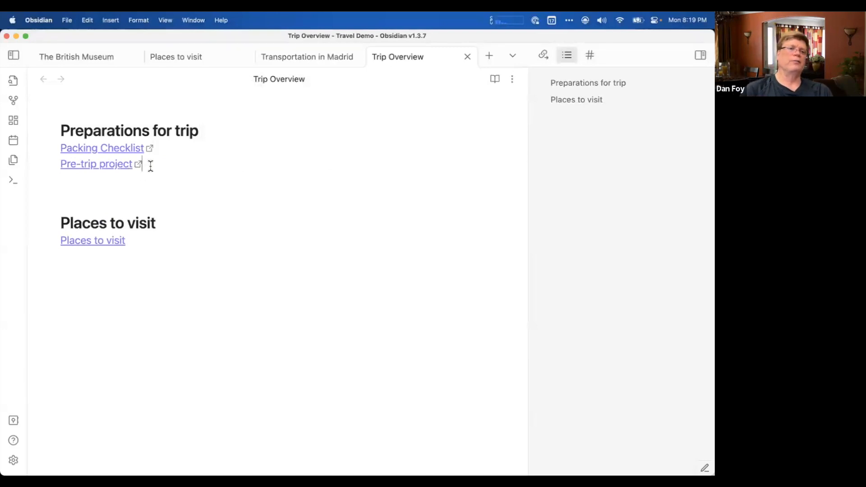
# Change the display text of the Pre-trip project link to "Things Pre-trip project".
pyautogui.click(149, 165)
pyautogui.press('Left')
pyautogui.press('Left')
pyautogui.press('Left')
pyautogui.press('Left')
pyautogui.press('Left')
pyautogui.press('Left')
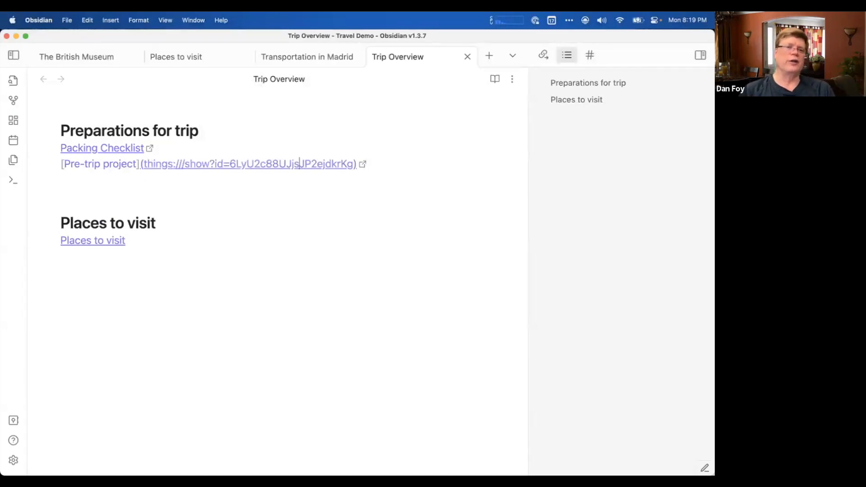
pyautogui.press('super+Left')
pyautogui.press('Right')
pyautogui.press('Right')
pyautogui.press('Left')
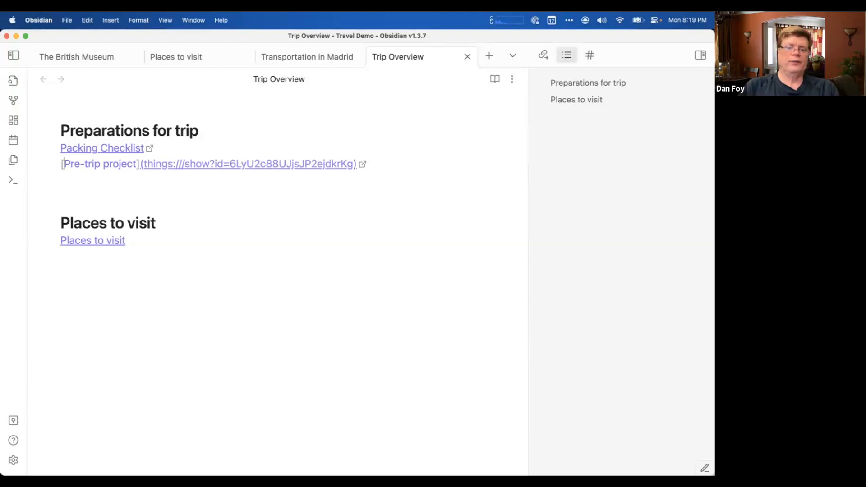
pyautogui.write('Things')
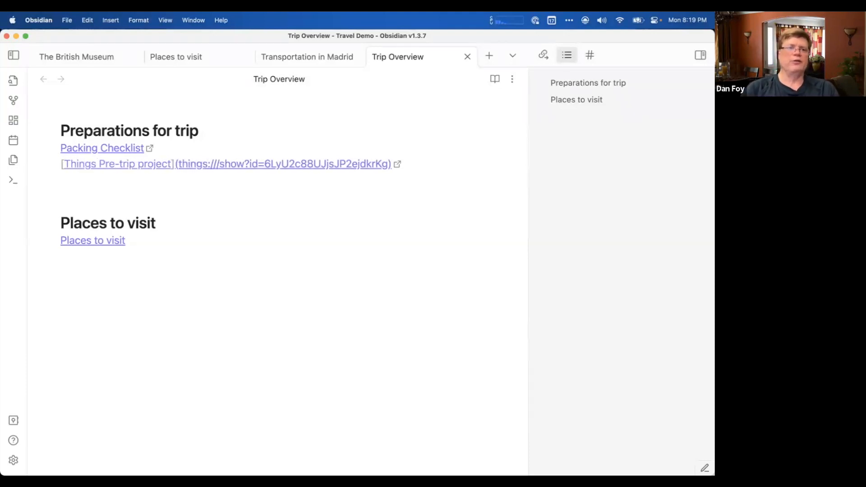
pyautogui.click(144, 186)
# Change the display text of the Packing Checklist link to "Apple notes Packing Checklist".
pyautogui.click(167, 149)
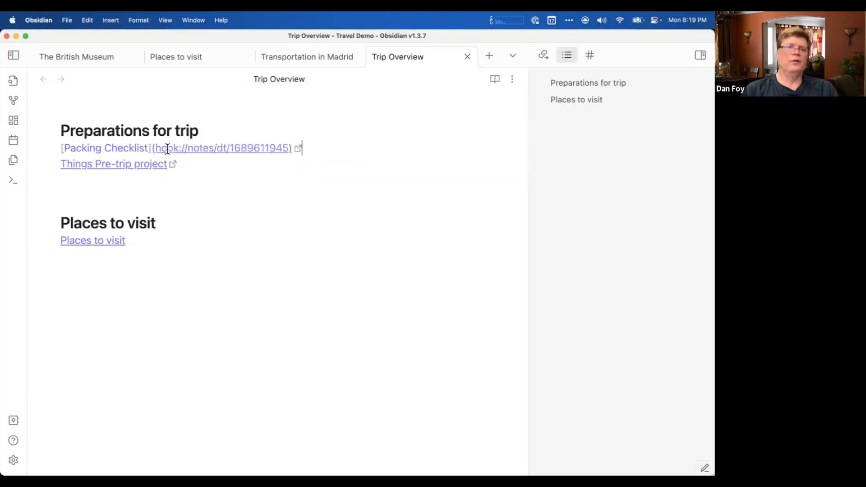
pyautogui.press('super+Left')
pyautogui.press('Right')
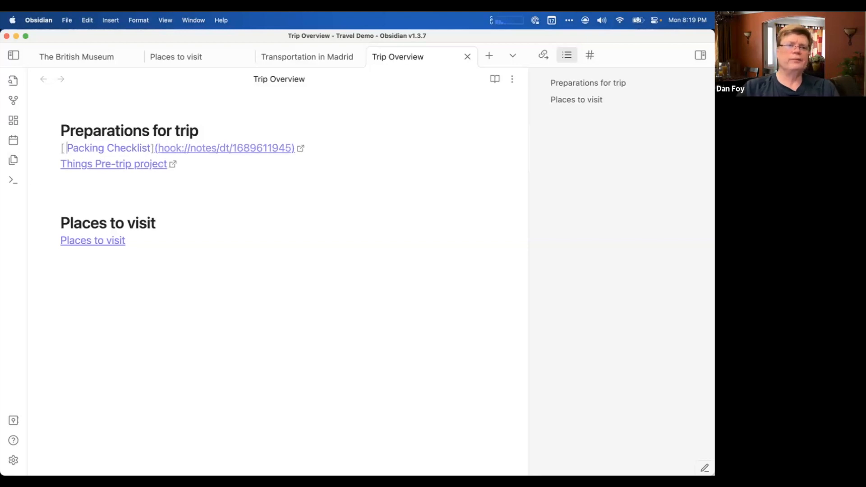
pyautogui.write('Apple note')
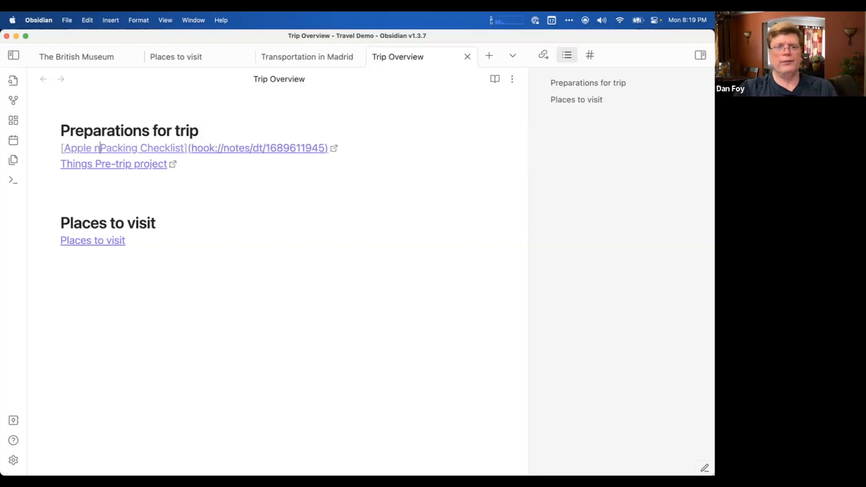
pyautogui.write('s')
pyautogui.click(281, 229)
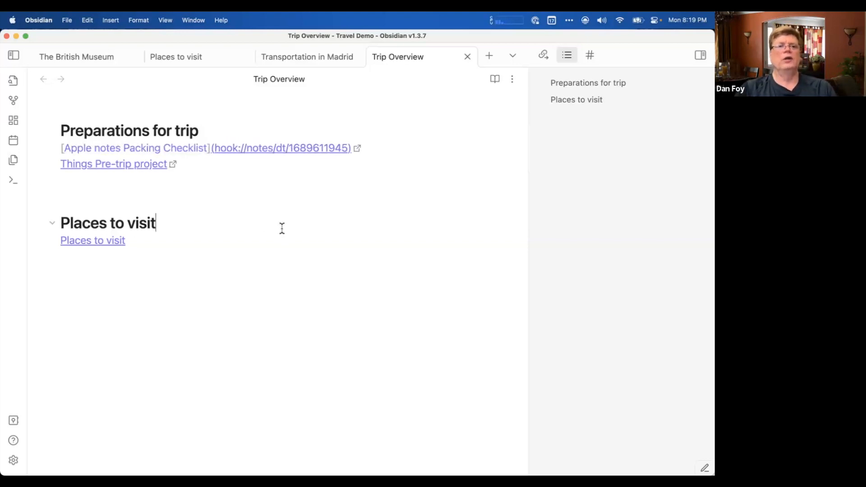
# Test the "Things Pre-trip project" link, return to Trip Overview, and follow the "Apple notes Packing Checklist" link.
pyautogui.click(109, 165)
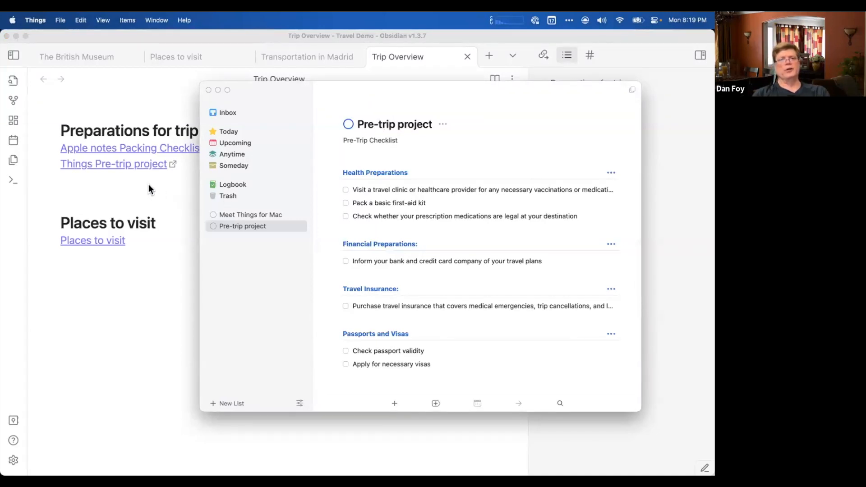
pyautogui.click(143, 199)
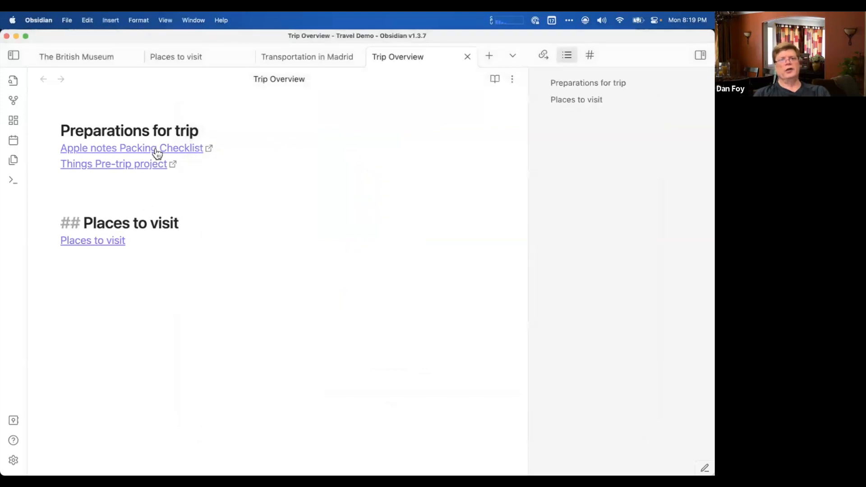
pyautogui.click(157, 151)
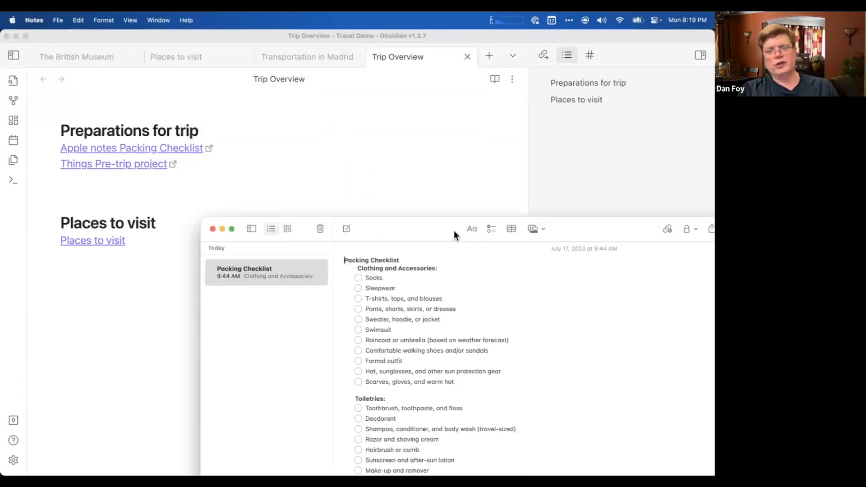
# Move the Packing Checklist window up, close it, and return to the blank line beneath the "Things Pre-trip project" link.
pyautogui.moveTo(454, 231); pyautogui.dragTo(454, 173)
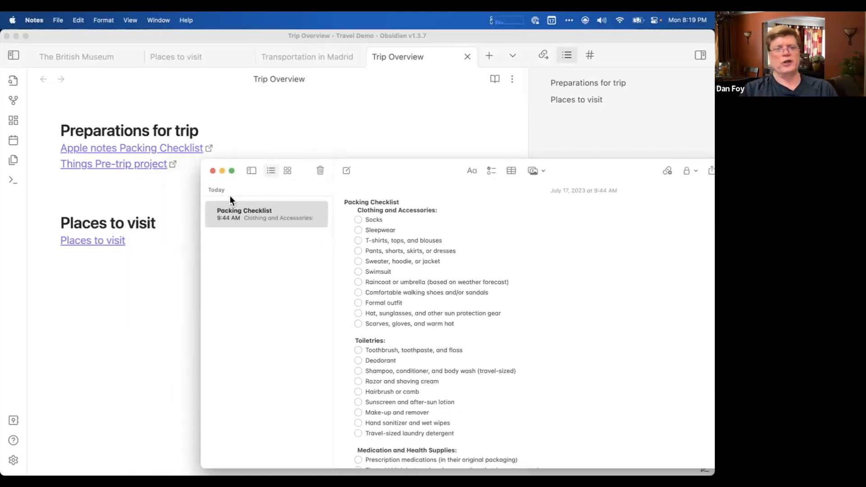
pyautogui.click(212, 171)
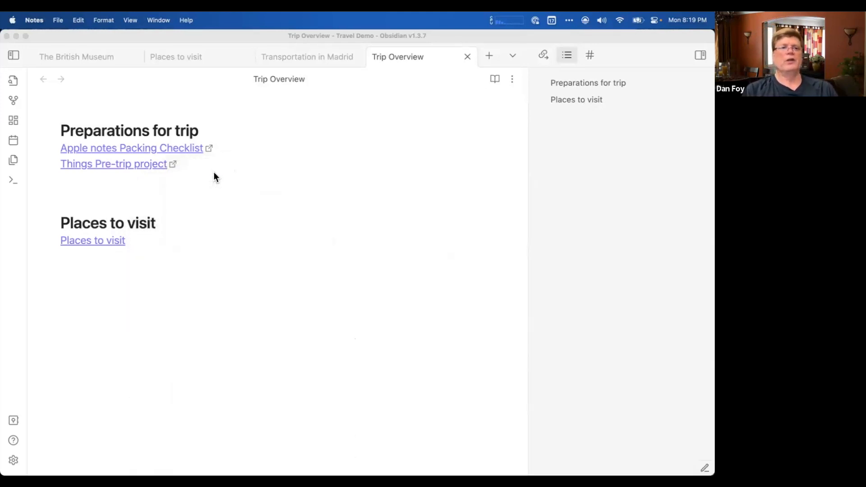
pyautogui.click(157, 189)
pyautogui.click(157, 188)
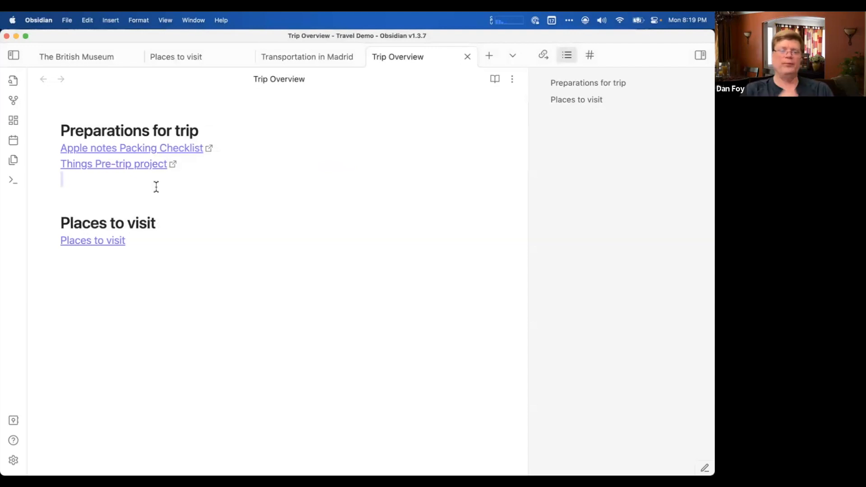
pyautogui.press('super+Tab')
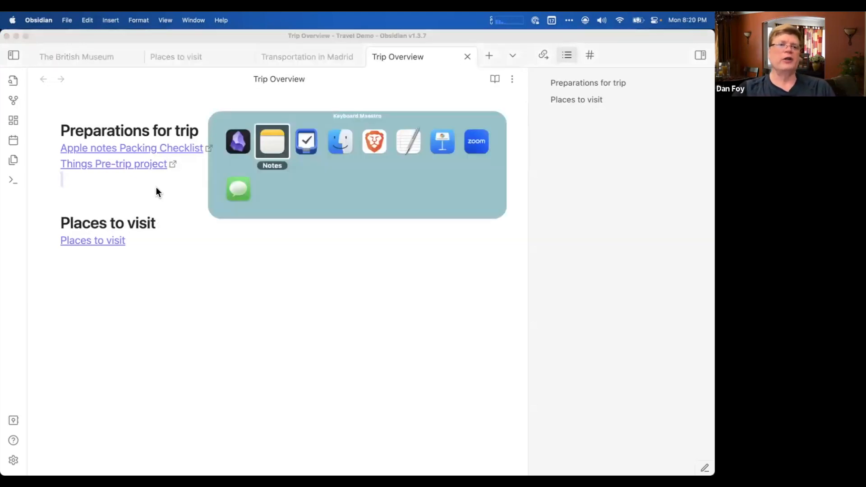
pyautogui.press('super+Tab')
pyautogui.press('super+Tab')
pyautogui.press('super+Tab')
pyautogui.press('super+Tab')
pyautogui.press('super+Tab')
pyautogui.press('super+Tab')
pyautogui.press('super+Tab')
pyautogui.press('super+Tab')
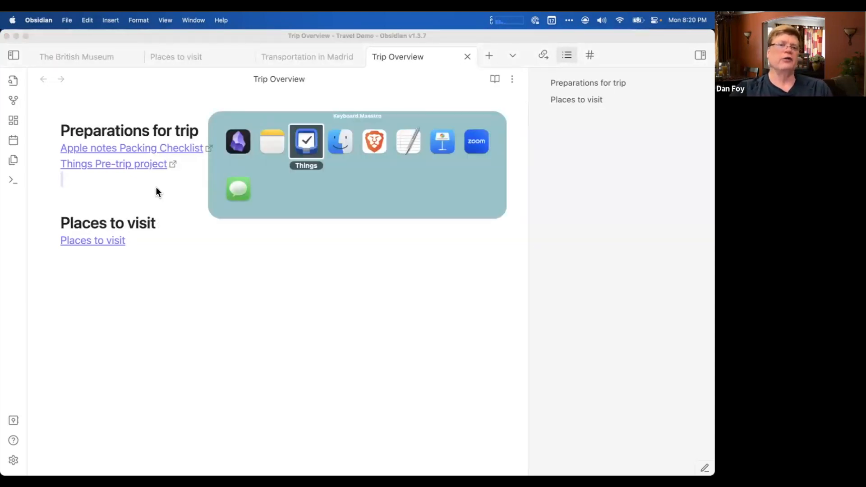
pyautogui.press('super+Tab')
pyautogui.press('super+Tab')
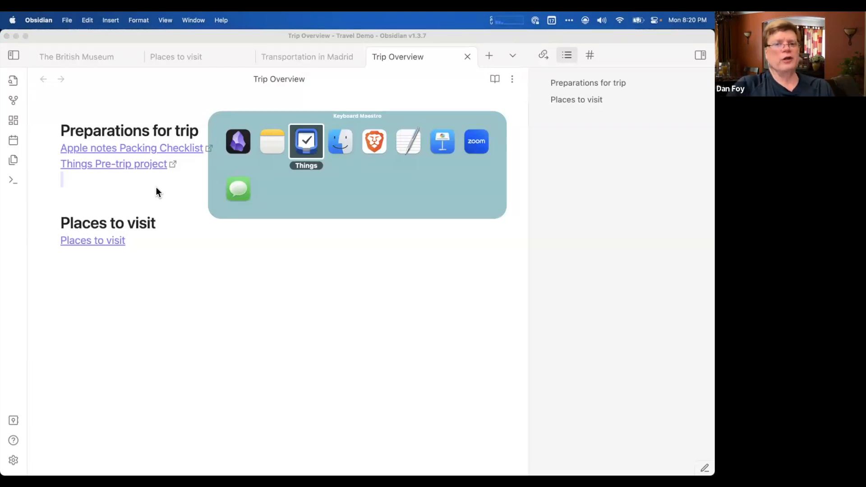
pyautogui.click(156, 187)
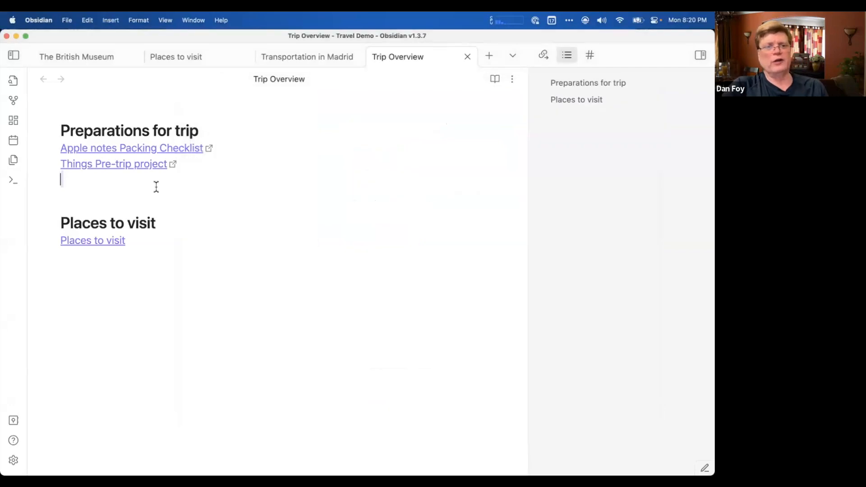
pyautogui.click(182, 188)
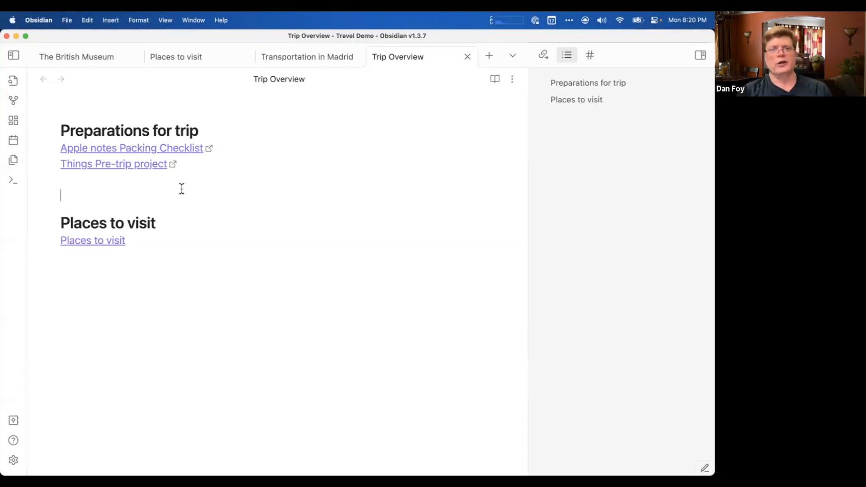
pyautogui.click(154, 179)
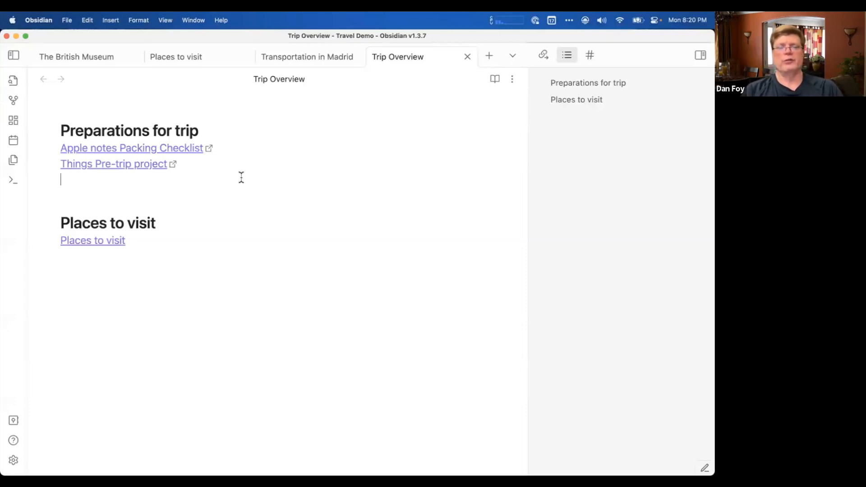
# Switch to Finder, open the SVMUG demo travel files folder in Documents, and select Flight-Reservation-Sample-768x1087.jpg with the window moved off the note's text.
pyautogui.moveTo(15, 134)
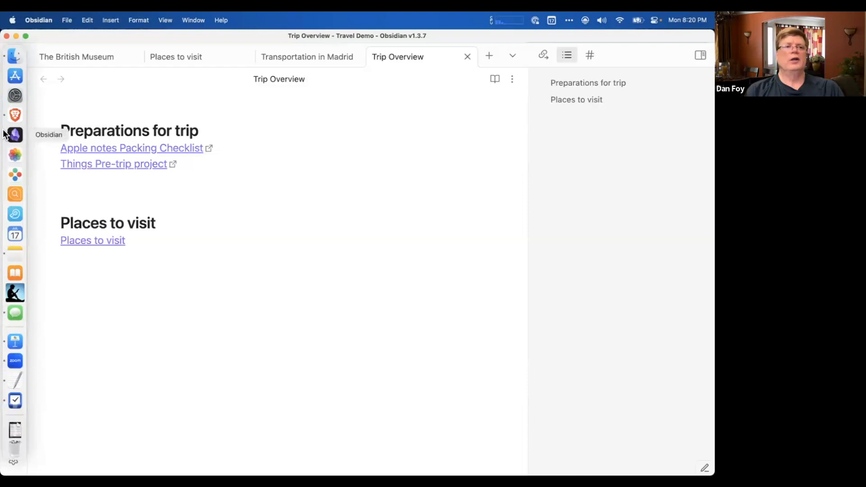
pyautogui.click(16, 59)
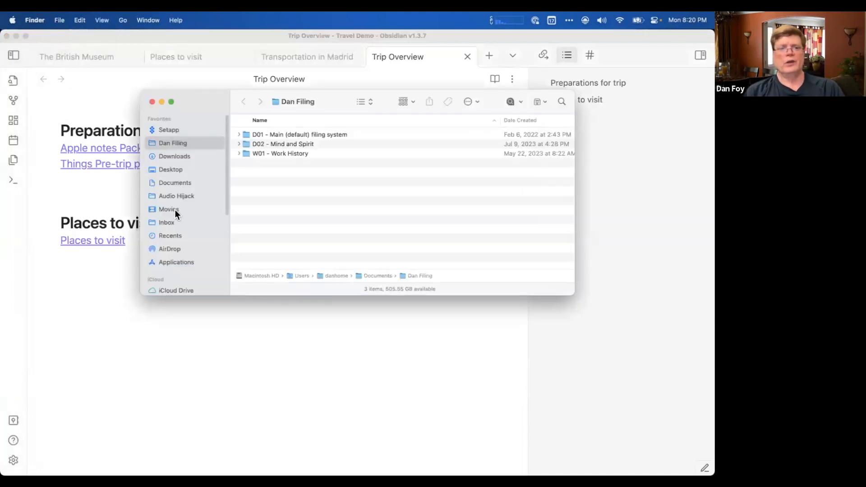
pyautogui.click(152, 102)
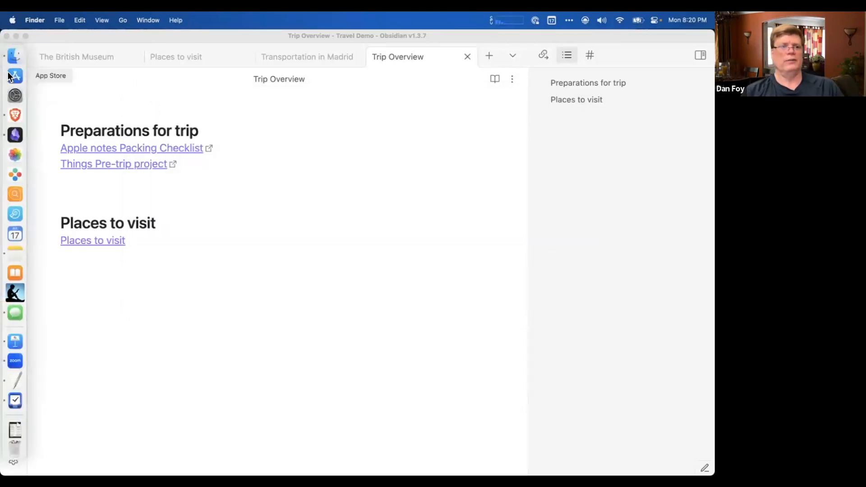
pyautogui.click(15, 57)
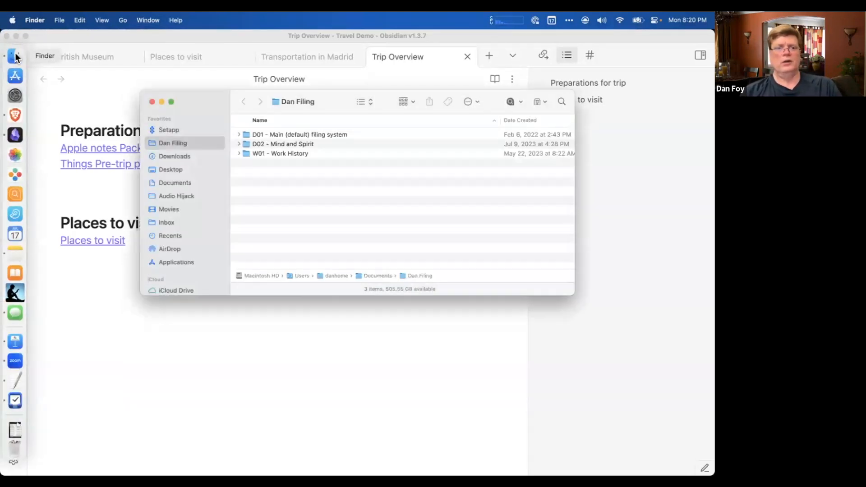
pyautogui.click(180, 184)
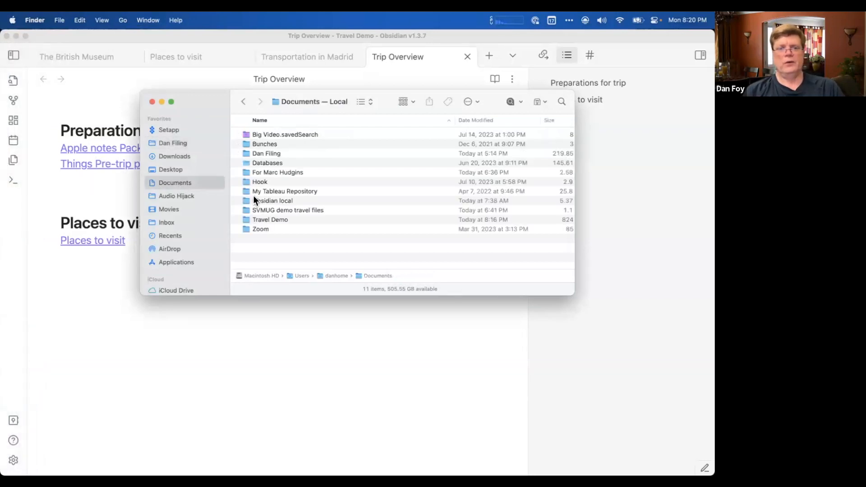
pyautogui.doubleClick(266, 208)
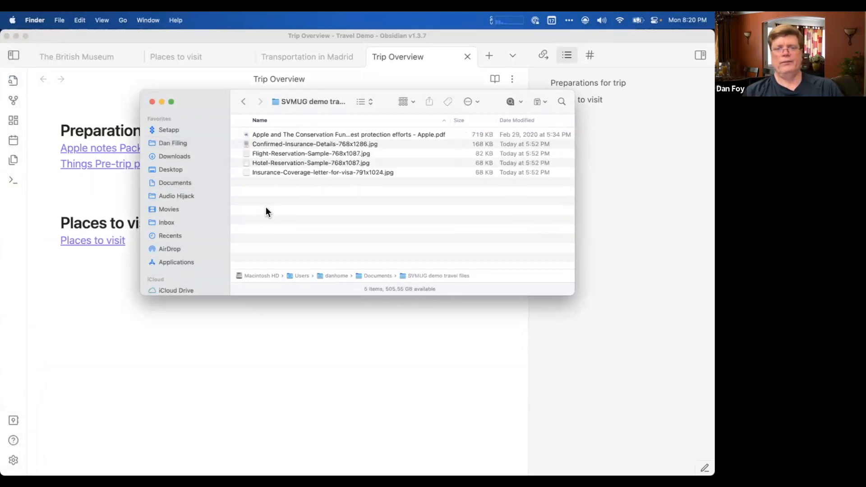
pyautogui.click(285, 144)
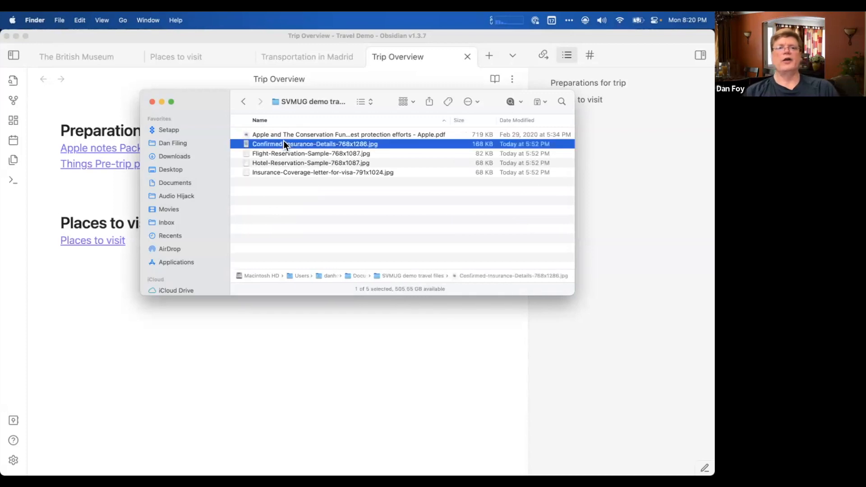
pyautogui.moveTo(282, 107); pyautogui.dragTo(481, 112)
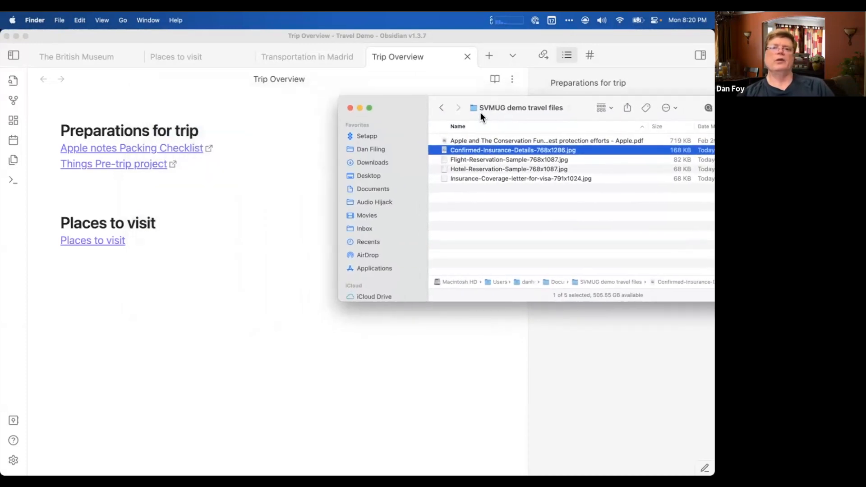
pyautogui.click(462, 160)
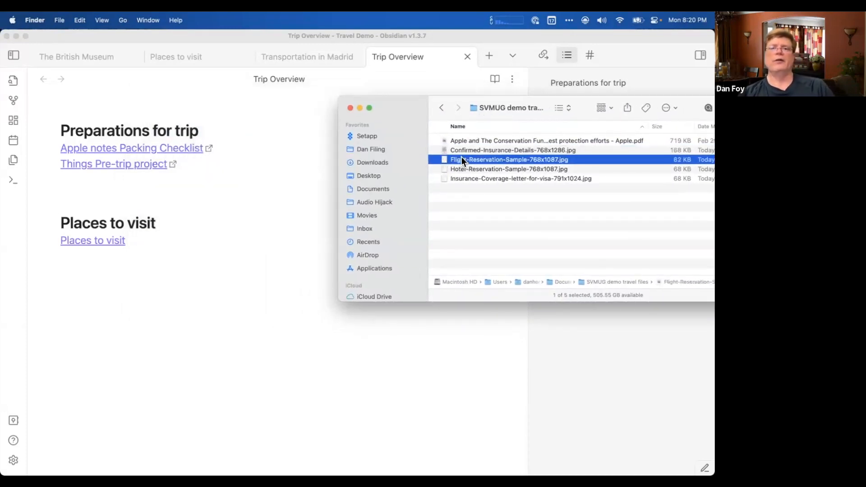
# Add a level-two heading "Flight reservations" to Trip Overview, below the "Things Pre-trip project" link.
pyautogui.click(95, 188)
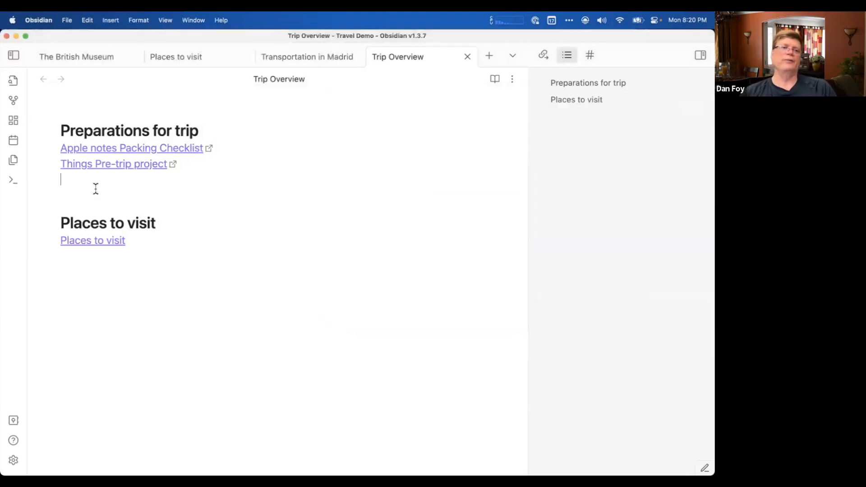
pyautogui.press('Return')
pyautogui.write('## F')
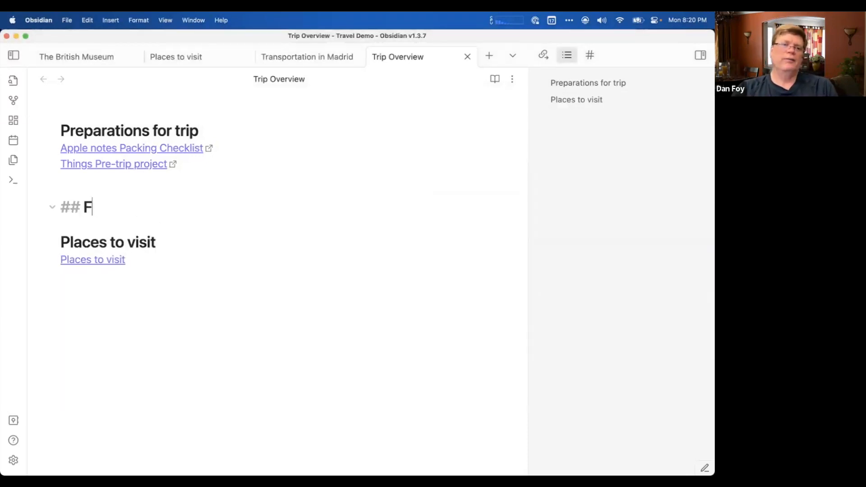
pyautogui.write('light reservations')
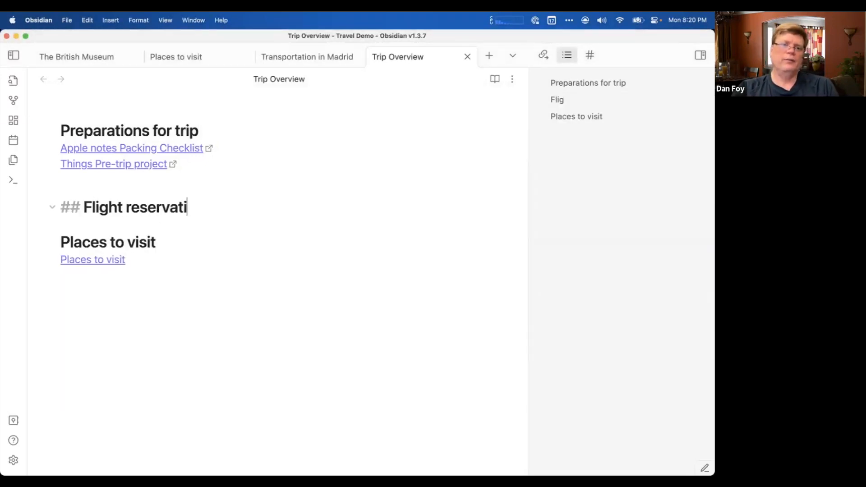
pyautogui.press('Return')
# Embed Flight-Reservation-Sample-768x1087.jpg from Finder under the Flight reservations heading and look over the embedded image.
pyautogui.press('super+Tab')
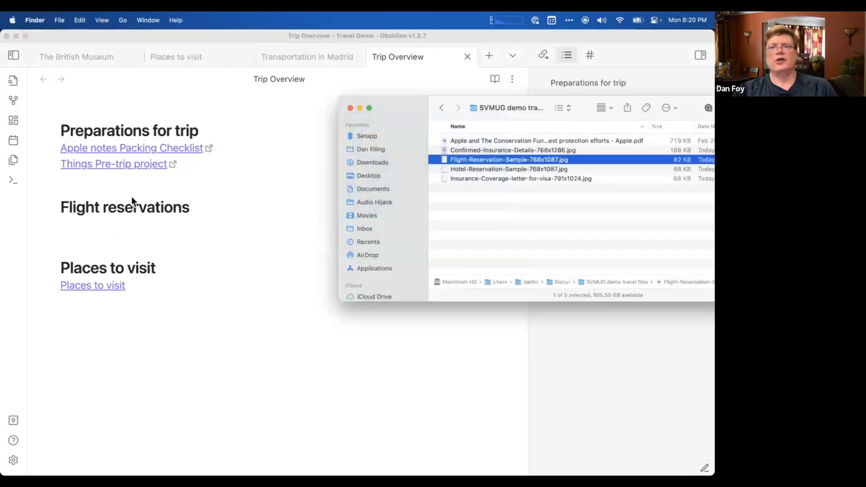
pyautogui.moveTo(445, 161); pyautogui.dragTo(141, 223)
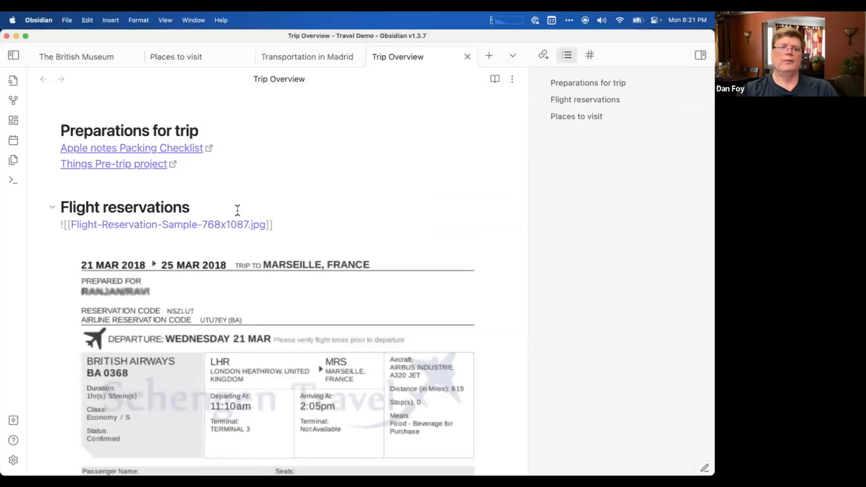
pyautogui.click(285, 203)
pyautogui.scroll(-3, 288, 200)
pyautogui.scroll(-10, 288, 201)
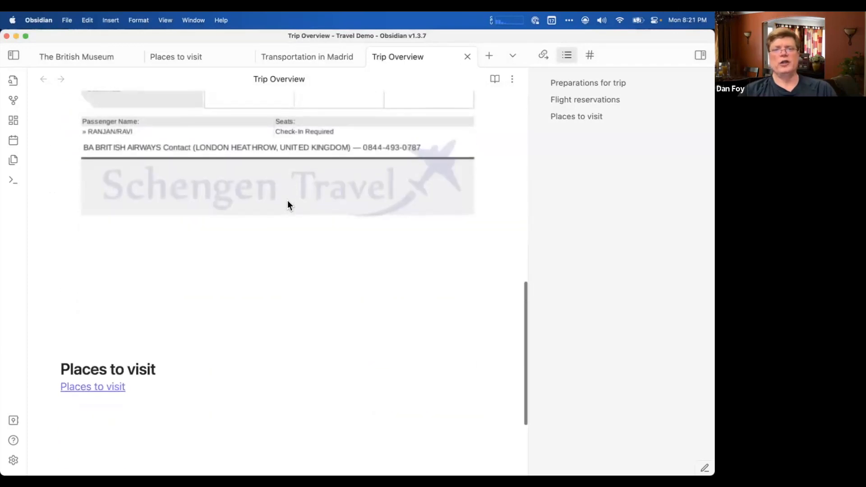
pyautogui.scroll(15, 288, 201)
# Turn the embedded flight reservation image into a plain link by removing its exclamation mark, then test the link and return to Trip Overview.
pyautogui.click(331, 183)
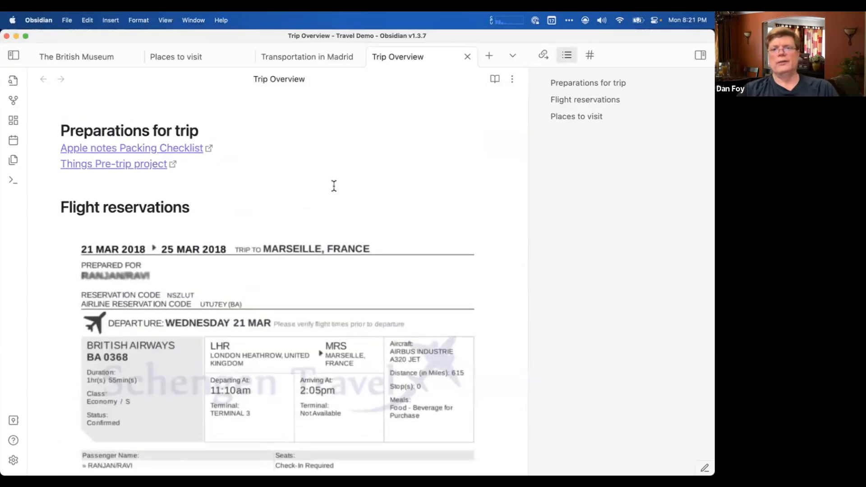
pyautogui.press('Down')
pyautogui.press('Down')
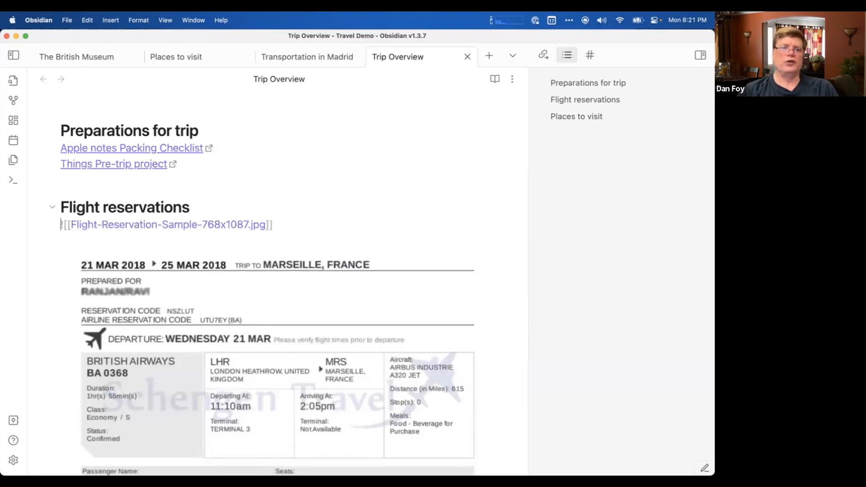
pyautogui.press('Delete')
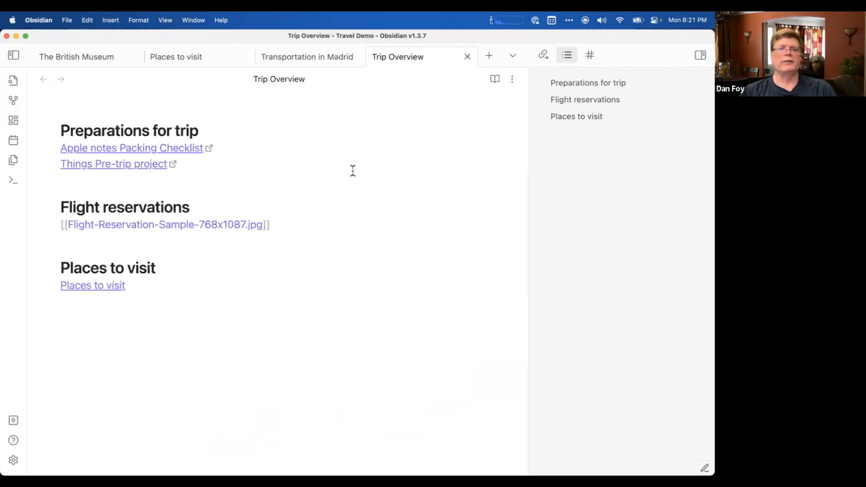
pyautogui.click(352, 170)
pyautogui.click(291, 246)
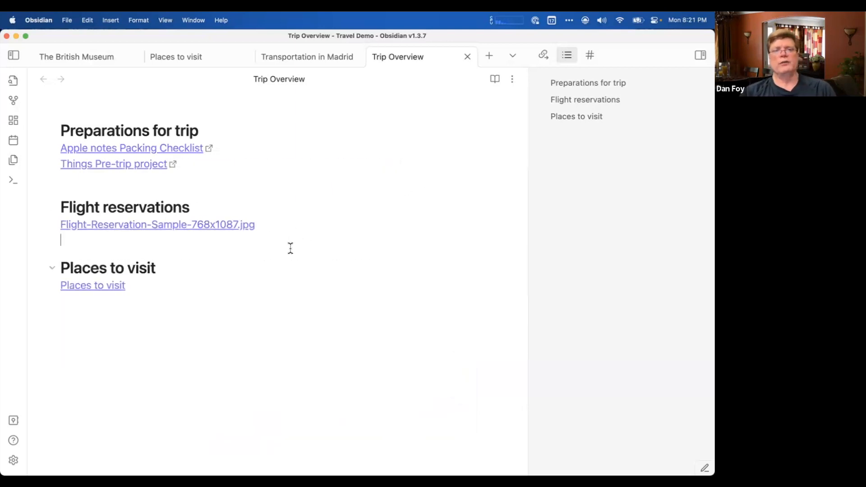
pyautogui.click(225, 226)
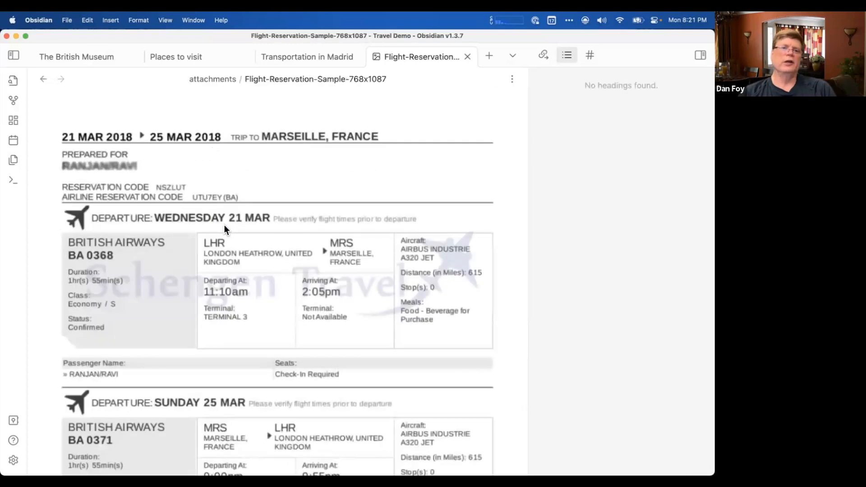
pyautogui.click(43, 79)
# Delete the internal image link under the Flight reservations heading.
pyautogui.click(269, 226)
pyautogui.press('super+shift+Left')
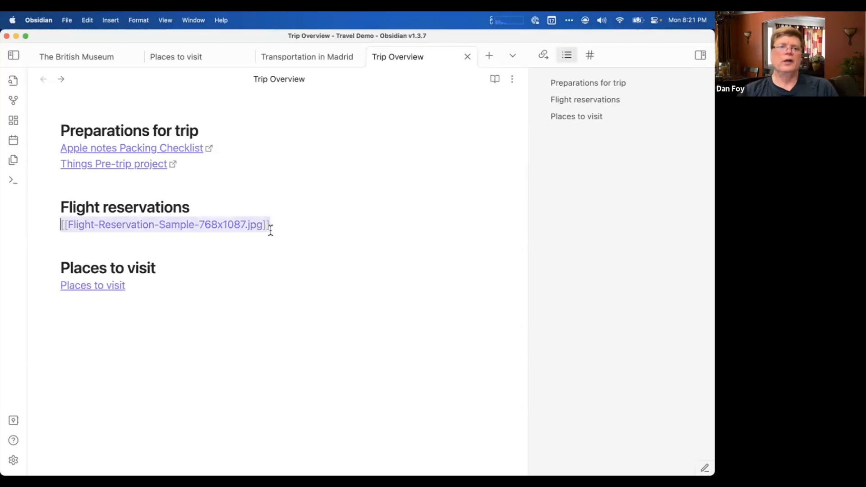
pyautogui.press('BackSpace')
# Switch to Finder and copy a Markdown link to Flight-Reservation-Sample-768x1087.jpg with Hookmark.
pyautogui.press('super+Tab')
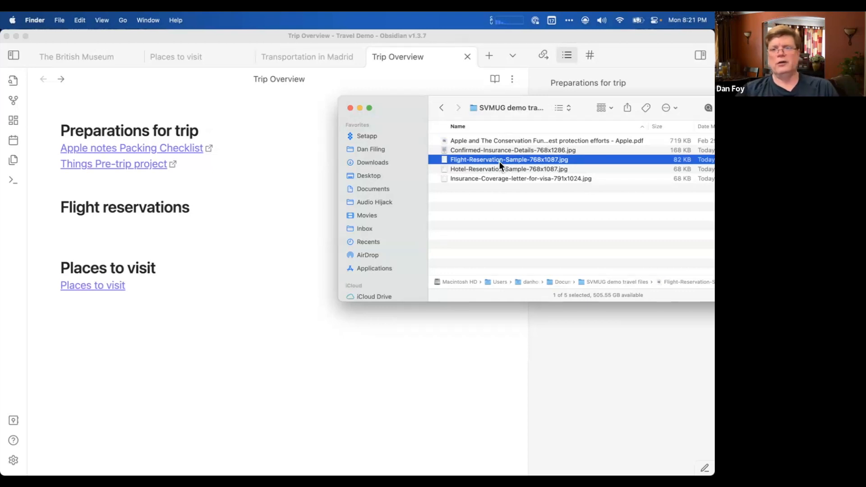
pyautogui.hotkey('ctrl', 'h')
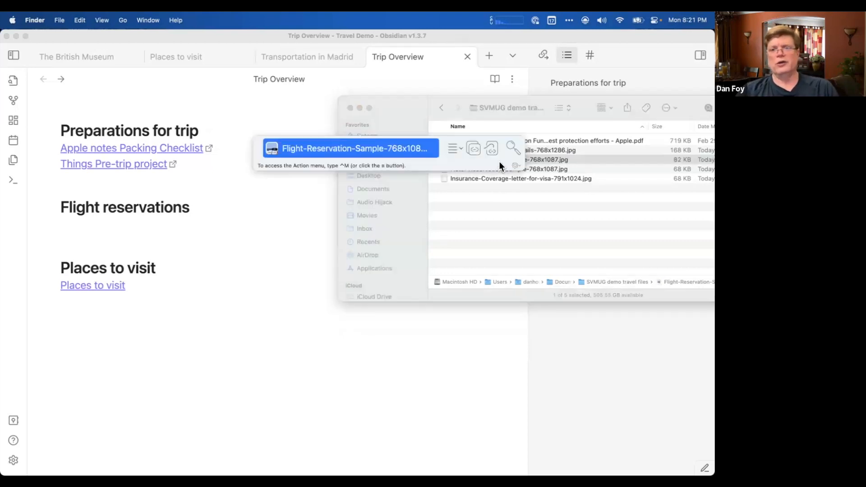
pyautogui.click(461, 150)
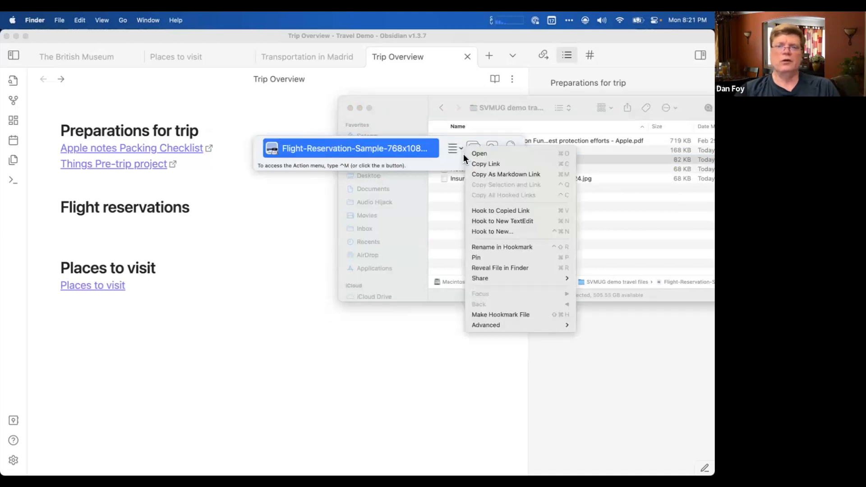
pyautogui.click(477, 174)
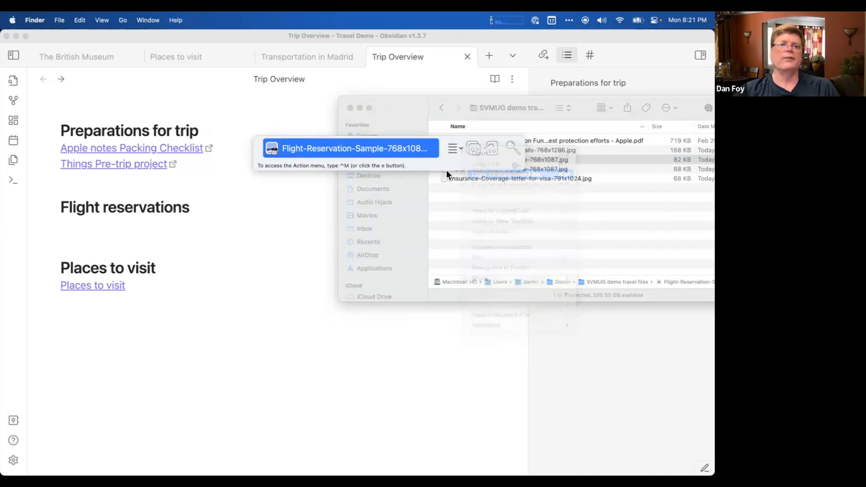
# Paste the Markdown link on a new line below "Things Pre-trip project" in Trip Overview and follow it to open the file.
pyautogui.click(201, 167)
pyautogui.click(199, 166)
pyautogui.press('Return')
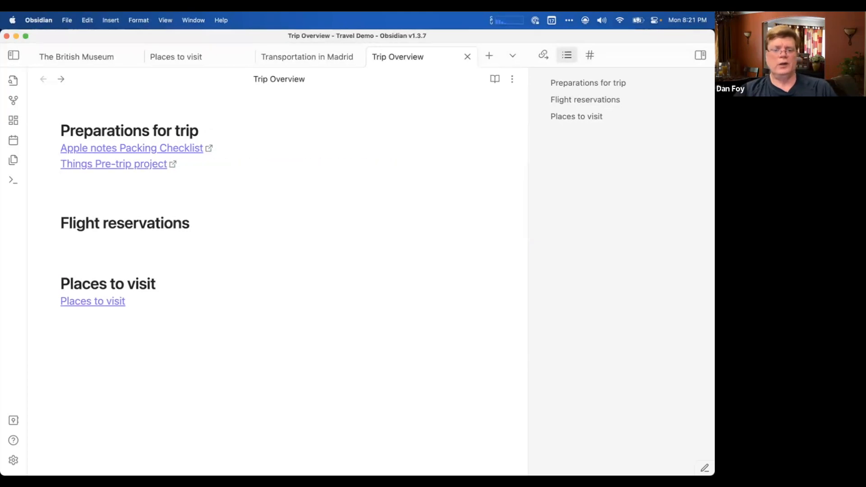
pyautogui.press('super+v')
pyautogui.press('Return')
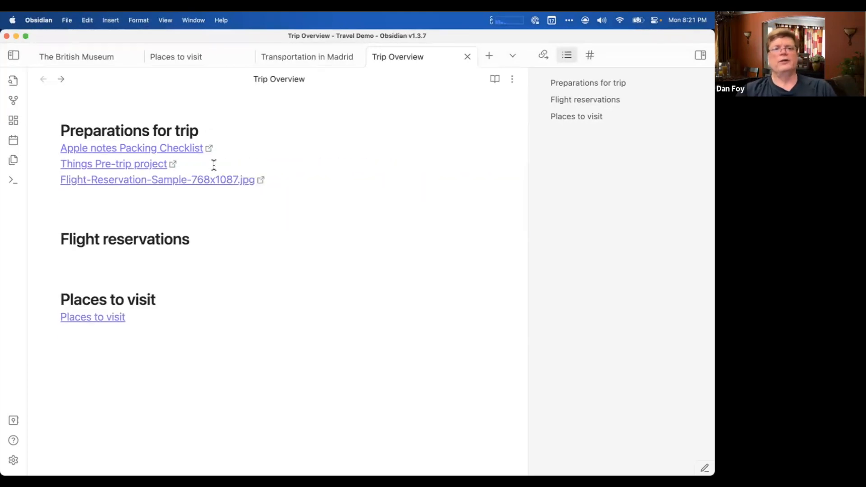
pyautogui.click(241, 217)
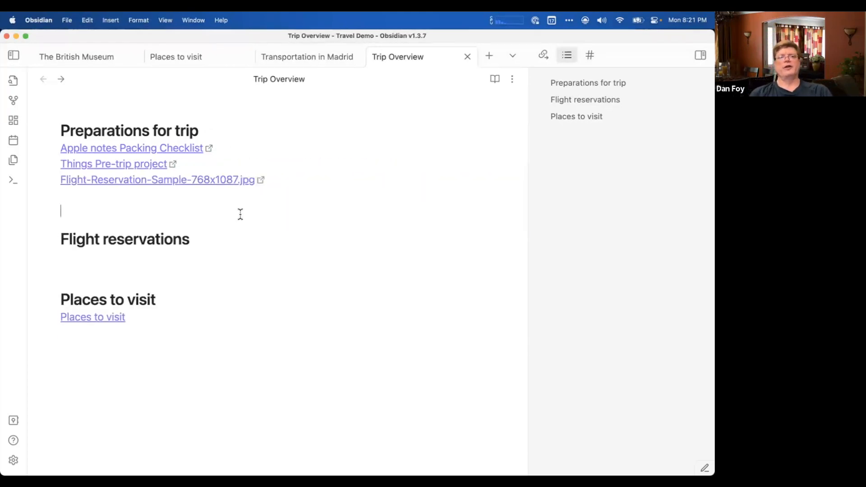
pyautogui.click(210, 186)
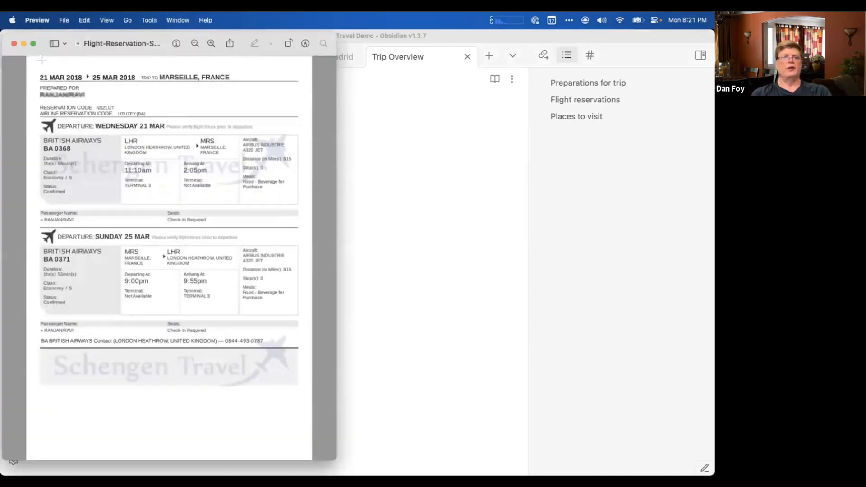
# Close the file preview, move Flight-Reservation-Sample-768x1087.jpg into the Downloads folder in Finder, and allow Hookmark access to Downloads.
pyautogui.click(13, 43)
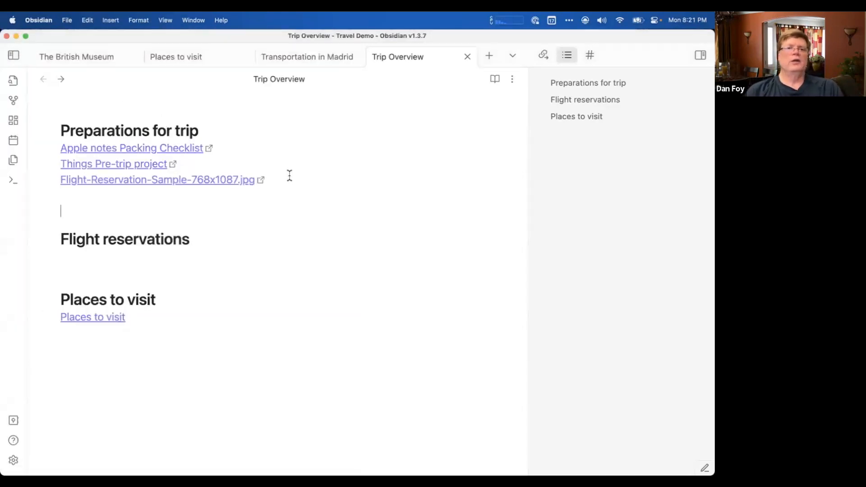
pyautogui.press('super+Tab')
pyautogui.press('super+Tab')
pyautogui.press('super+Tab')
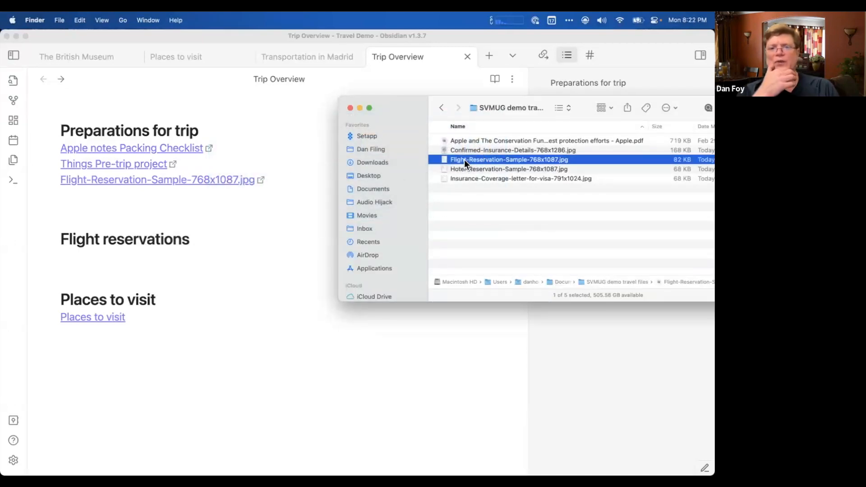
pyautogui.moveTo(464, 162); pyautogui.dragTo(373, 167)
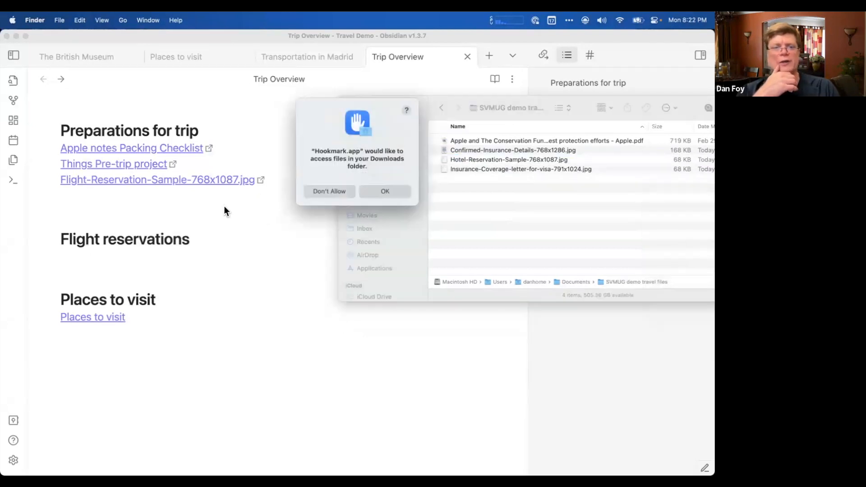
pyautogui.click(380, 190)
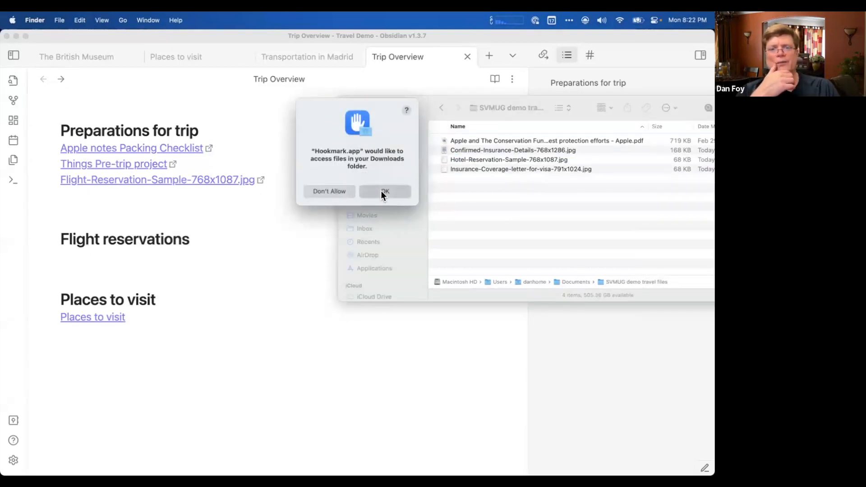
# Test the Flight-Reservation-Sample-768x1087.jpg link in Trip Overview against the moved file, and close the opened preview.
pyautogui.click(163, 204)
pyautogui.click(144, 179)
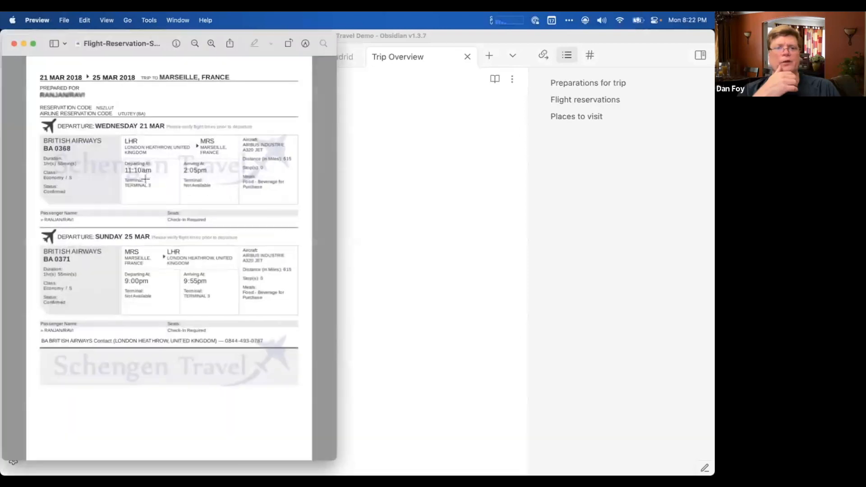
pyautogui.click(13, 44)
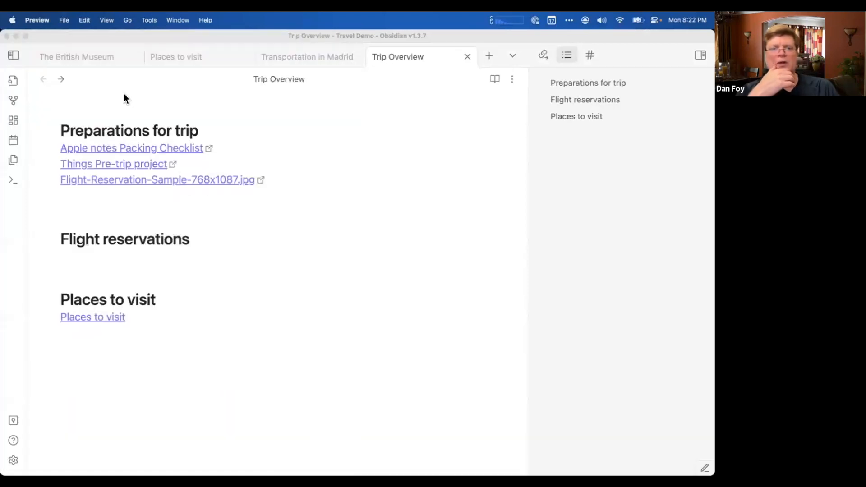
# Switch to Finder, select the SVMUG demo travel files folder in Documents, and copy its Markdown link with Hookmark.
pyautogui.press('super+Tab')
pyautogui.press('super+Tab')
pyautogui.press('super+Tab')
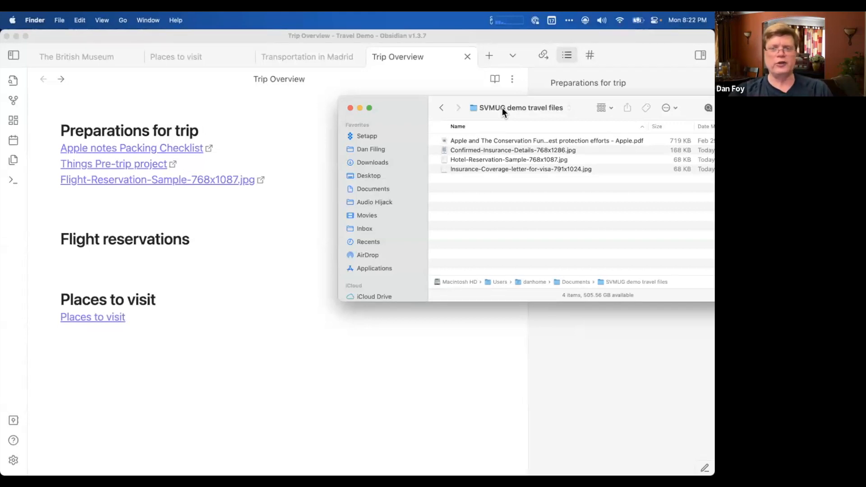
pyautogui.keyDown('super'); pyautogui.click(529, 110); pyautogui.keyUp('super')
pyautogui.click(529, 119)
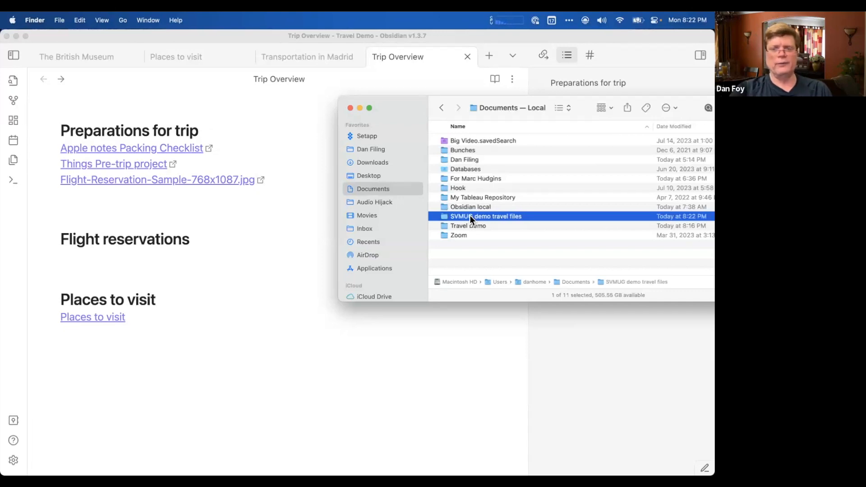
pyautogui.hotkey('ctrl', 'h')
pyautogui.click(460, 148)
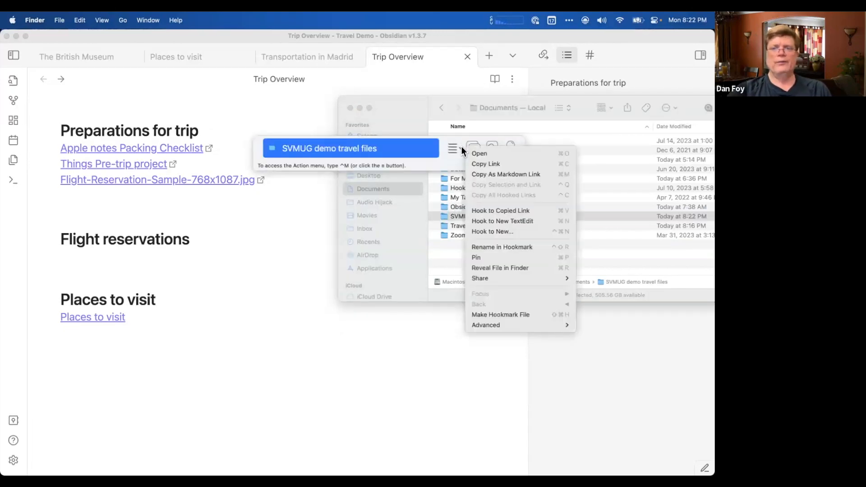
# Paste the SVMUG demo travel files Markdown link above the Flight reservations heading in Trip Overview and add a new line.
pyautogui.click(226, 207)
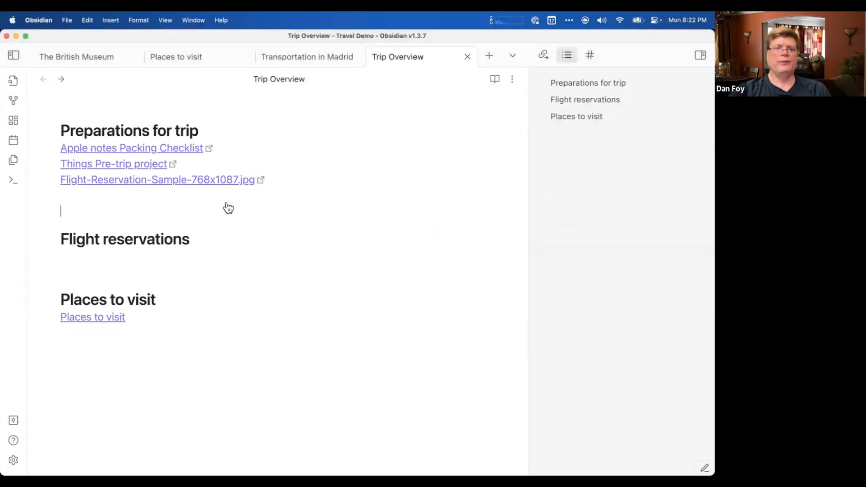
pyautogui.write('[SVMUG demo travel files](hook://file/TrGL0d2Hm?p=ZGFuaG9tZS9Eb2N1bWVudHM=&n=SVMUG%20demo%20travel%20files)')
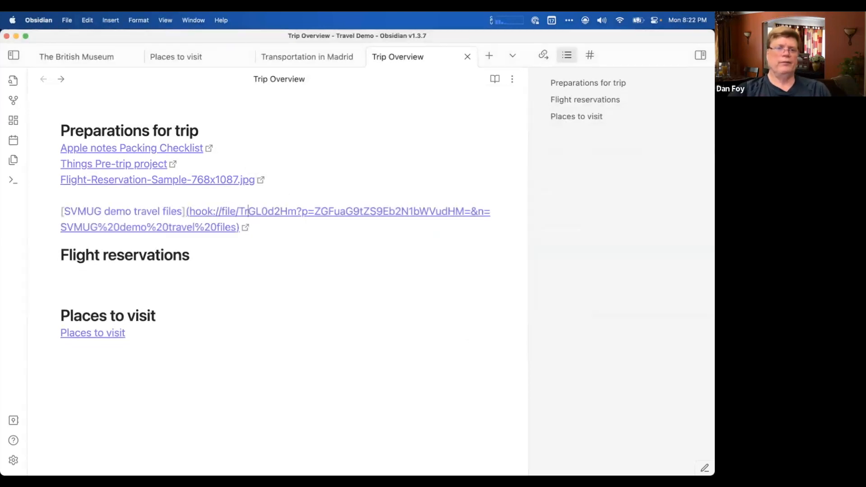
pyautogui.press('Return')
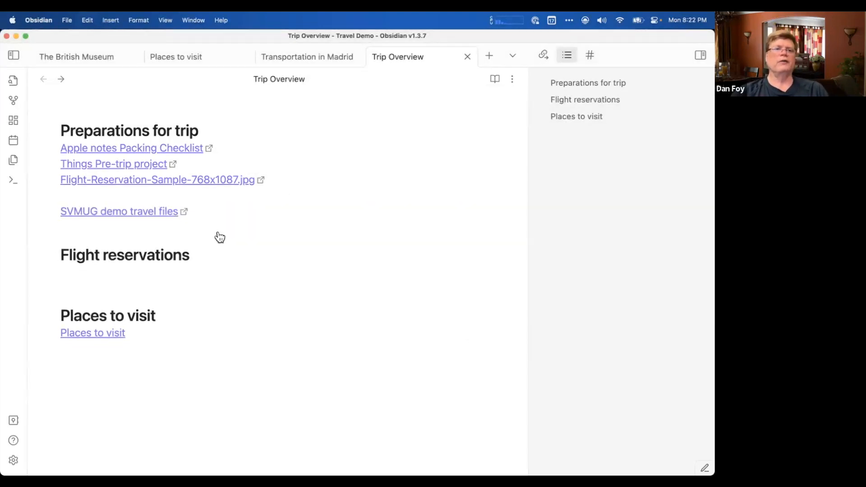
# Follow the SVMUG demo travel files link to check the folder in Finder, and close both Finder windows.
pyautogui.click(147, 211)
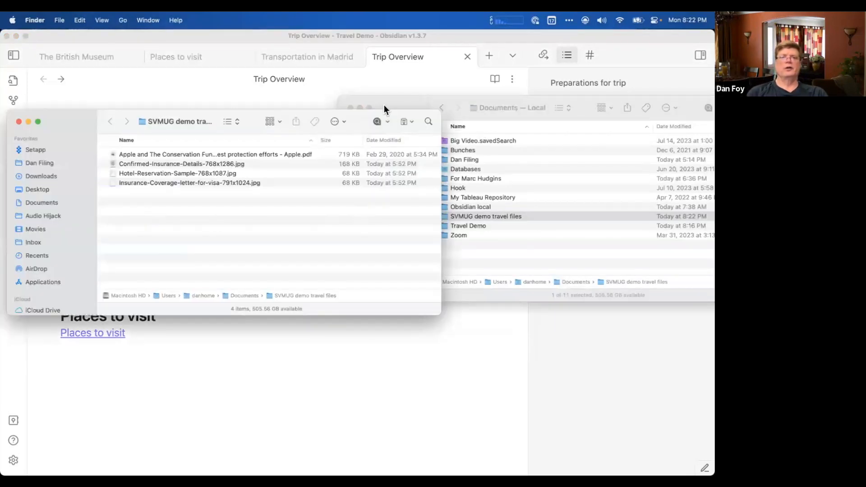
pyautogui.click(351, 107)
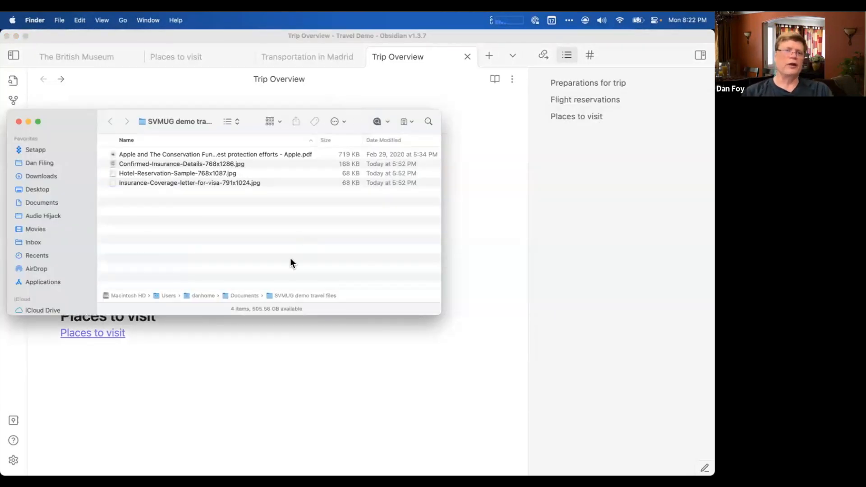
pyautogui.scroll(1, 291, 220)
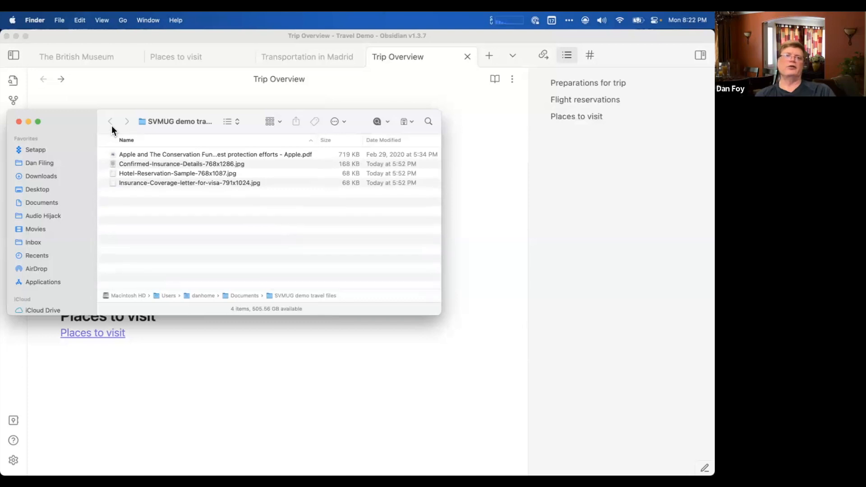
pyautogui.moveTo(105, 121); pyautogui.dragTo(402, 199)
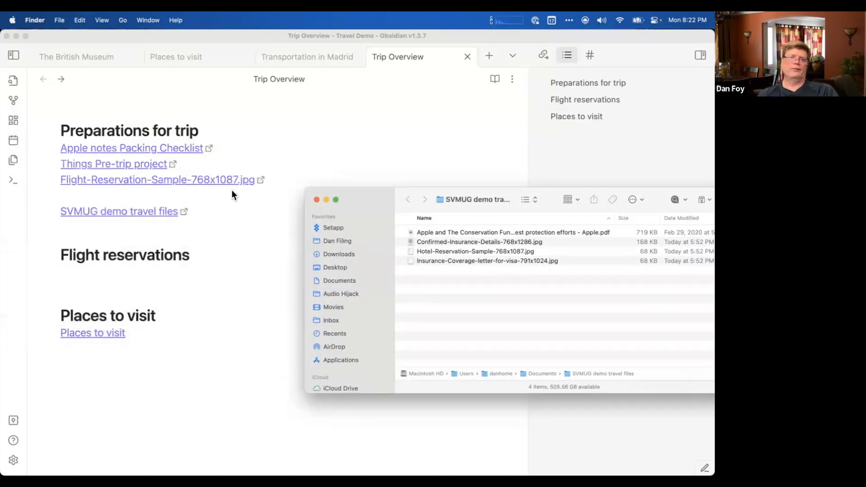
pyautogui.click(316, 200)
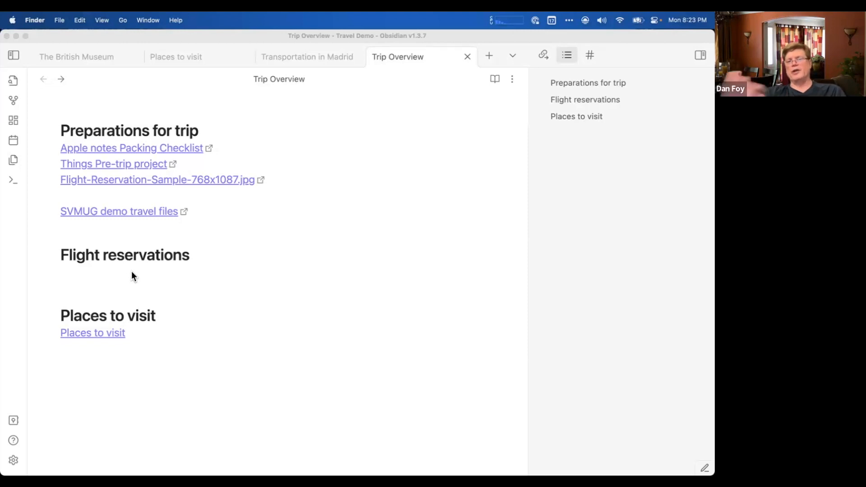
# Follow the Apple notes Packing Checklist link to view the checklist in Notes, and close its window.
pyautogui.click(110, 146)
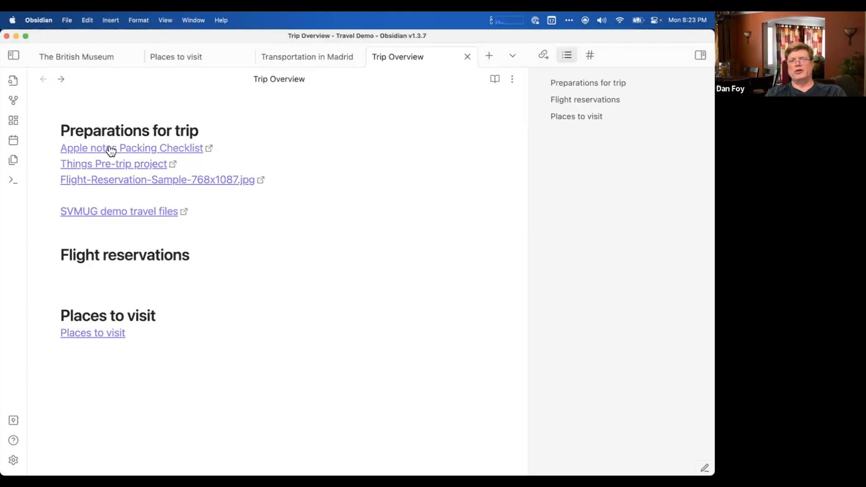
pyautogui.click(111, 147)
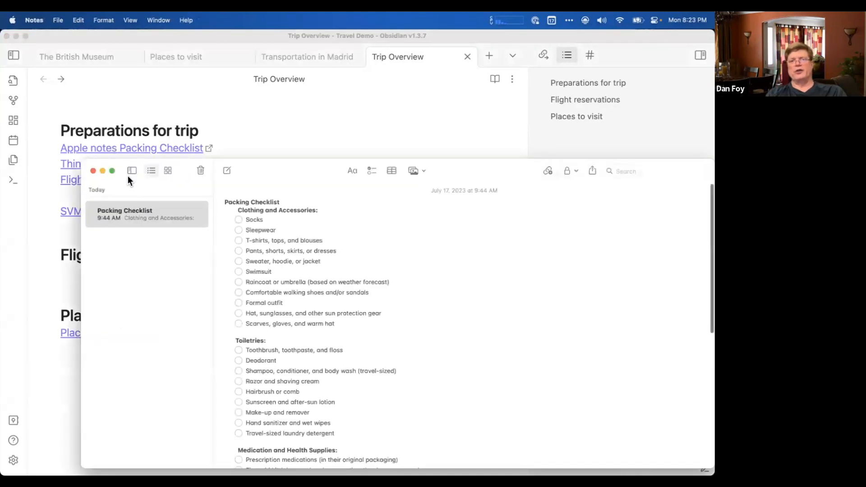
pyautogui.click(93, 171)
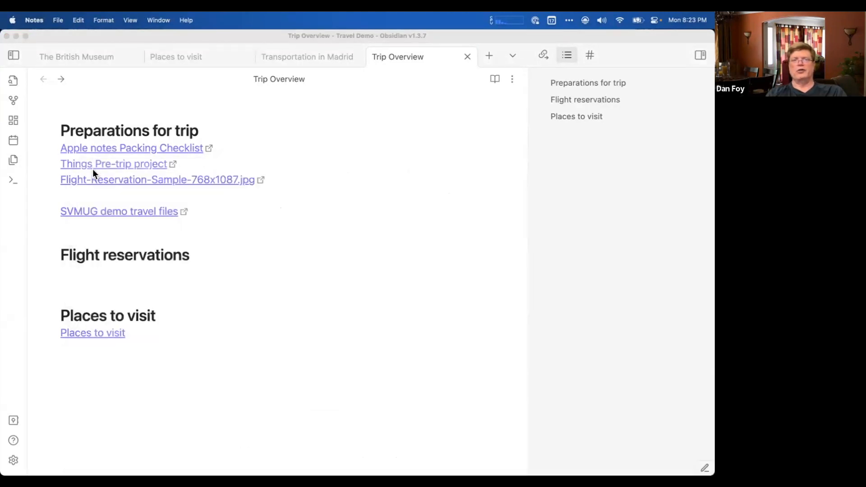
# Follow the Things Pre-trip project link, look through the project's checklist in Things, and return to Trip Overview.
pyautogui.click(95, 165)
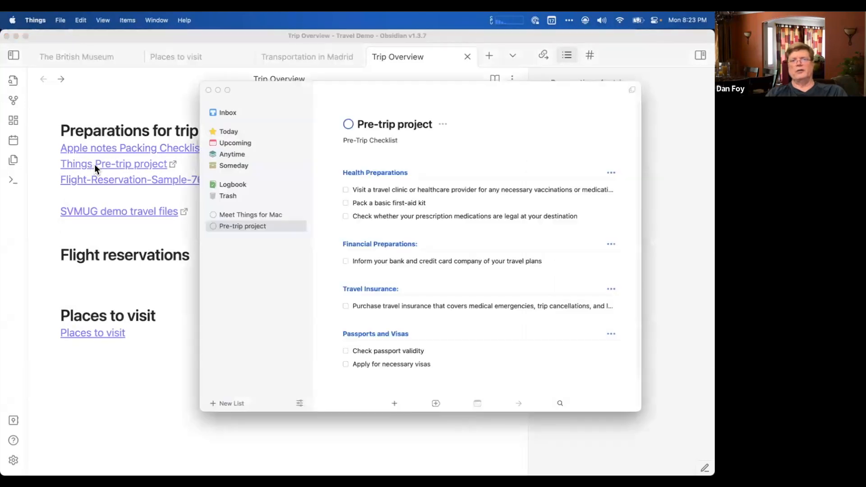
pyautogui.scroll(-2, 421, 206)
pyautogui.scroll(2, 417, 213)
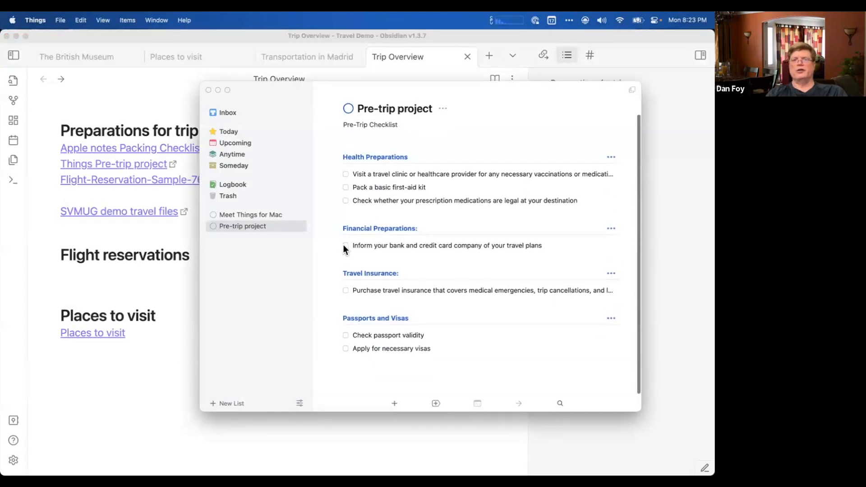
pyautogui.click(35, 20)
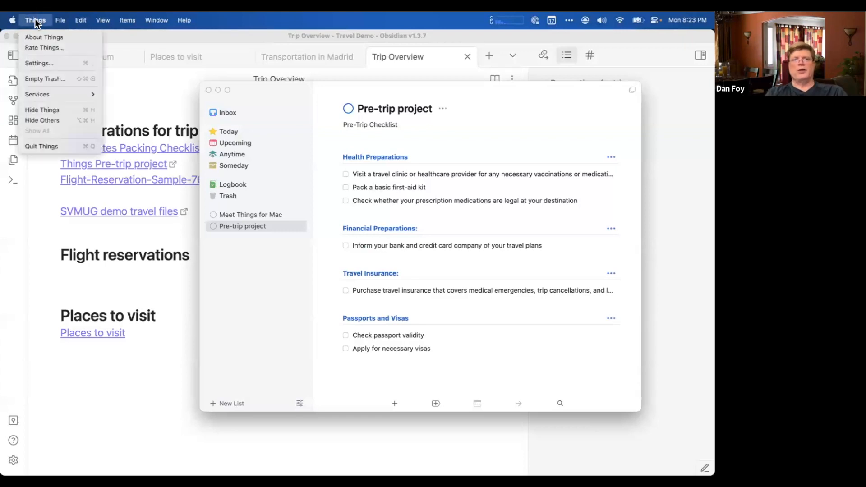
pyautogui.click(49, 177)
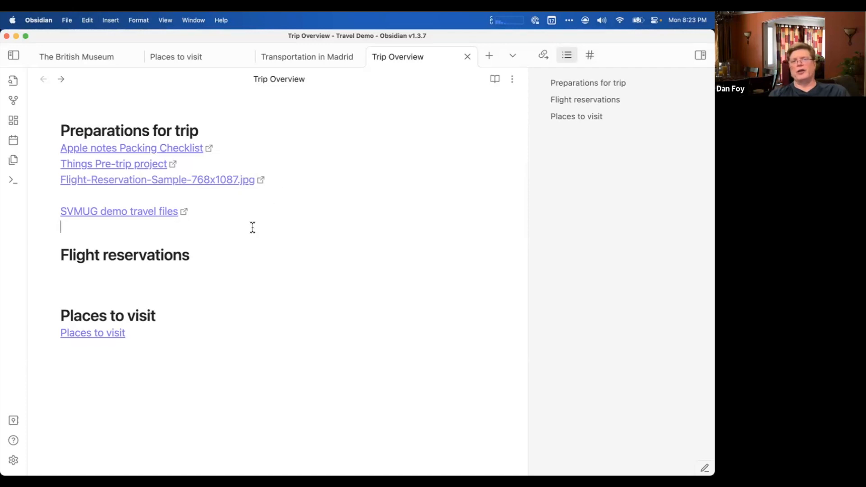
# Follow the internal Places to visit link, look through that note's location lists and India information, and return to Trip Overview.
pyautogui.click(107, 341)
pyautogui.scroll(-5, 209, 288)
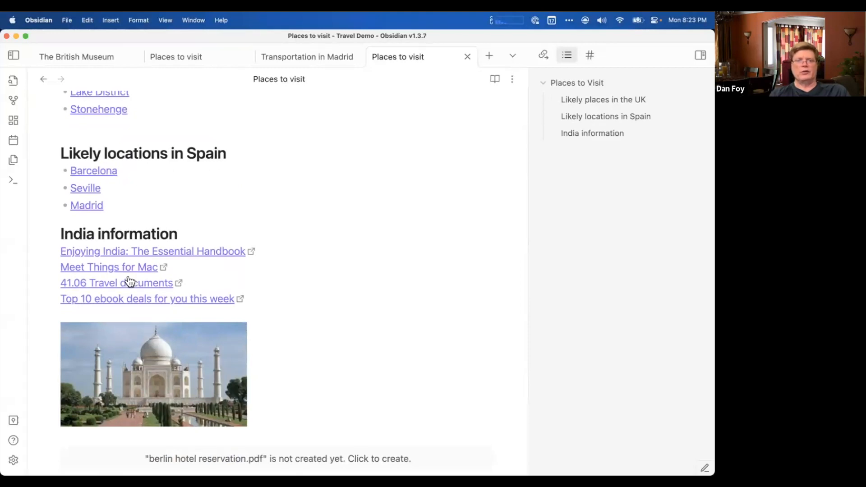
pyautogui.scroll(5, 129, 282)
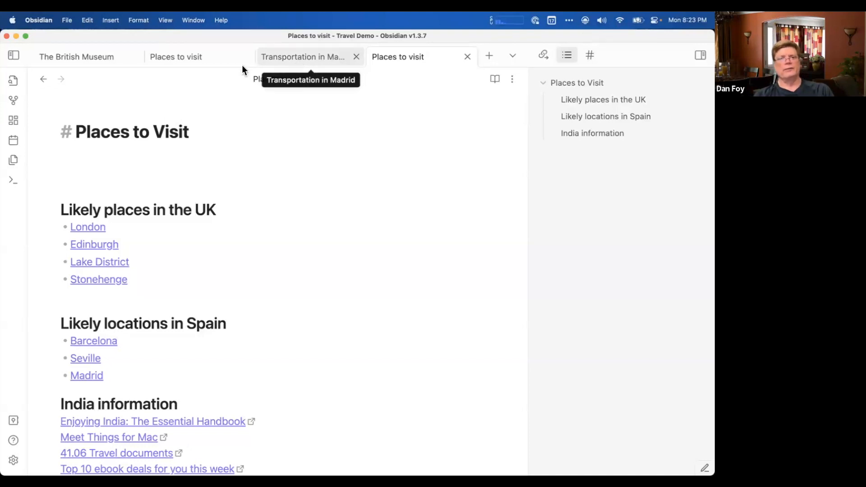
pyautogui.click(44, 80)
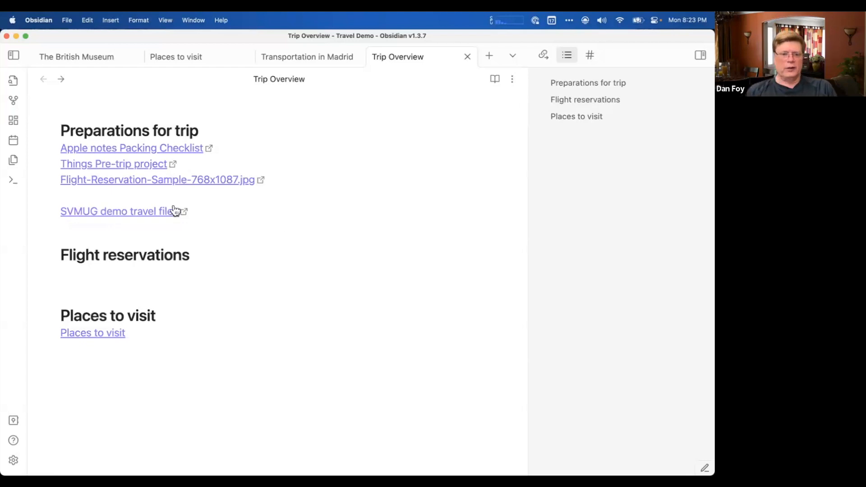
pyautogui.click(157, 197)
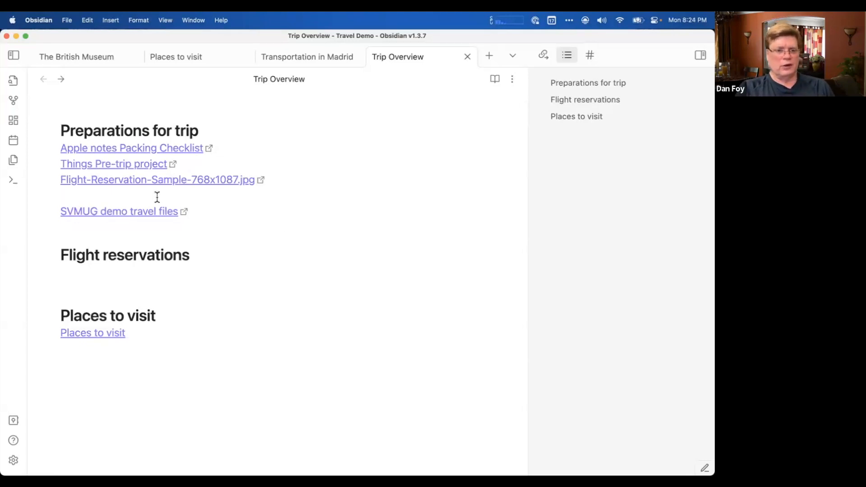
pyautogui.press('super+Tab')
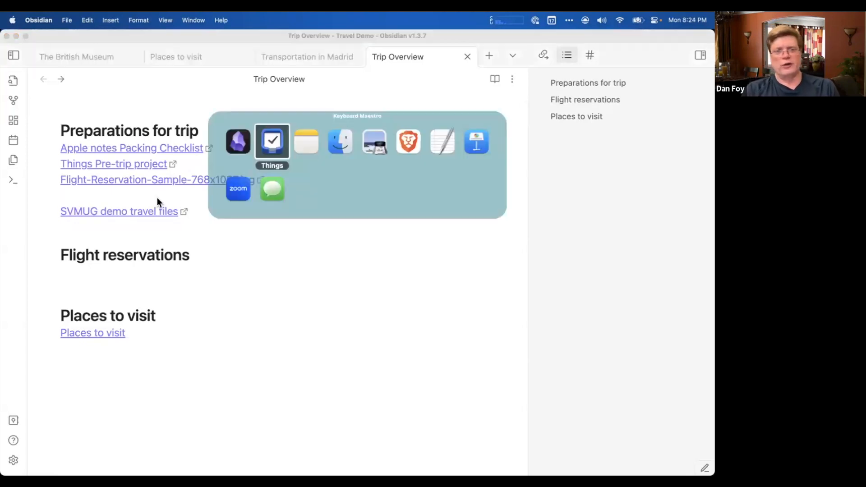
pyautogui.press('super+Tab')
pyautogui.press('super+Tab')
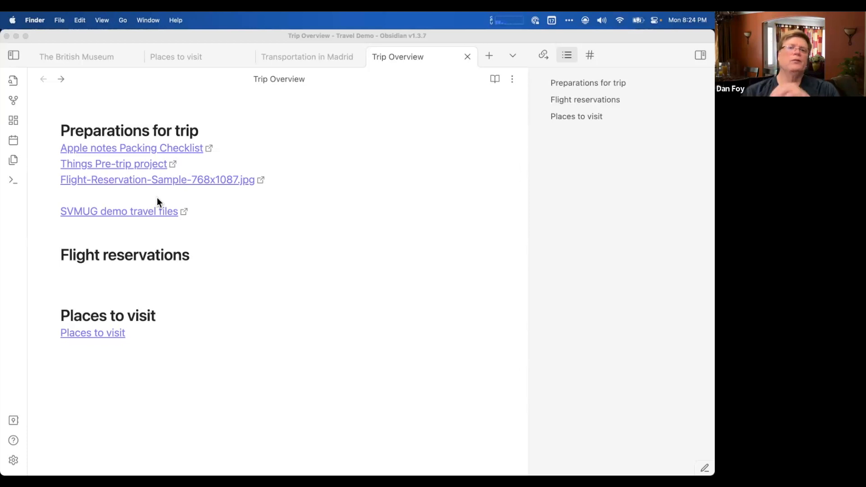
# Reveal the Markdown source of the Apple notes Packing Checklist link in Trip Overview, then leave its line.
pyautogui.click(118, 195)
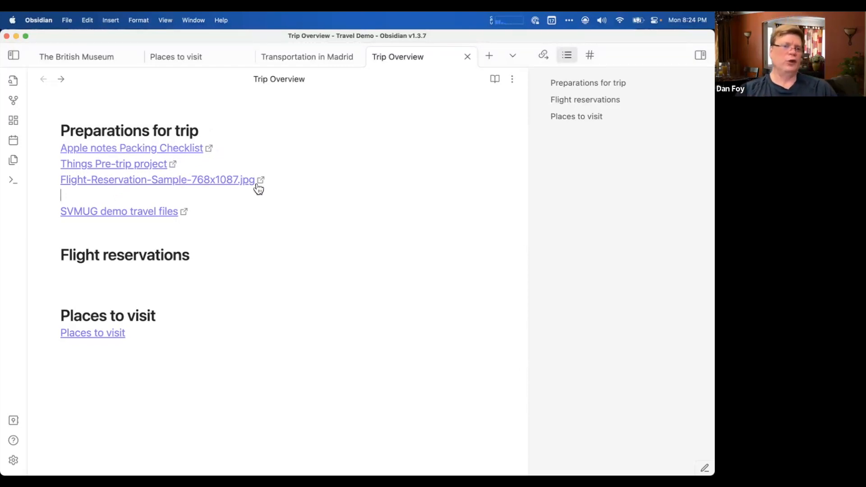
pyautogui.click(217, 149)
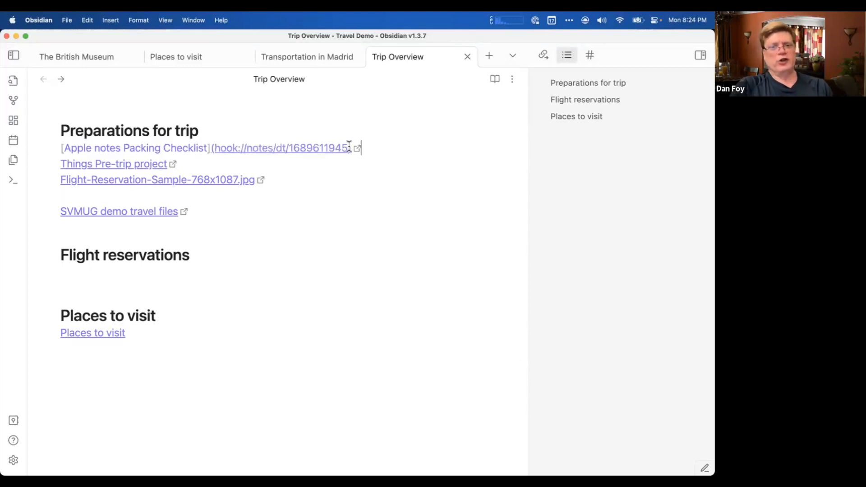
pyautogui.click(344, 130)
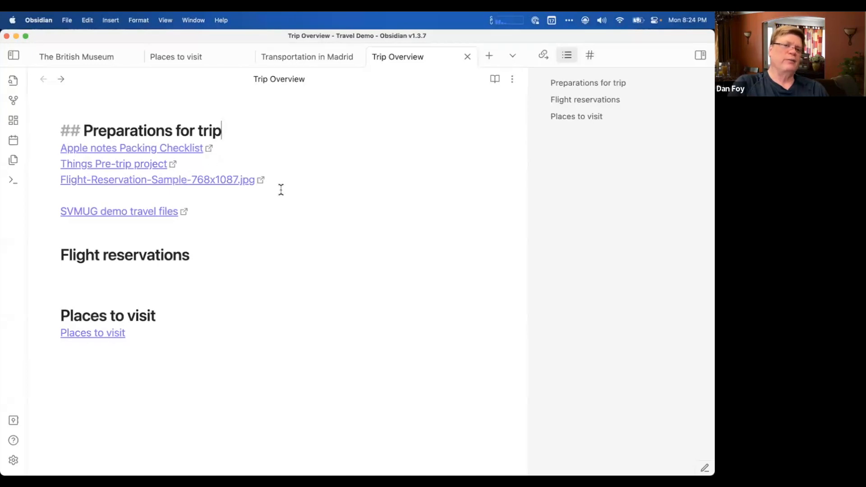
# Open the SVMUG demo travel files folder in Finder from its link in Trip Overview.
pyautogui.click(174, 196)
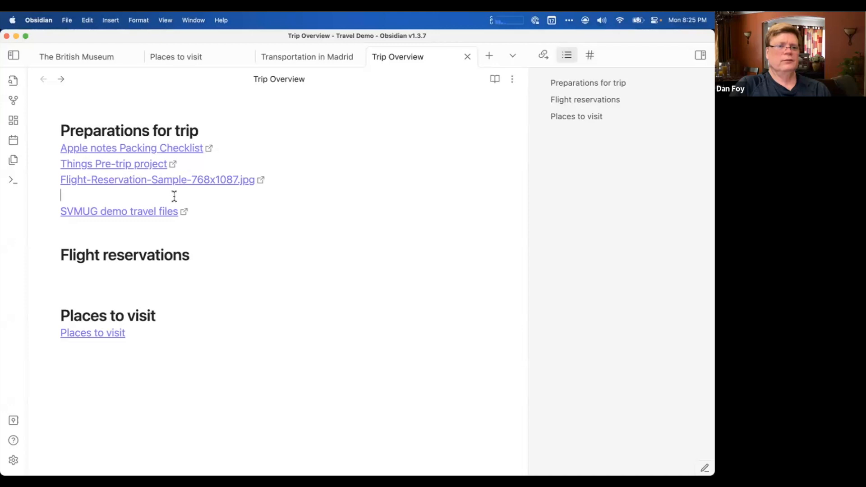
pyautogui.click(152, 215)
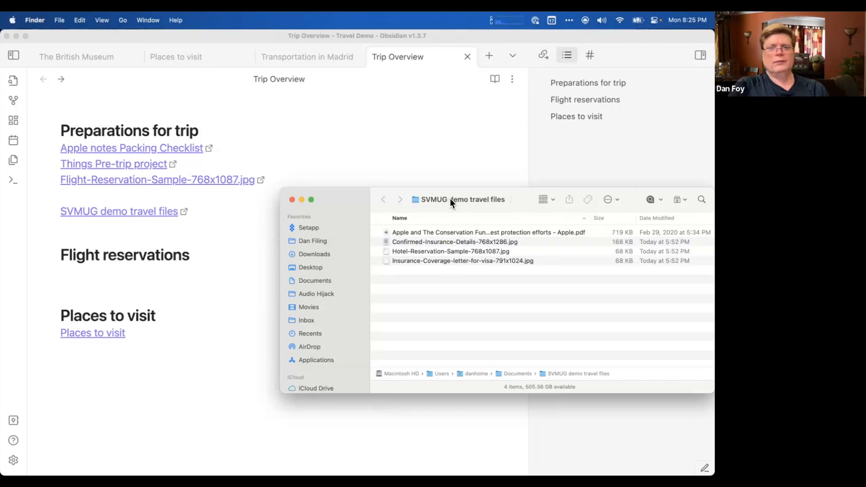
# Go up to the Documents folder that encloses SVMUG demo travel files and reopen that folder from there.
pyautogui.click(450, 200)
pyautogui.click(451, 211)
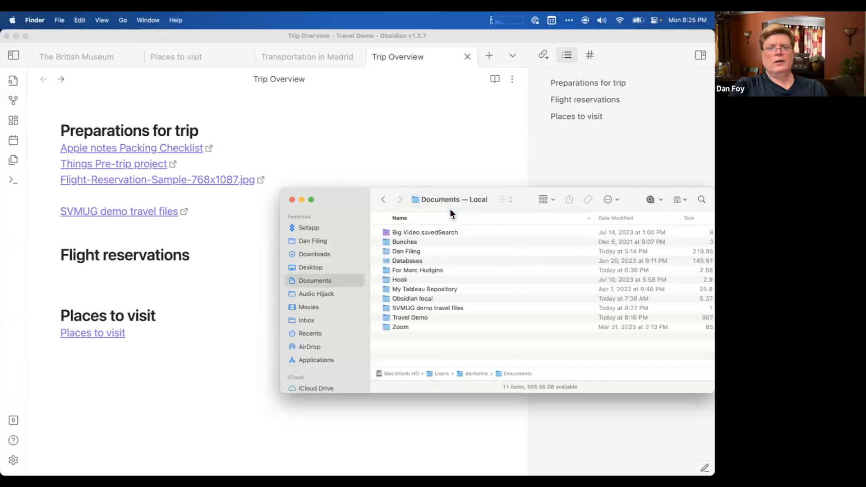
pyautogui.click(425, 309)
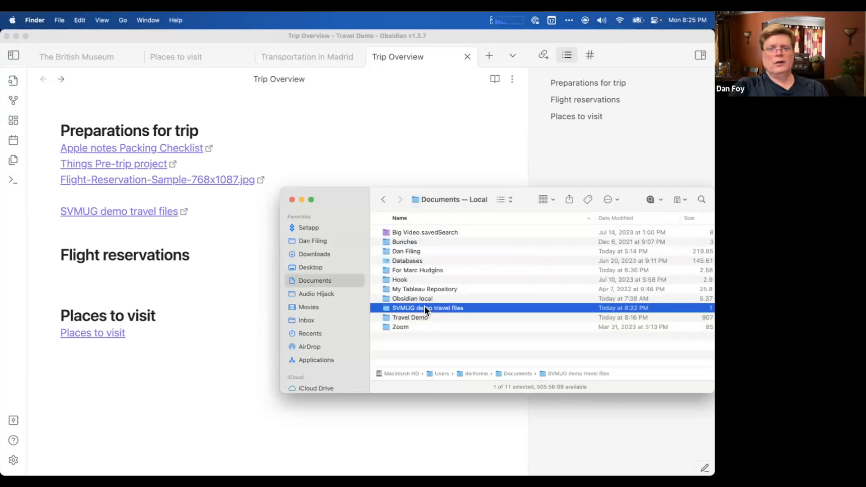
pyautogui.doubleClick(425, 309)
# In the enclosing Documents folder, rename the SVMUG demo travel files folder as "SVMUG demo travel files - not in use any more".
pyautogui.rightClick(447, 199)
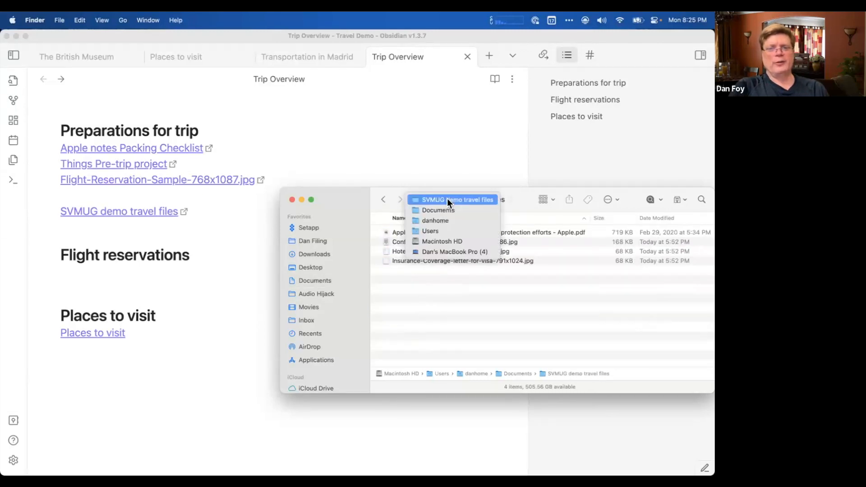
pyautogui.click(448, 210)
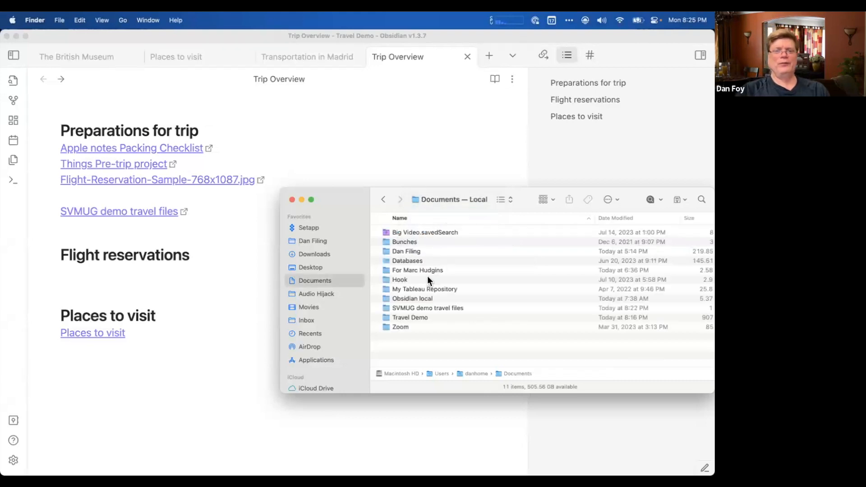
pyautogui.click(434, 310)
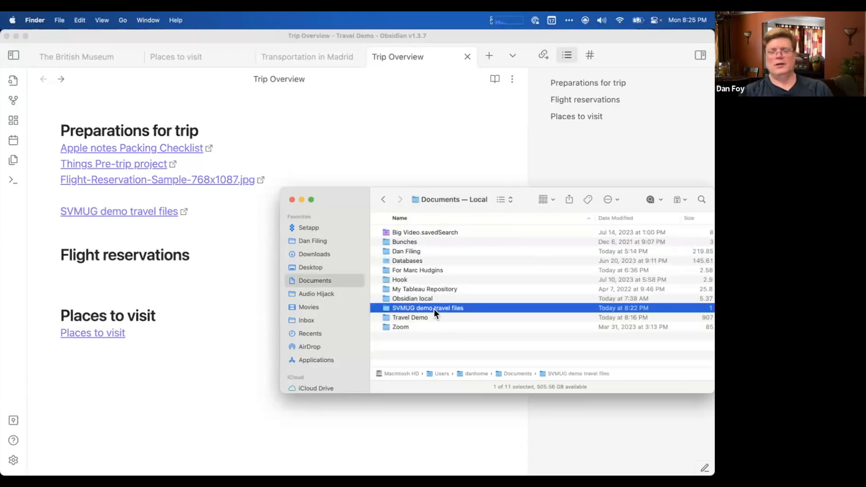
pyautogui.click(434, 308)
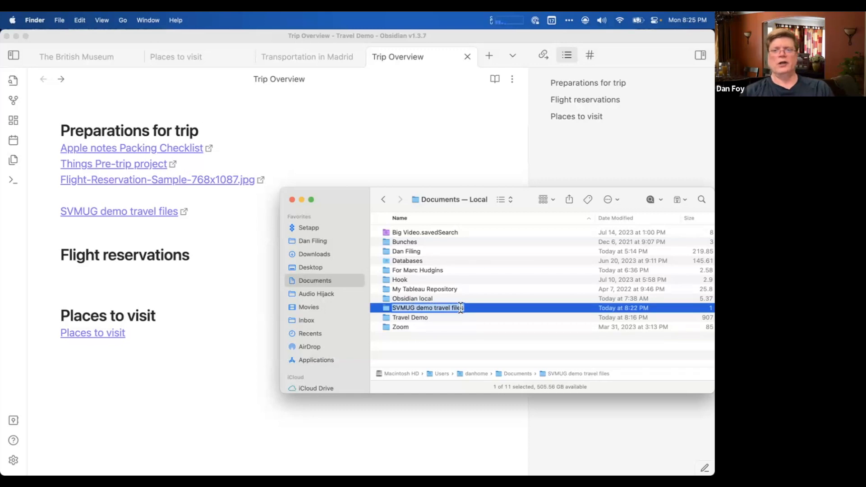
pyautogui.click(462, 307)
pyautogui.write('- not in use')
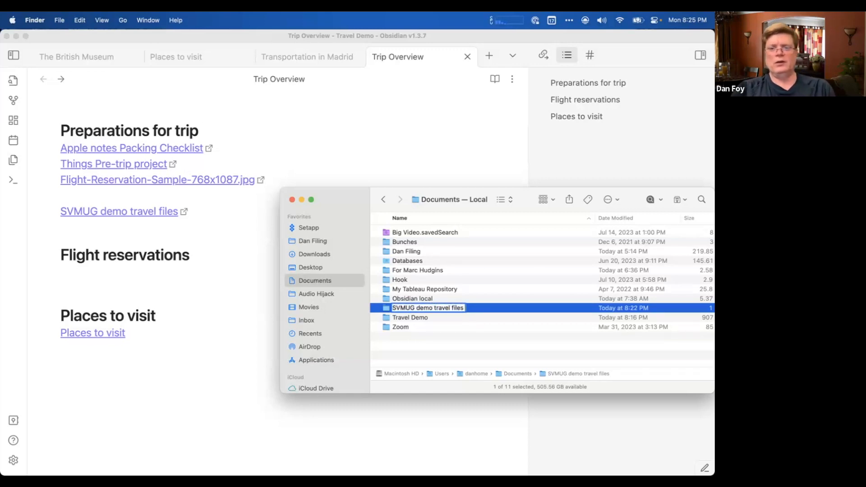
pyautogui.write(' any')
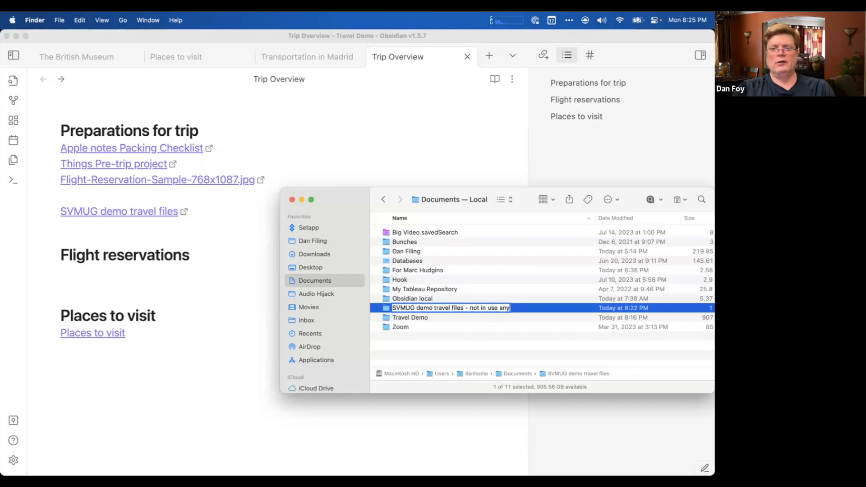
pyautogui.write(' more')
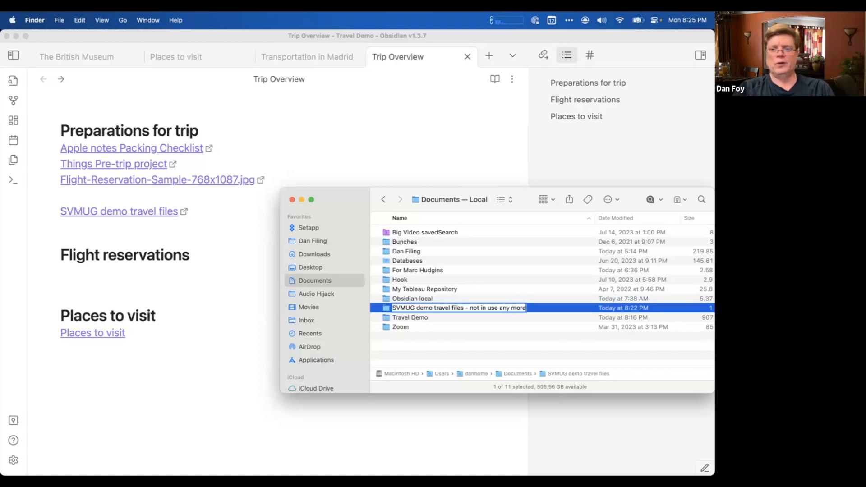
pyautogui.press('Return')
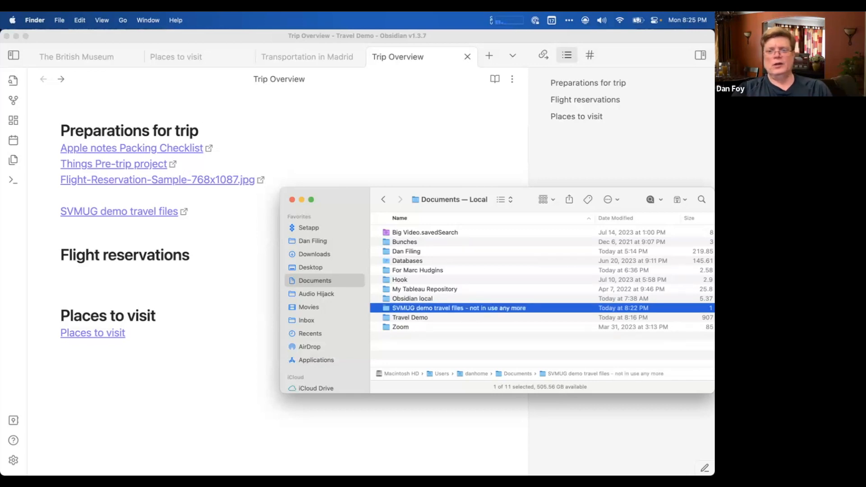
# Move the renamed travel files folder into the personal filing folder inside Documents.
pyautogui.click(424, 307)
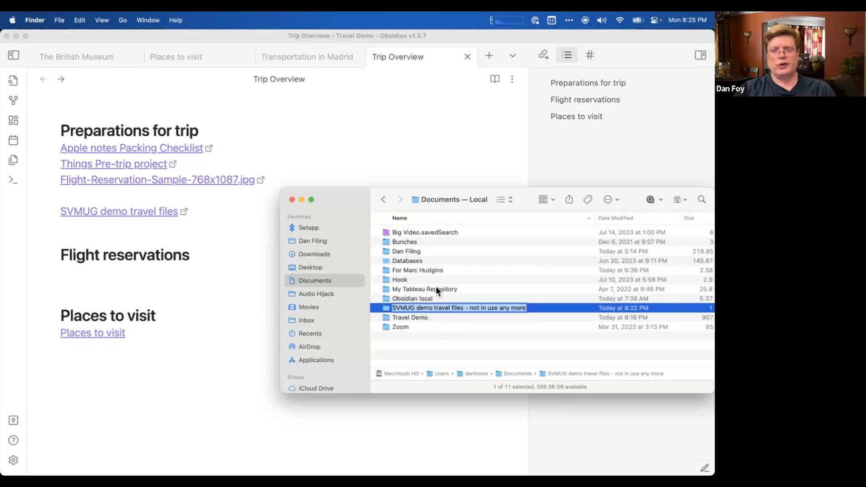
pyautogui.click(386, 311)
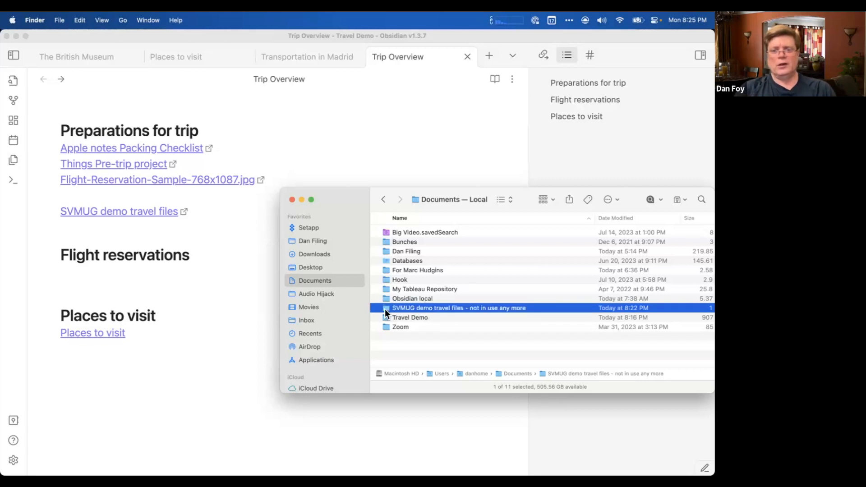
pyautogui.moveTo(385, 310); pyautogui.dragTo(399, 255)
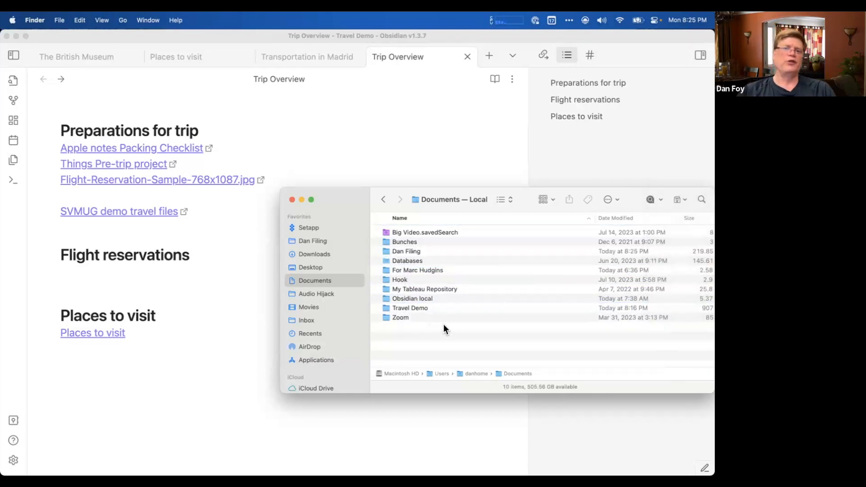
# Follow the SVMUG demo travel files link in Trip Overview and inspect the opened folder's path, closing the leftover Documents window.
pyautogui.click(207, 295)
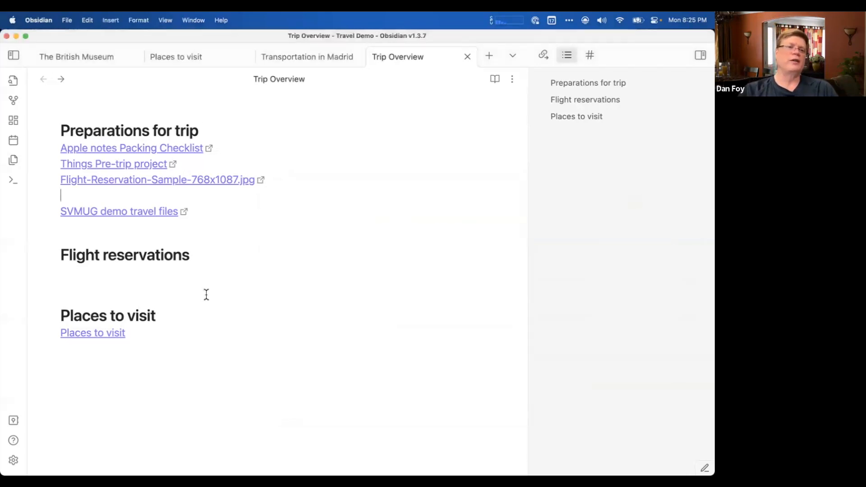
pyautogui.click(117, 215)
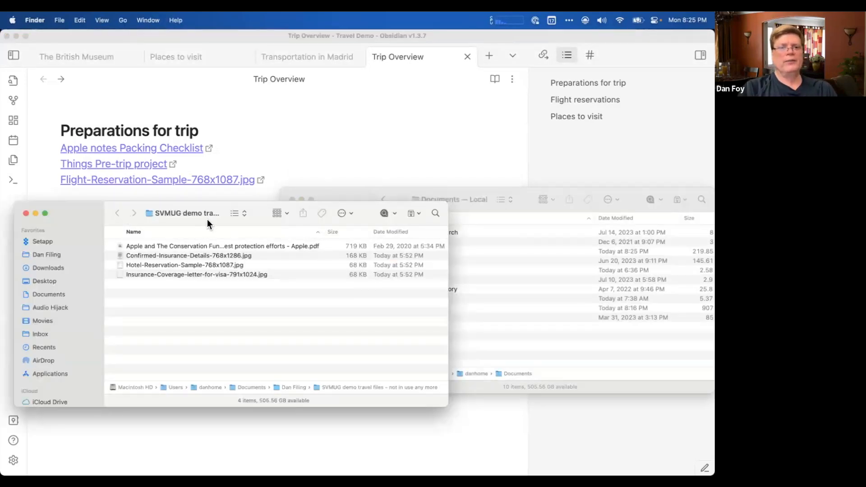
pyautogui.moveTo(207, 225); pyautogui.dragTo(282, 278)
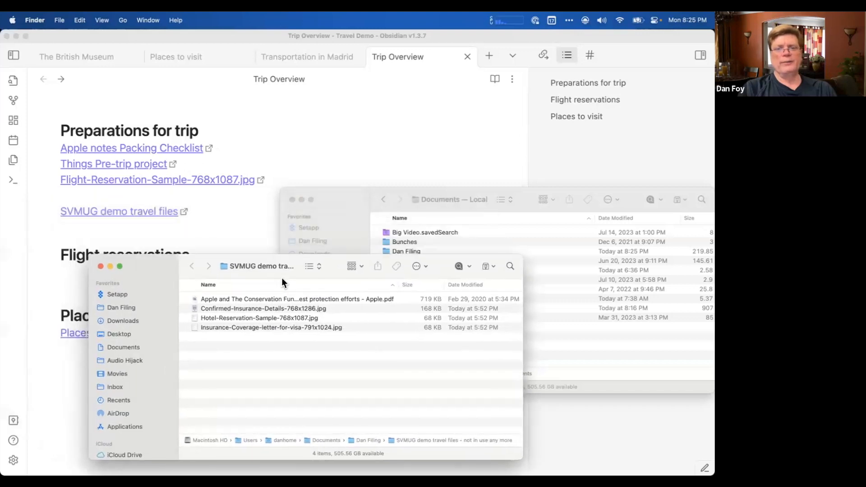
pyautogui.click(292, 200)
pyautogui.click(258, 269)
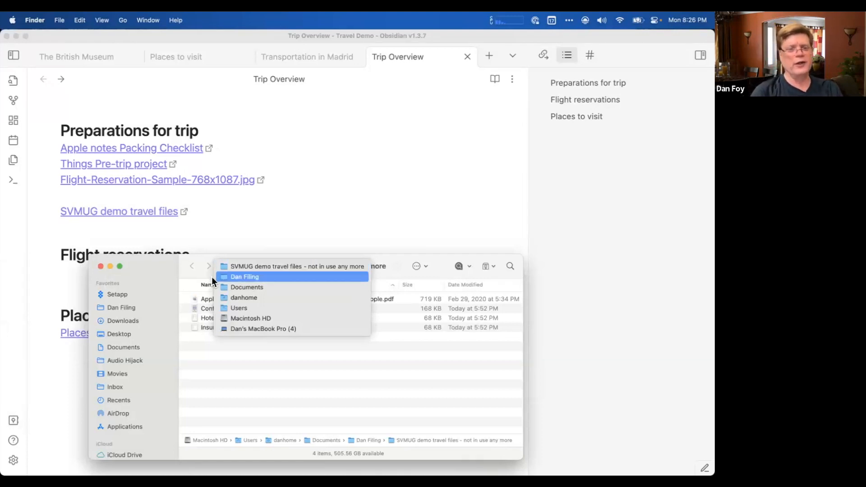
pyautogui.click(182, 261)
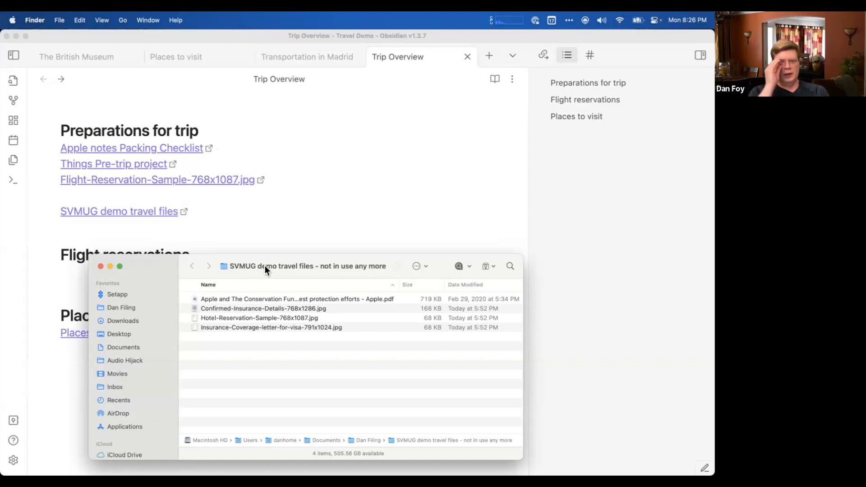
# Reveal the Markdown source of the SVMUG demo travel files link in Trip Overview and leave its line.
pyautogui.click(193, 208)
pyautogui.click(197, 212)
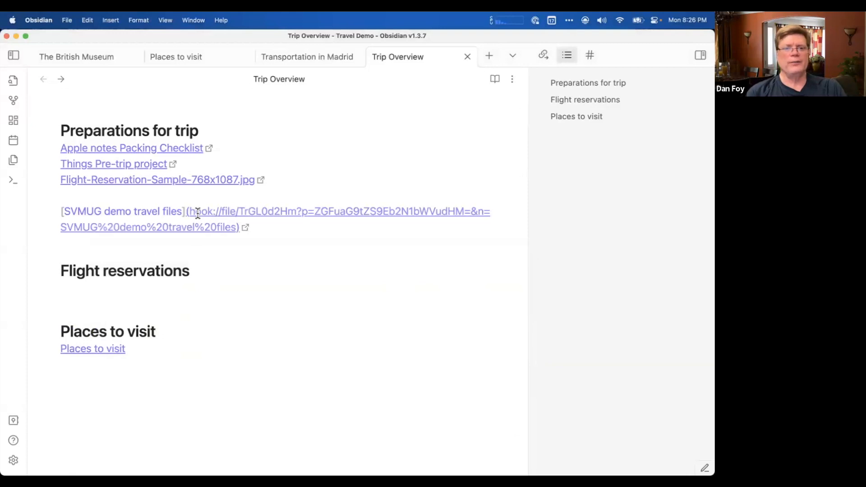
pyautogui.click(205, 196)
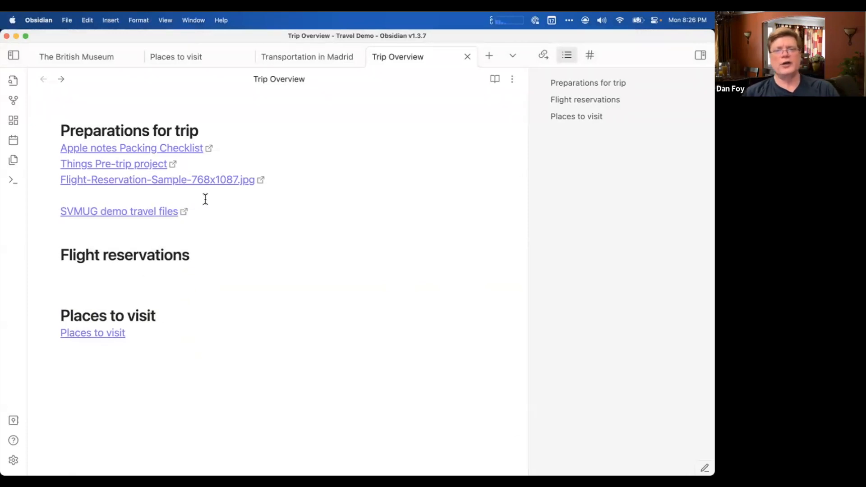
pyautogui.press('Down')
pyautogui.press('Down')
pyautogui.press('Down')
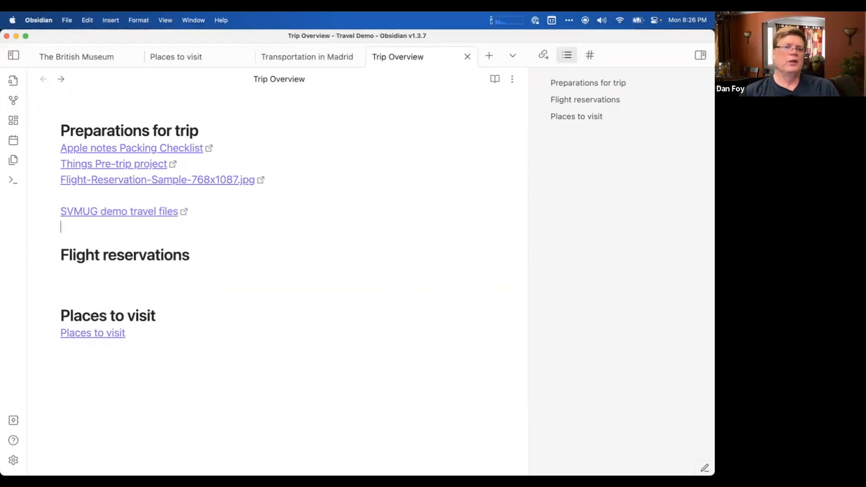
pyautogui.press('Up')
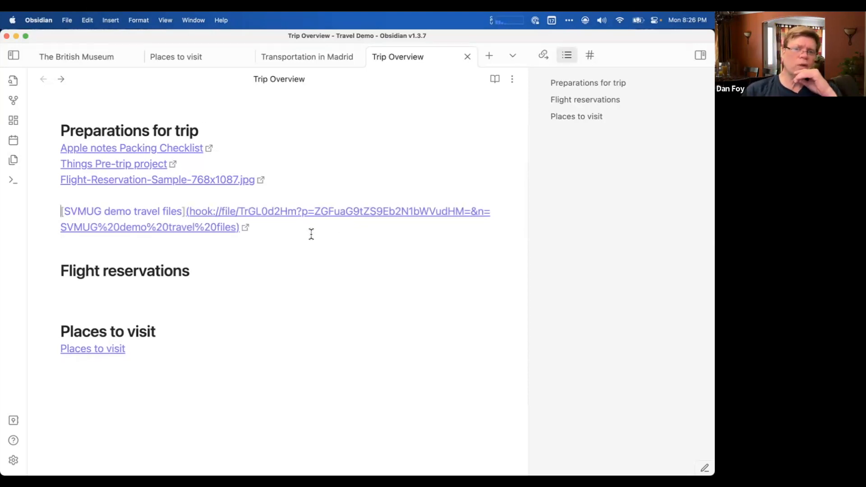
pyautogui.click(243, 197)
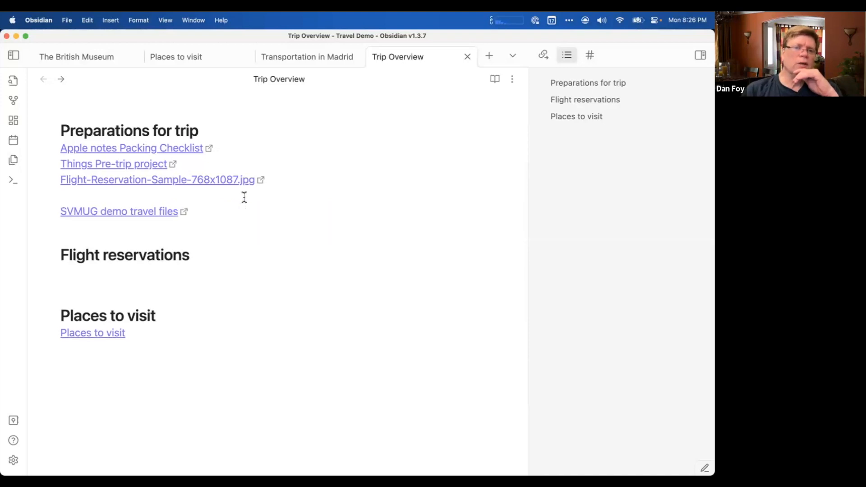
pyautogui.click(208, 203)
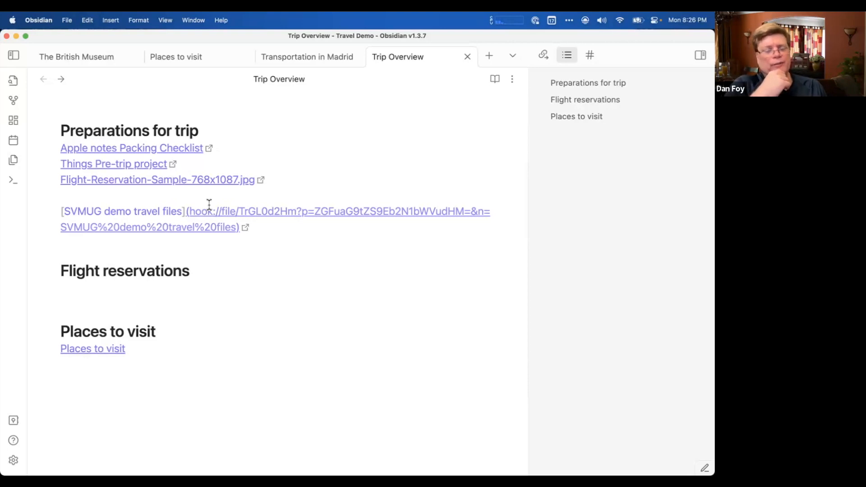
pyautogui.click(183, 198)
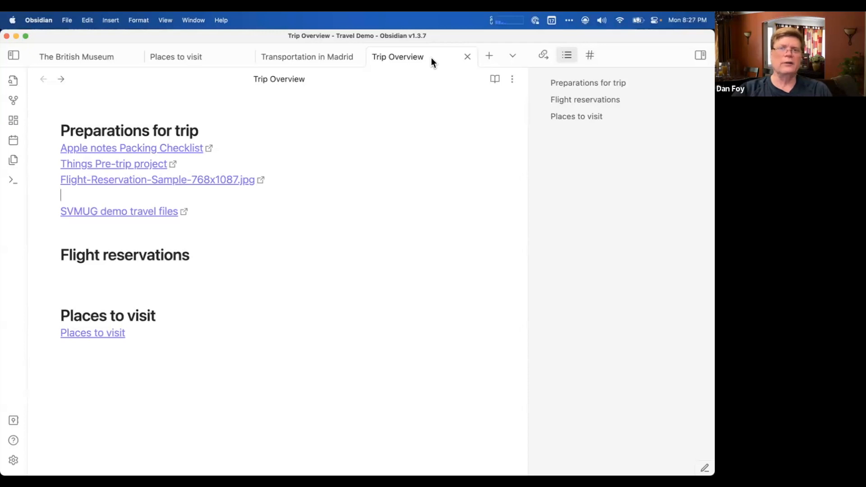
# Make a Hookmark file for the Trip Overview note.
pyautogui.press('super+shift+space')
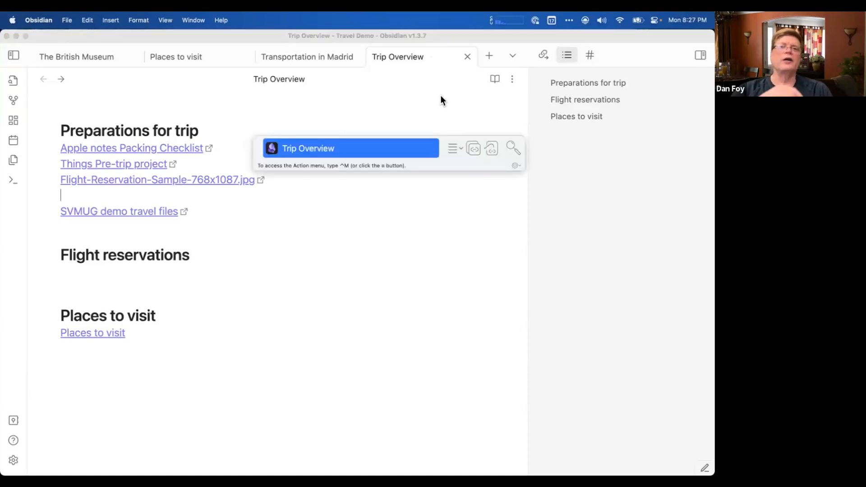
pyautogui.click(462, 150)
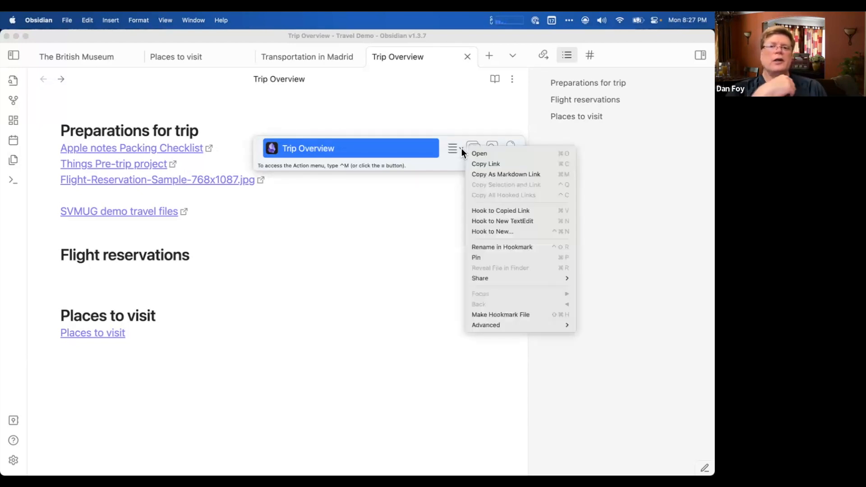
pyautogui.click(505, 315)
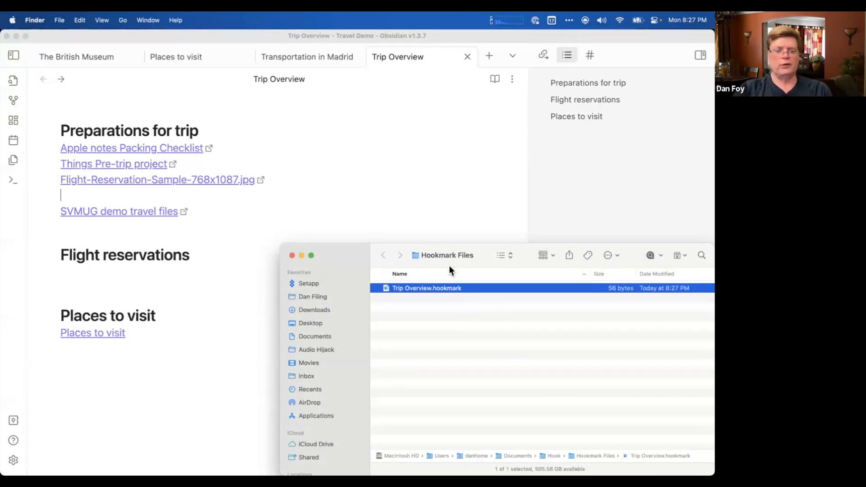
# Move Trip Overview.hookmark from Hookmark Files into the SVMUG demo travel files folder and close the Hookmark Files window.
pyautogui.press('super+grave')
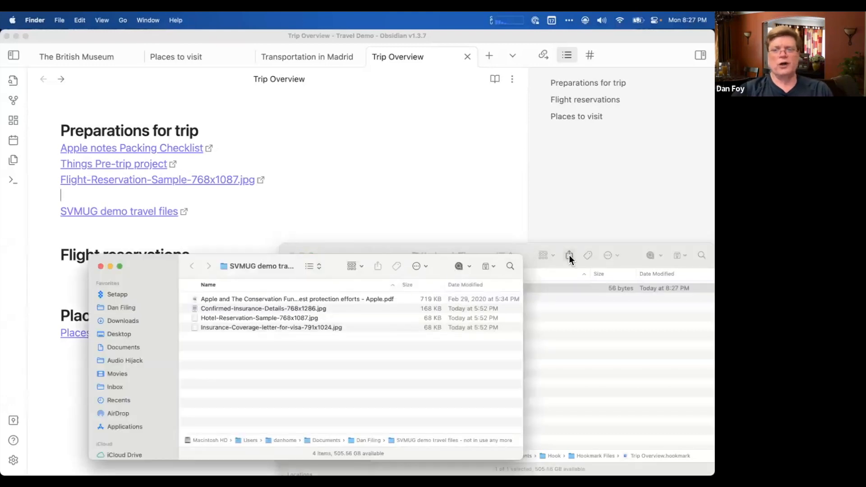
pyautogui.click(556, 264)
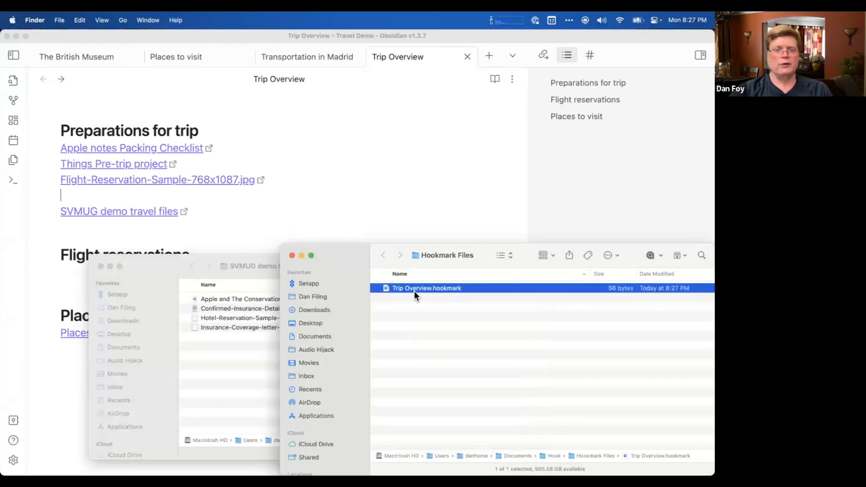
pyautogui.moveTo(414, 291); pyautogui.dragTo(218, 354)
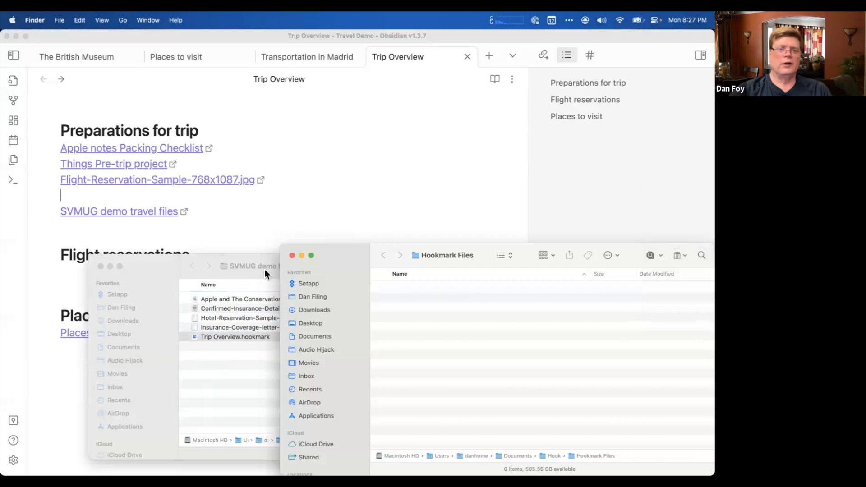
pyautogui.click(206, 268)
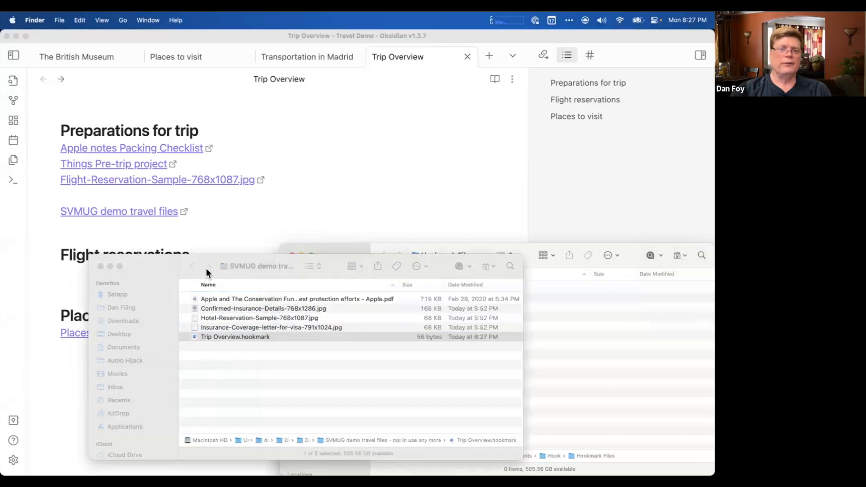
pyautogui.click(553, 268)
pyautogui.click(291, 256)
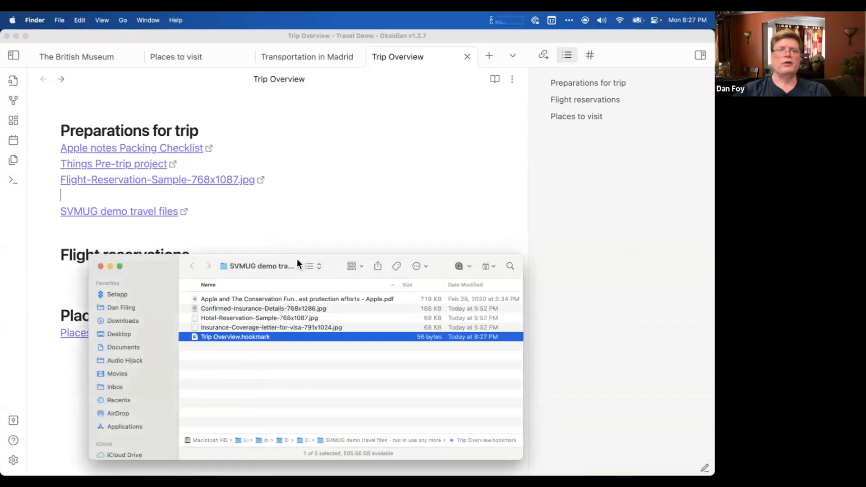
# Return to Trip Overview and reopen the travel files folder from its SVMUG demo travel files link.
pyautogui.click(237, 130)
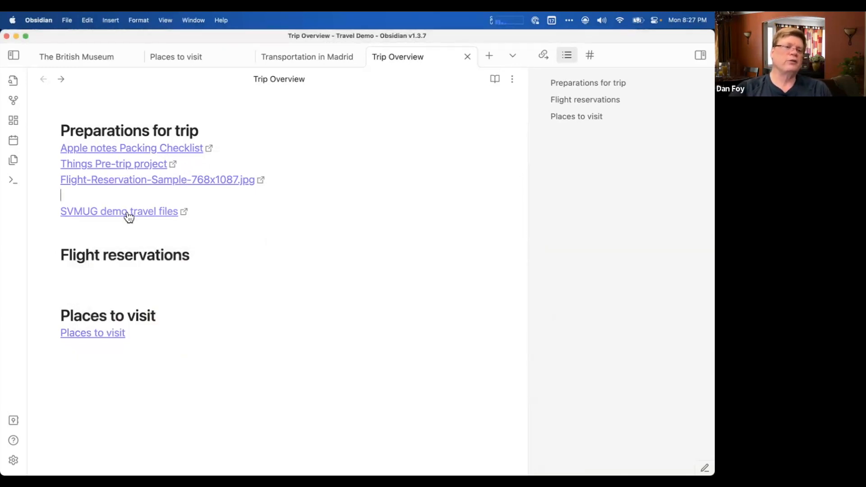
pyautogui.click(128, 212)
pyautogui.click(273, 364)
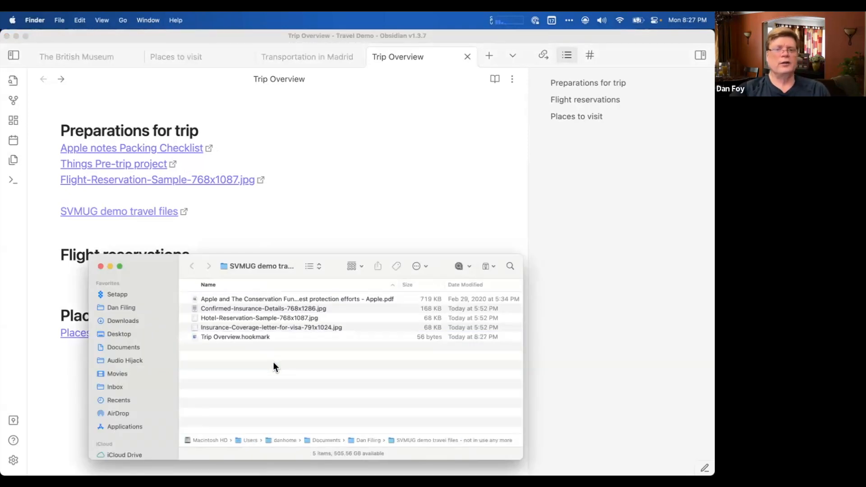
# Switch to Obsidian and close the Trip Overview and Transportation in Madrid notes.
pyautogui.click(464, 62)
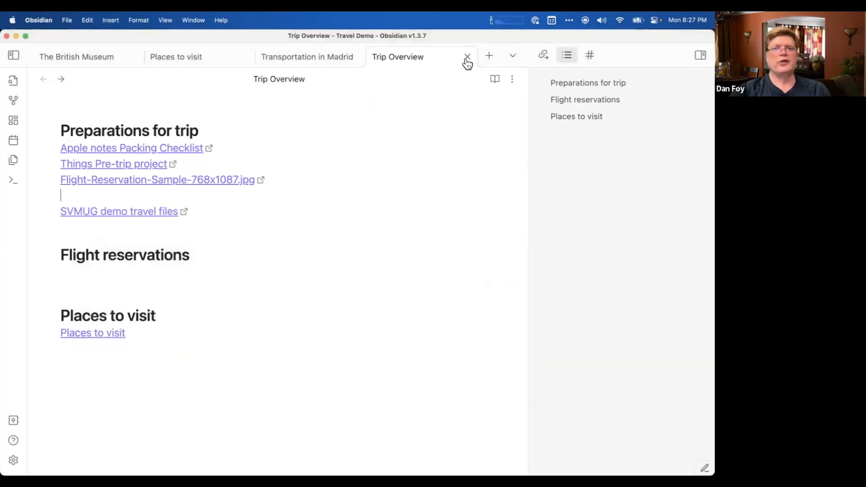
pyautogui.click(467, 56)
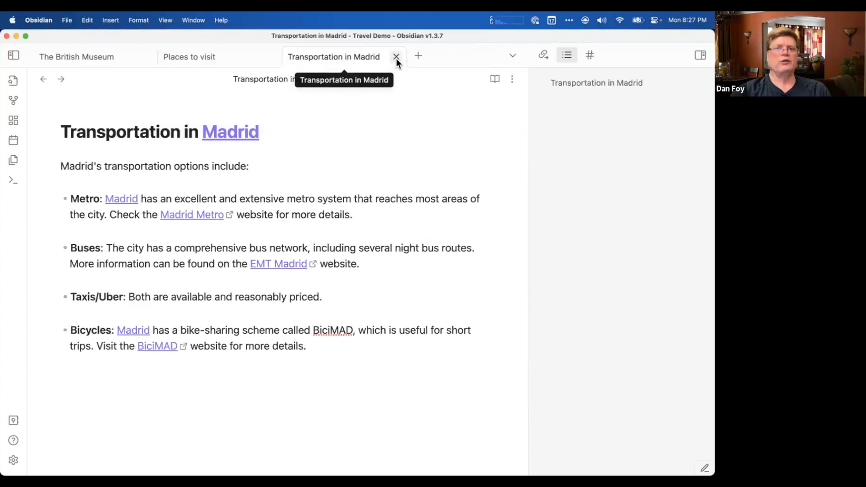
pyautogui.click(396, 56)
# Switch to Finder and open the note from Trip Overview.hookmark, including once more with Obsidian hidden.
pyautogui.press('super+Tab')
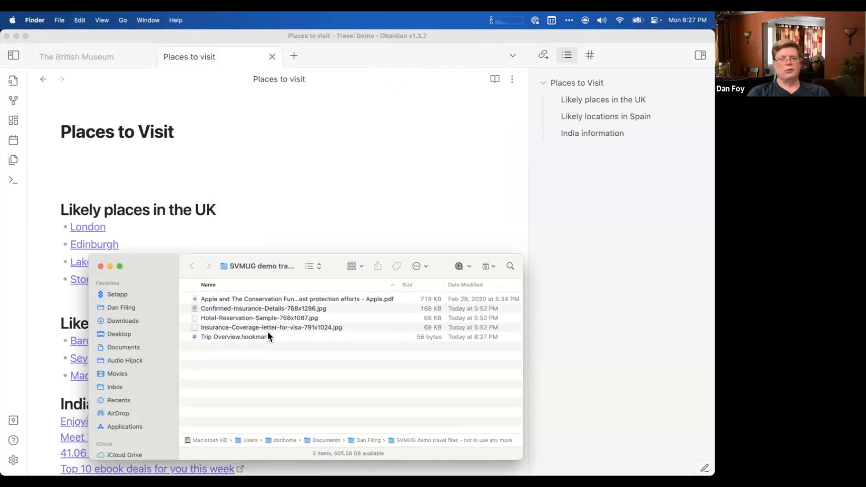
pyautogui.click(250, 337)
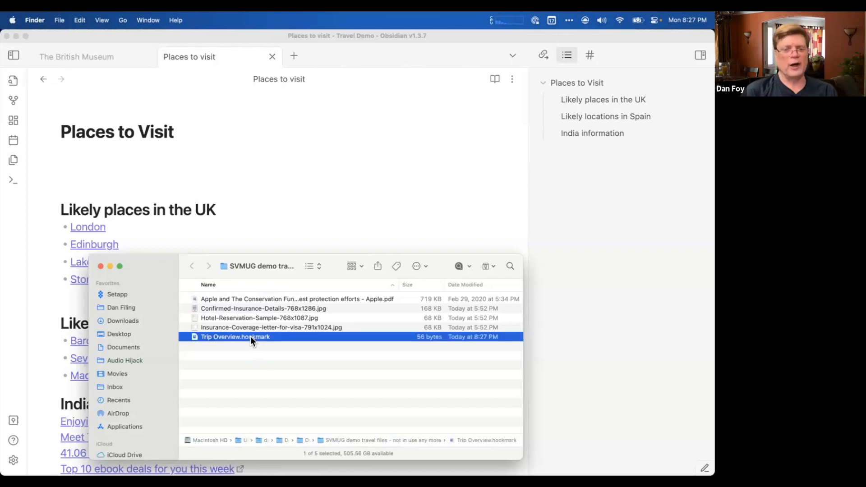
pyautogui.doubleClick(250, 336)
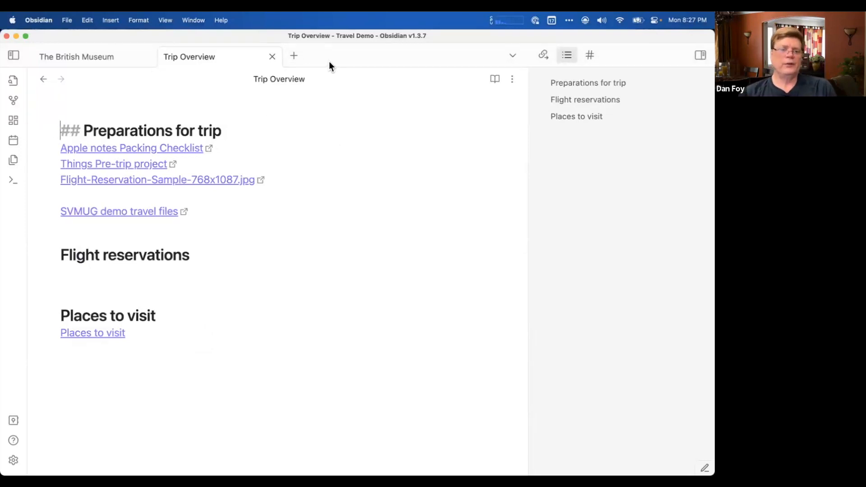
pyautogui.press('super+h')
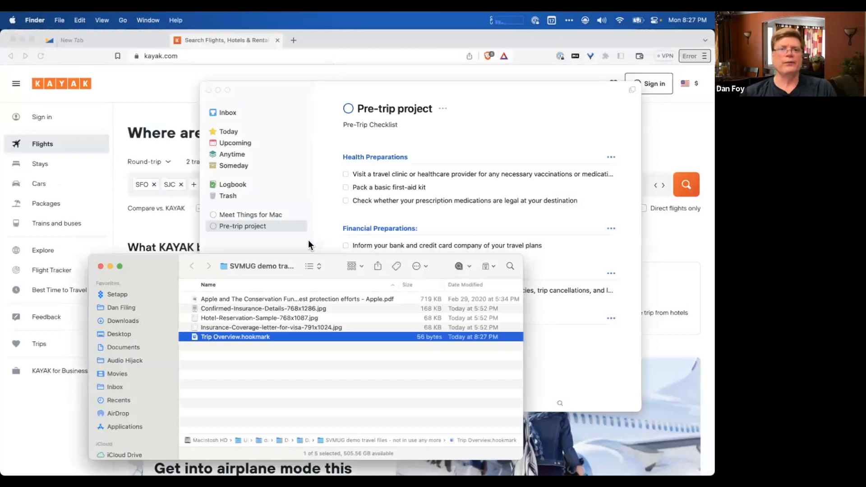
pyautogui.doubleClick(253, 337)
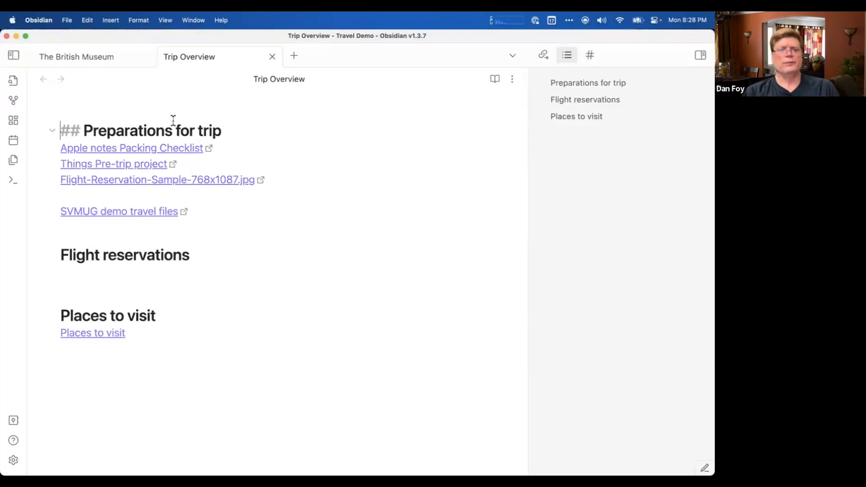
# Move the Finder travel files window aside and place the cursor on the blank line below the flight reservation link in Trip Overview.
pyautogui.press('super+Tab')
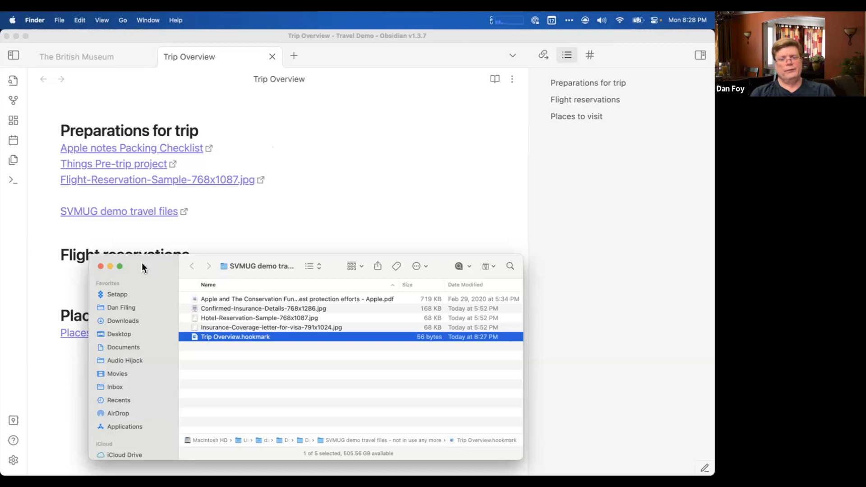
pyautogui.moveTo(142, 264); pyautogui.dragTo(338, 178)
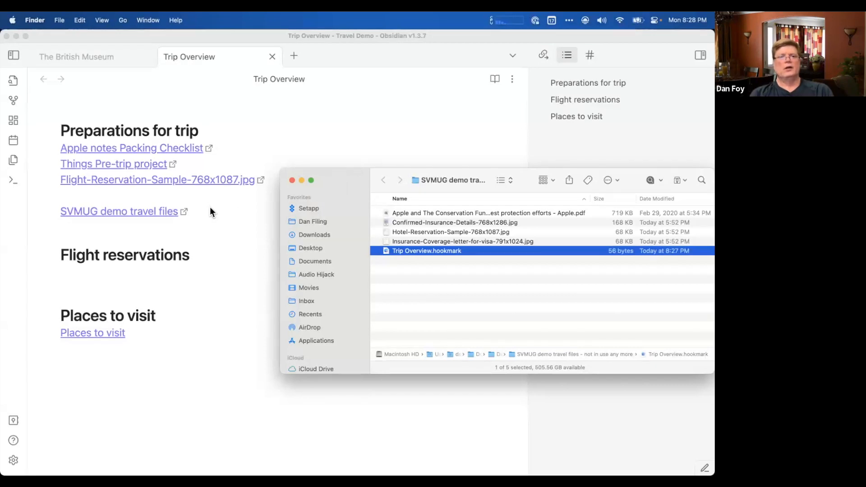
pyautogui.click(226, 196)
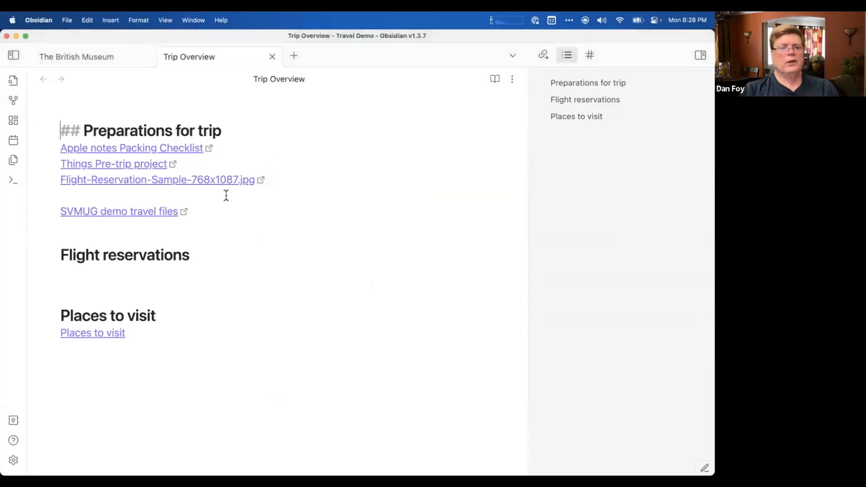
pyautogui.click(226, 196)
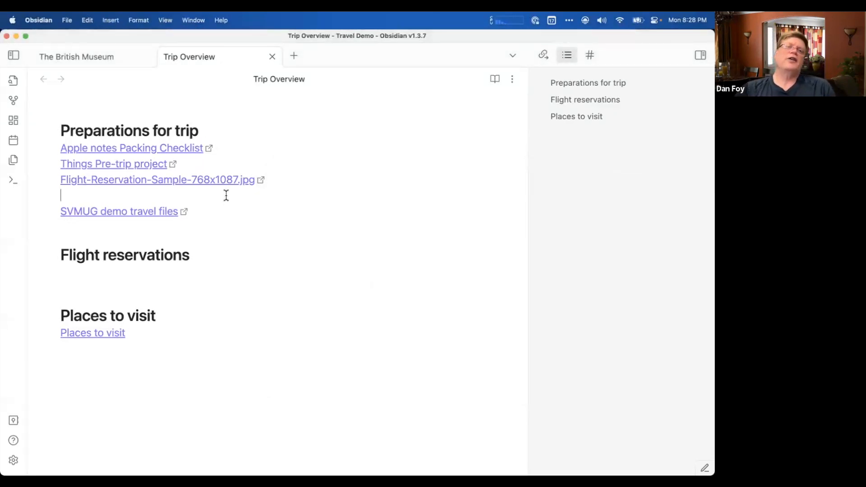
# Copy a Hookmark link to Hotel-Reservation-Sample-768x1087.jpg from Finder and paste it on the blank line in Trip Overview.
pyautogui.press('super+Tab')
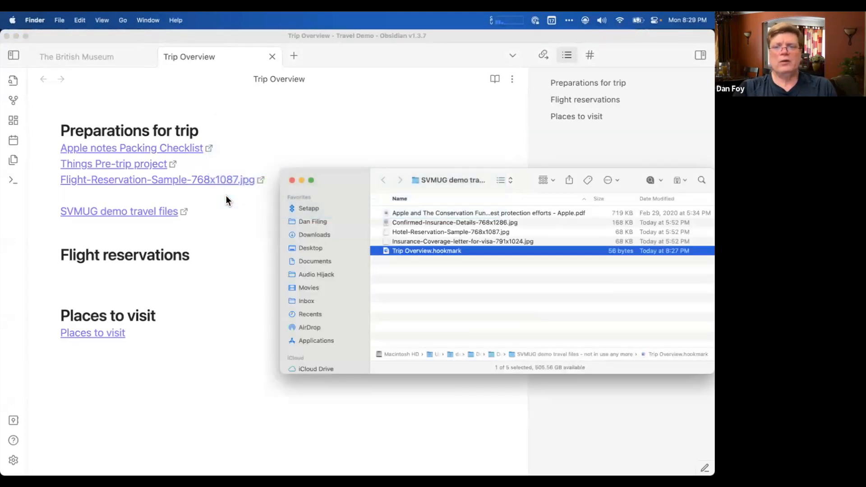
pyautogui.click(410, 234)
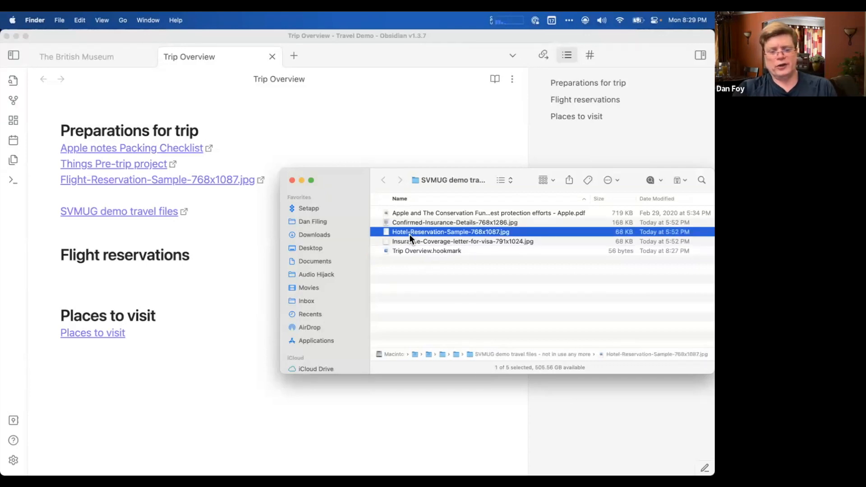
pyautogui.hotkey('ctrl', 'h')
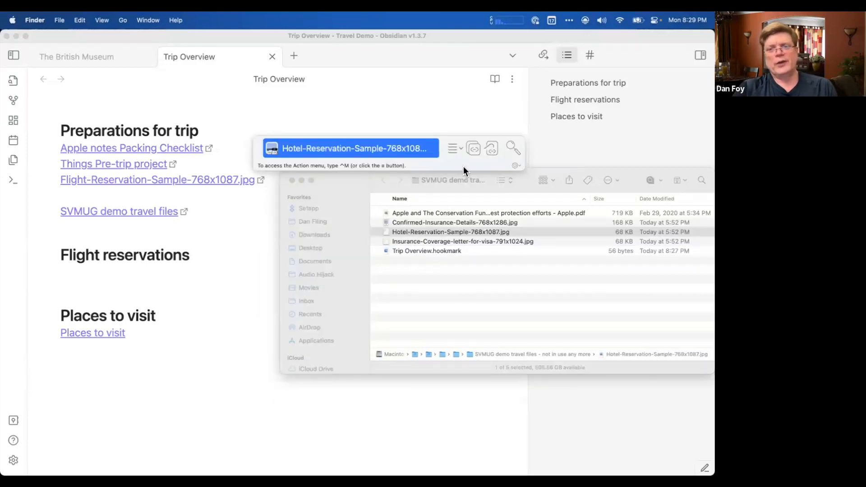
pyautogui.click(462, 148)
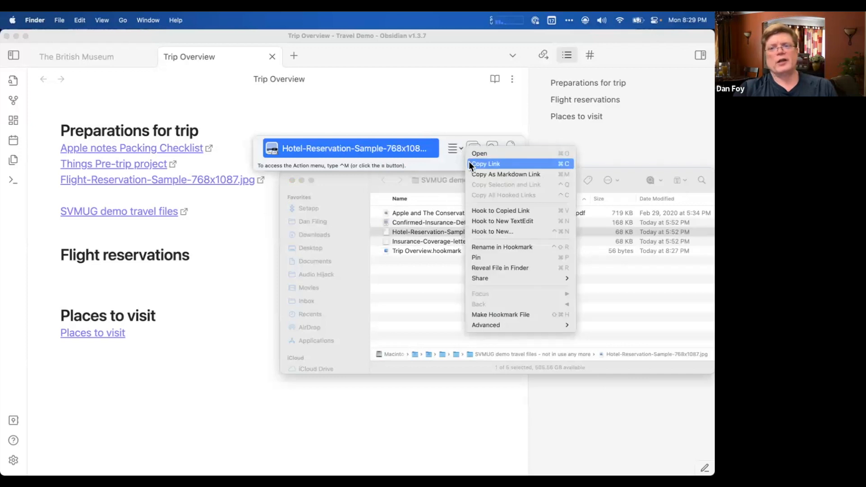
pyautogui.click(469, 163)
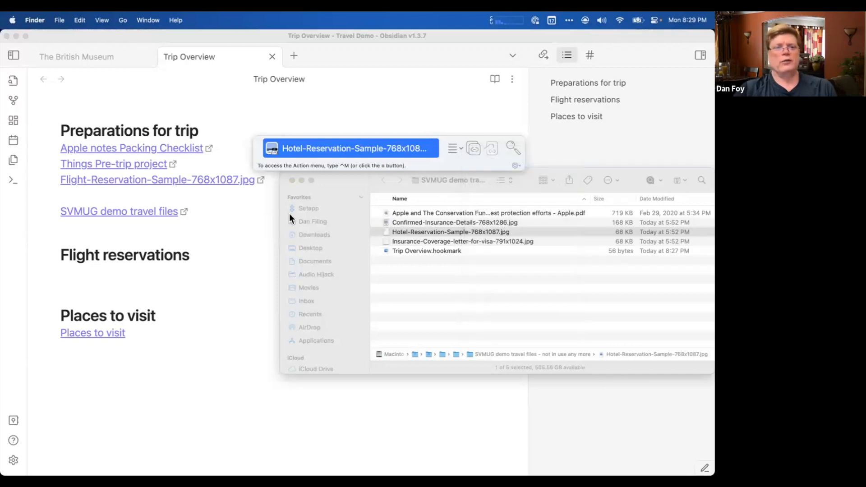
pyautogui.click(210, 222)
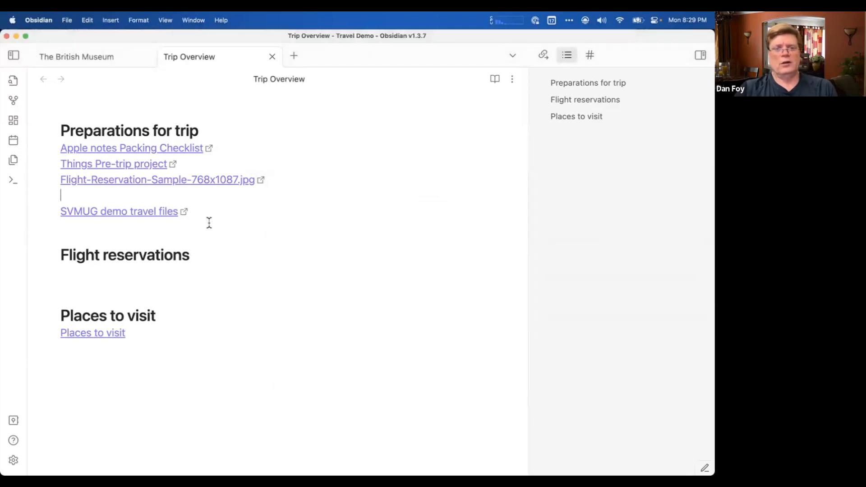
pyautogui.press('super+v')
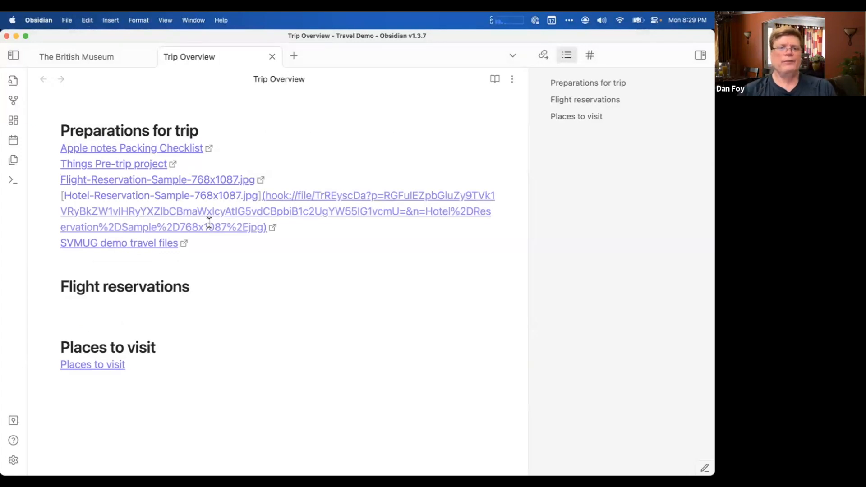
# Reveal the Markdown source of the links line by line from the hotel reservation up to the Things Pre-trip project.
pyautogui.press('Down')
pyautogui.press('Up')
pyautogui.press('Up')
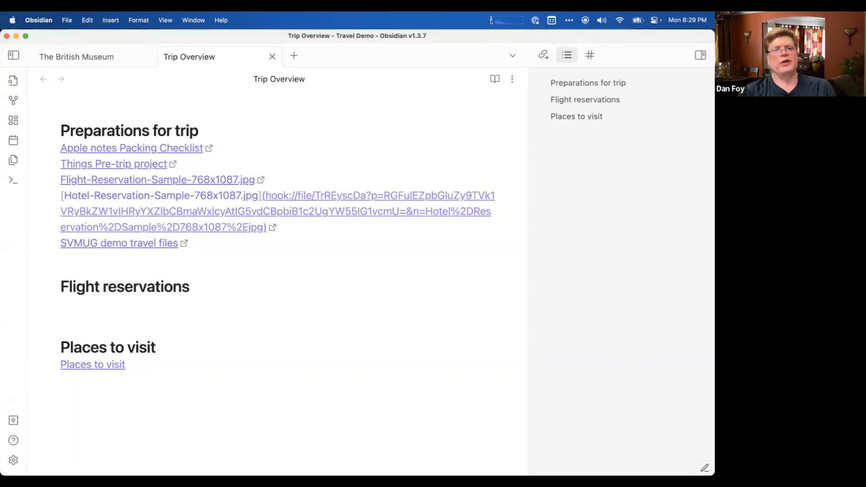
pyautogui.press('Up')
pyautogui.press('Up')
pyautogui.press('Up')
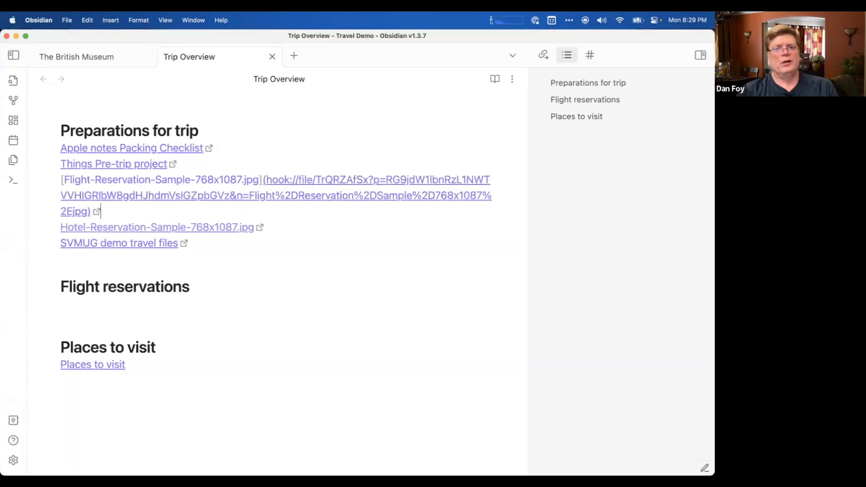
pyautogui.press('Up')
pyautogui.press('Up')
pyautogui.press('Up')
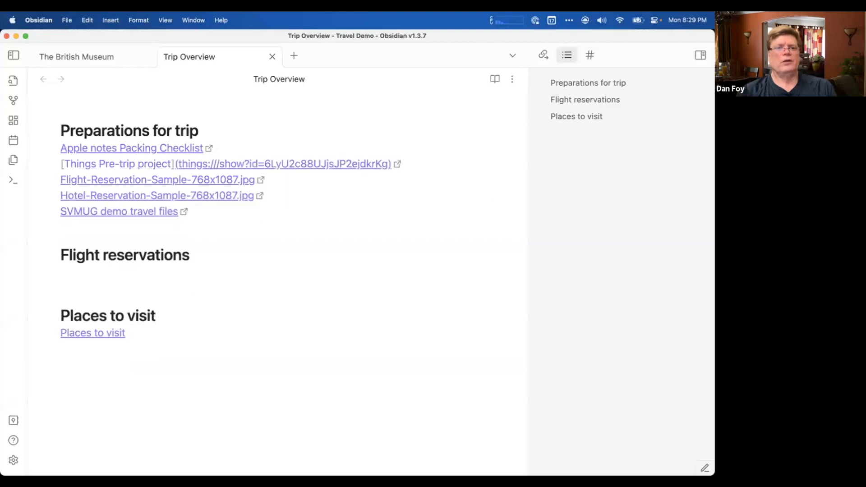
# Open the hotel reservation image from its link in Trip Overview and close the image window.
pyautogui.click(157, 199)
pyautogui.moveTo(8, 54)
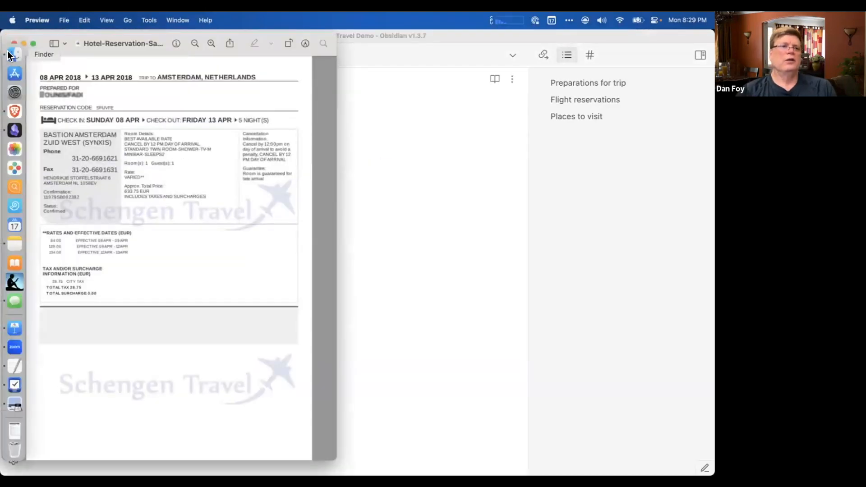
pyautogui.click(14, 43)
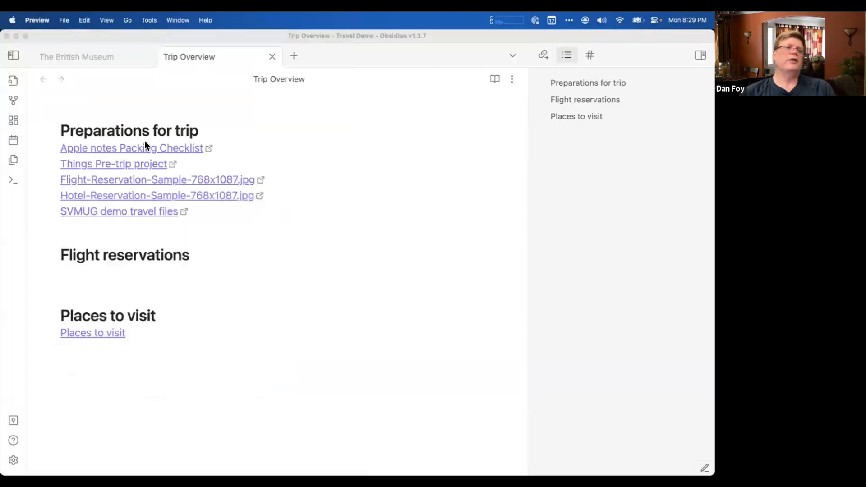
# Delete the Hotel-Reservation-Sample-768x1087.jpg link with its line from Trip Overview and place the cursor below the Flight reservations heading.
pyautogui.click(273, 197)
pyautogui.press('super+shift+Left')
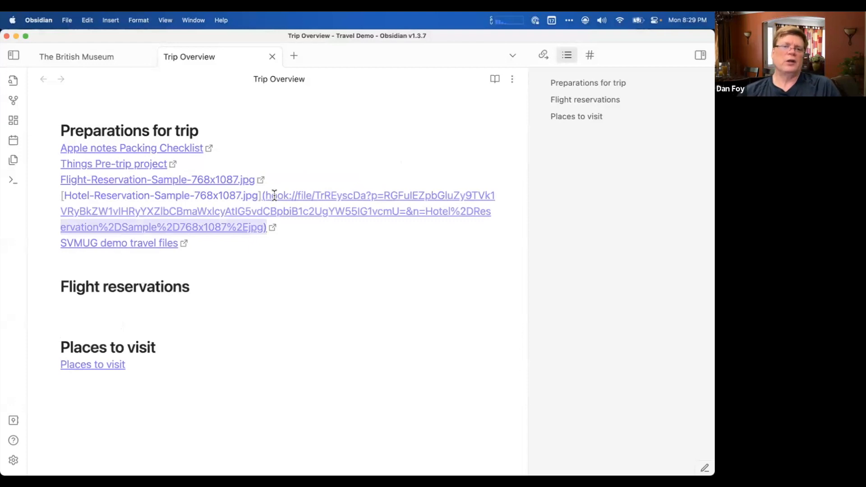
pyautogui.press('super+shift+Left')
pyautogui.press('super+shift+Left')
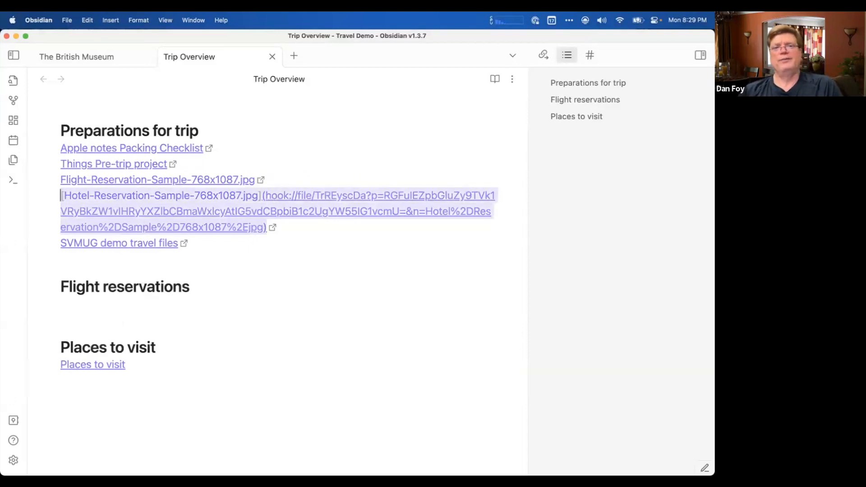
pyautogui.press('BackSpace')
pyautogui.press('BackSpace')
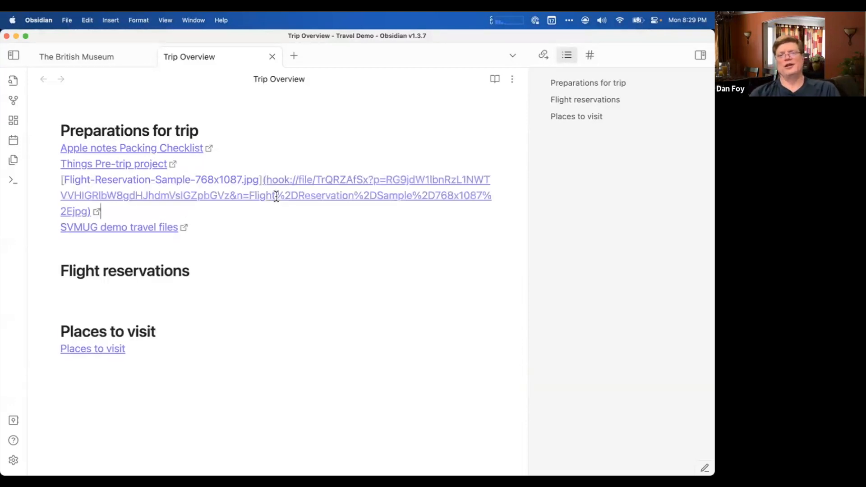
pyautogui.click(291, 154)
pyautogui.click(314, 232)
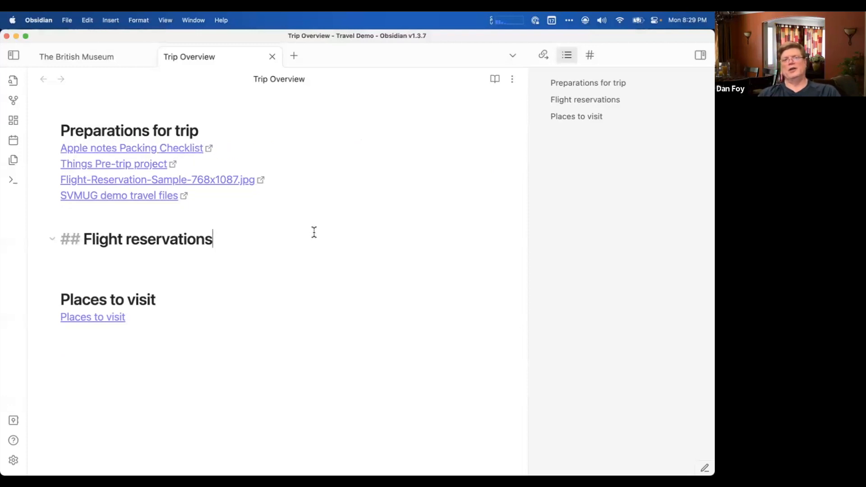
pyautogui.click(309, 258)
# Switch to Finder and examine the parent folder path of the SVMUG demo travel files folder.
pyautogui.press('super+Tab')
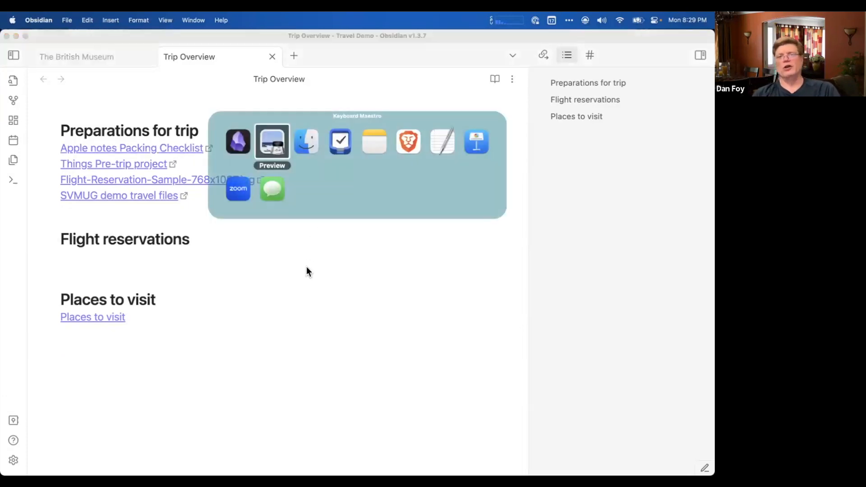
pyautogui.press('super+Tab')
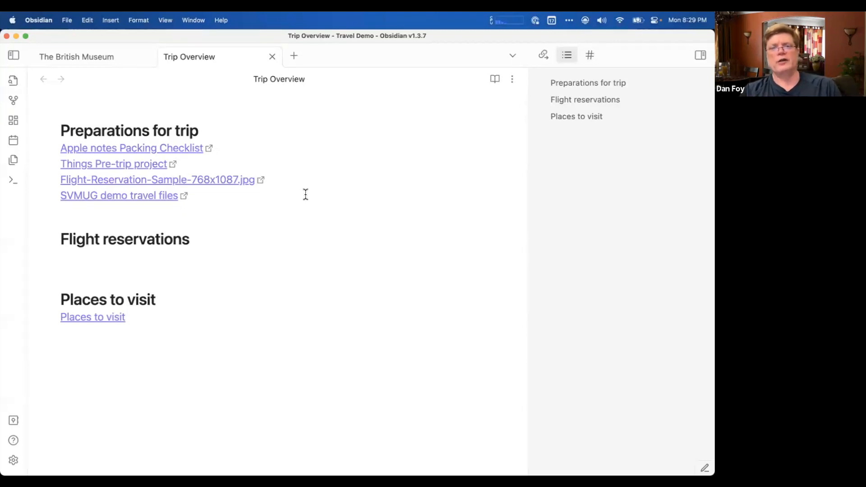
pyautogui.press('super+Tab')
pyautogui.press('super+Tab')
pyautogui.press('super+Tab')
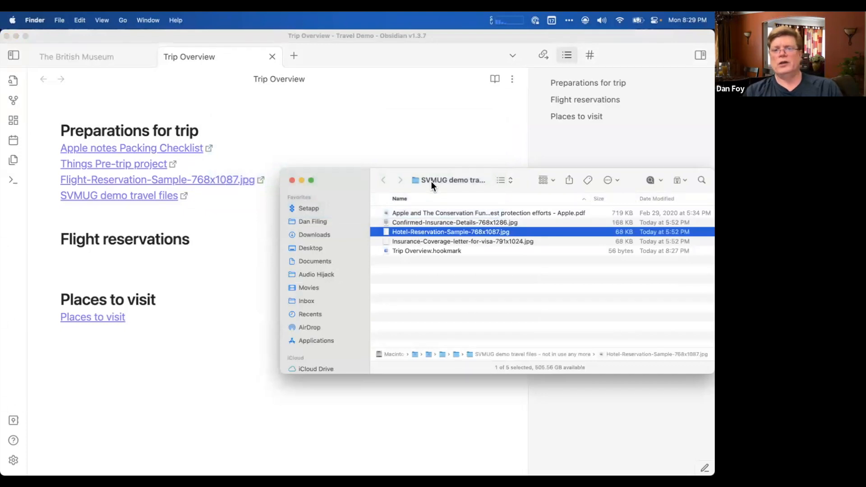
pyautogui.keyDown('super'); pyautogui.click(431, 182); pyautogui.keyUp('super')
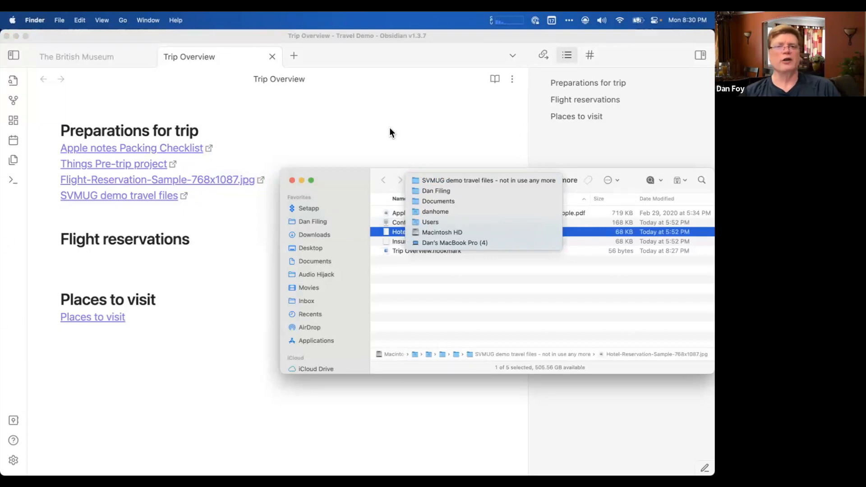
pyautogui.click(373, 178)
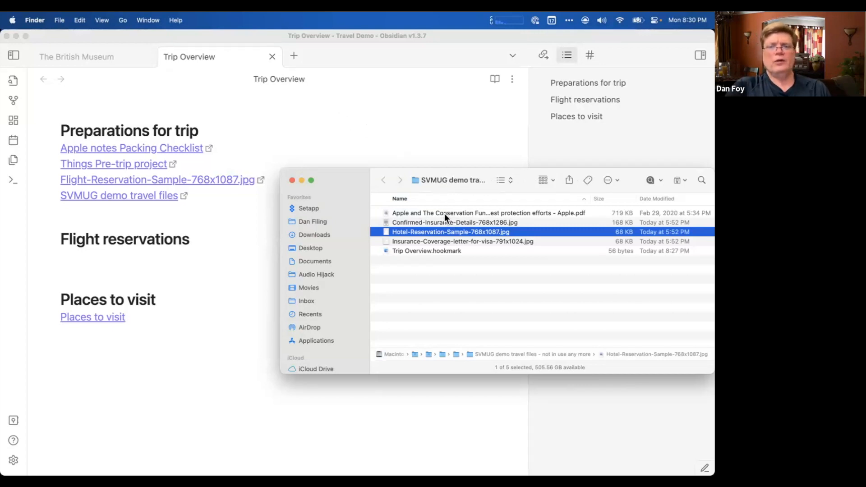
# Switch to Notes and copy the Hookmark link of the Packing Checklist note.
pyautogui.moveTo(3, 195)
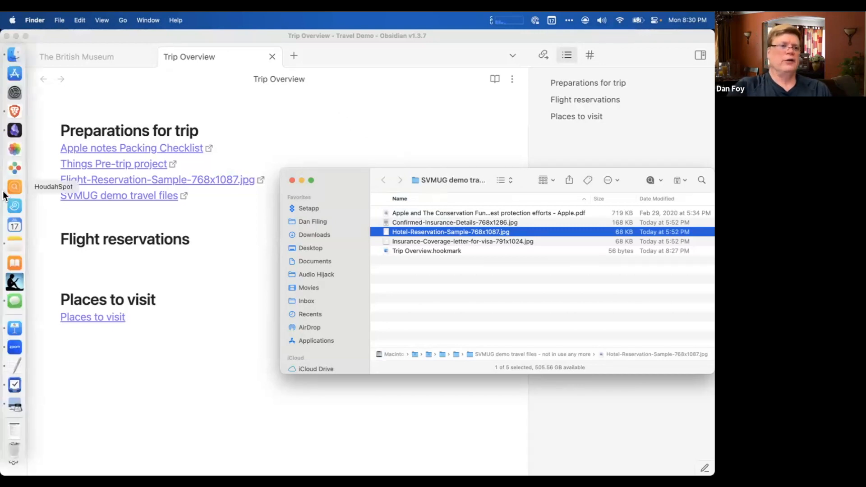
pyautogui.click(15, 246)
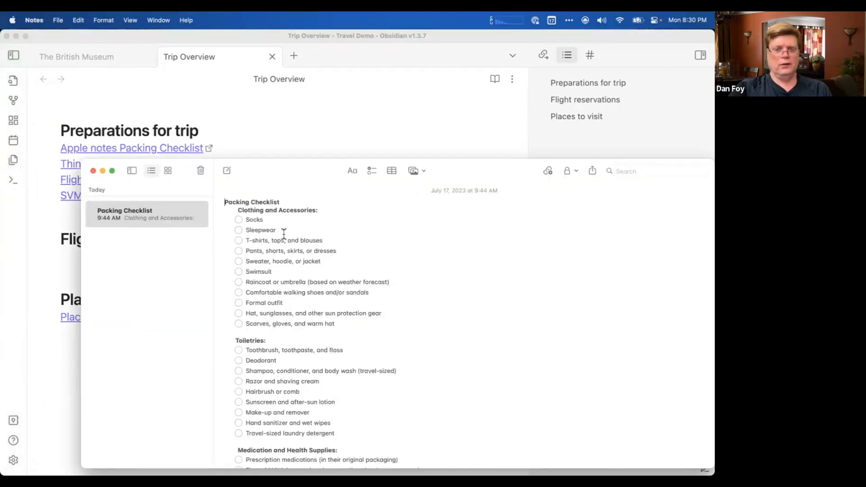
pyautogui.press('super+shift+space')
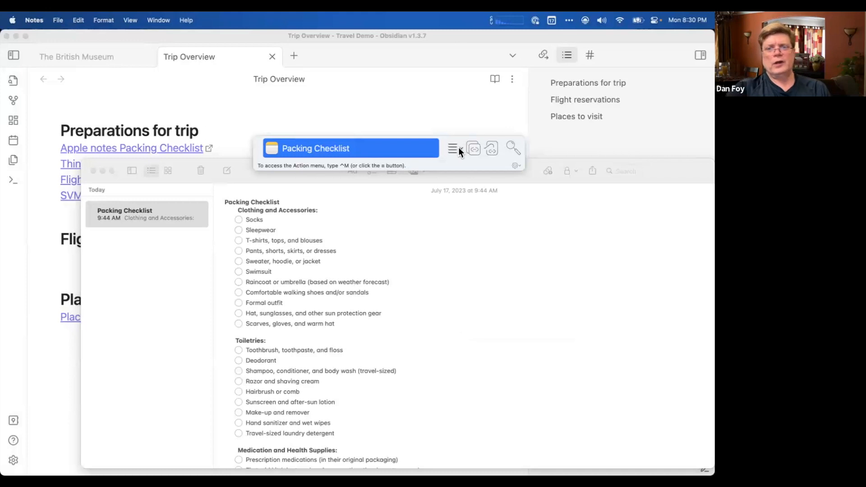
pyautogui.click(458, 148)
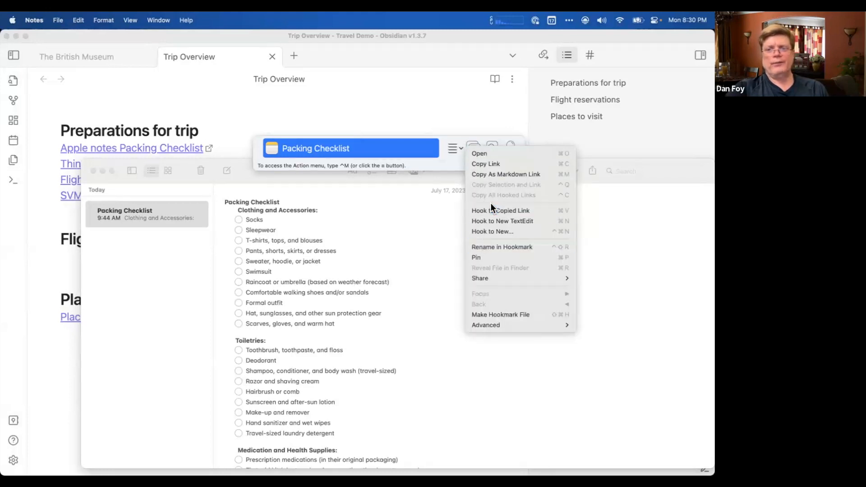
pyautogui.click(493, 165)
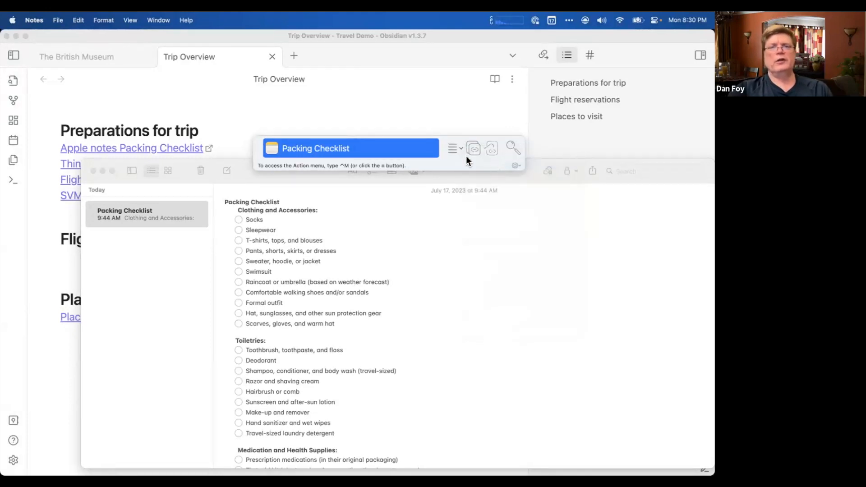
pyautogui.click(368, 117)
# Switch to Things and paste the Packing Checklist link into the notes of the travel clinic to-do in Pre-trip project.
pyautogui.press('super+Tab')
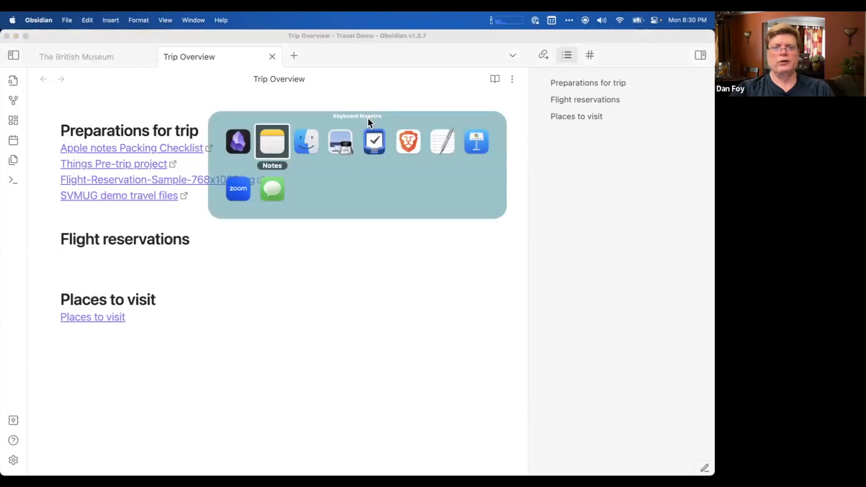
pyautogui.press('super+Tab')
pyautogui.press('super+Tab')
pyautogui.press('super+Tab')
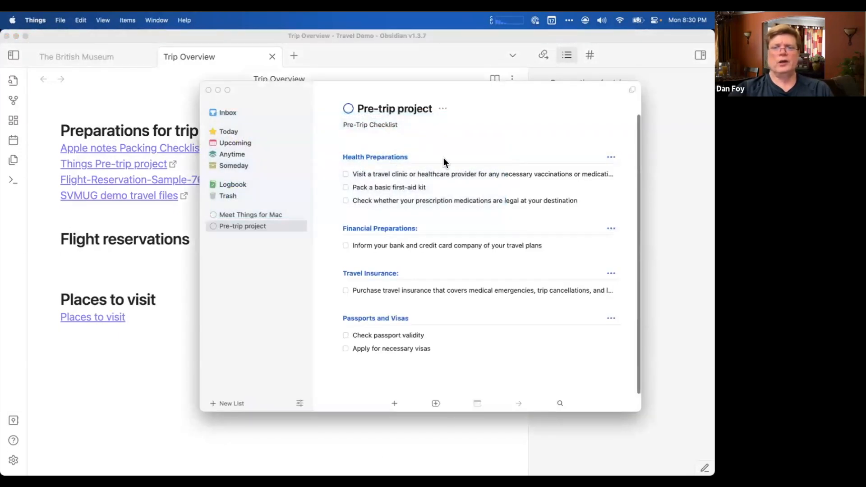
pyautogui.click(412, 173)
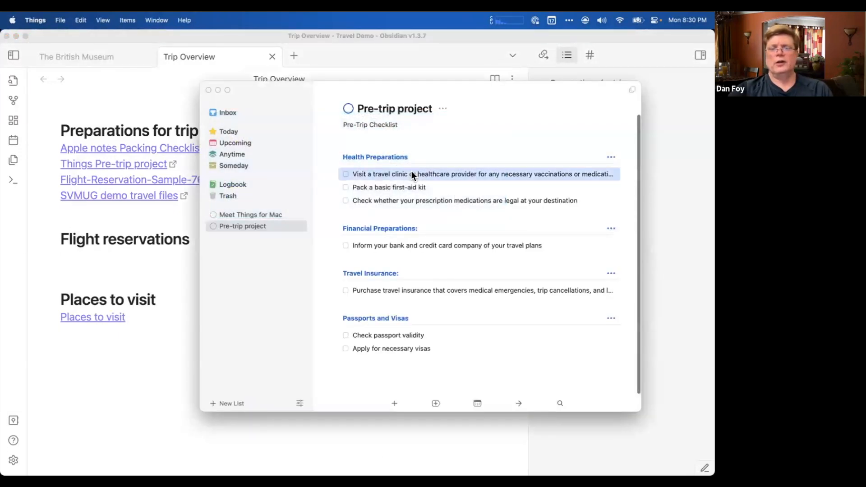
pyautogui.doubleClick(415, 174)
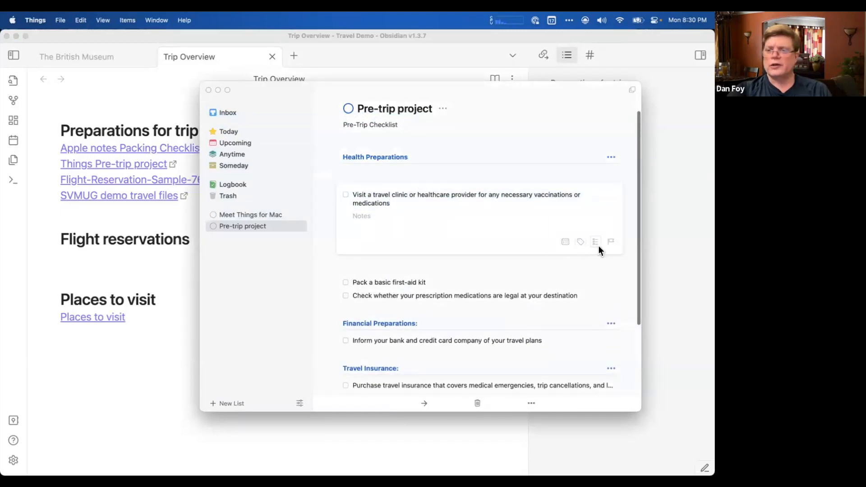
pyautogui.click(366, 217)
pyautogui.press('super+v')
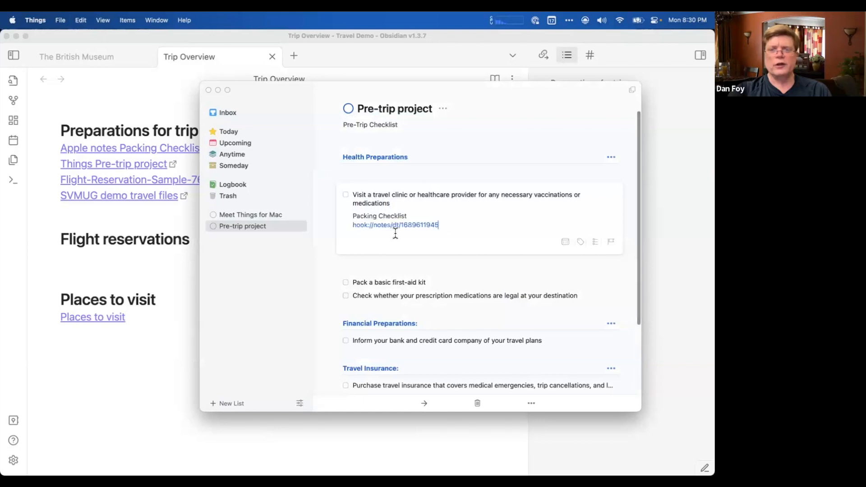
pyautogui.press('Return')
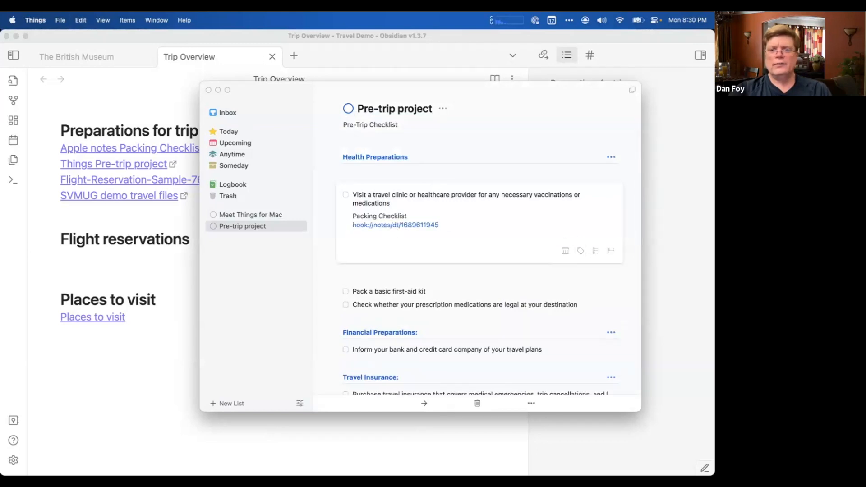
pyautogui.click(398, 288)
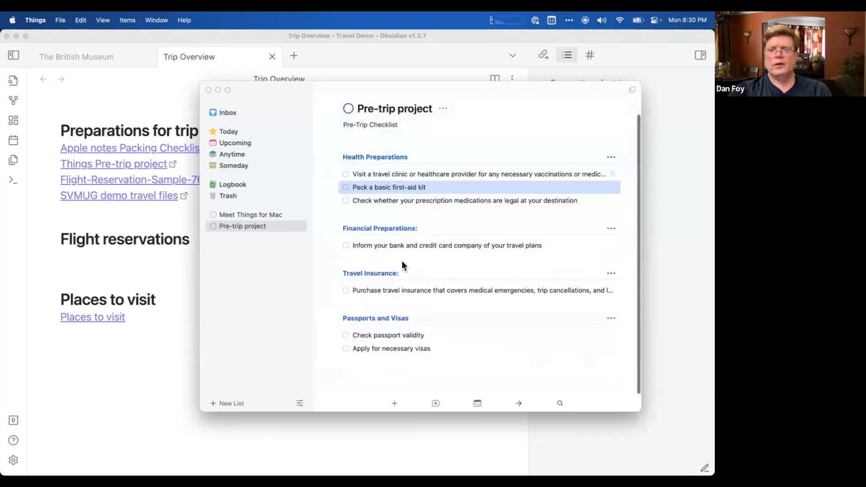
# Open the Packing Checklist from its link in the travel clinic to-do, then close the Notes window.
pyautogui.click(394, 177)
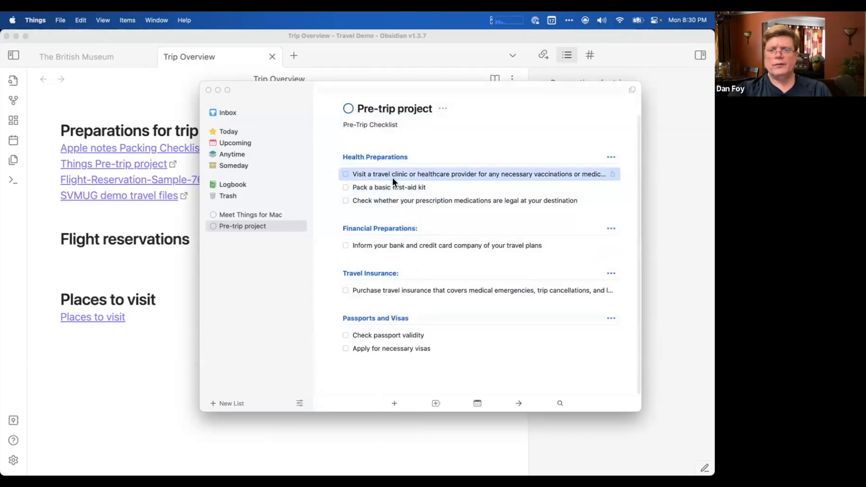
pyautogui.doubleClick(394, 177)
pyautogui.click(393, 226)
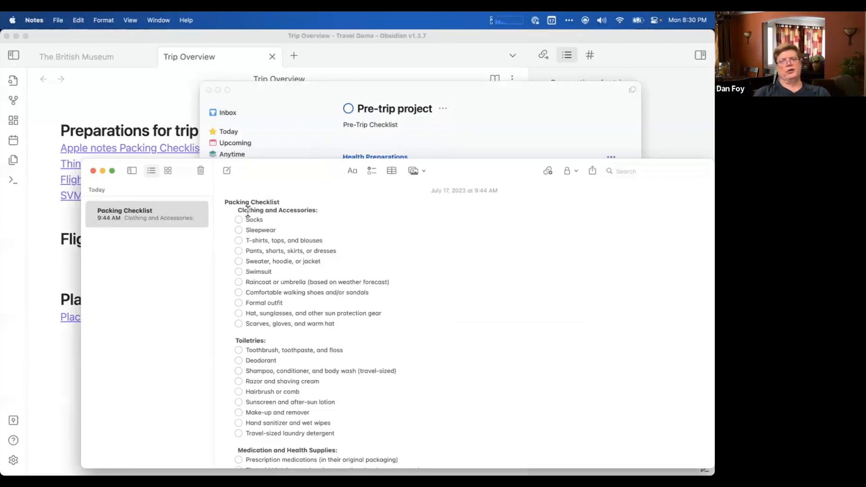
pyautogui.click(94, 172)
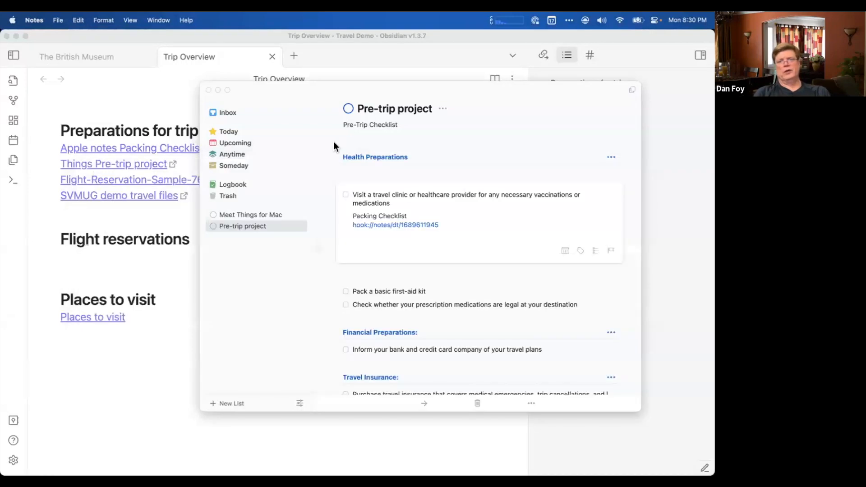
# Collapse the travel clinic to-do, show the Things Inbox, and return to Trip Overview in Obsidian.
pyautogui.click(428, 240)
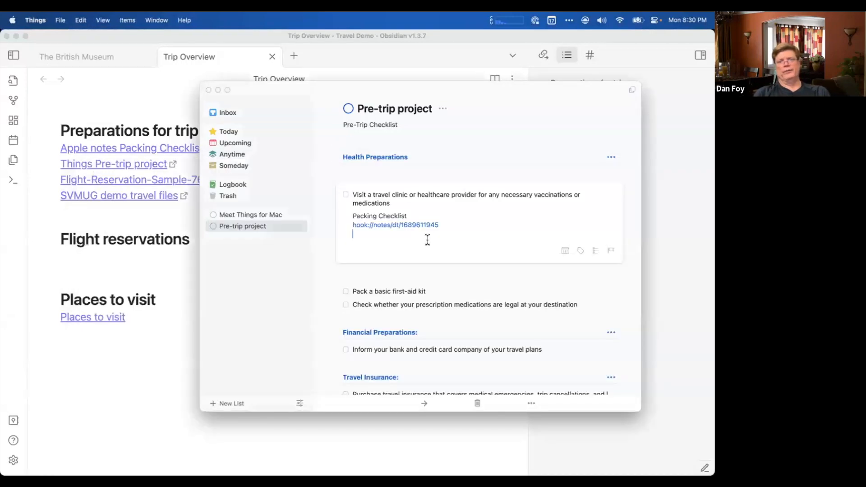
pyautogui.click(361, 171)
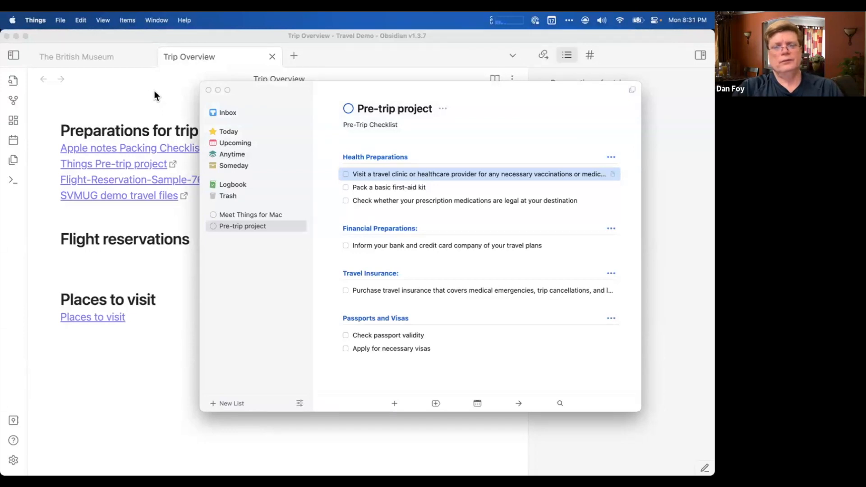
pyautogui.click(267, 112)
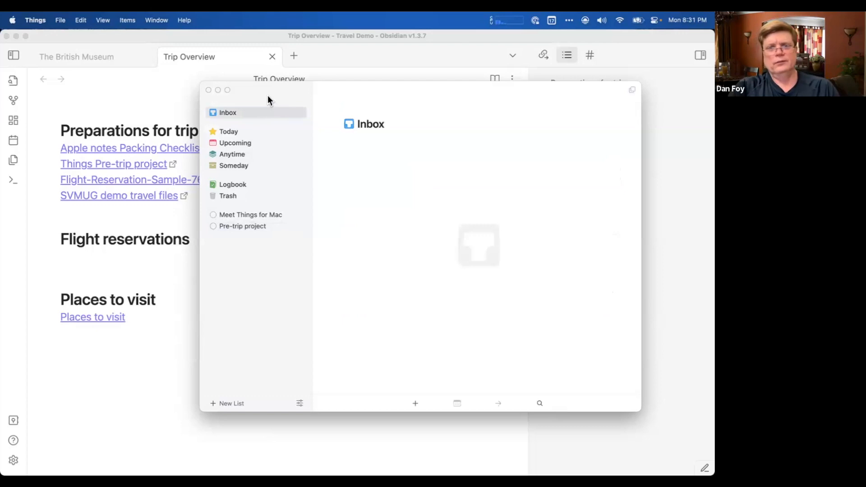
pyautogui.click(120, 93)
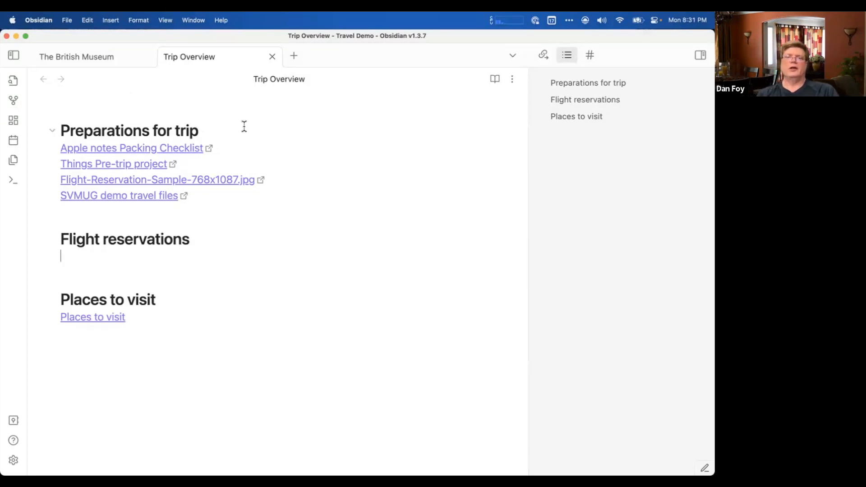
pyautogui.moveTo(5, 113)
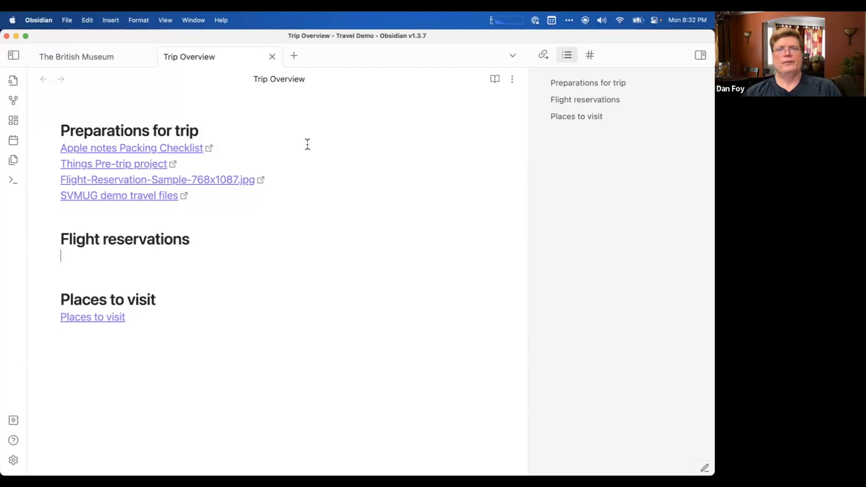
pyautogui.scroll(-2, 308, 144)
pyautogui.scroll(2, 308, 144)
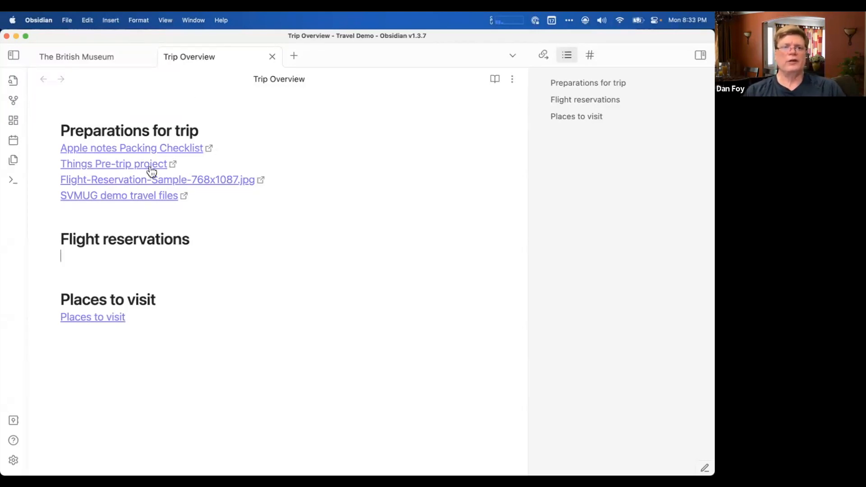
pyautogui.rightClick(366, 177)
pyautogui.click(335, 138)
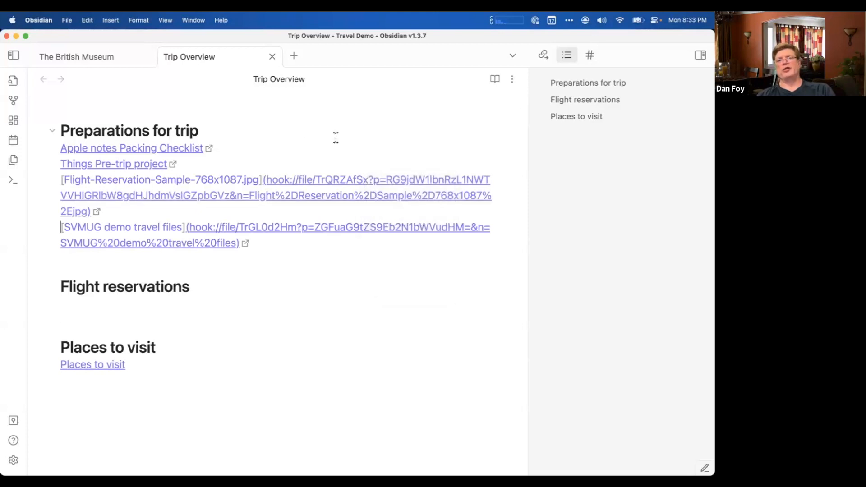
pyautogui.click(293, 128)
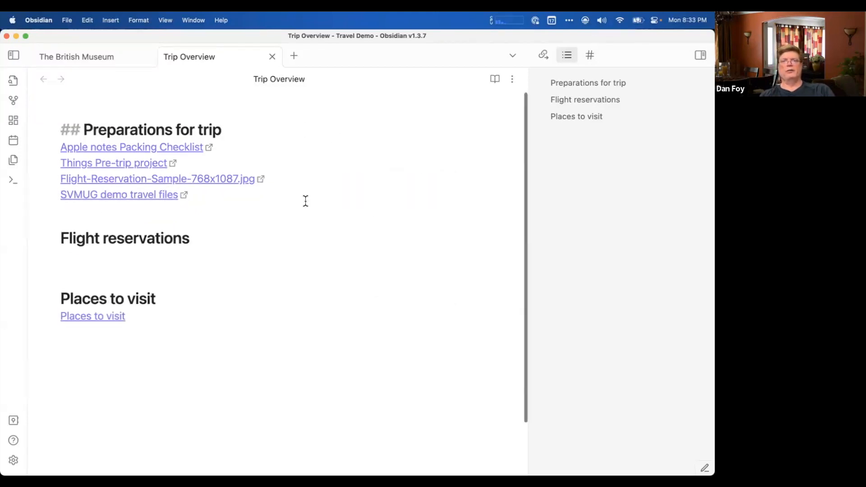
pyautogui.scroll(-3, 305, 201)
pyautogui.scroll(3, 306, 201)
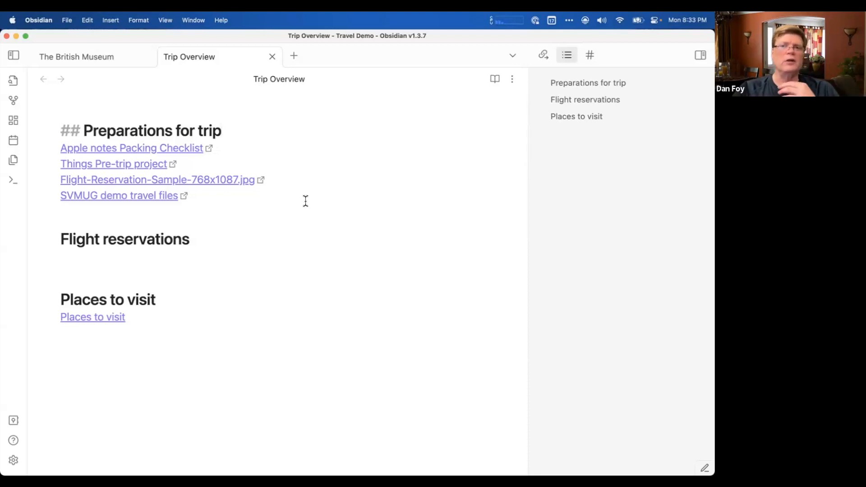
# Switch to Keynote and play the slideshow from slide 15, HookMark, advancing to the first bullet of slide 17.
pyautogui.moveTo(2, 188)
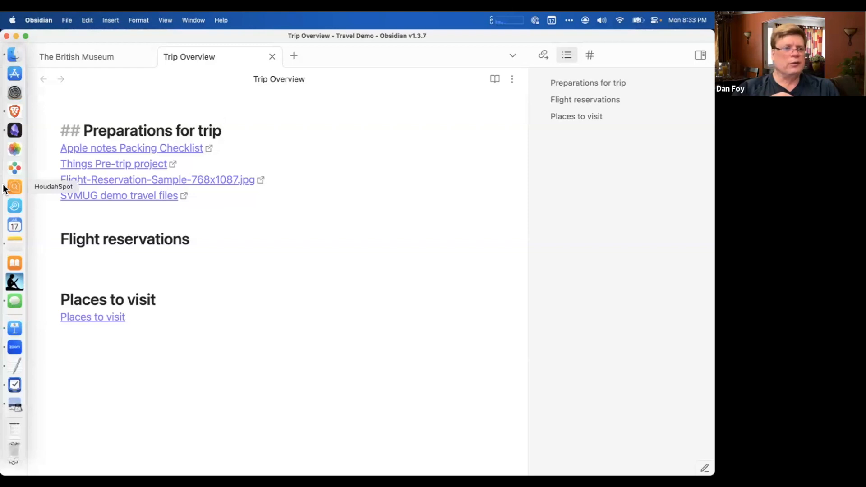
pyautogui.click(18, 329)
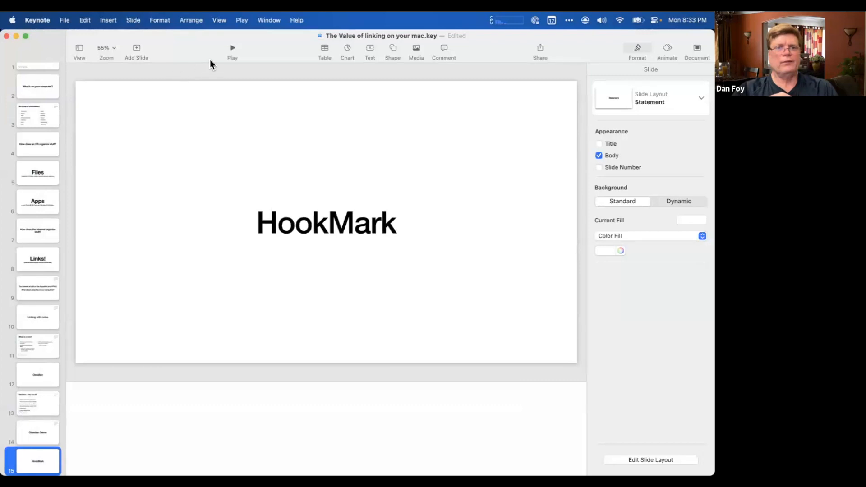
pyautogui.click(205, 121)
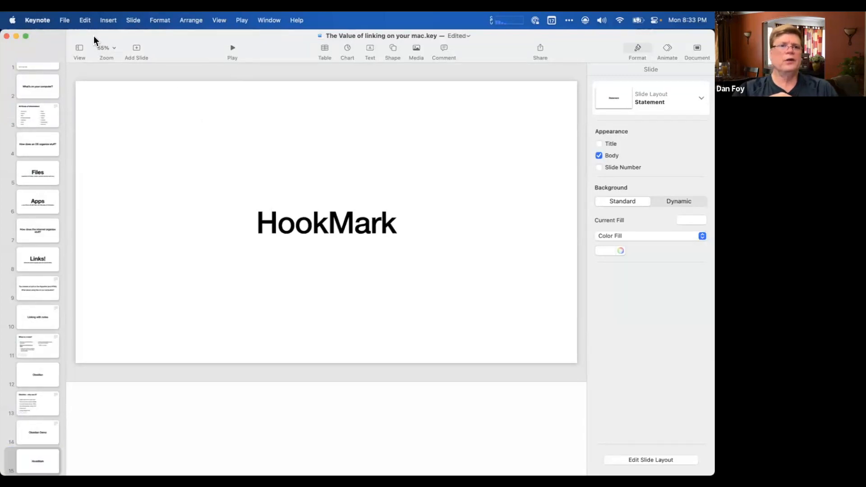
pyautogui.moveTo(93, 36); pyautogui.dragTo(94, 76)
pyautogui.click(233, 88)
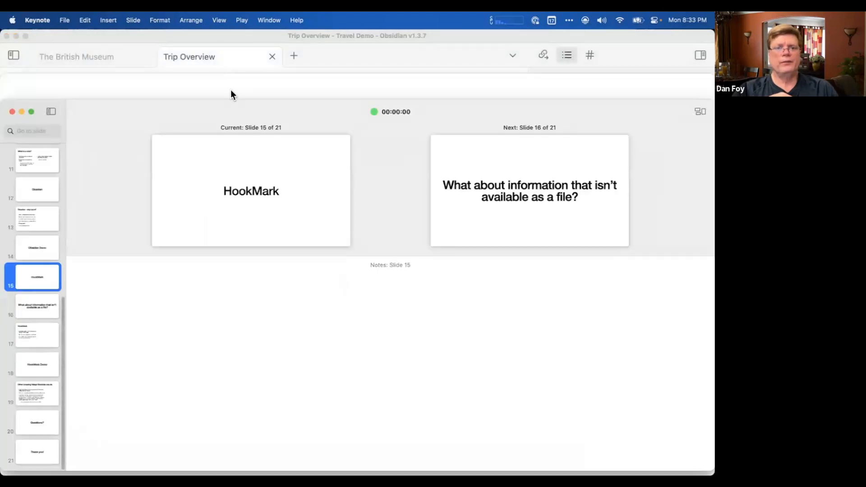
pyautogui.press('Right')
pyautogui.press('Right')
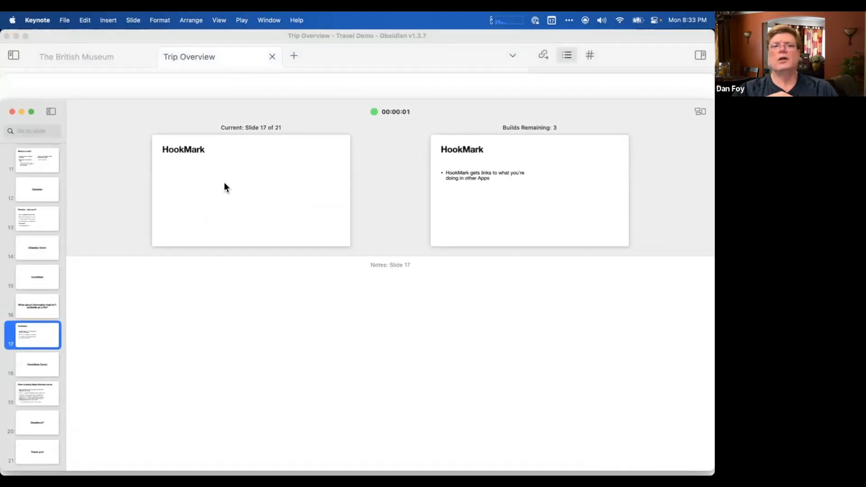
pyautogui.press('Right')
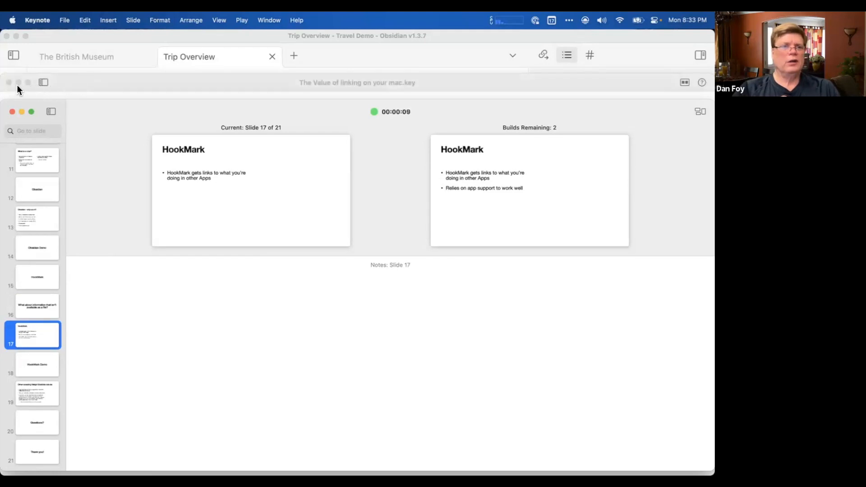
# Close the running slideshow, move the Keynote window down, and restart the presentation from the HookMark bullet slide.
pyautogui.click(9, 82)
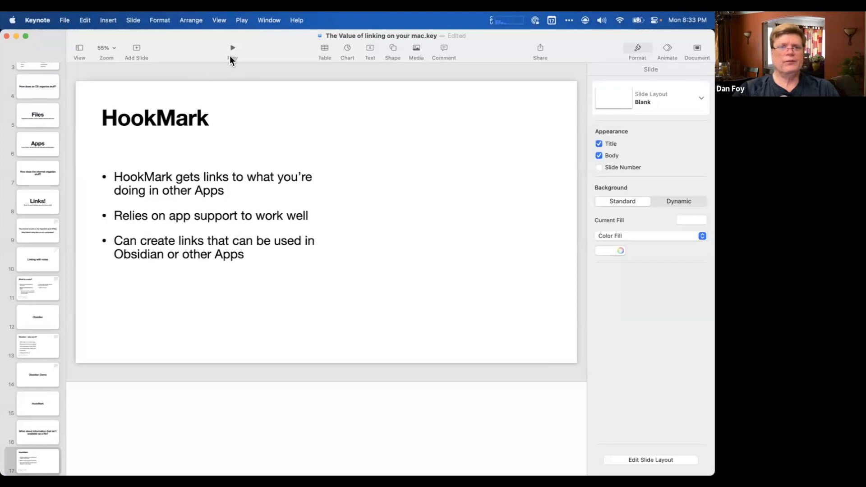
pyautogui.moveTo(107, 31); pyautogui.dragTo(107, 81)
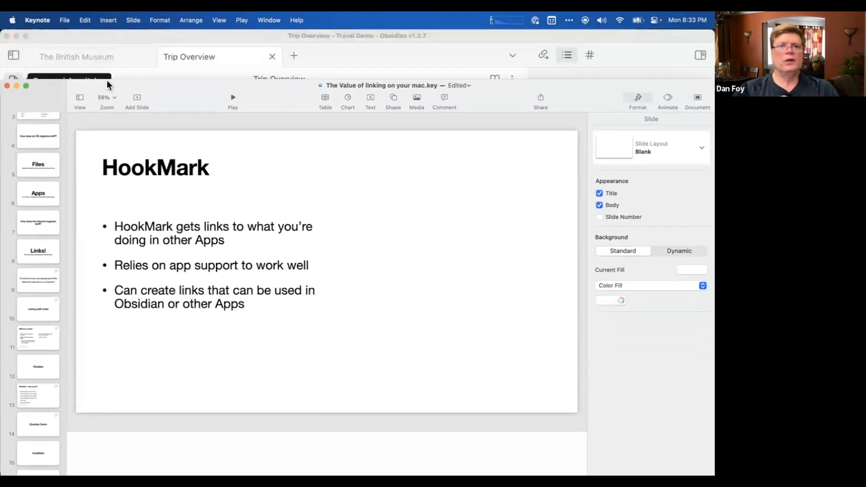
pyautogui.click(233, 98)
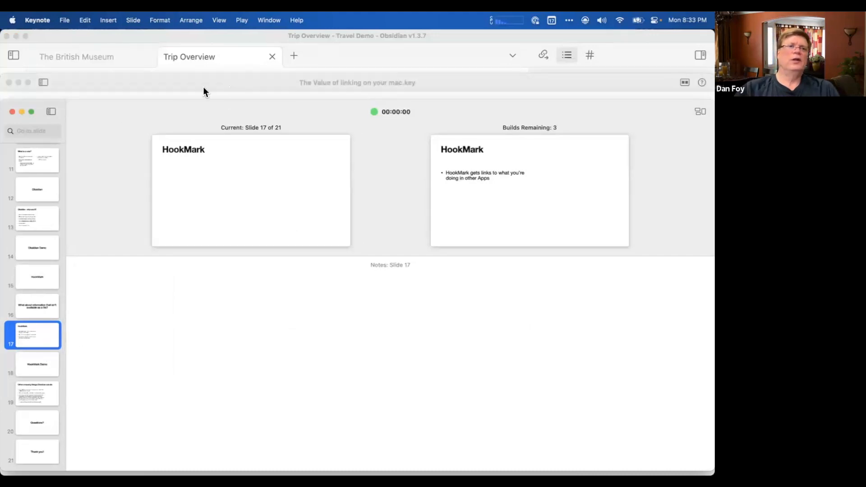
pyautogui.press('super+Tab')
pyautogui.press('super+Tab')
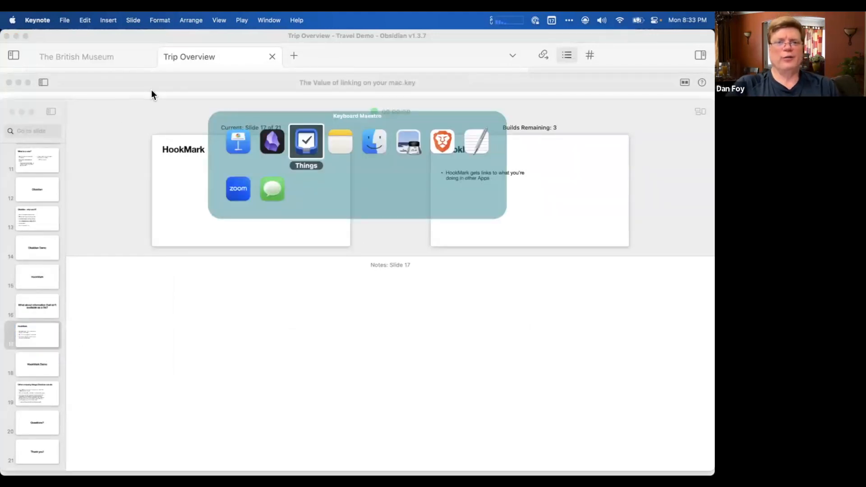
pyautogui.press('super+Tab')
pyautogui.press('super+Tab')
pyautogui.press('super+Tab')
pyautogui.press('super+Tab')
pyautogui.press('super+Tab')
pyautogui.press('super+Tab')
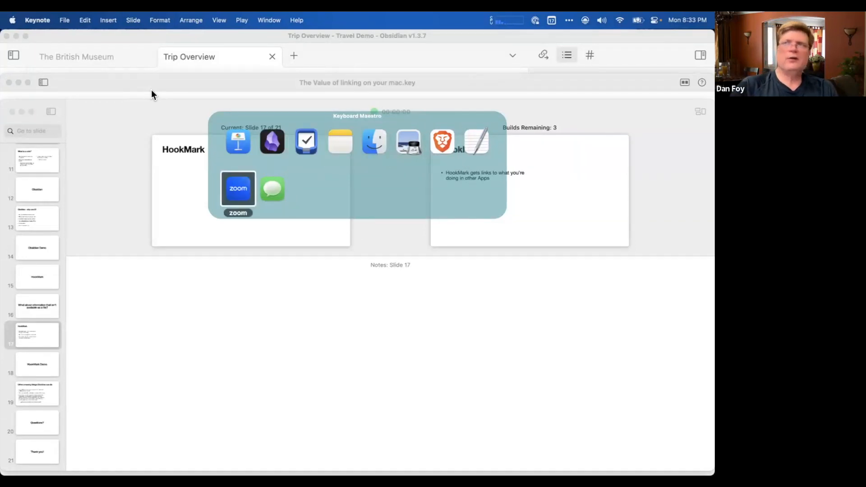
# Jump the Keynote slideshow to slide 19, Other amazing things Obsidian can do, and advance to the closing Thank you! slide.
pyautogui.click(36, 396)
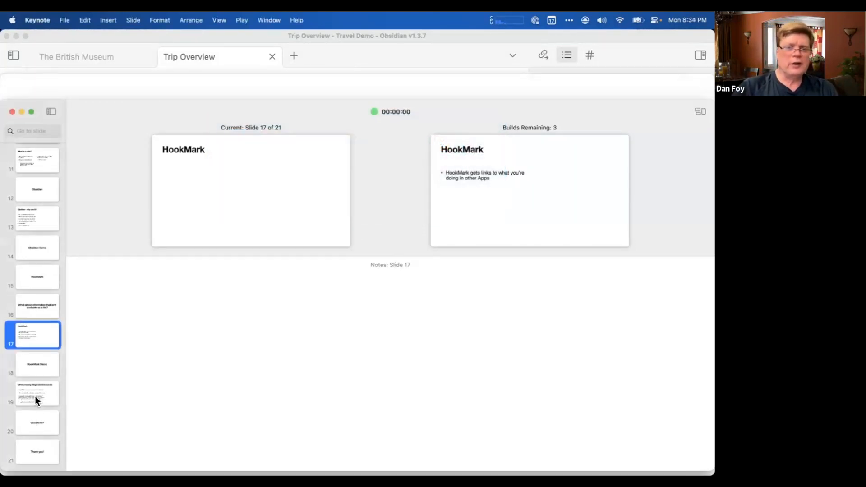
pyautogui.click(36, 396)
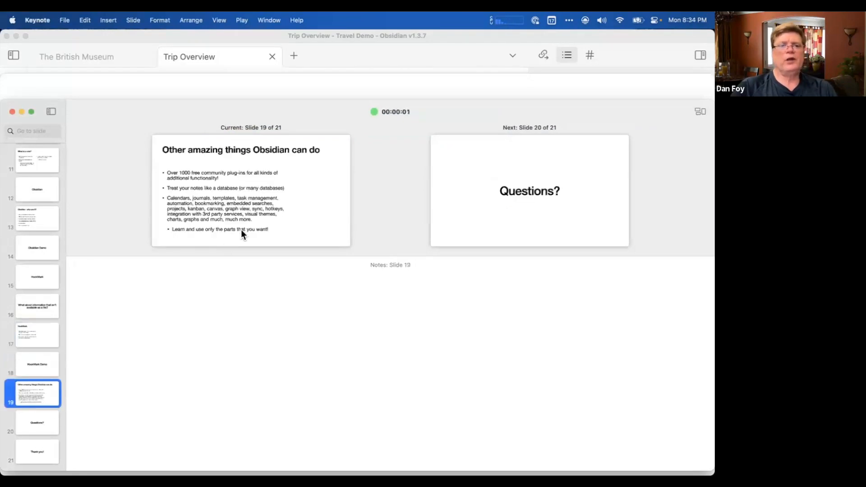
pyautogui.doubleClick(222, 213)
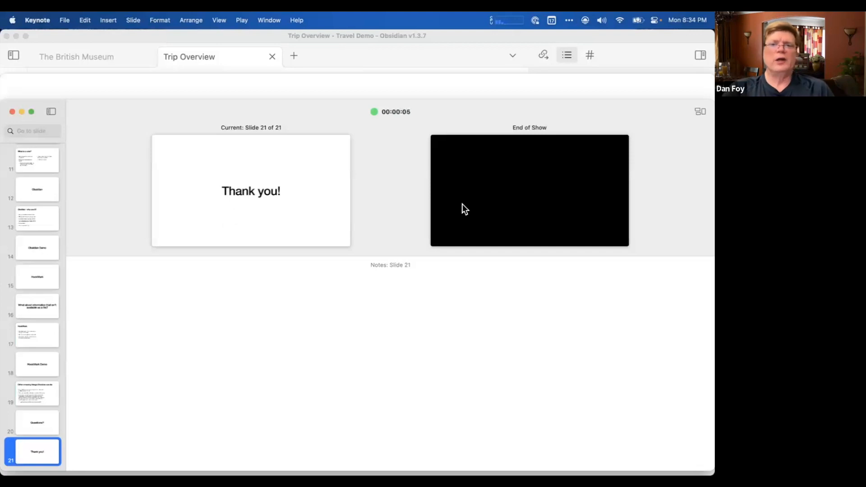
# Return the slideshow to slide 19, Other amazing things Obsidian can do, and switch to Trip Overview in Obsidian.
pyautogui.click(50, 387)
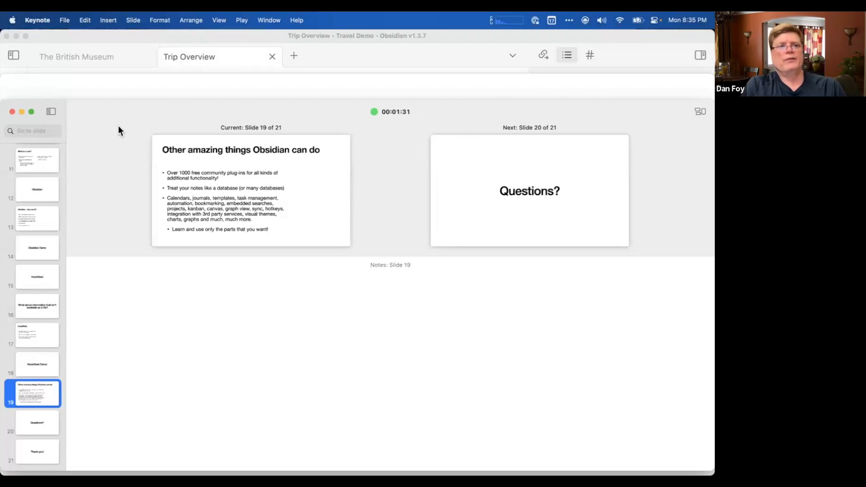
pyautogui.click(61, 36)
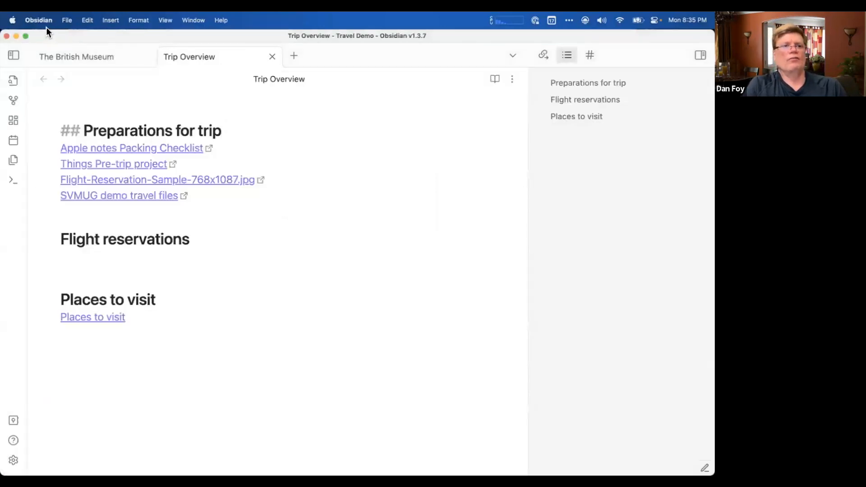
pyautogui.press('super+Tab')
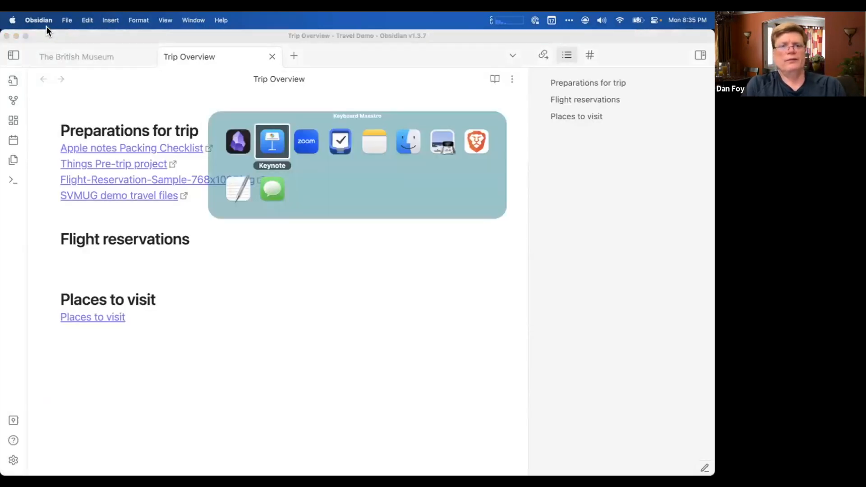
pyautogui.press('super+Tab')
pyautogui.press('super+Tab')
pyautogui.press('super+Tab')
pyautogui.press('super+Tab')
pyautogui.press('super+Tab')
pyautogui.press('super+Tab')
pyautogui.press('super+Tab')
pyautogui.press('super+Tab')
pyautogui.press('super+Tab')
pyautogui.press('super+Tab')
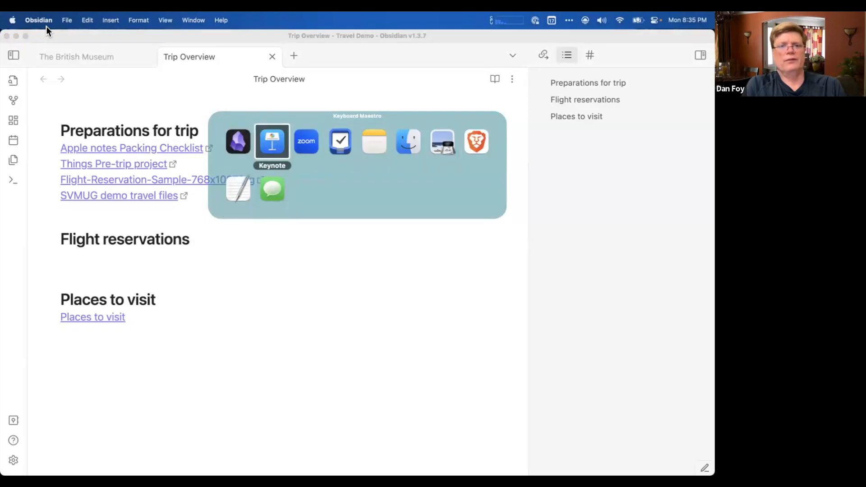
pyautogui.press('super+Tab')
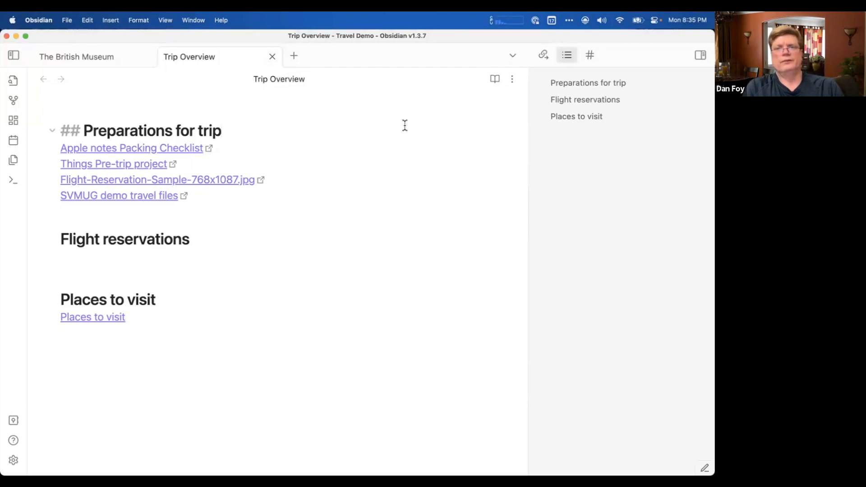
# Show an overview of all open windows on the desktop and bring the Obsidian Trip Overview window back to the front.
pyautogui.hotkey('ctrl', 'Up')
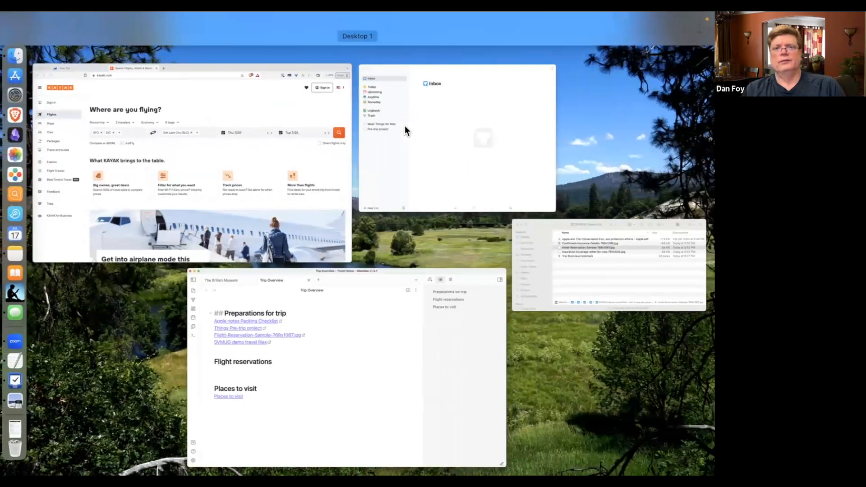
pyautogui.hotkey('ctrl', 'Up')
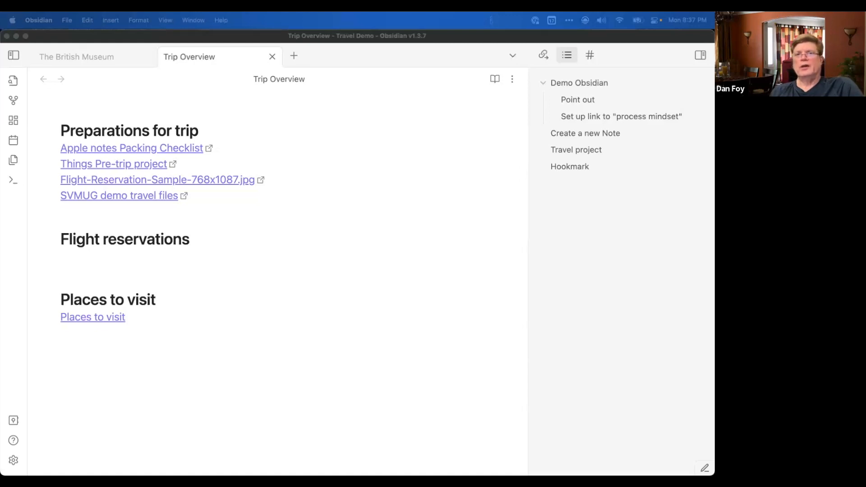
pyautogui.hotkey('ctrl', 'Up')
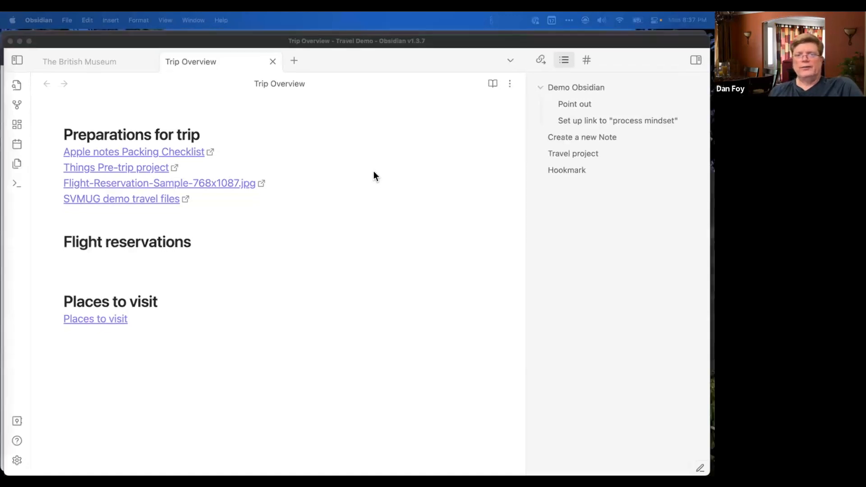
pyautogui.hotkey('ctrl', 'Up')
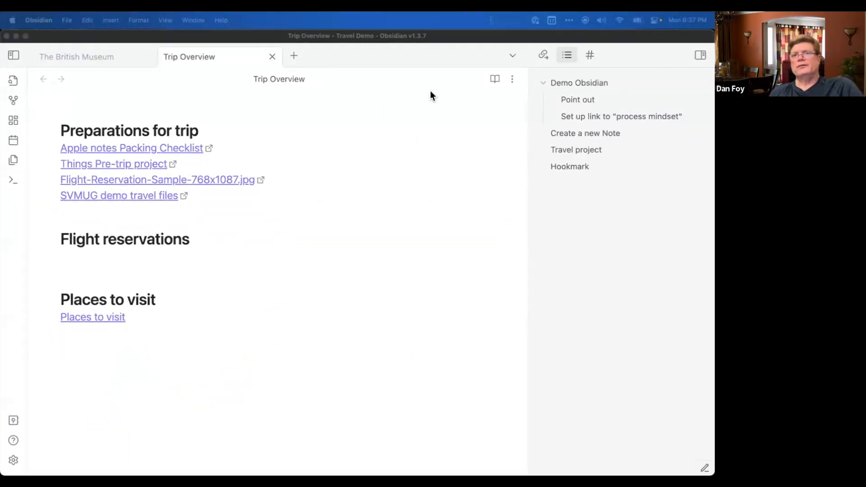
pyautogui.hotkey('ctrl', 'Up')
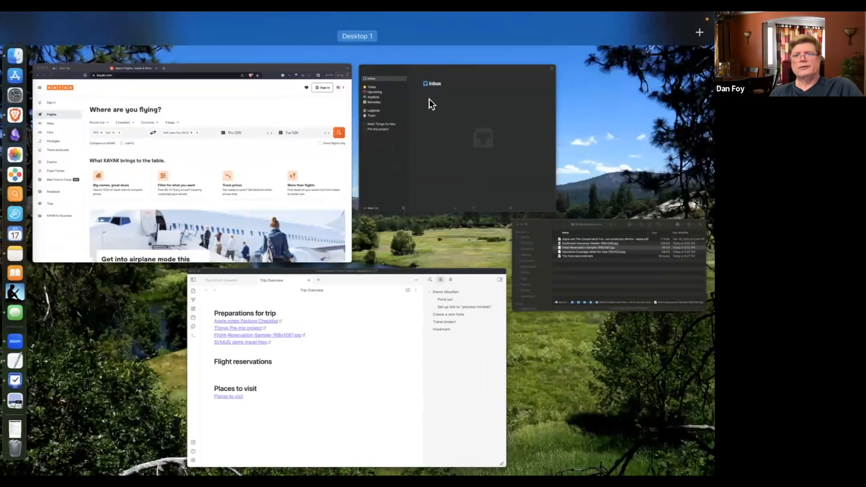
pyautogui.click(396, 323)
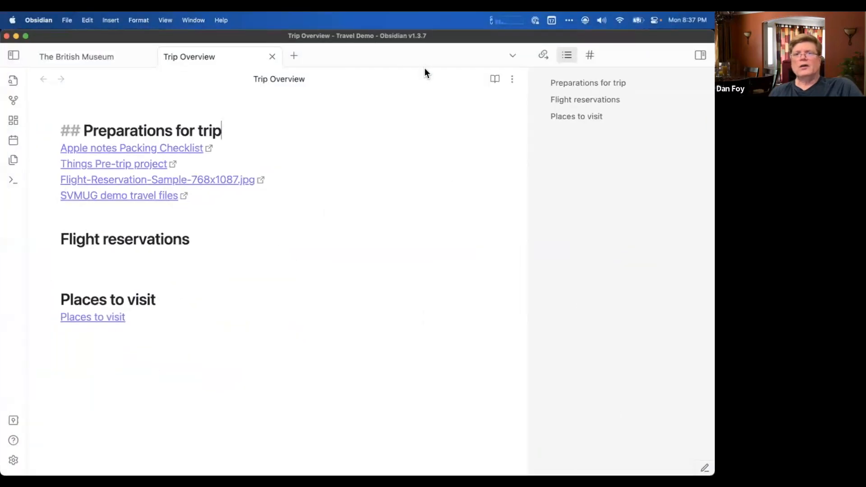